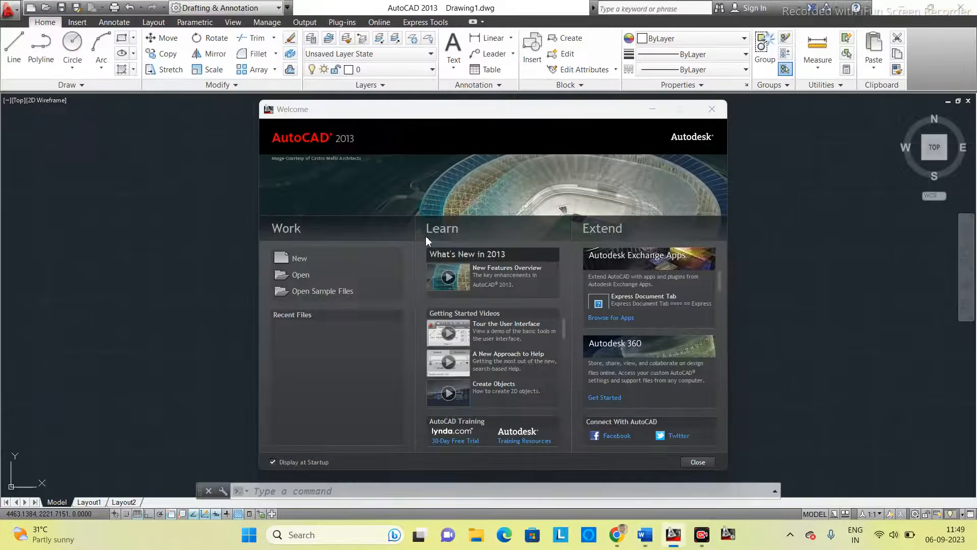
- Create a new drawing from the acad template and use the Drafting & Annotation workspace
click(297, 259)
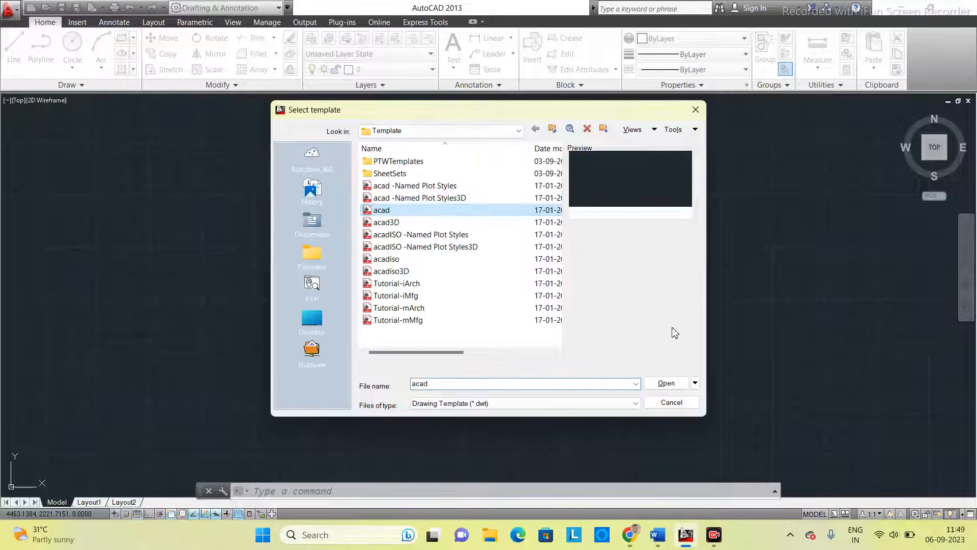
click(662, 385)
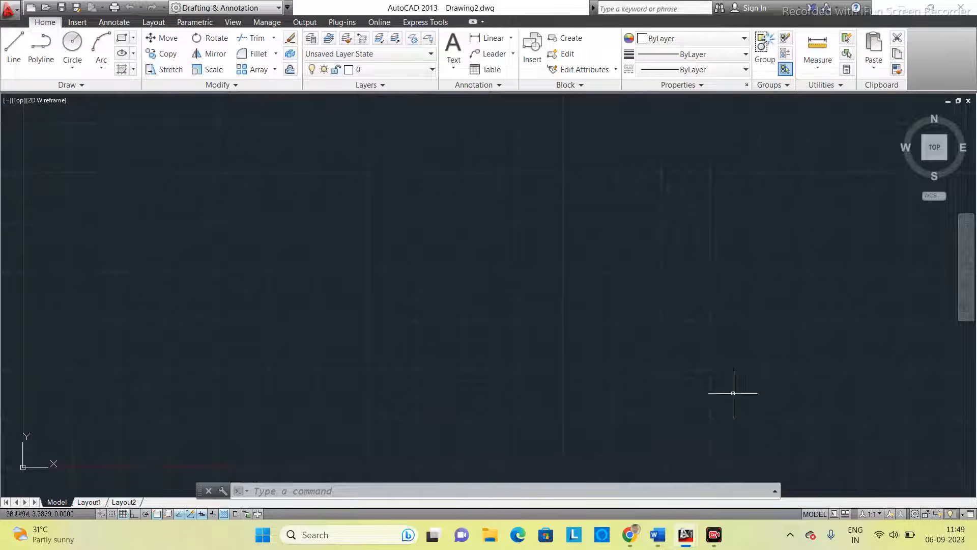
click(915, 514)
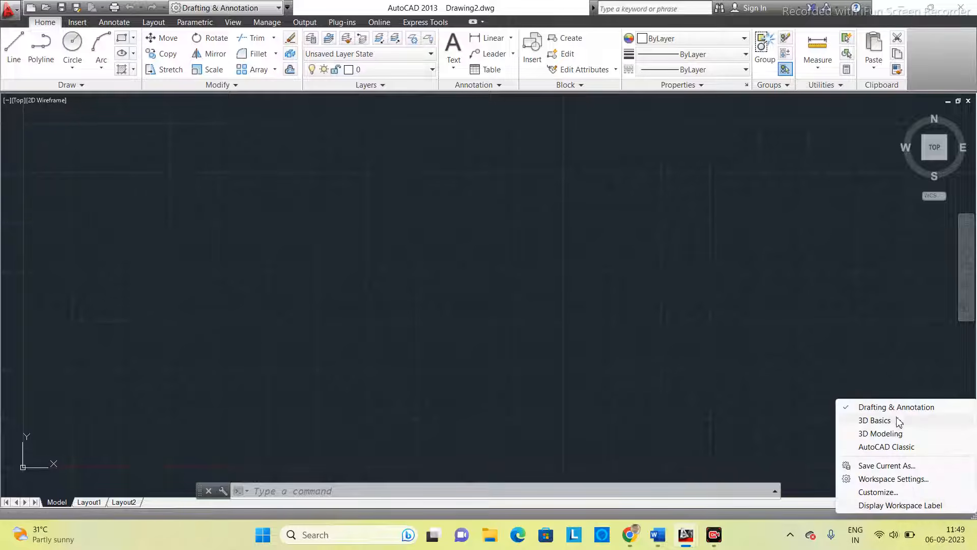
click(885, 407)
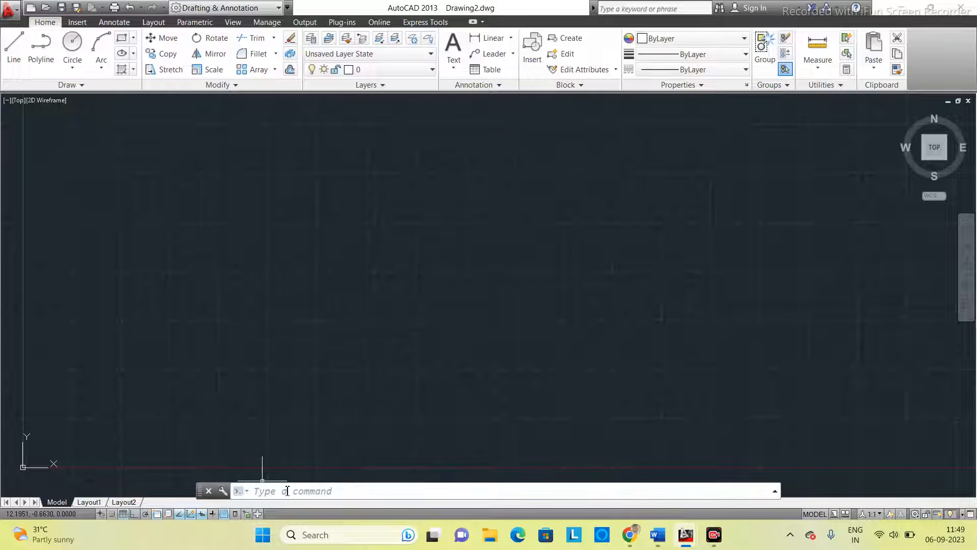
- Set the drawing units' insertion scale to Millimeters
click(287, 490)
key(Return)
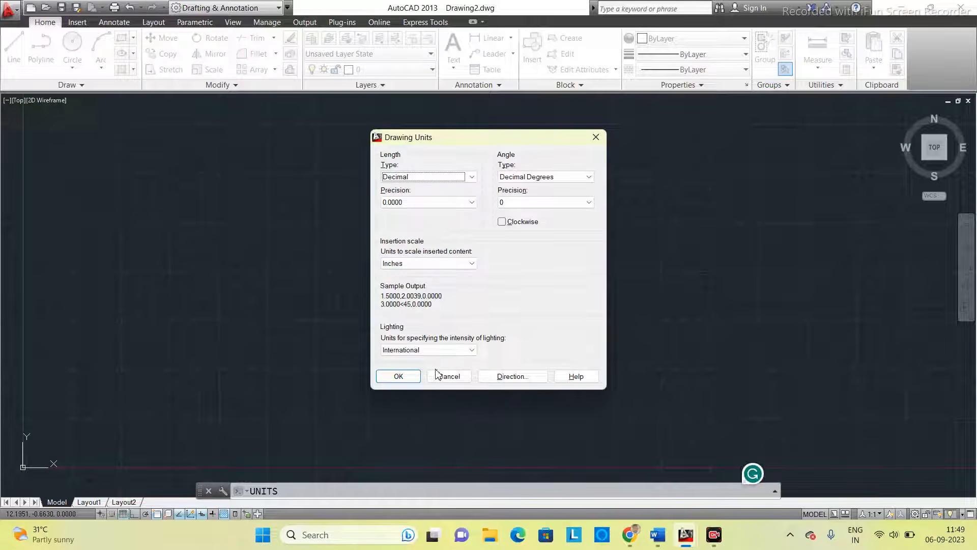
click(453, 263)
click(437, 306)
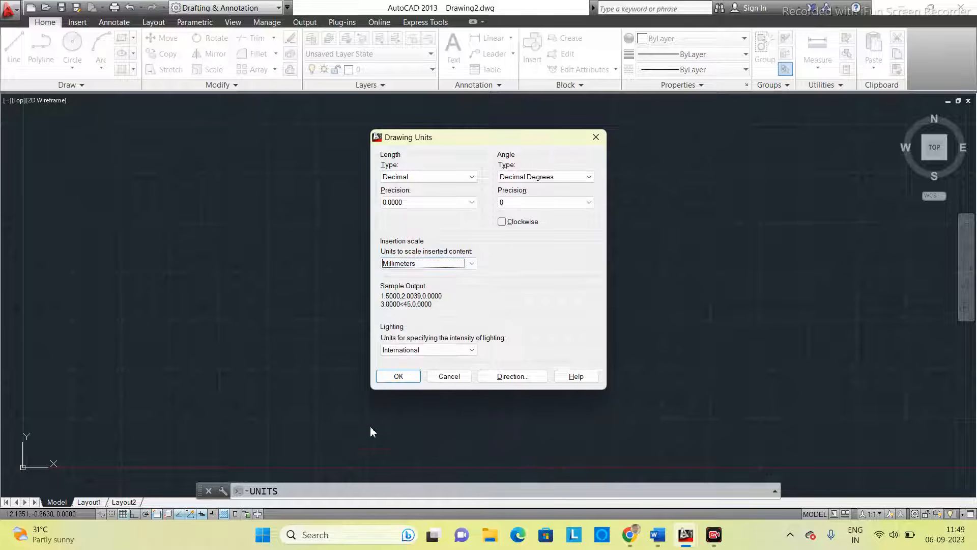
click(399, 376)
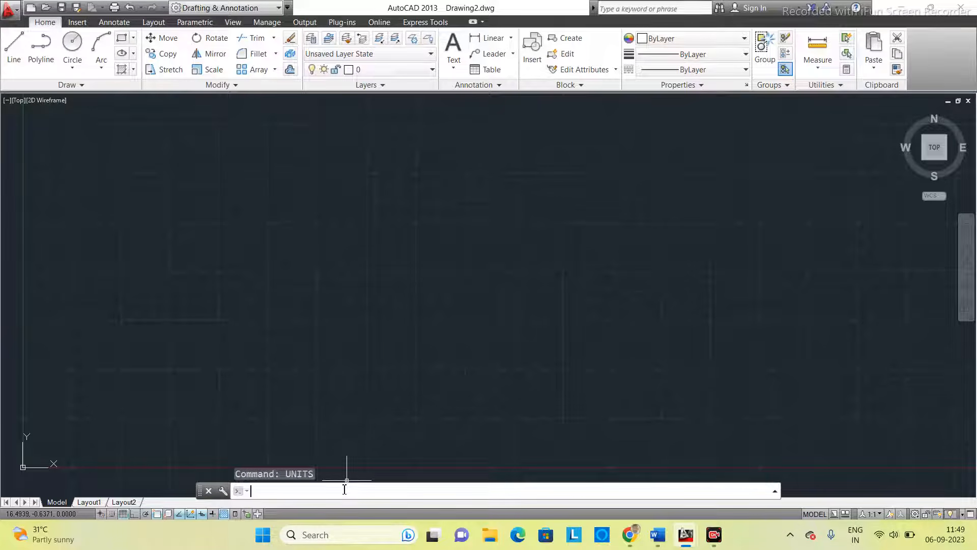
- Set the model space limits with lower-left corner 0,0 and upper-right corner 420,297
text(1)
text(imits)
key(Return)
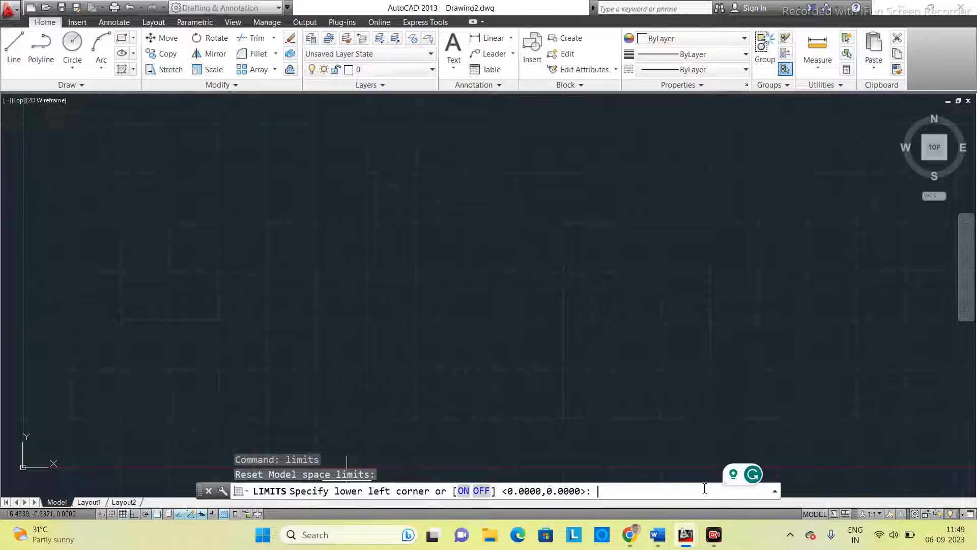
key(Return)
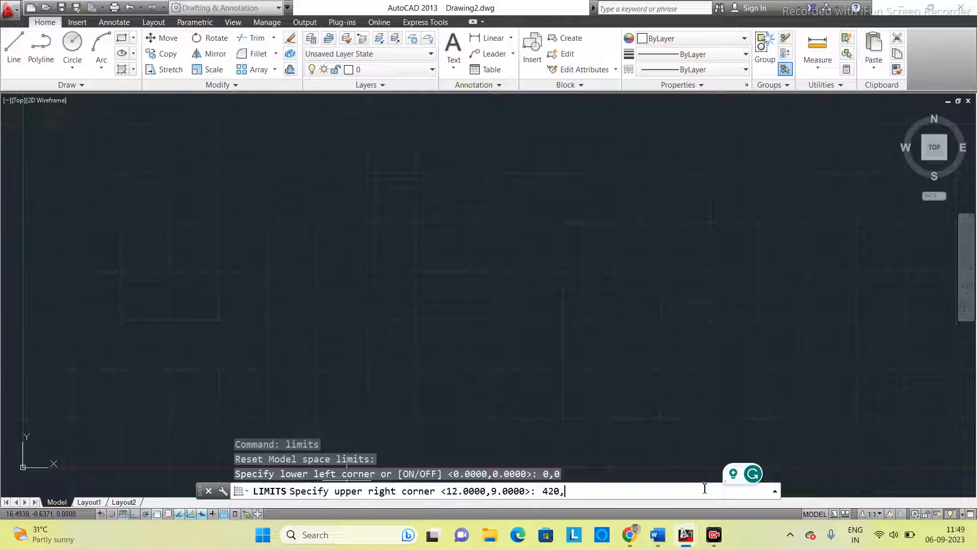
text(420,297)
key(Return)
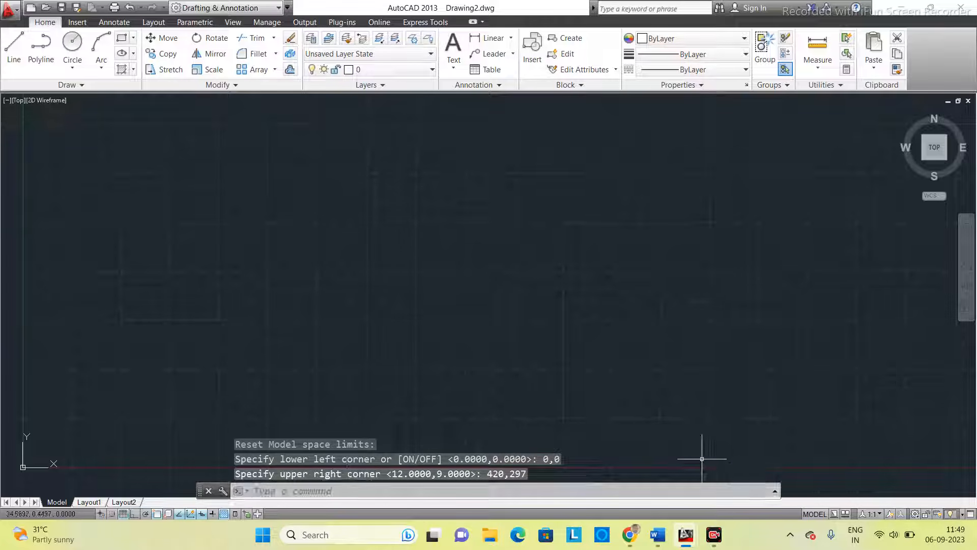
- Turn limits checking on and run Zoom All to fit the drawing limits
text(limit)
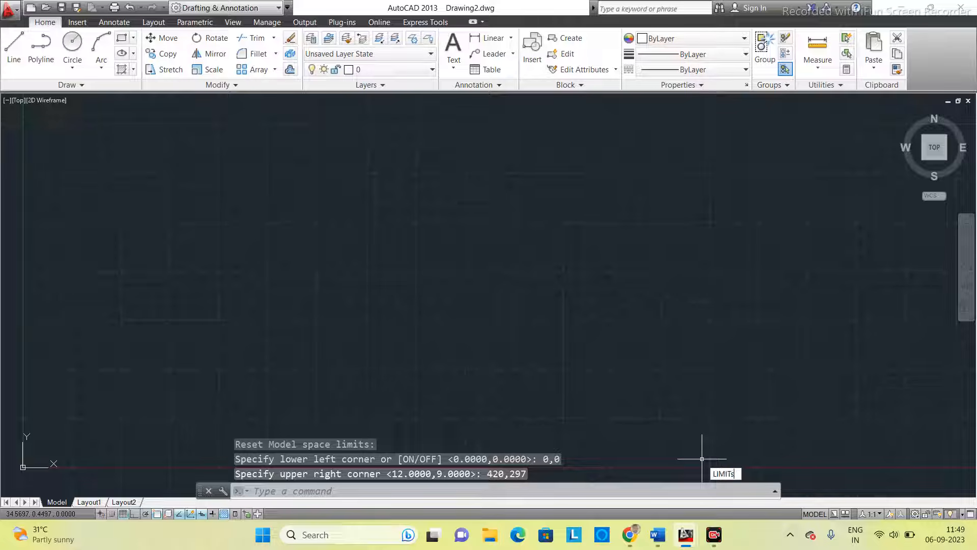
key(Return)
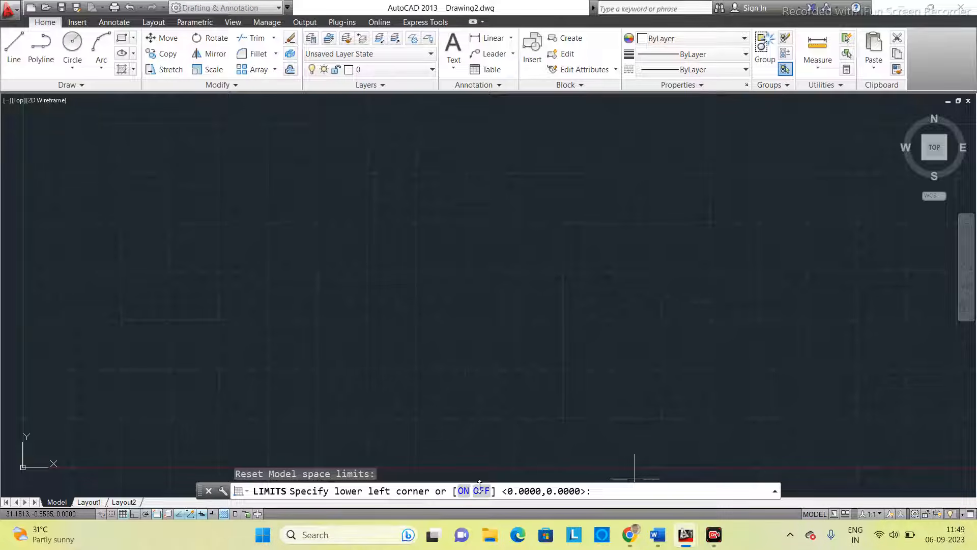
click(464, 491)
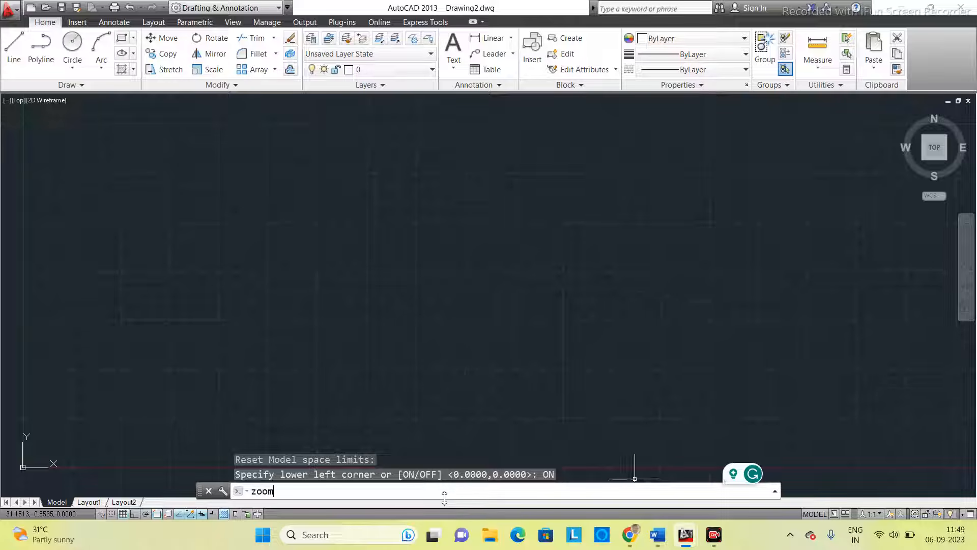
key(Return)
text(a)
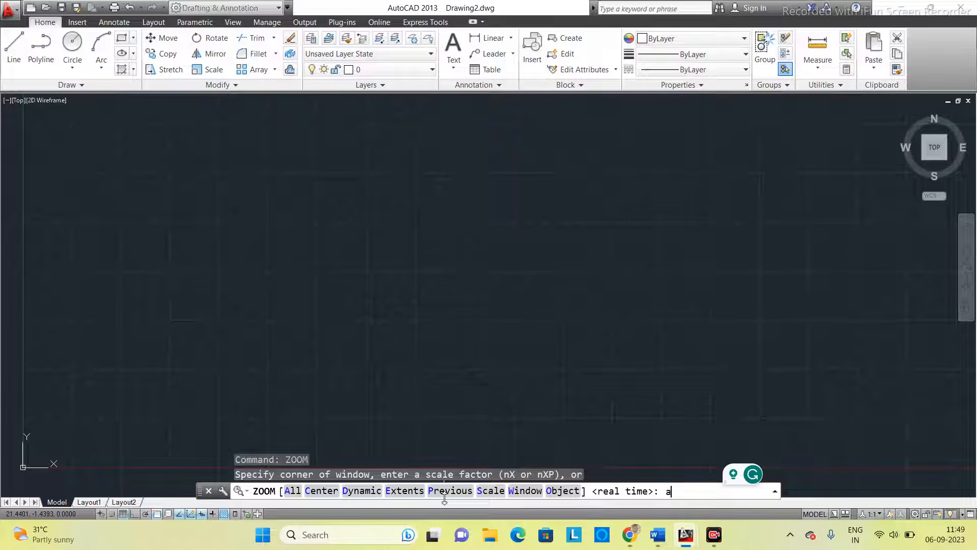
text(ll)
key(Return)
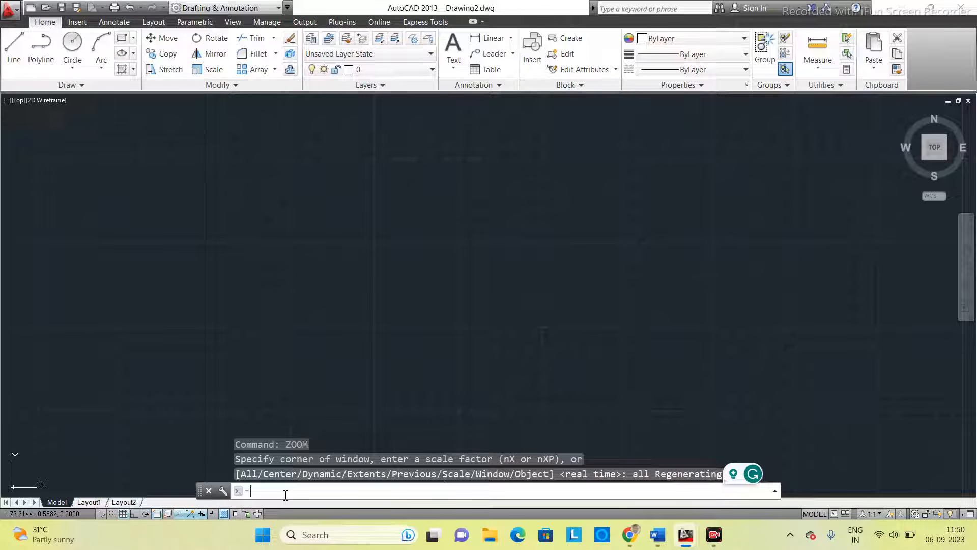
- With Ortho on, draw the sheet border's 420 mm horizontal bottom edge from 0,0 along the X axis using Line
key(Return)
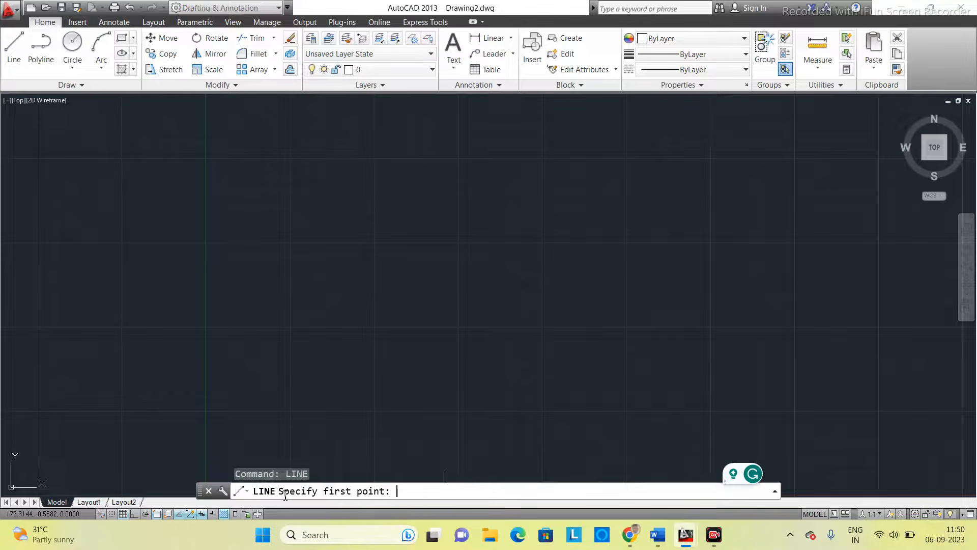
text(0,0)
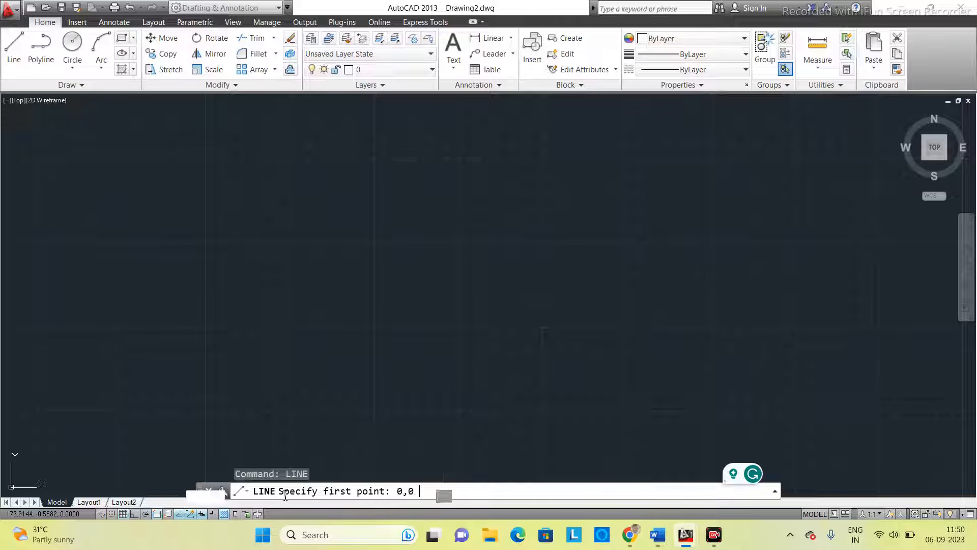
key(Return)
scroll(284, 374, up, 2)
middle_drag(283, 373, 354, 224)
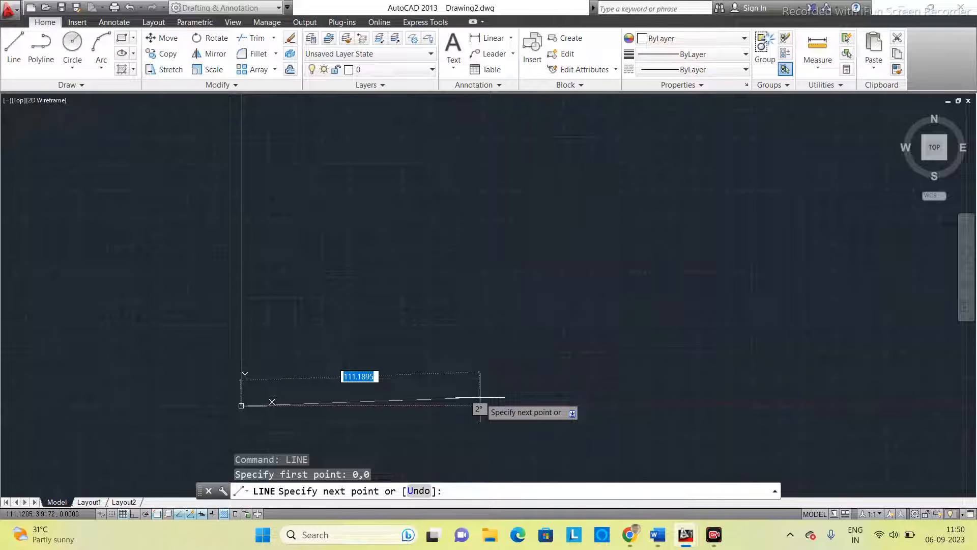
key(F8)
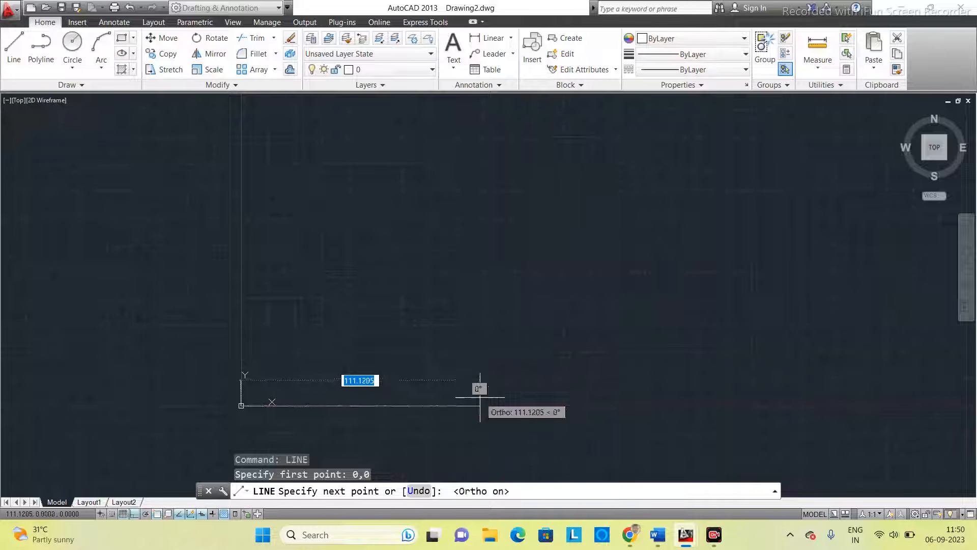
text(420)
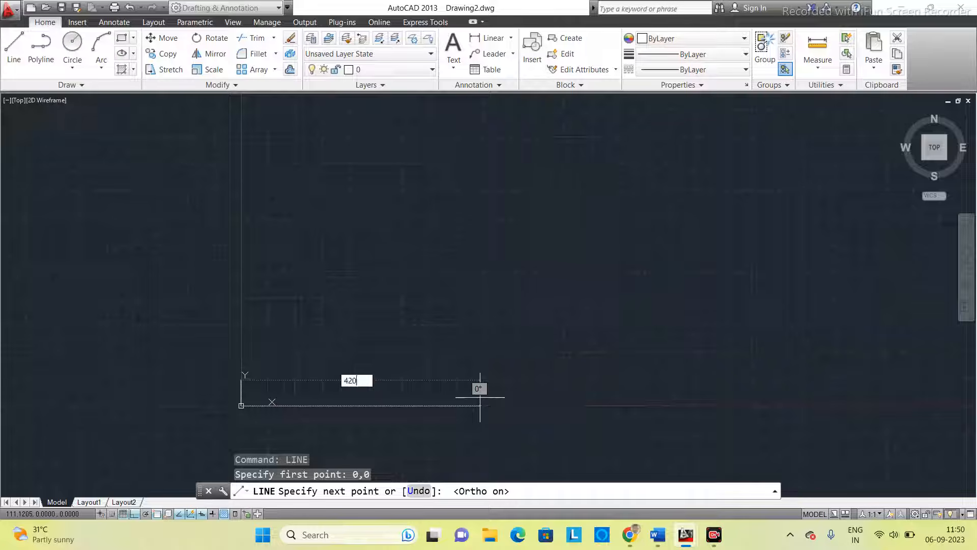
key(Return)
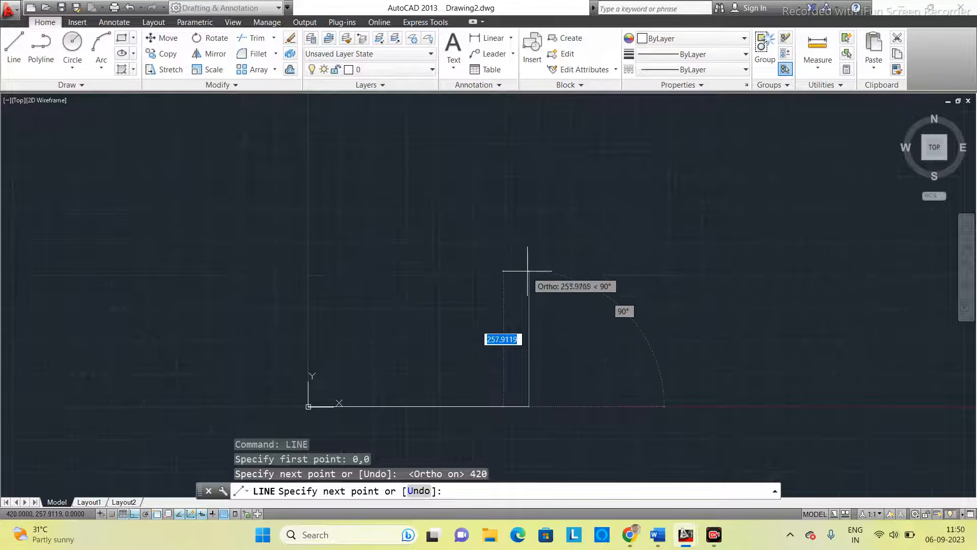
- Complete the rectangular border with a 297 mm segment up, a 420 mm segment left and a 297 mm segment down to the origin
middle_drag(506, 305, 515, 262)
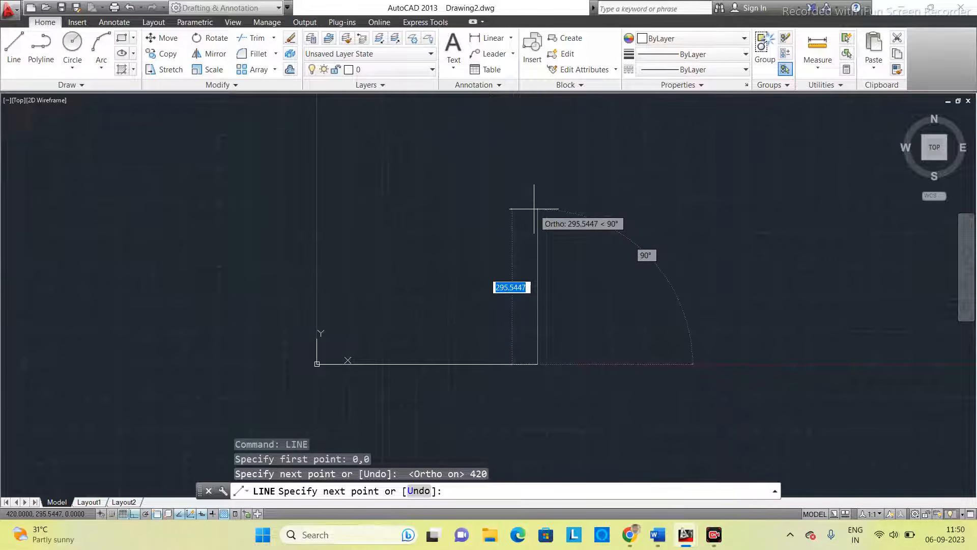
middle_drag(535, 210, 544, 203)
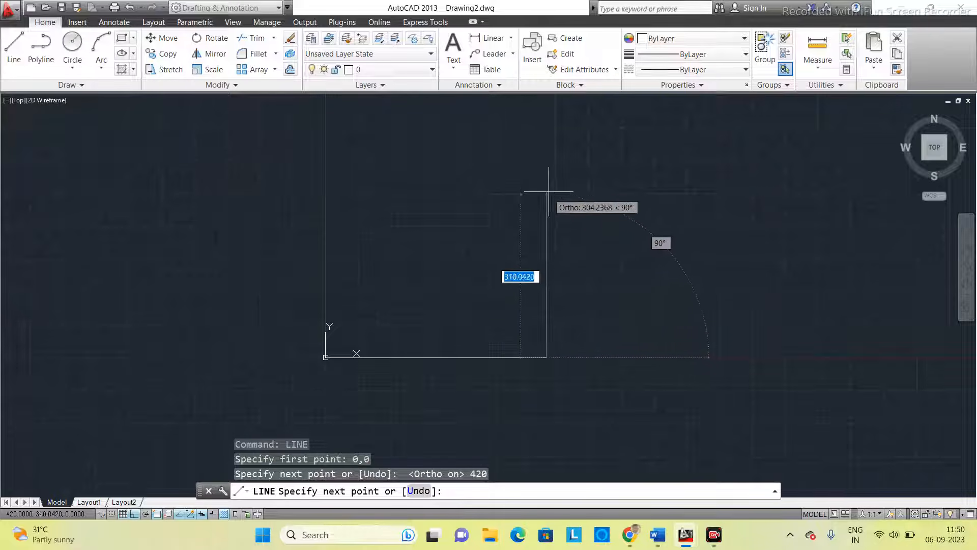
text(297)
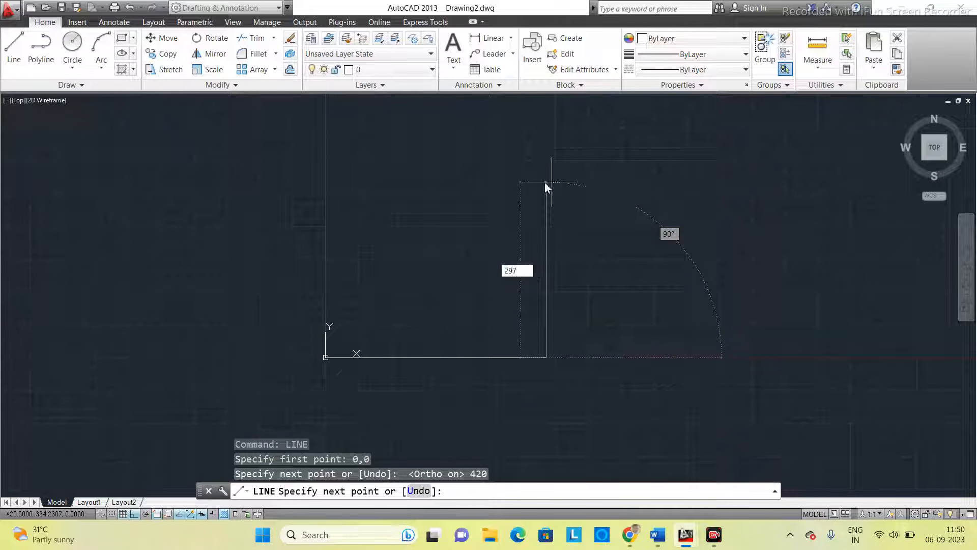
key(Return)
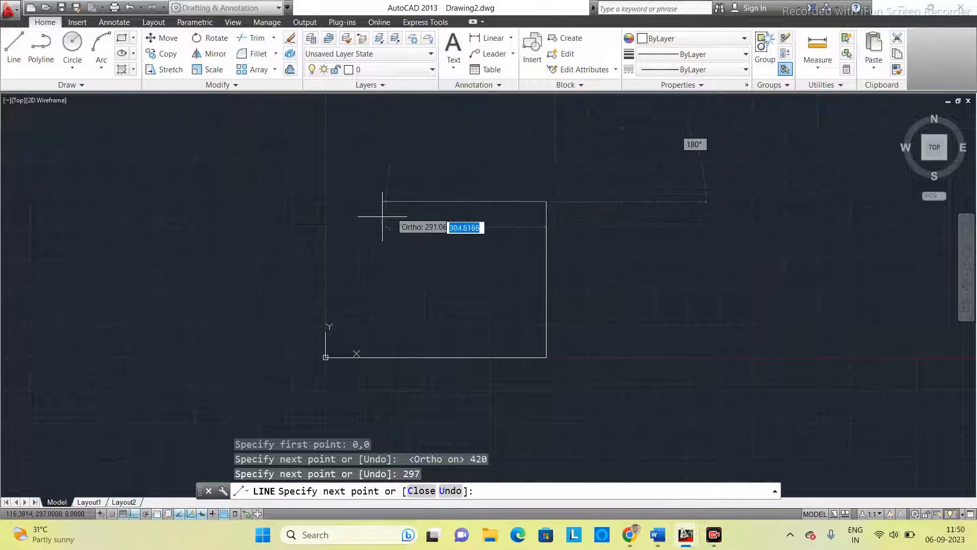
text(42)
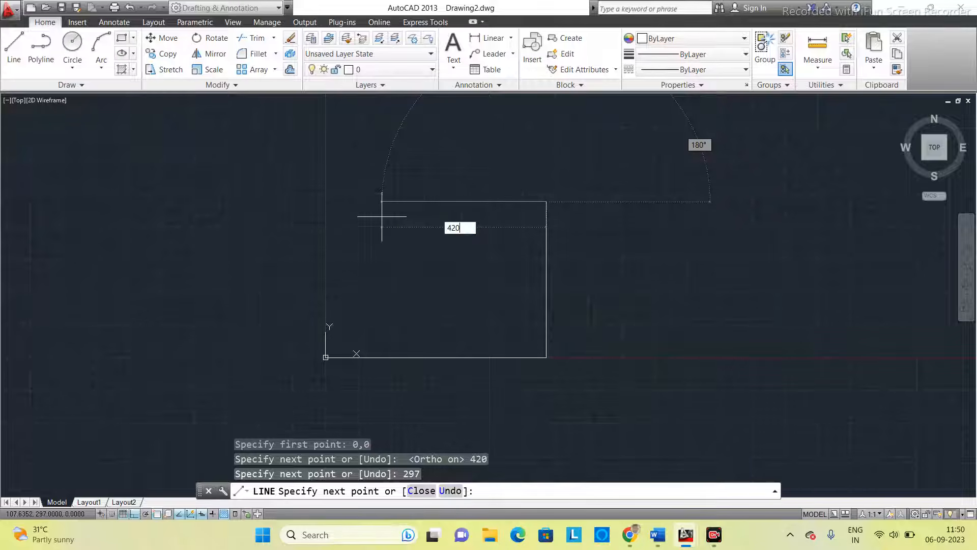
text(0)
key(Return)
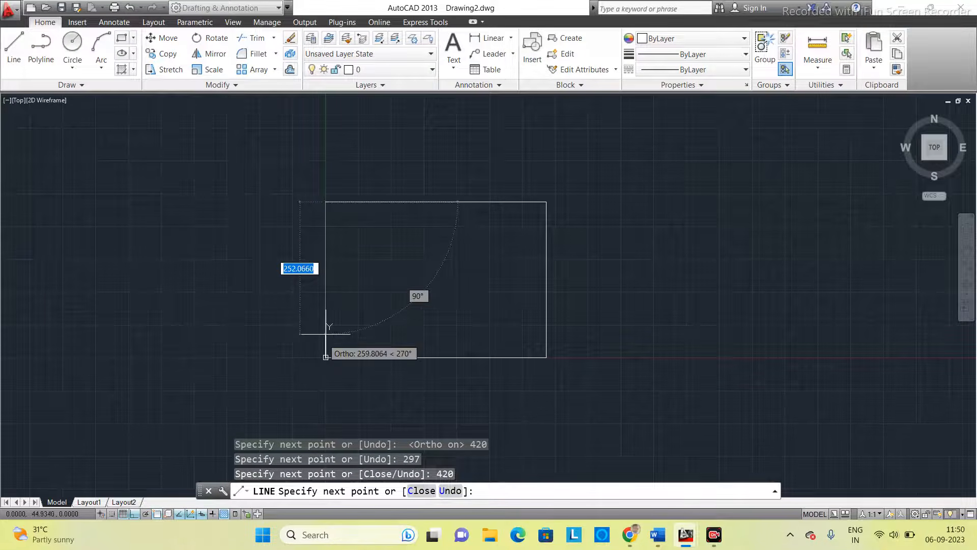
text(297)
key(Return)
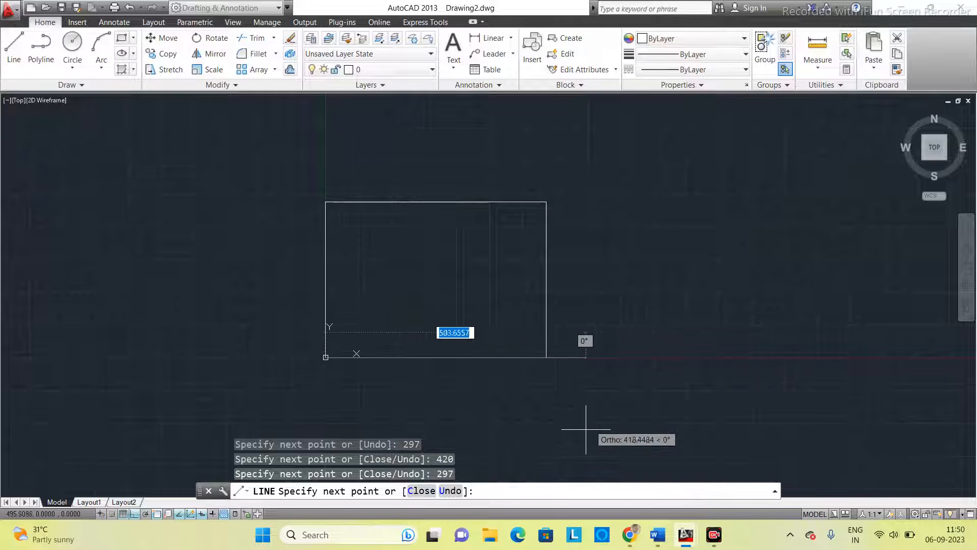
key(Escape)
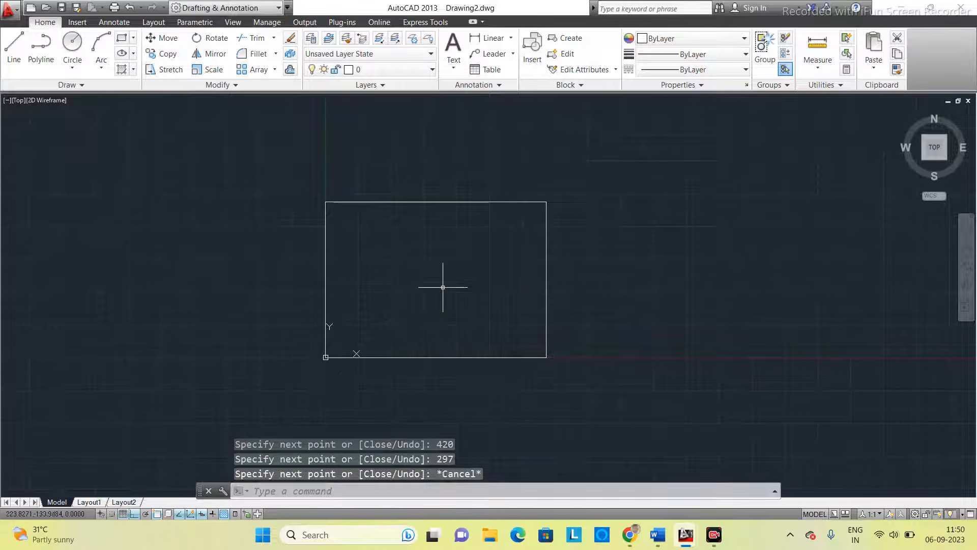
- Draw a 200 mm vertical line downward from about 29,256, near the border's upper-left corner
click(433, 490)
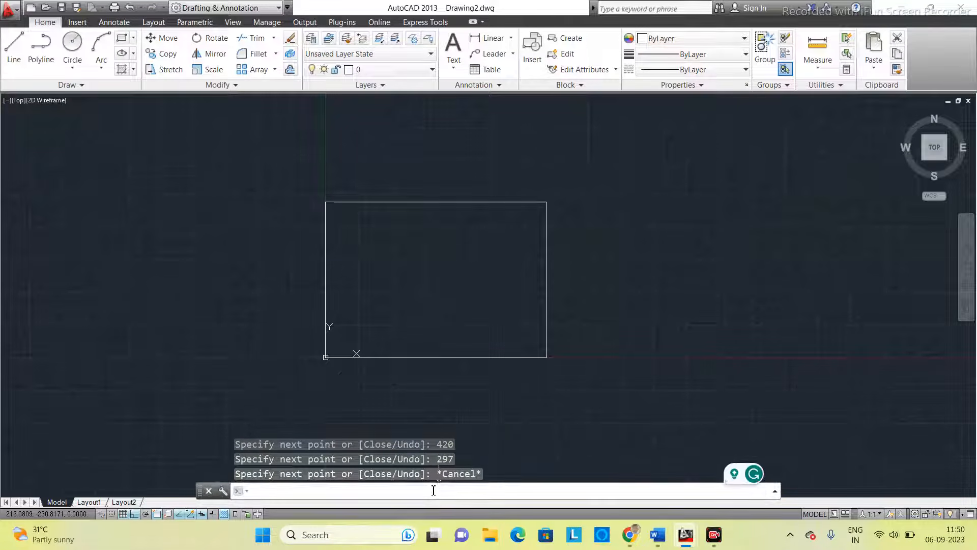
text(zoom)
key(Return)
text(a)
key(Return)
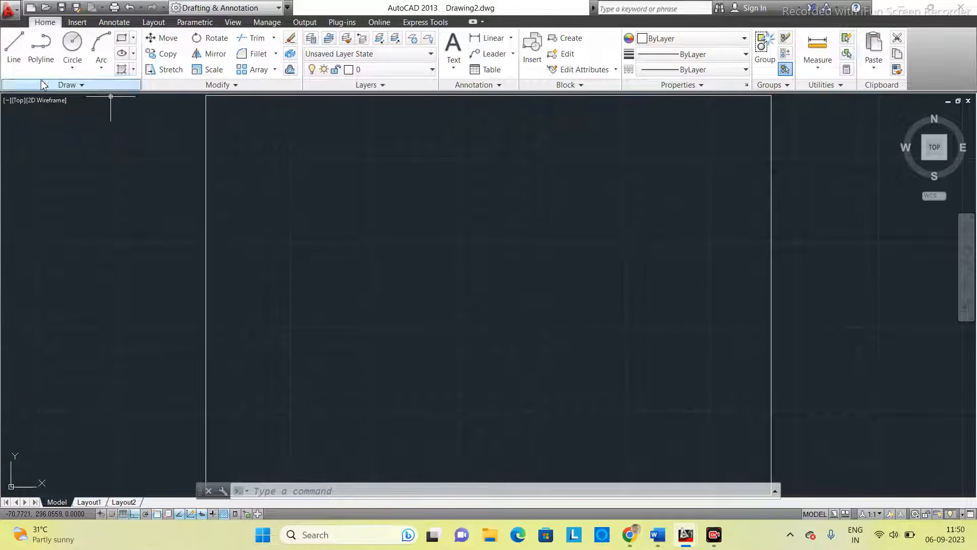
click(14, 45)
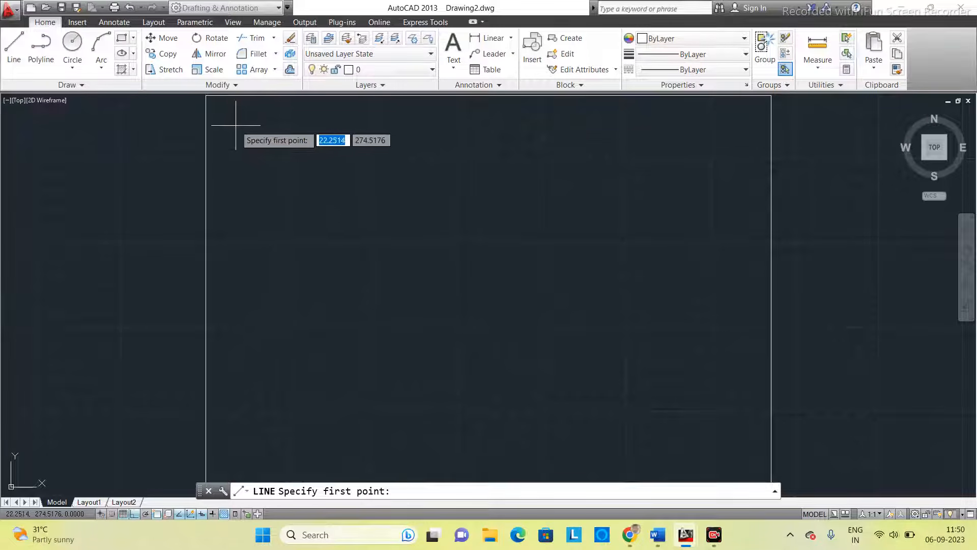
click(246, 151)
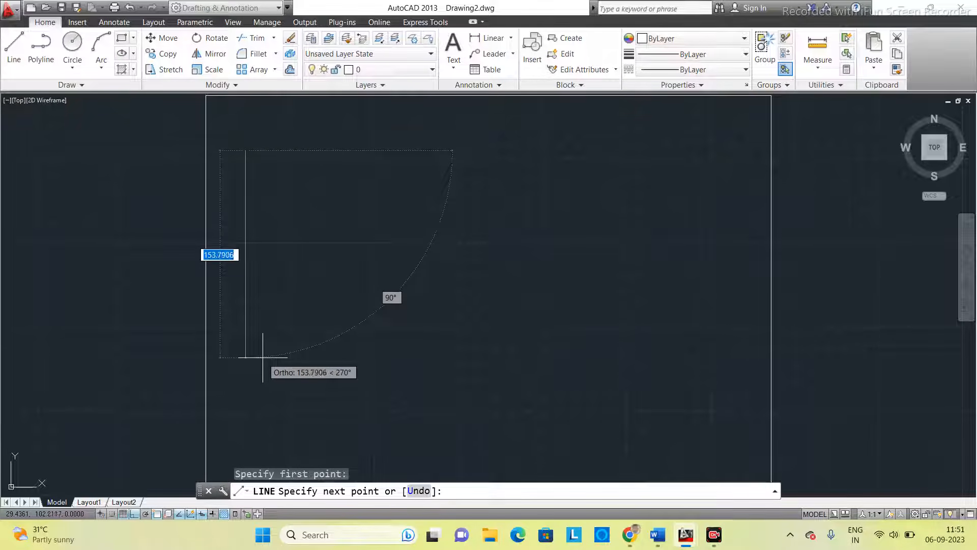
text(2)
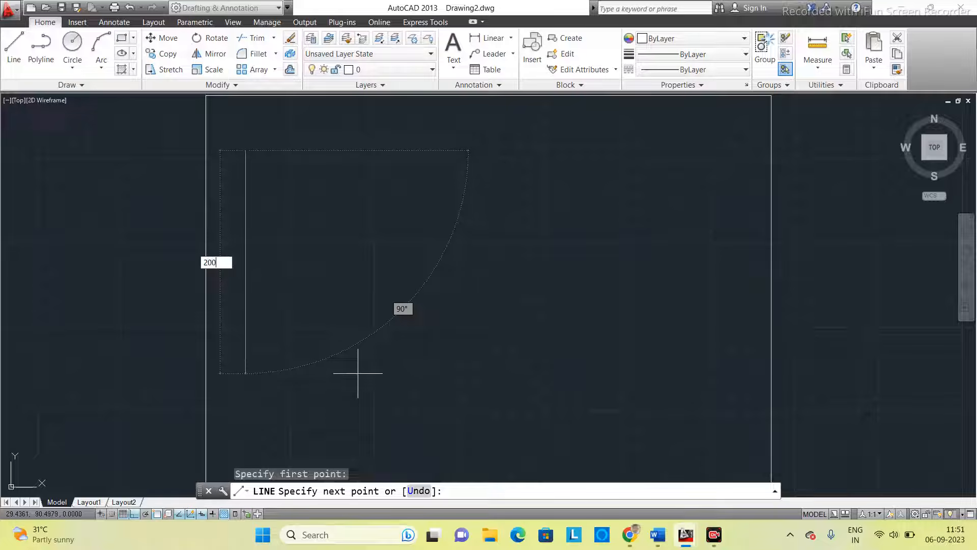
text(00)
key(Return)
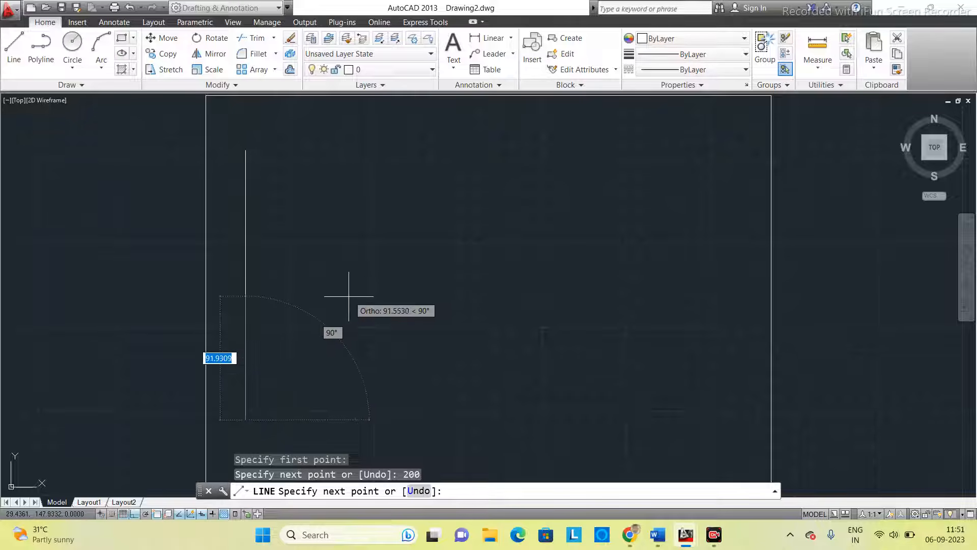
- Enable all object snap modes in Drafting Settings
key(Escape)
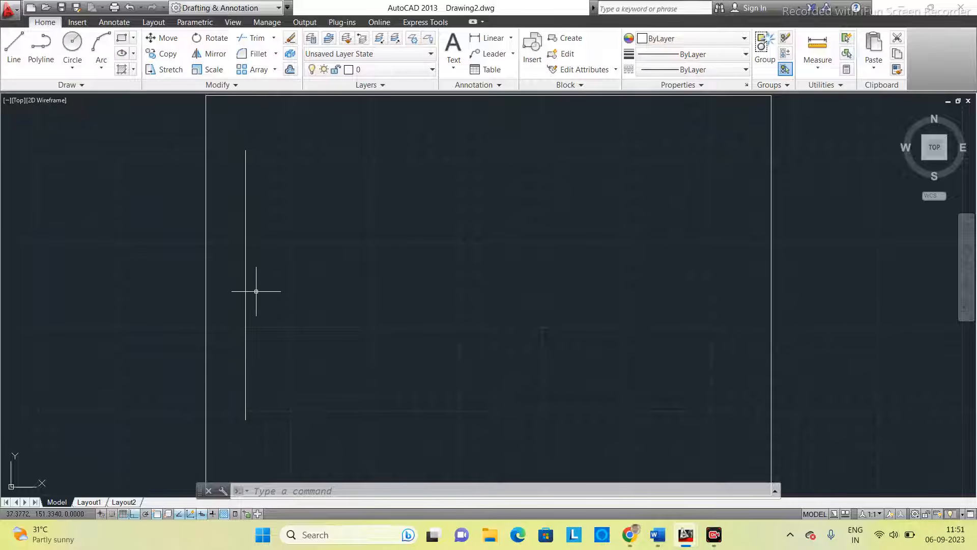
click(13, 66)
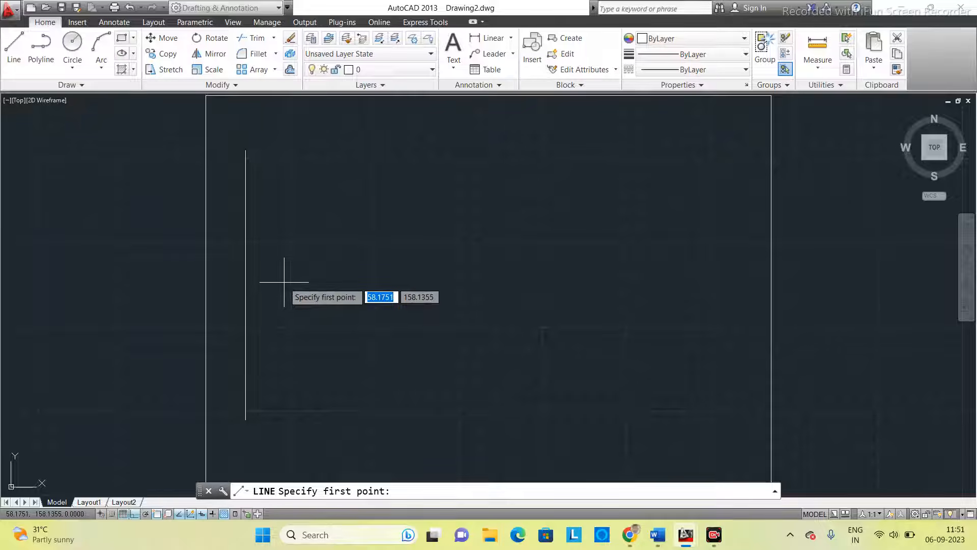
key(Escape)
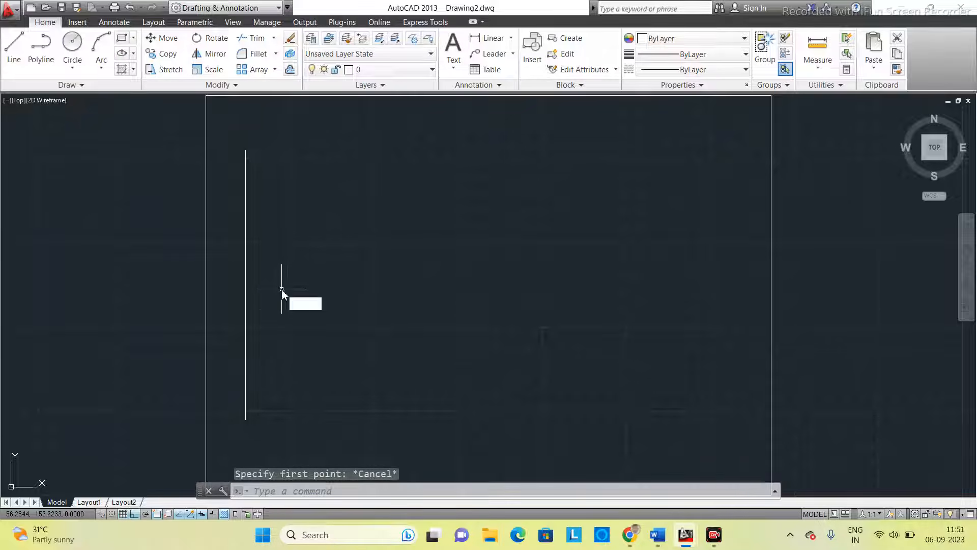
key(Return)
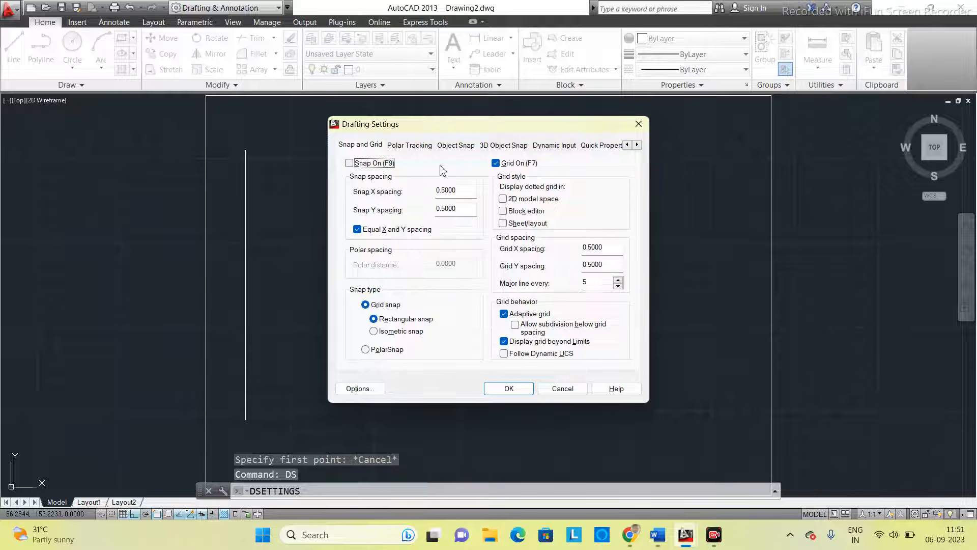
click(453, 146)
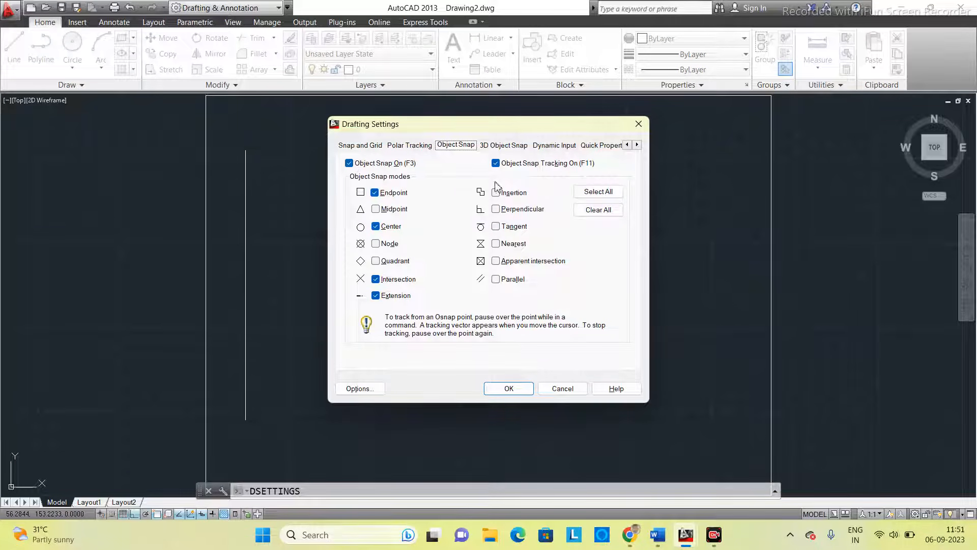
click(594, 192)
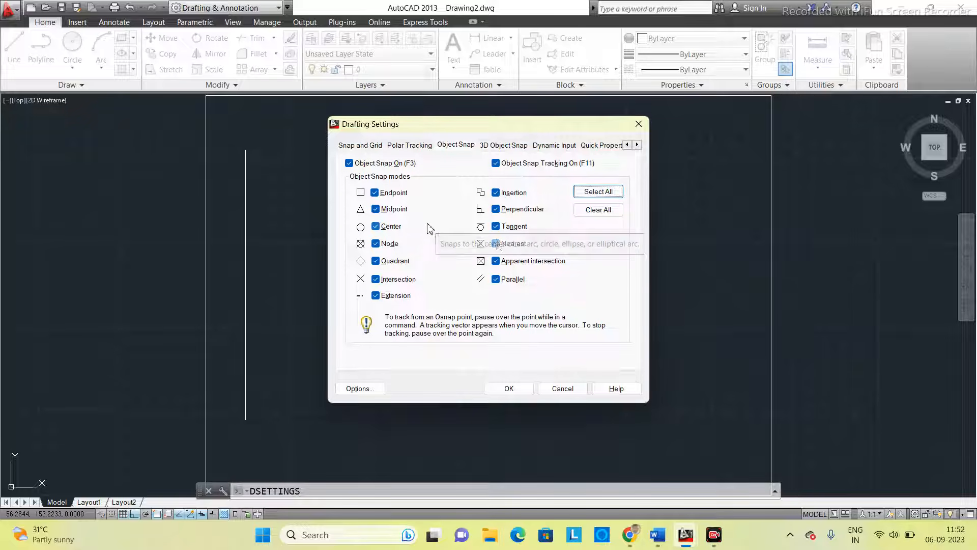
click(509, 389)
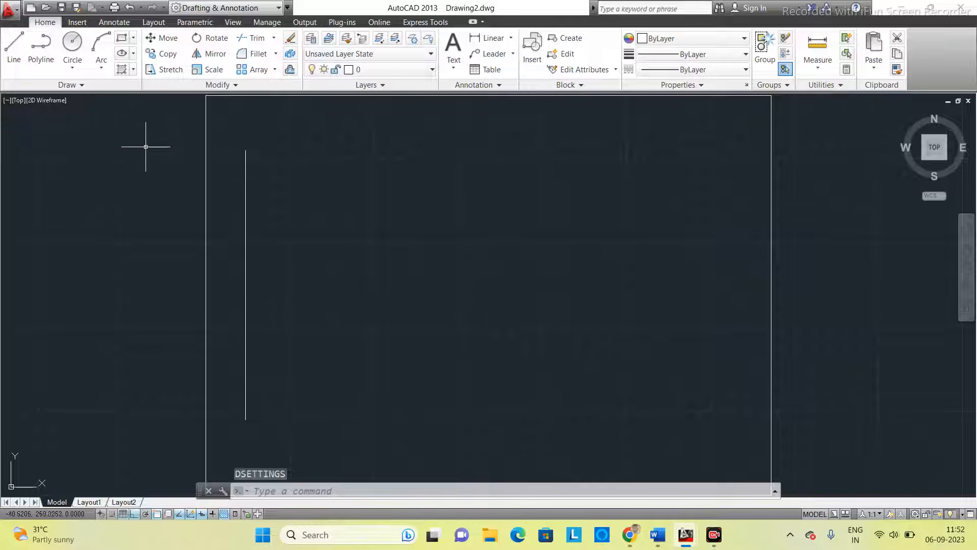
- Draw a 50 mm horizontal line to the right from the midpoint of the 200 mm vertical line
click(14, 45)
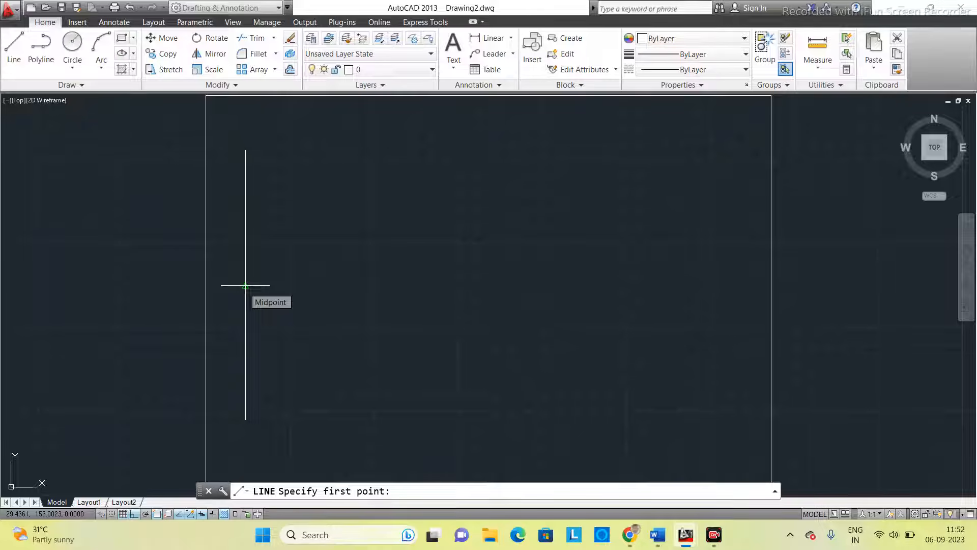
key(Escape)
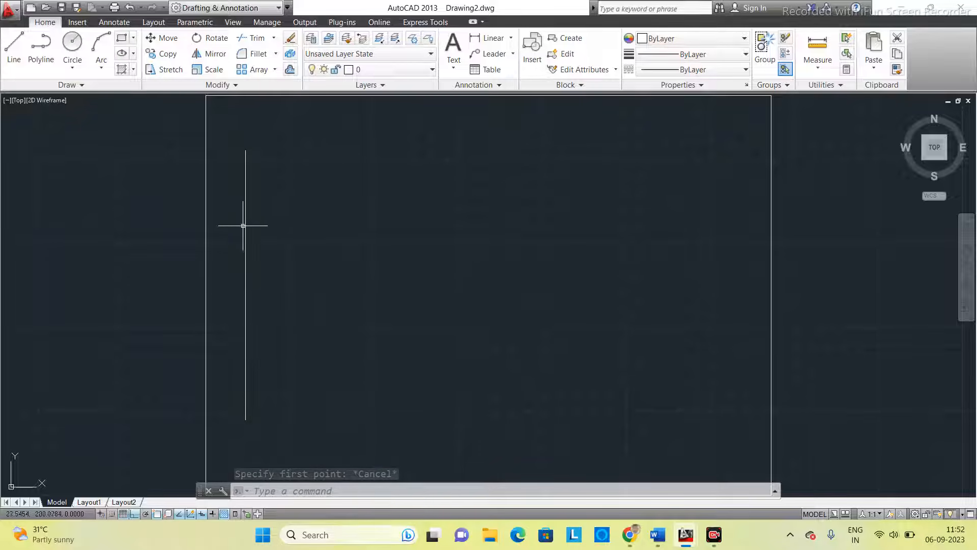
click(13, 48)
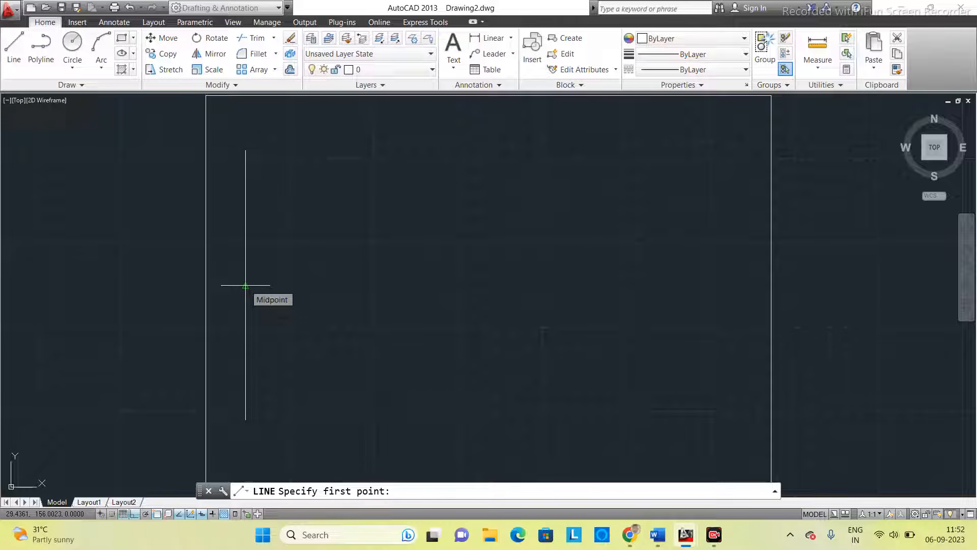
click(246, 286)
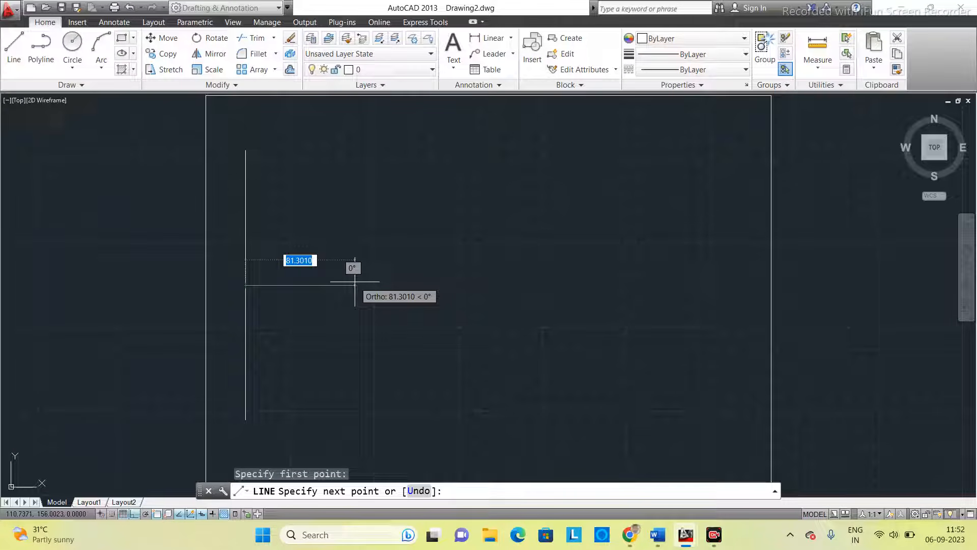
text(50)
key(Return)
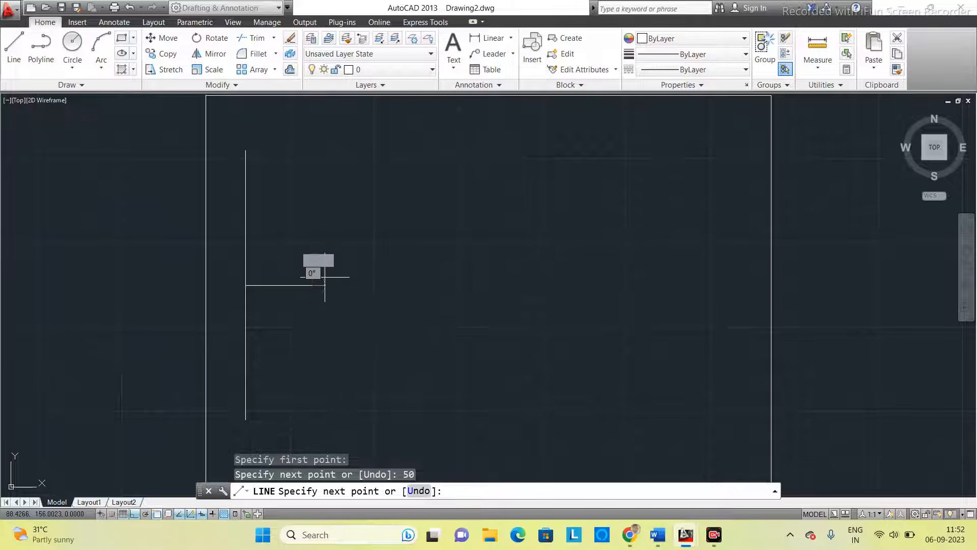
key(Escape)
scroll(301, 315, up, 2)
middle_drag(302, 315, 361, 286)
scroll(362, 286, down, 2)
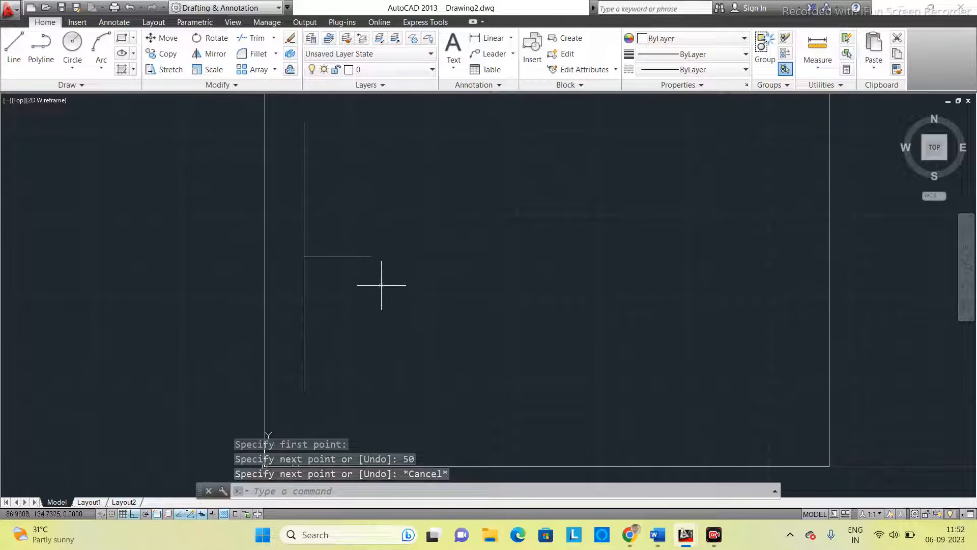
- Place the single-line text F at about 155,153, right of the 50 mm line, with height 2.5 and rotation 0
click(331, 491)
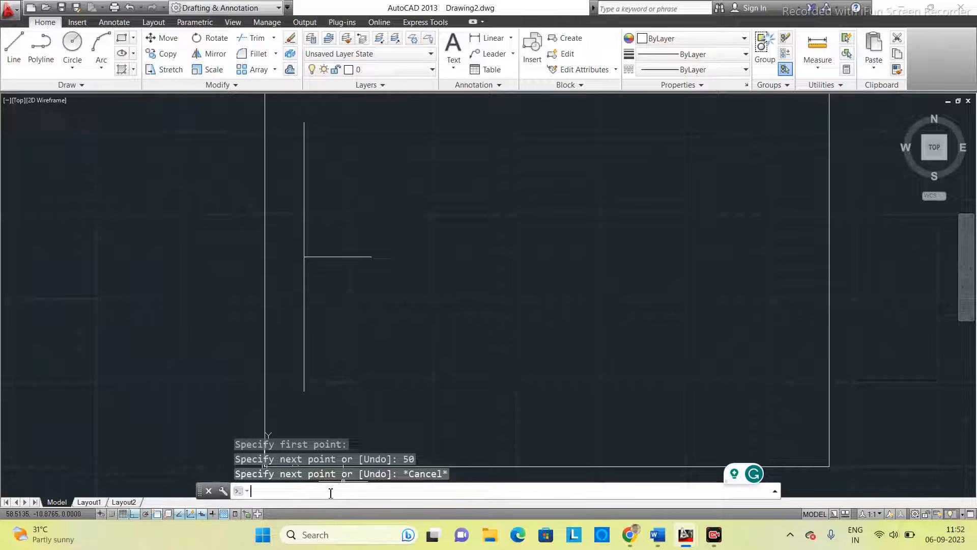
text(TEXT)
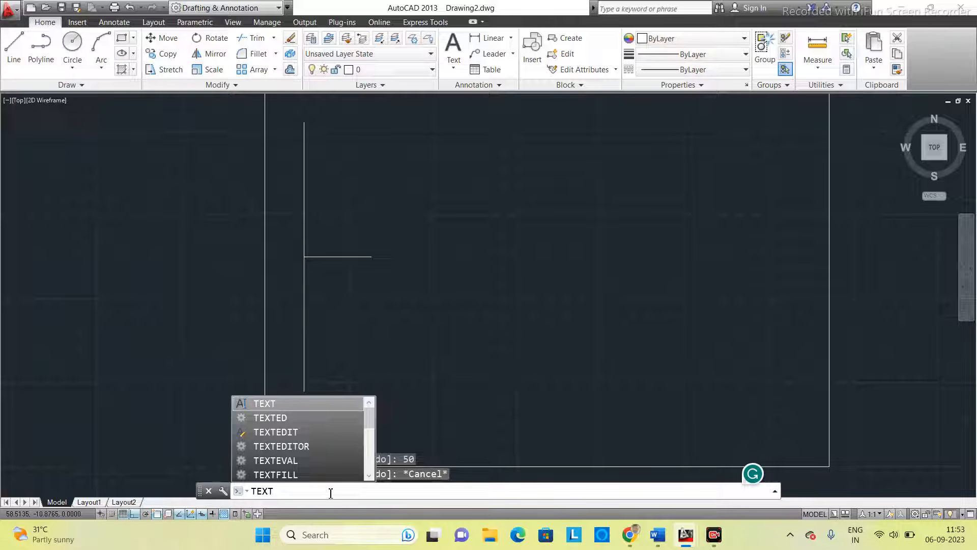
key(Return)
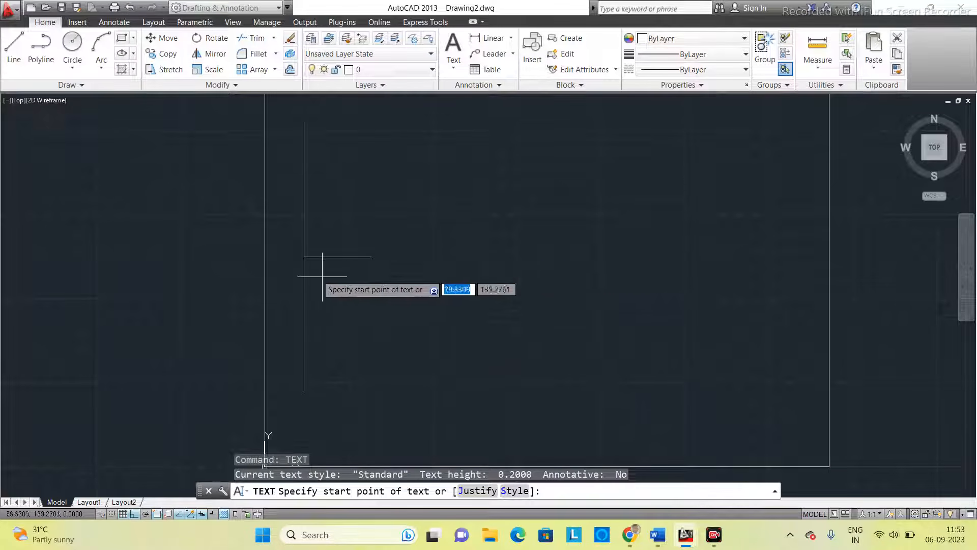
click(473, 259)
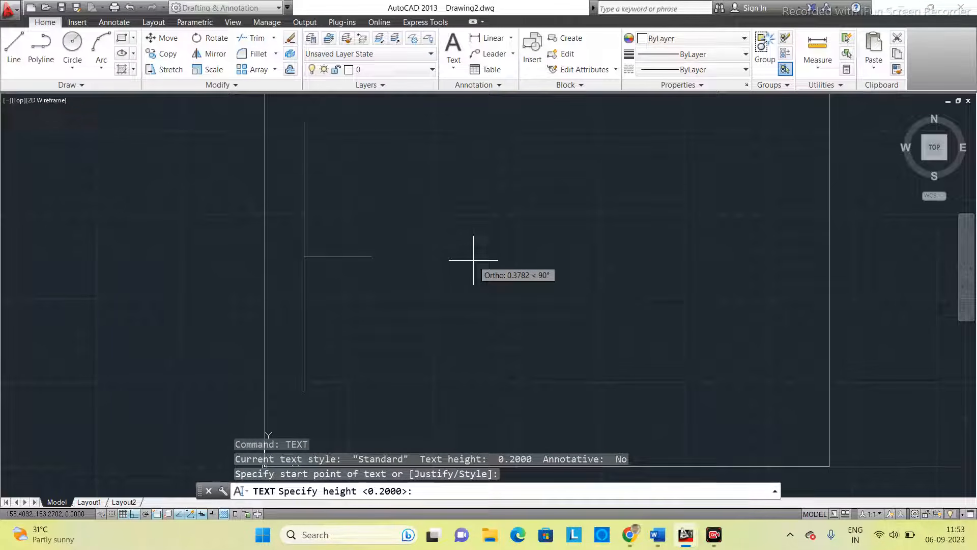
text(2.5)
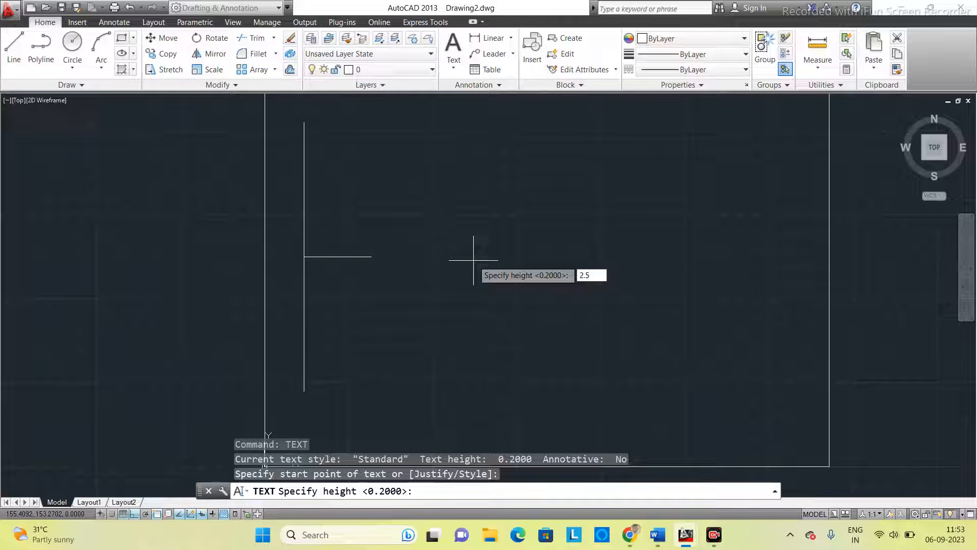
key(Return)
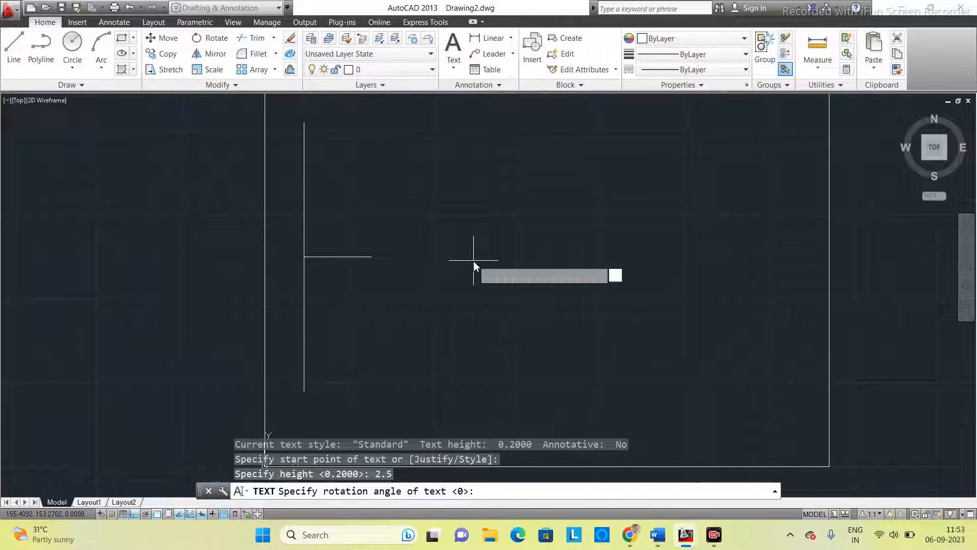
text(0)
key(Return)
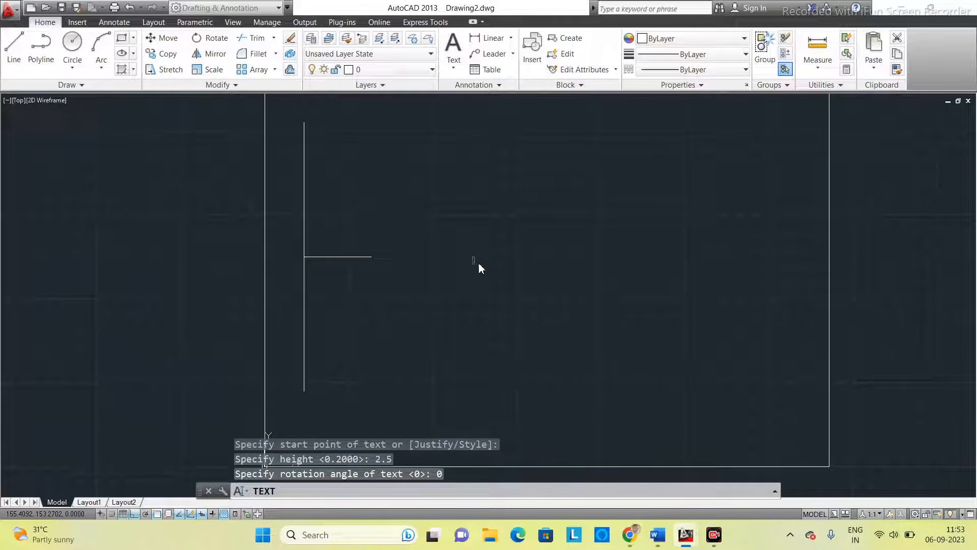
text(F)
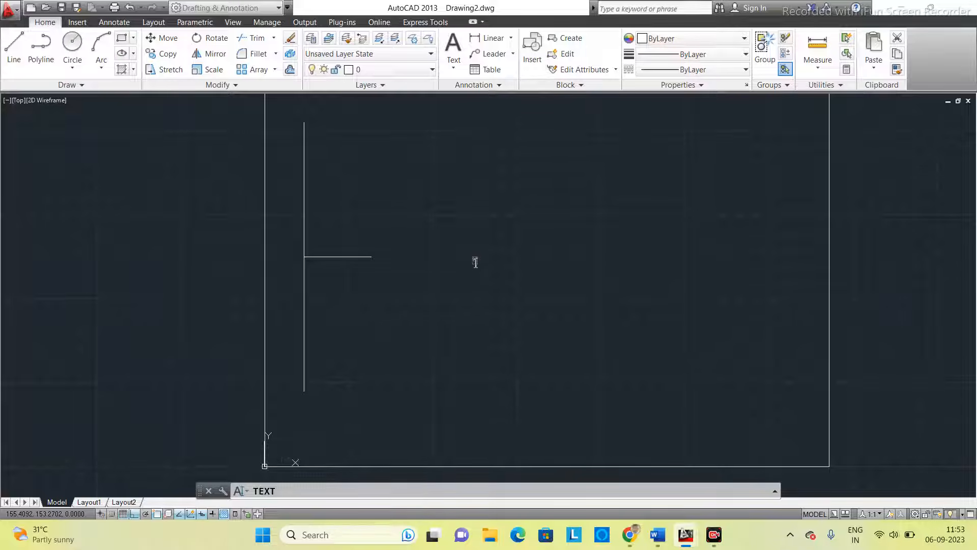
scroll(479, 262, up, 6)
scroll(471, 265, down, 4)
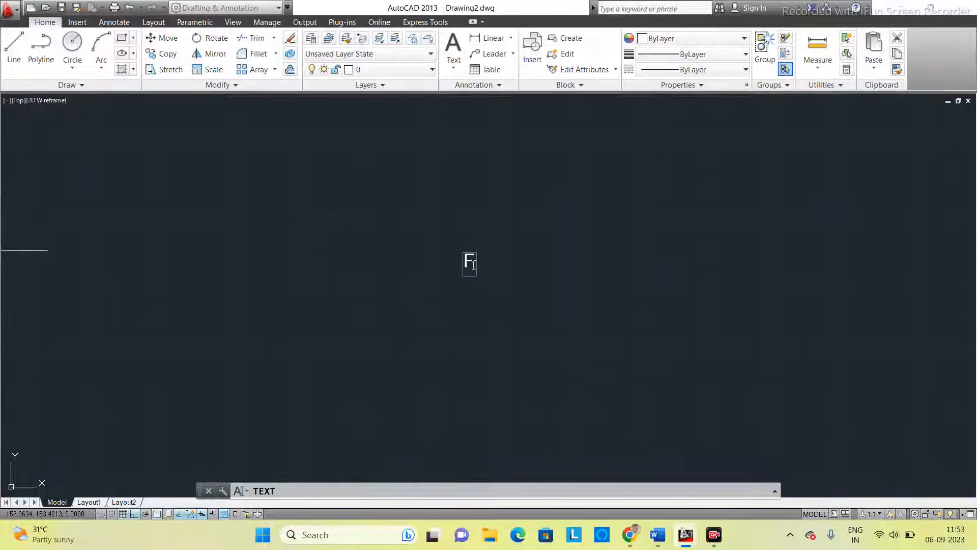
- Add the letter V as a second text a short distance right of the F and finish the text command
click(508, 266)
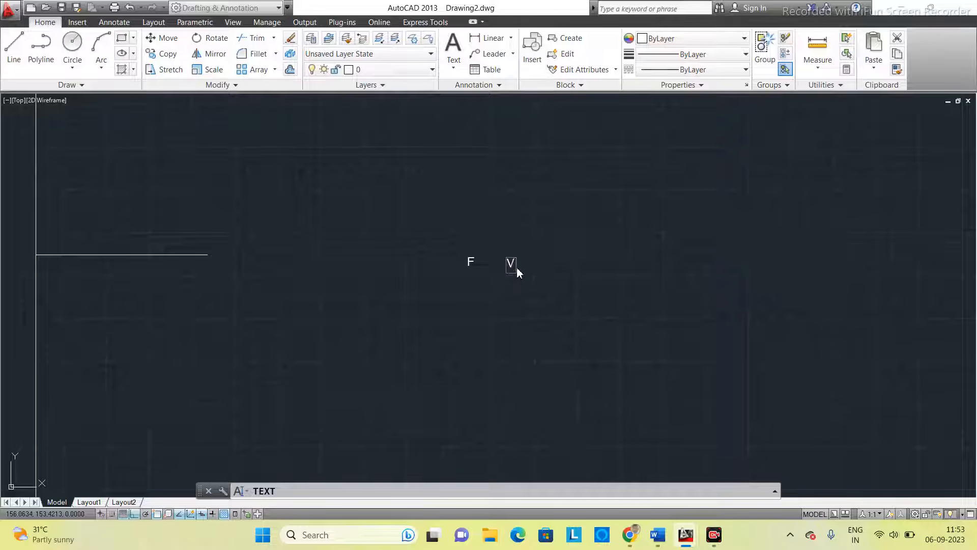
click(557, 262)
key(Escape)
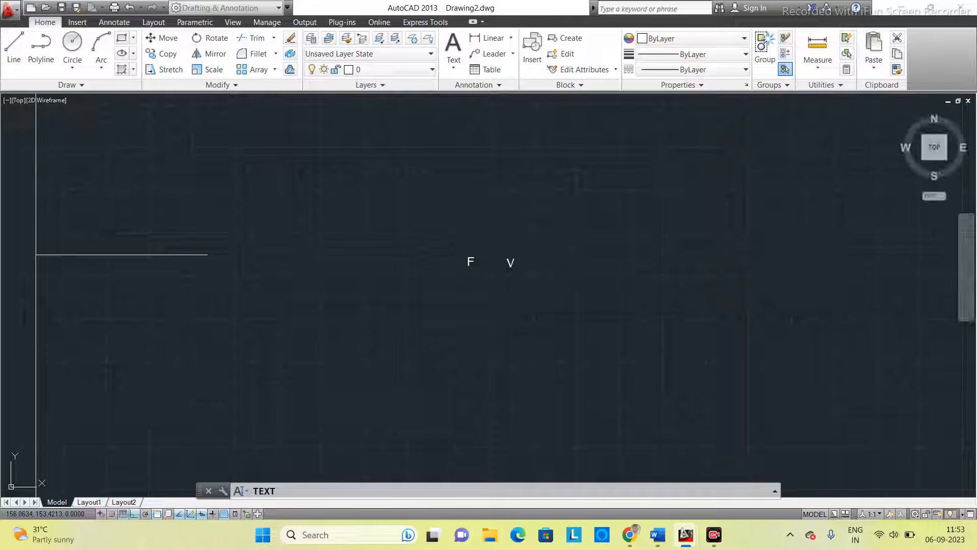
- With Ortho off, move the F by its insertion grip to just below the right end of the 50 mm line
click(467, 262)
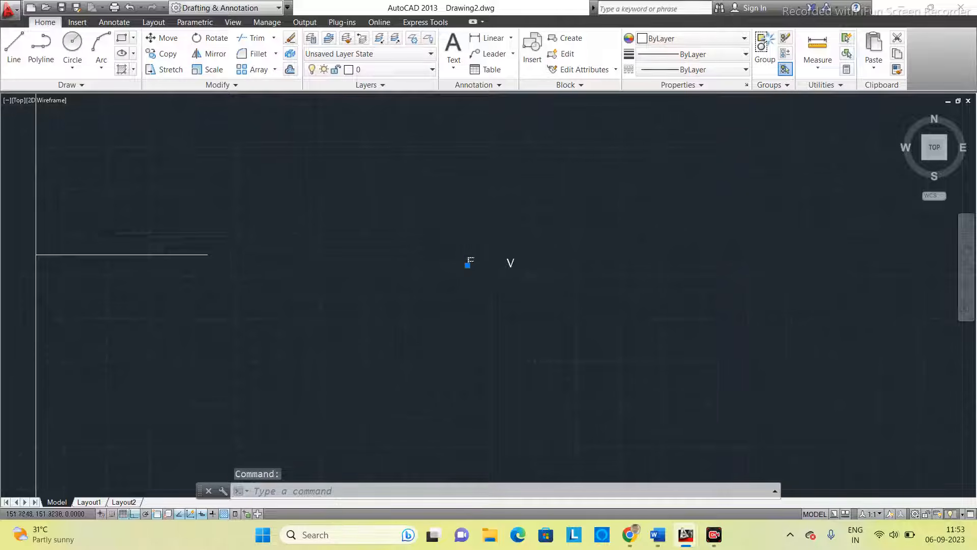
scroll(458, 269, up, 2)
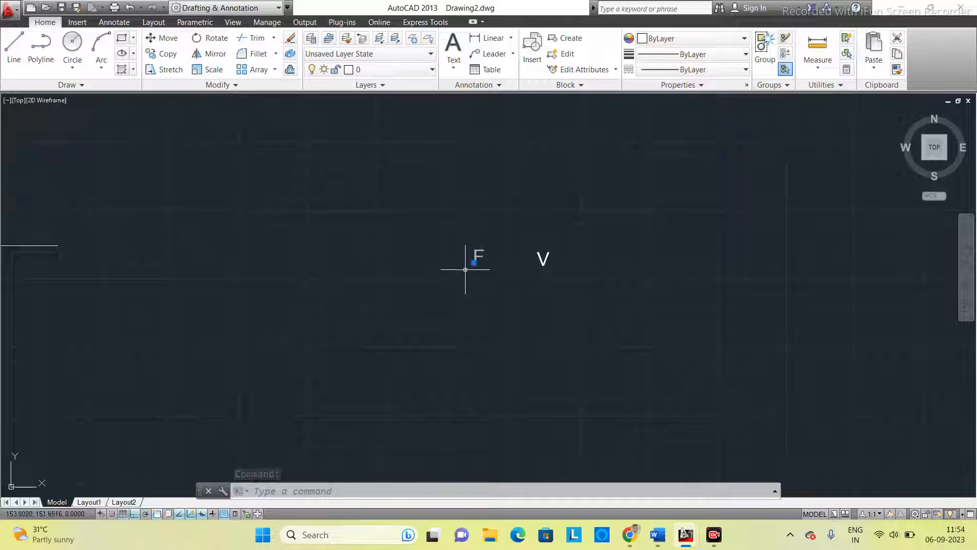
click(474, 263)
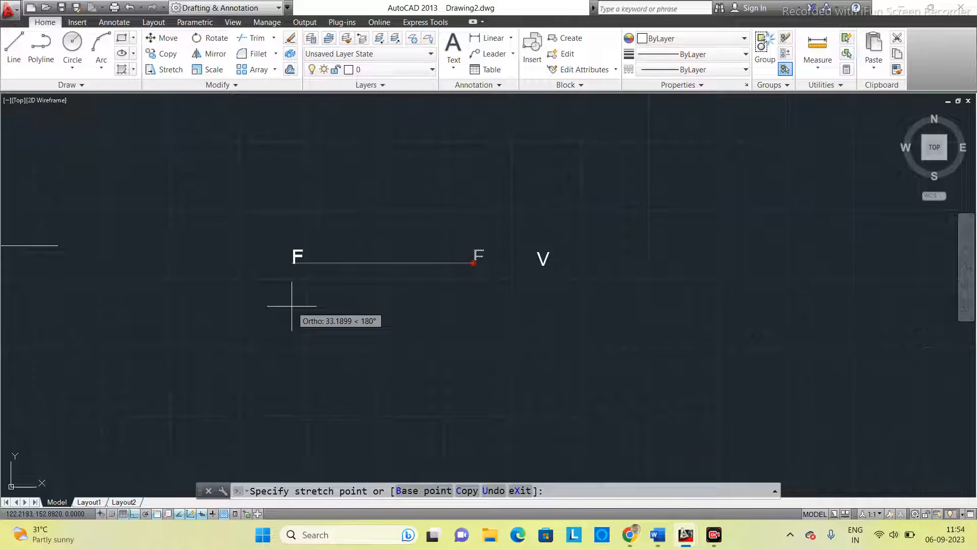
key(F8)
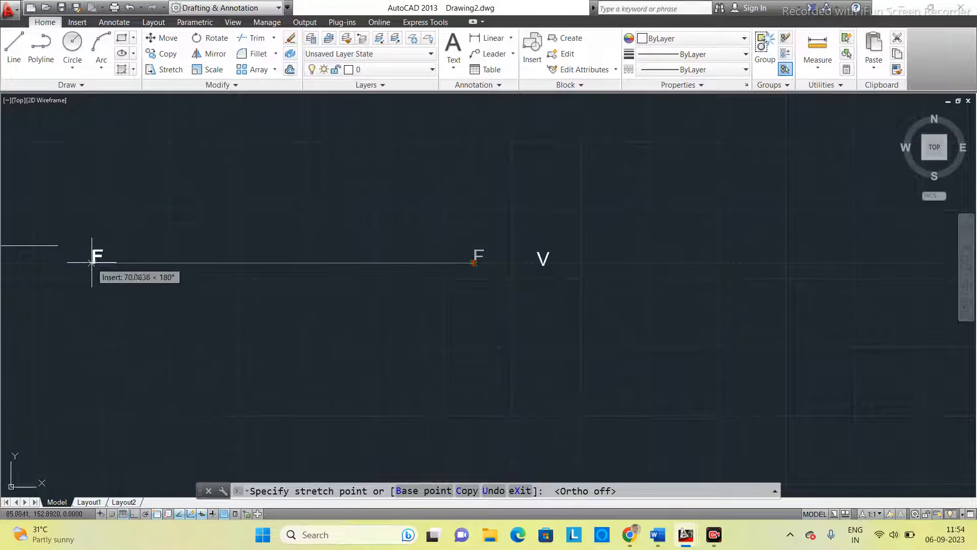
middle_drag(94, 264, 279, 241)
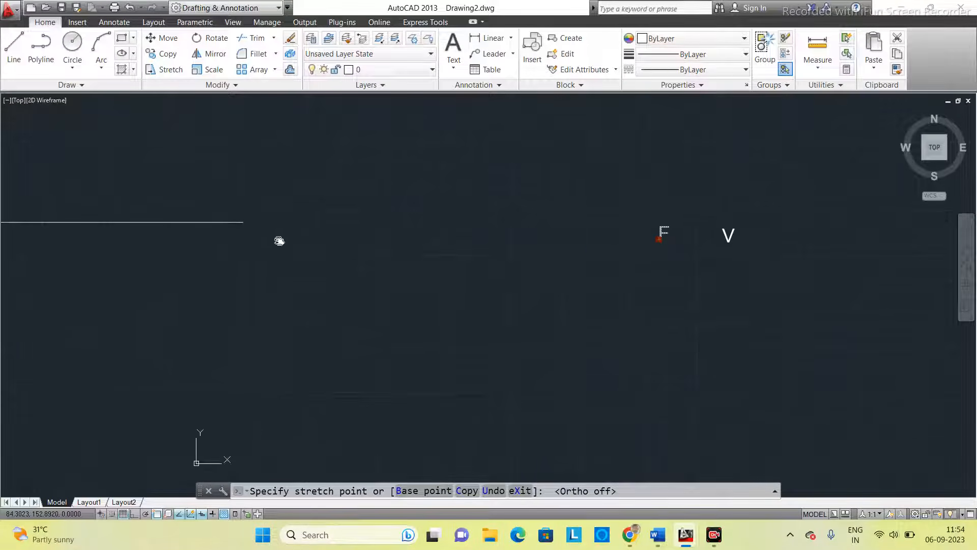
click(241, 239)
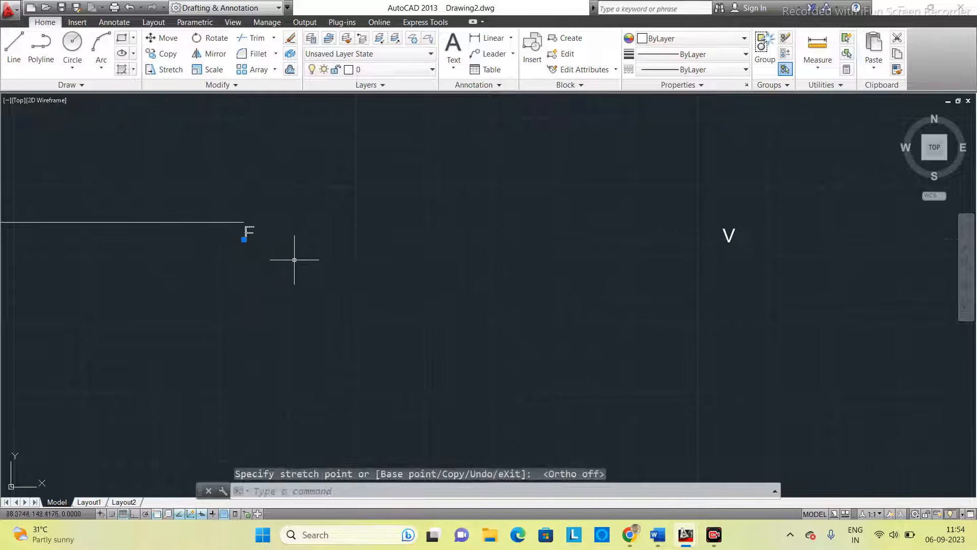
scroll(259, 268, down, 2)
scroll(233, 273, up, 4)
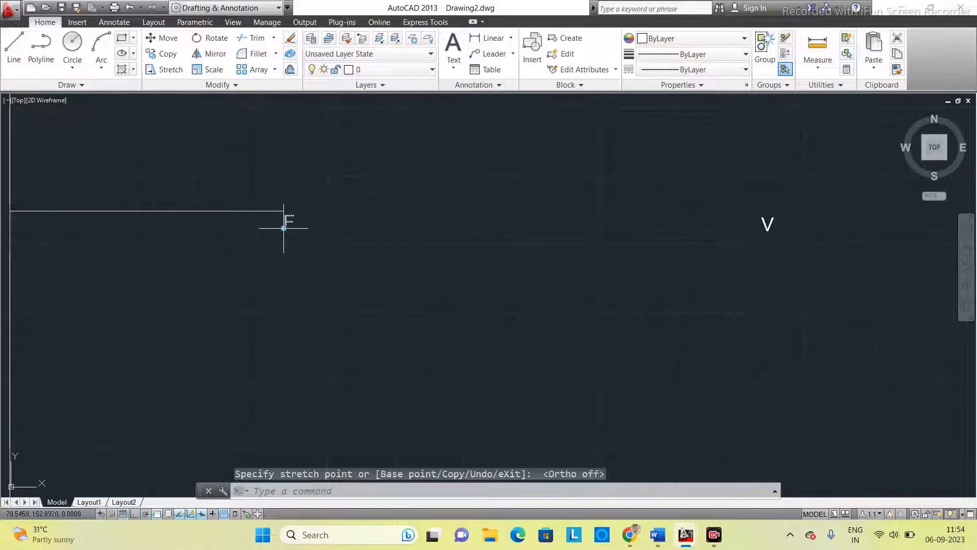
- Scale the F about its insertion point by a factor of about 1.21
right_click(286, 224)
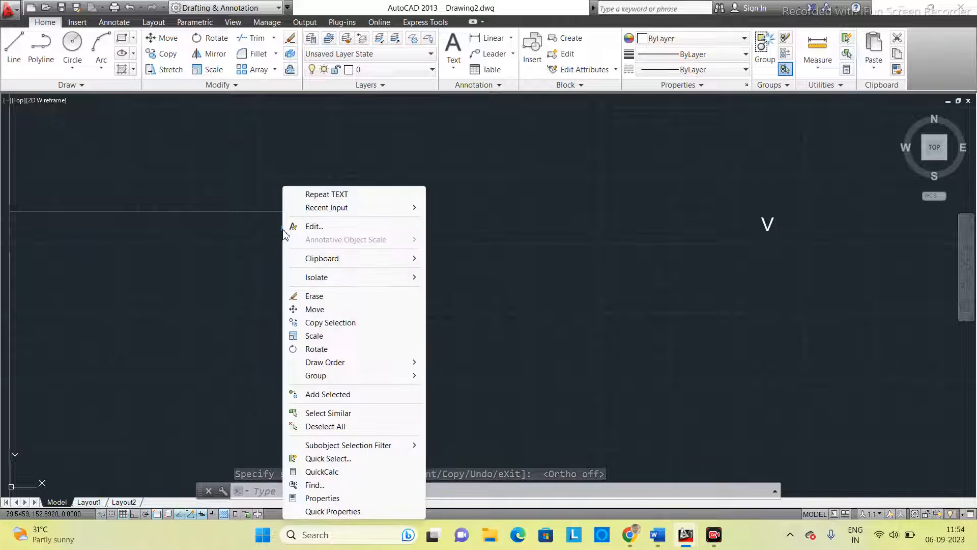
click(314, 335)
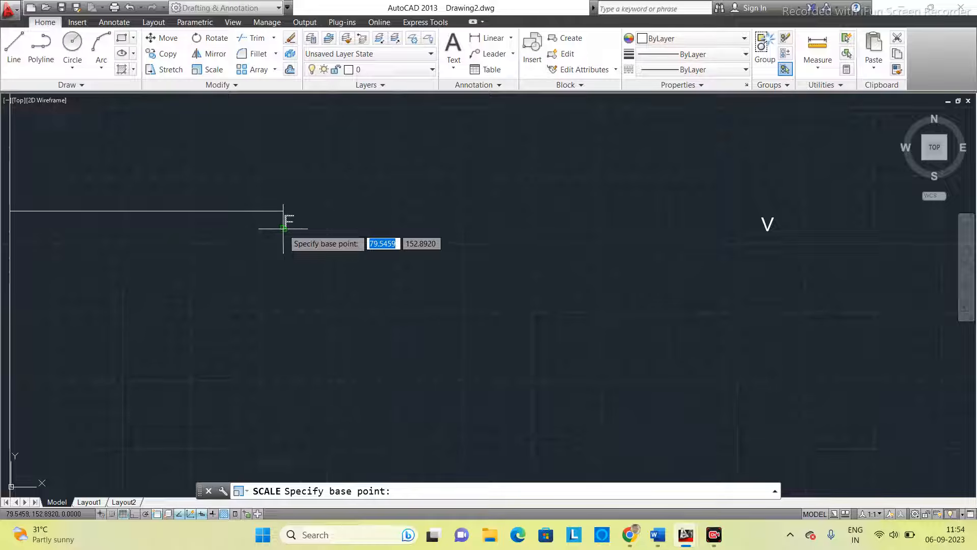
click(283, 229)
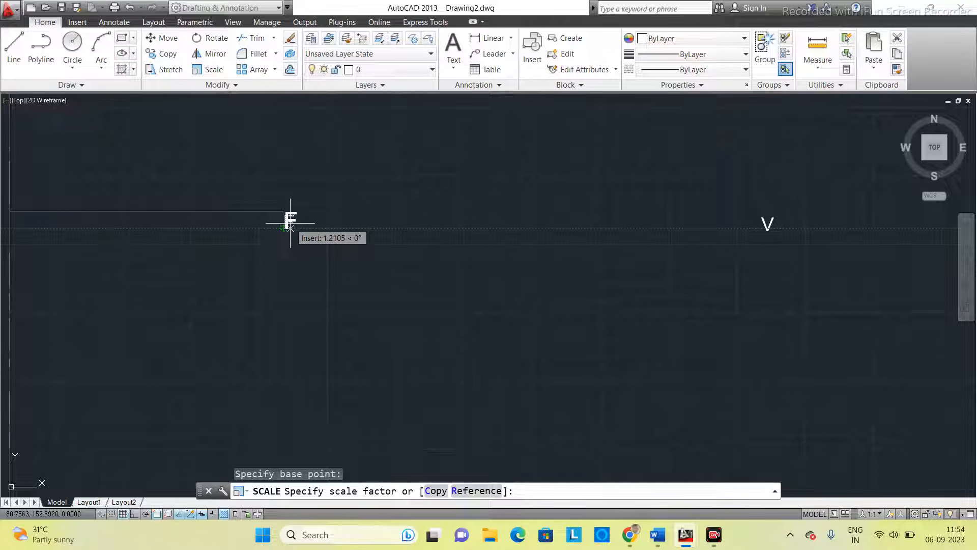
click(290, 223)
scroll(400, 225, down, 2)
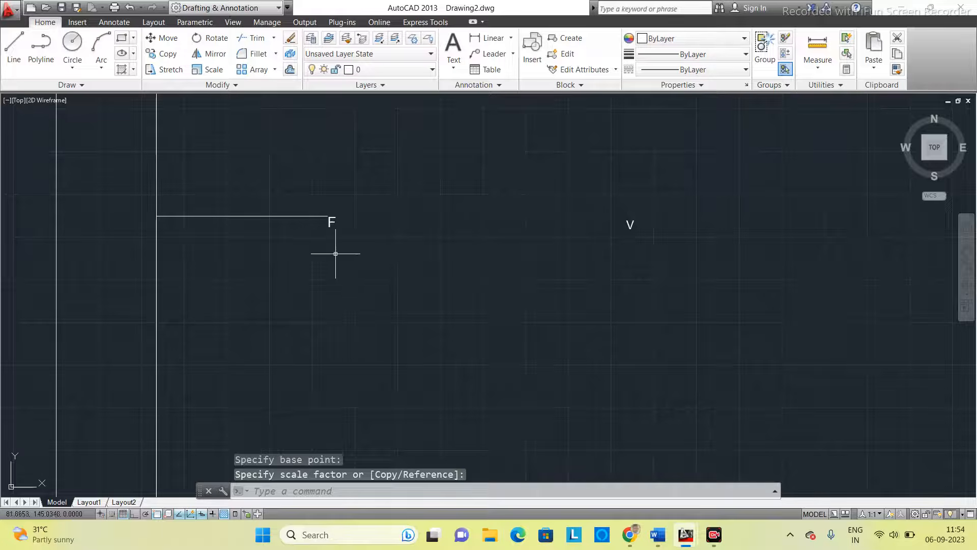
scroll(331, 219, up, 2)
scroll(310, 222, down, 2)
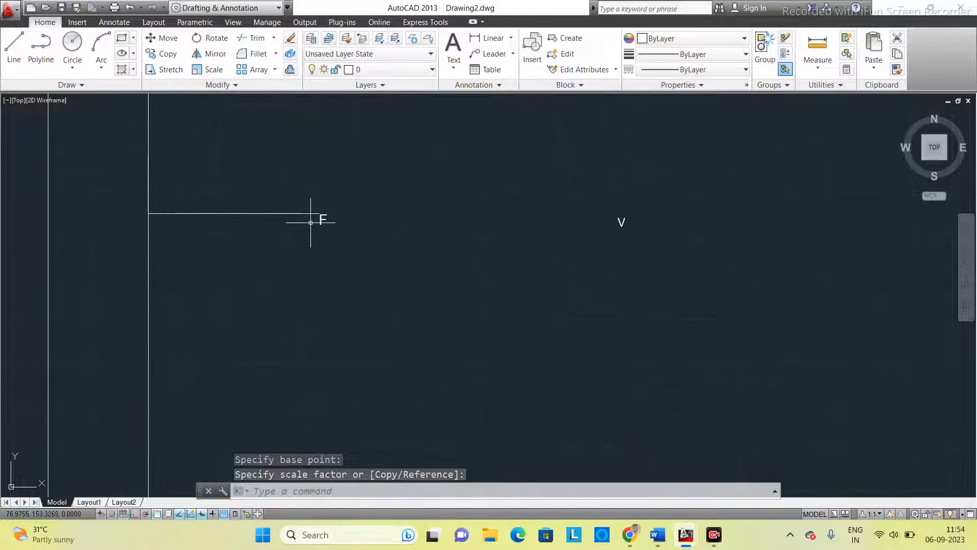
- Move the F by its insertion grip to just below and slightly left of the 50 mm line's right end, and deselect it
scroll(324, 218, up, 2)
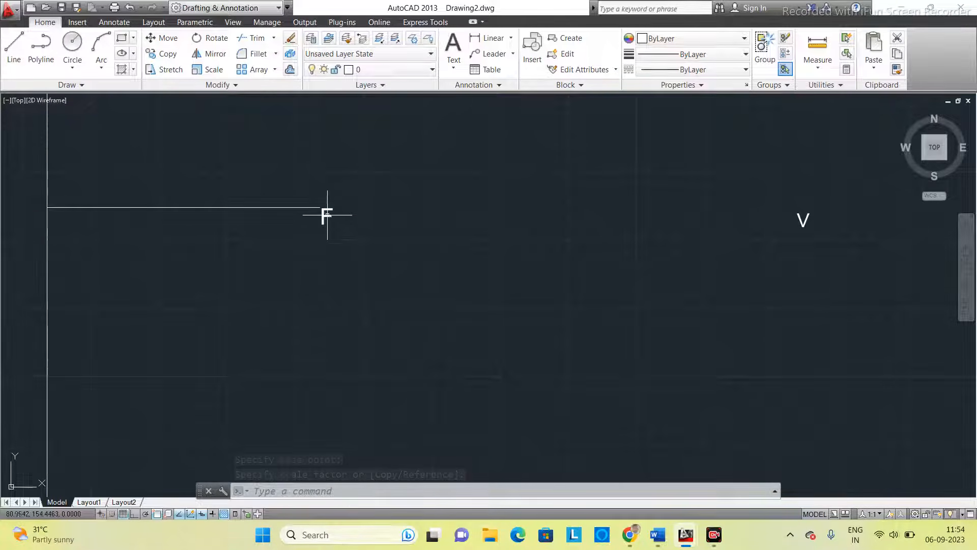
click(323, 212)
click(317, 224)
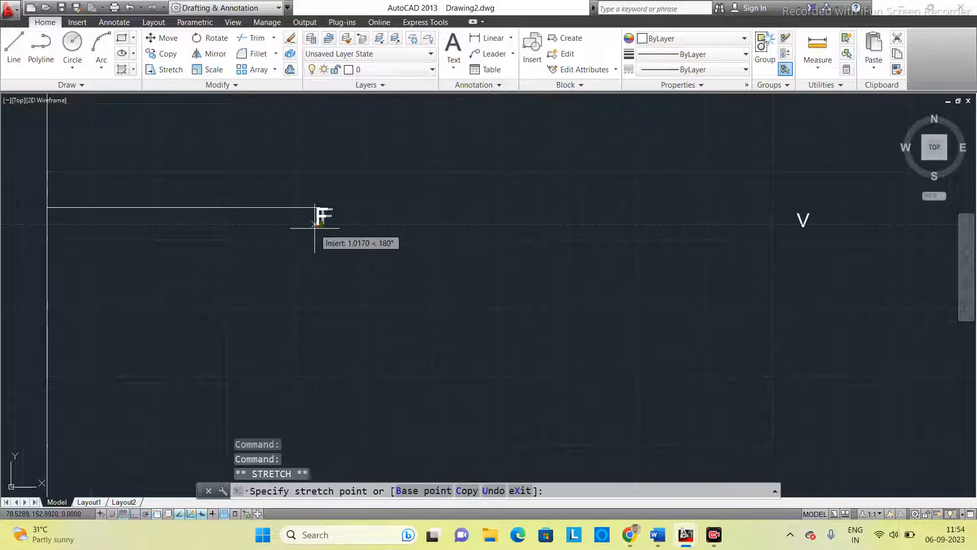
click(320, 224)
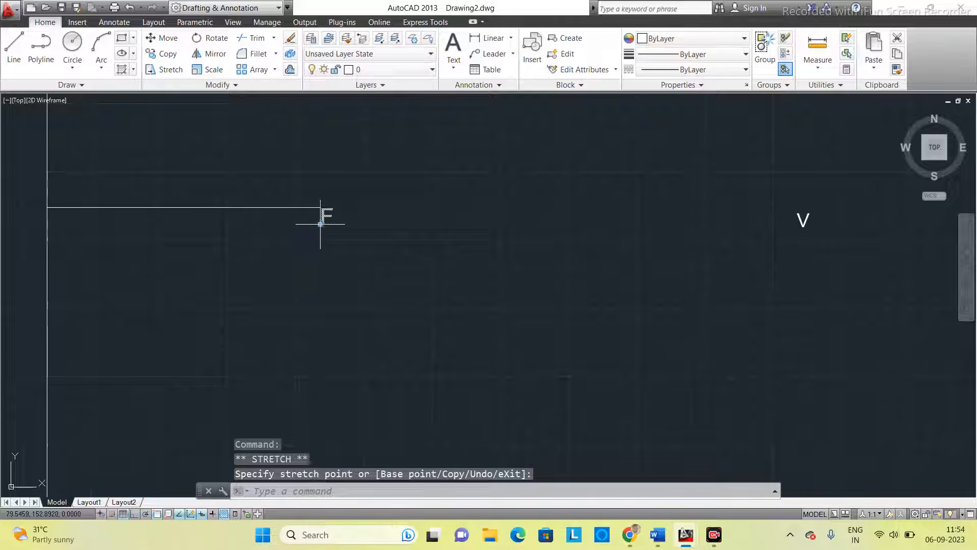
click(320, 224)
click(320, 225)
click(320, 224)
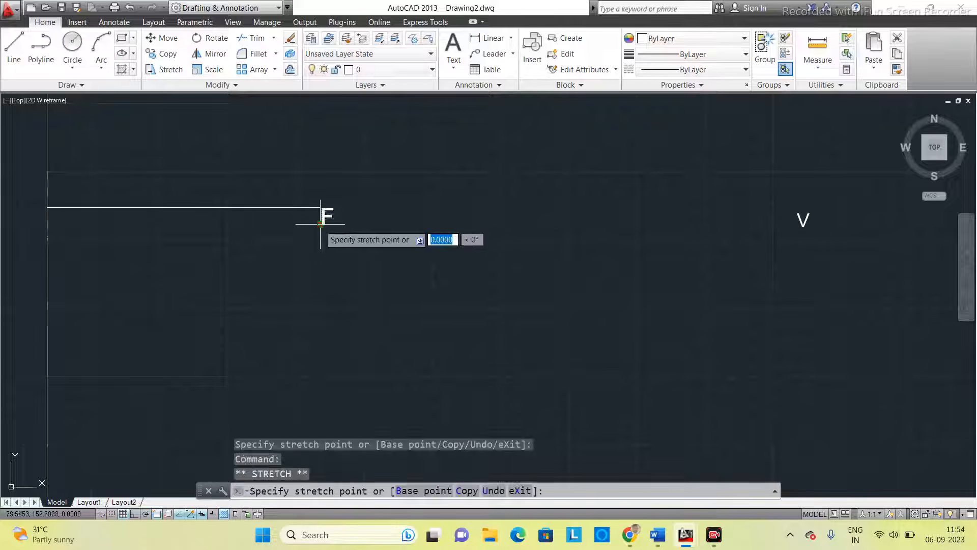
click(308, 231)
click(357, 220)
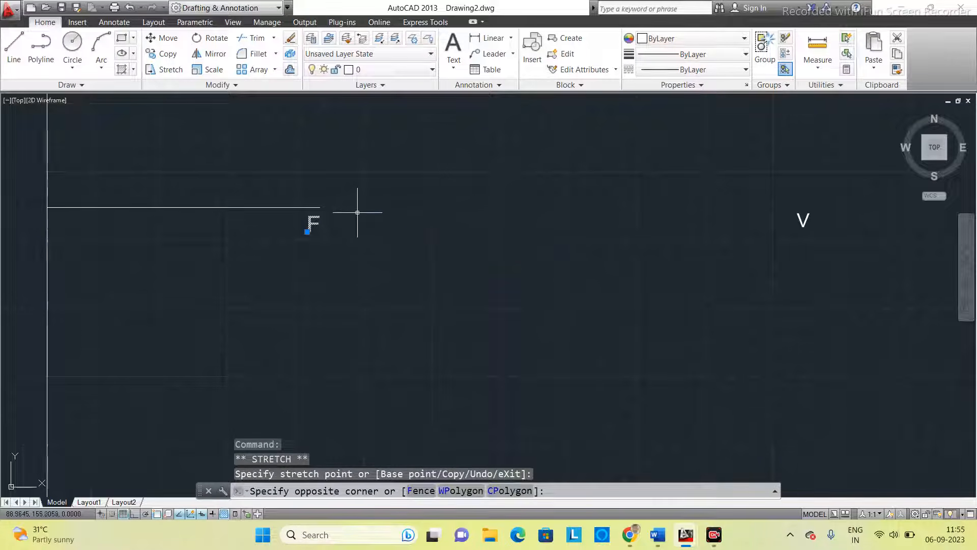
click(382, 218)
key(Escape)
scroll(382, 218, down, 2)
mouse_move(386, 211)
middle_down()
mouse_move(410, 216)
mouse_move(413, 236)
middle_up()
scroll(410, 218, down, 2)
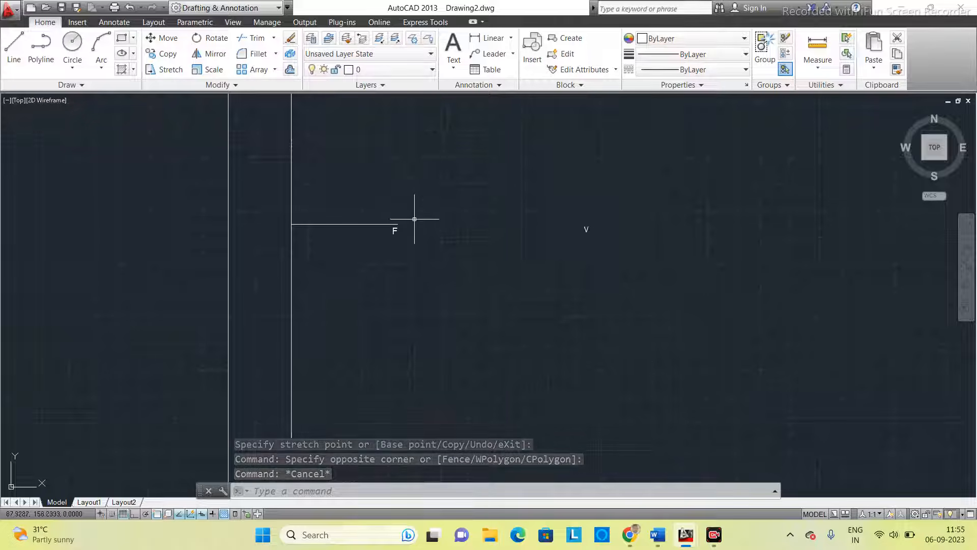
- Copy the F and paste it just outside the left end of the 50 mm line, at about 25,152
scroll(344, 202, up, 2)
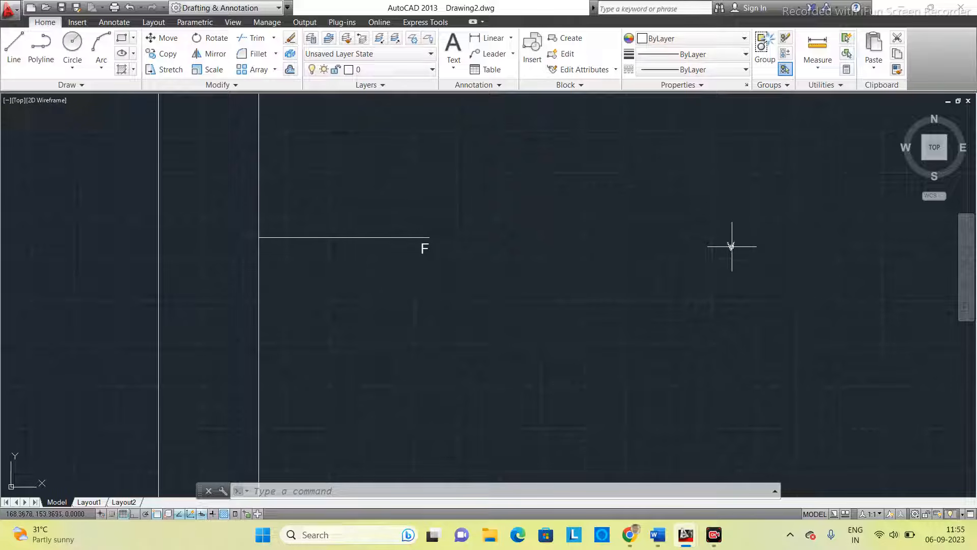
click(422, 247)
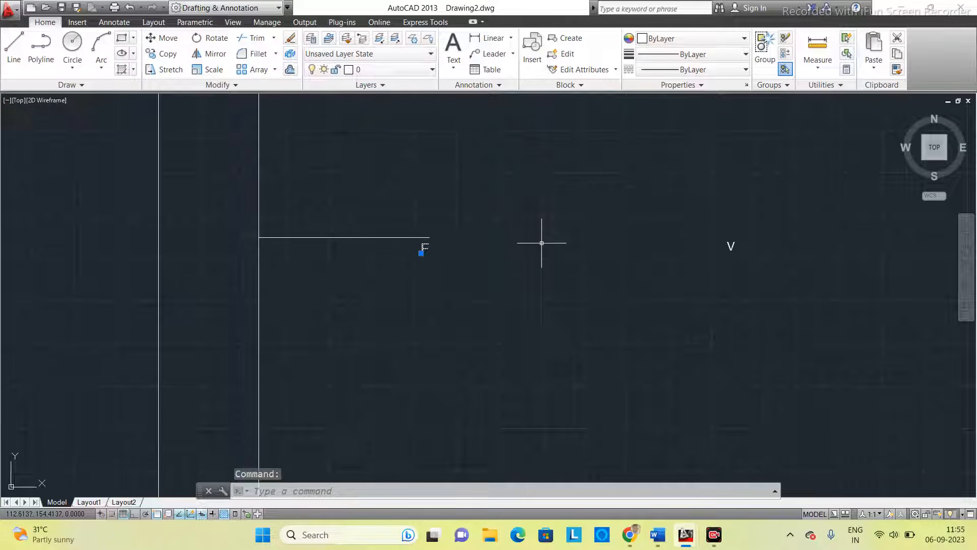
key(ctrl+c)
key(ctrl+v)
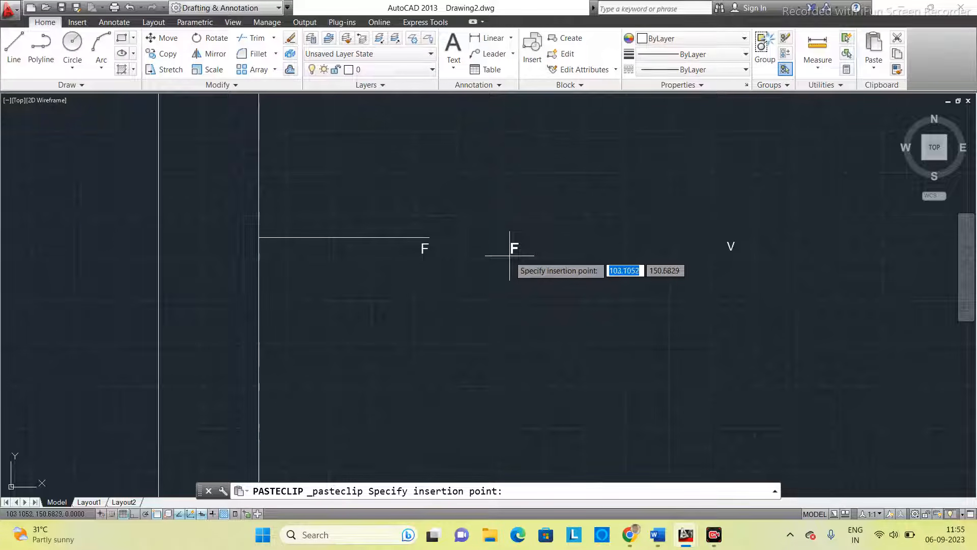
click(244, 252)
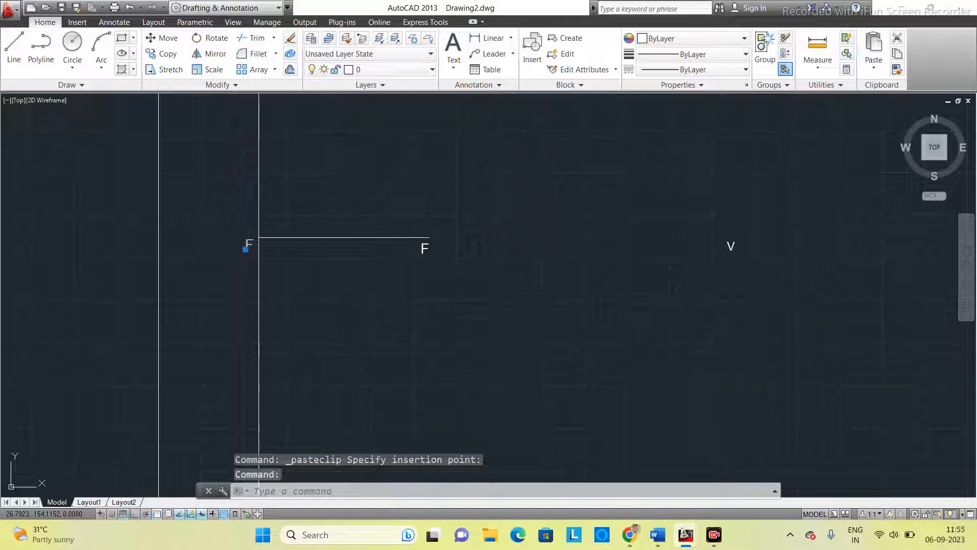
- Change the pasted letter at the line's left end to D and finish text editing
double_click(248, 246)
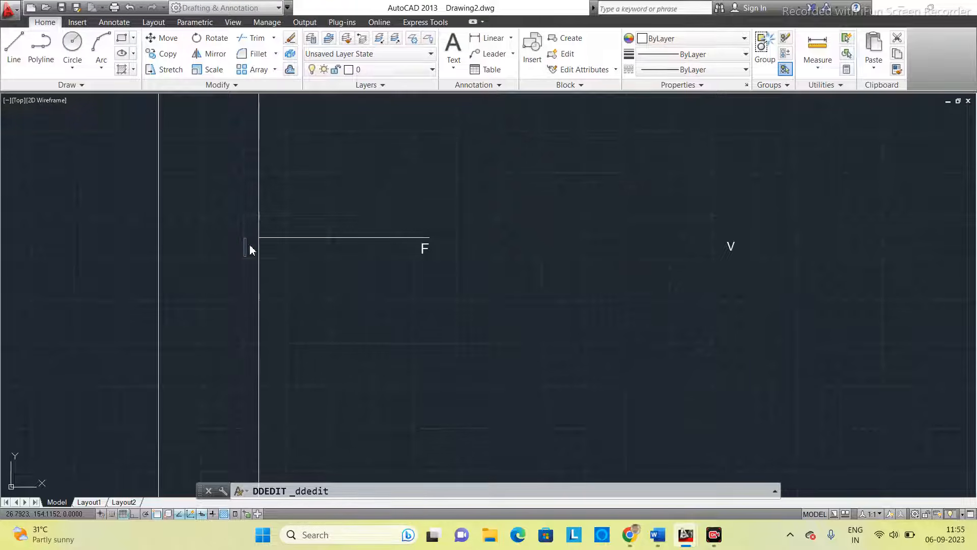
text(D)
click(220, 221)
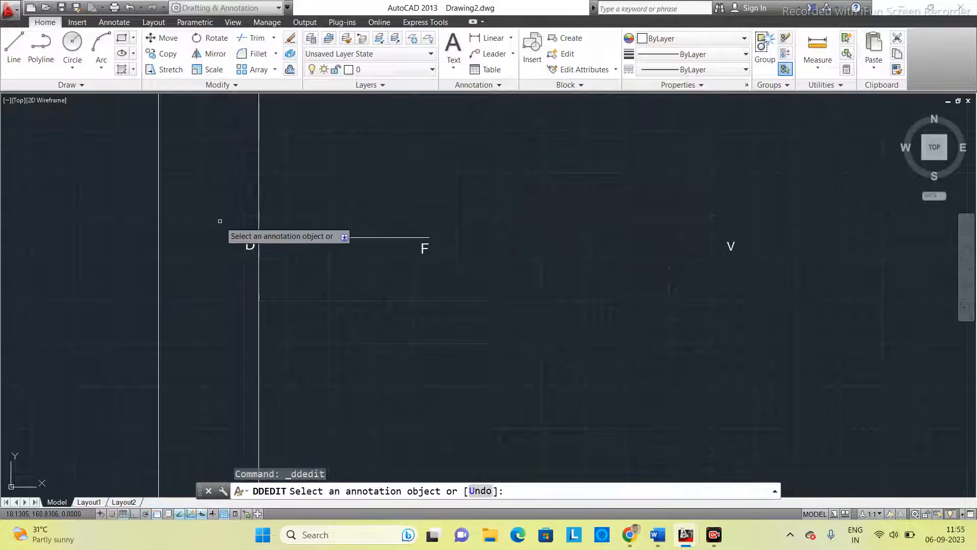
key(Escape)
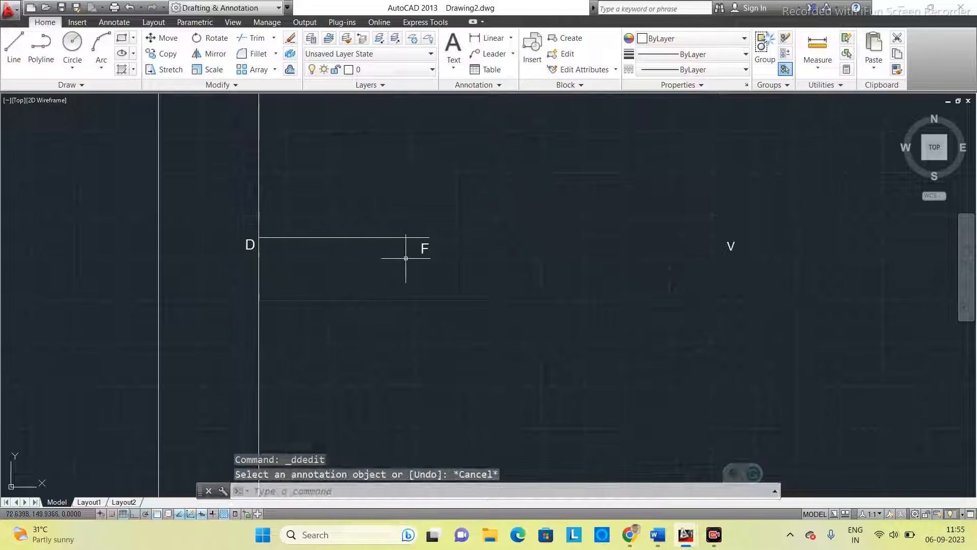
- Divide the horizontal line between D and F into 5 equal segments
scroll(373, 262, down, 2)
scroll(375, 266, up, 2)
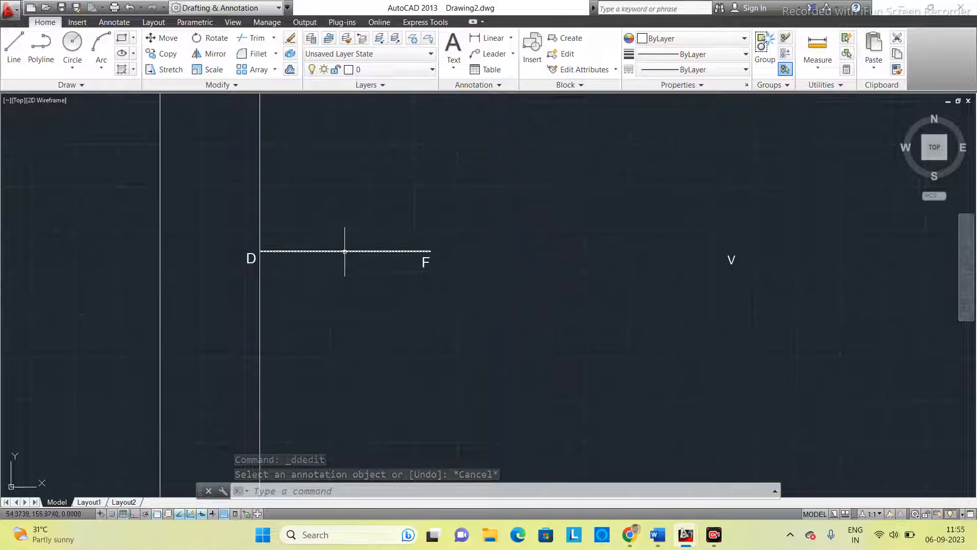
mouse_move(345, 250)
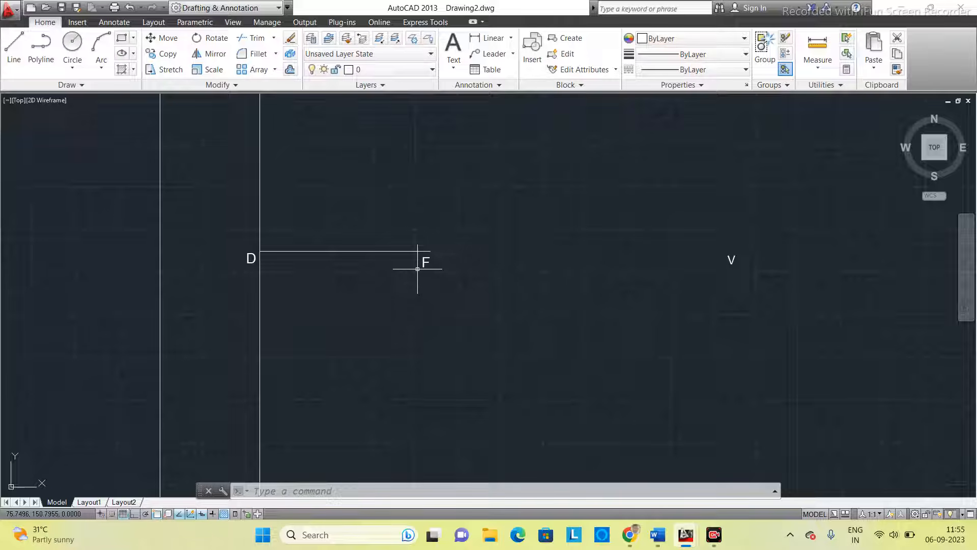
click(301, 491)
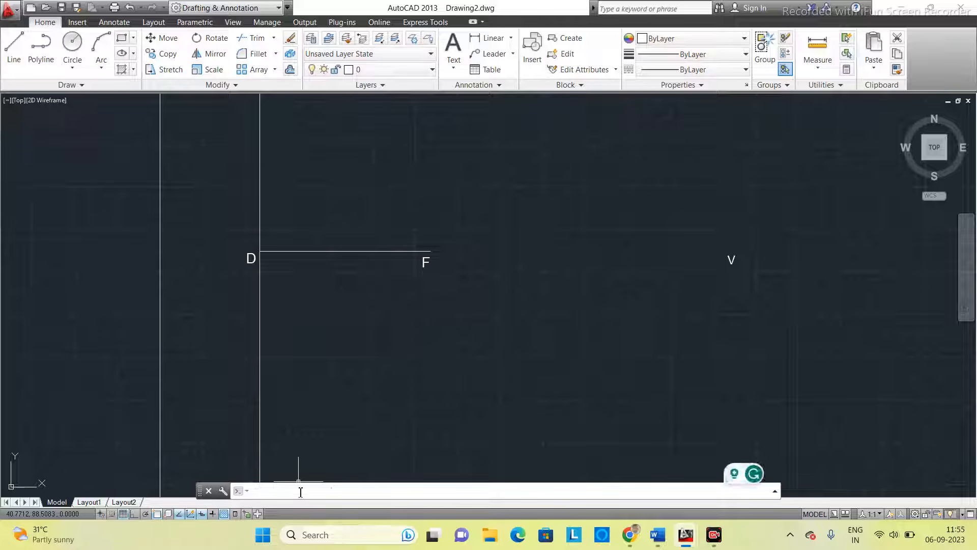
text(DIV)
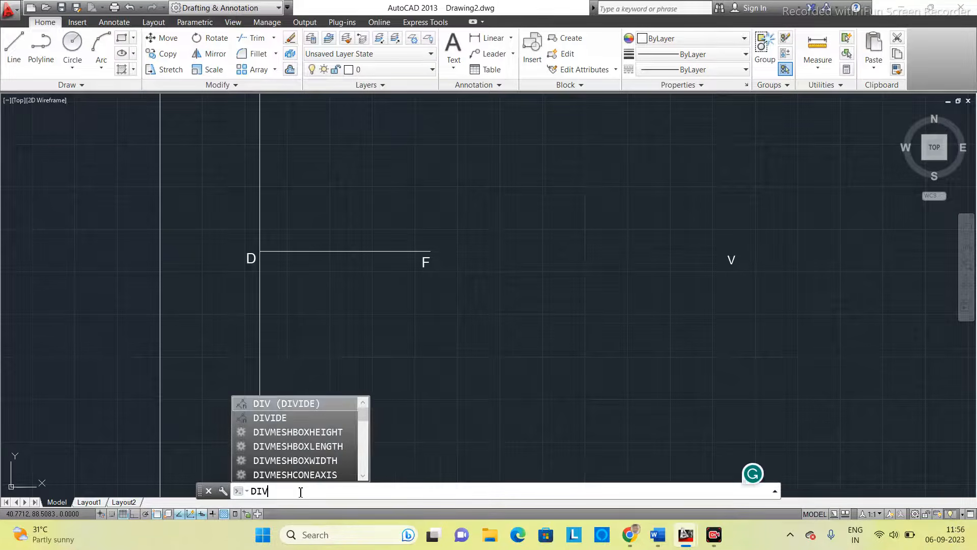
key(Return)
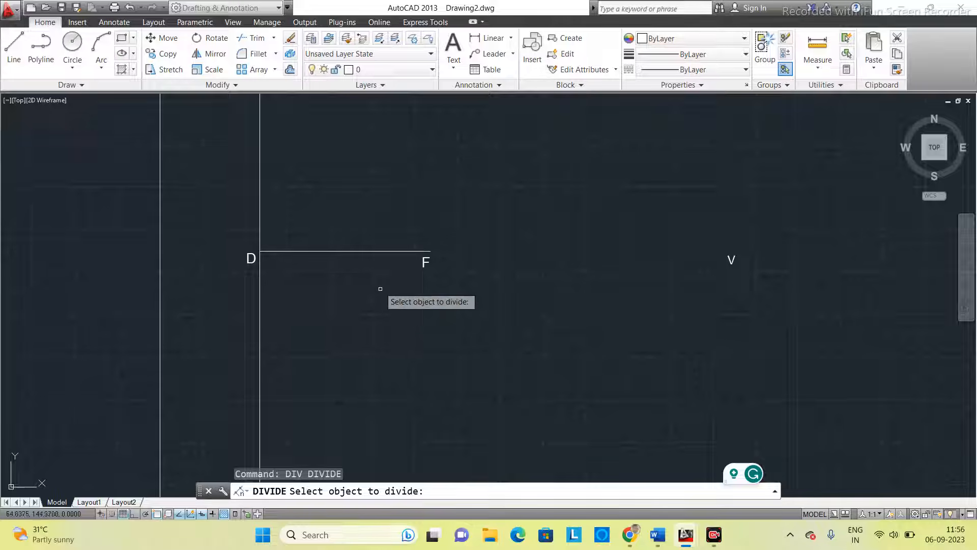
click(342, 251)
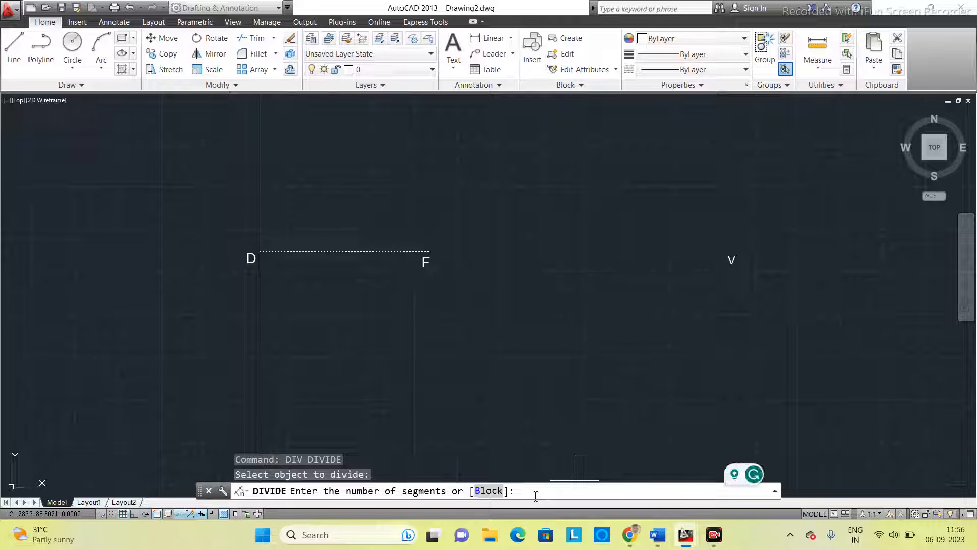
text(5)
key(Return)
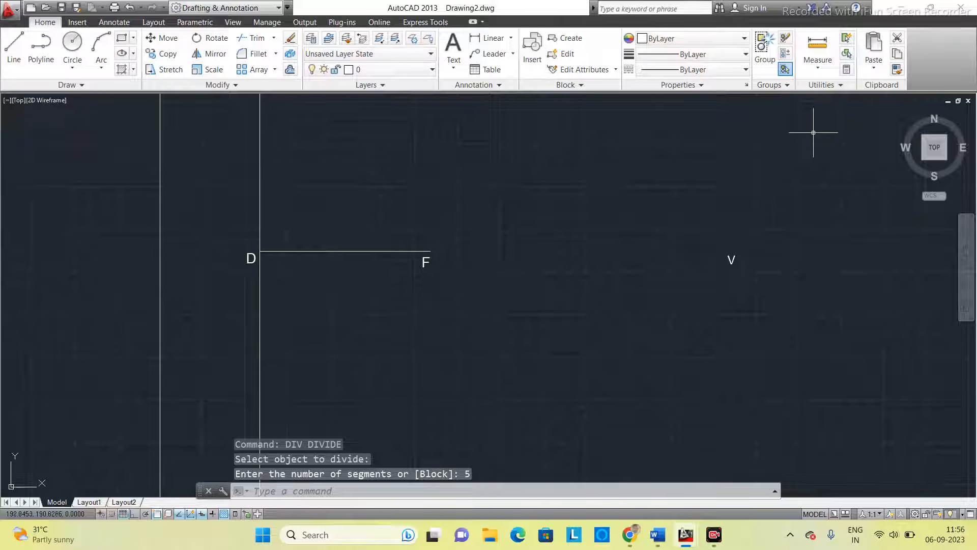
- Set the point style to the plain X marker, keeping the 5% size relative to the screen
click(831, 85)
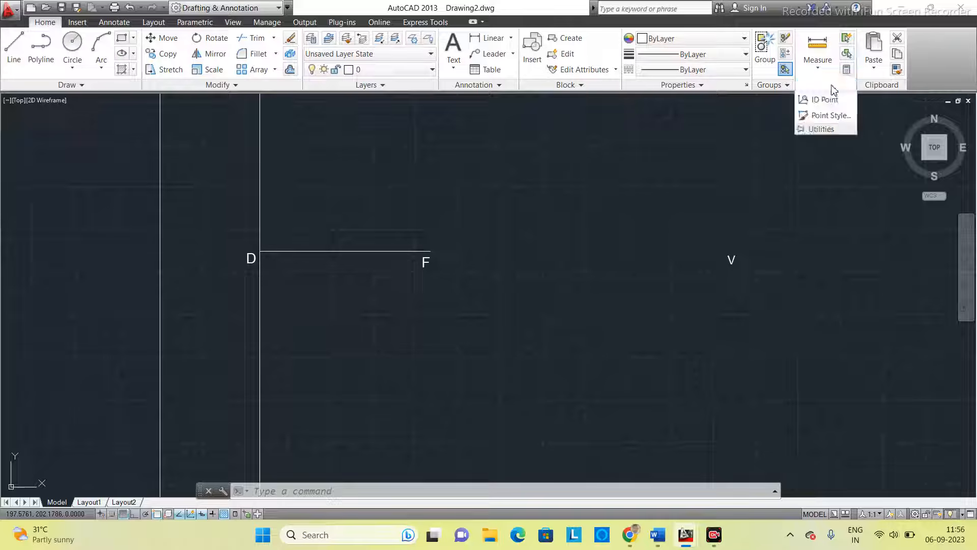
click(832, 116)
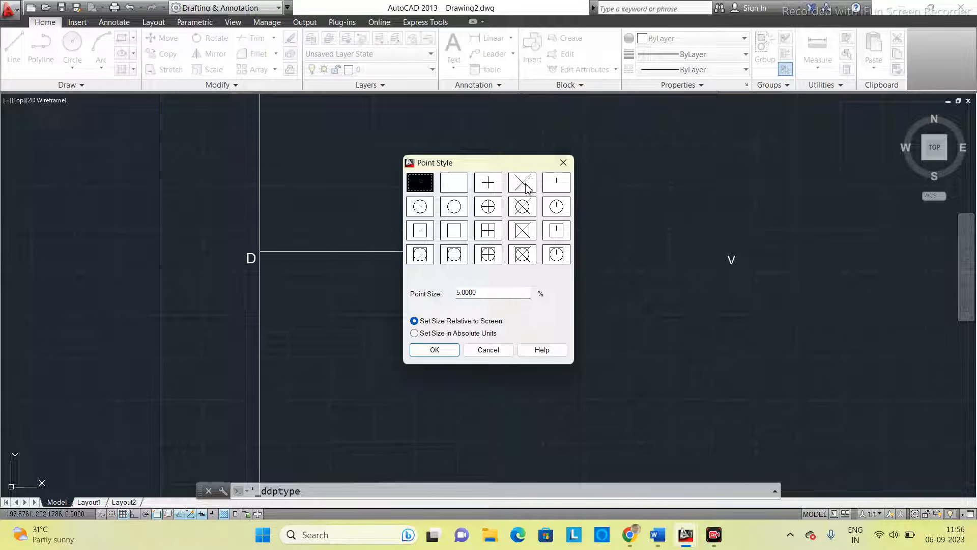
click(523, 186)
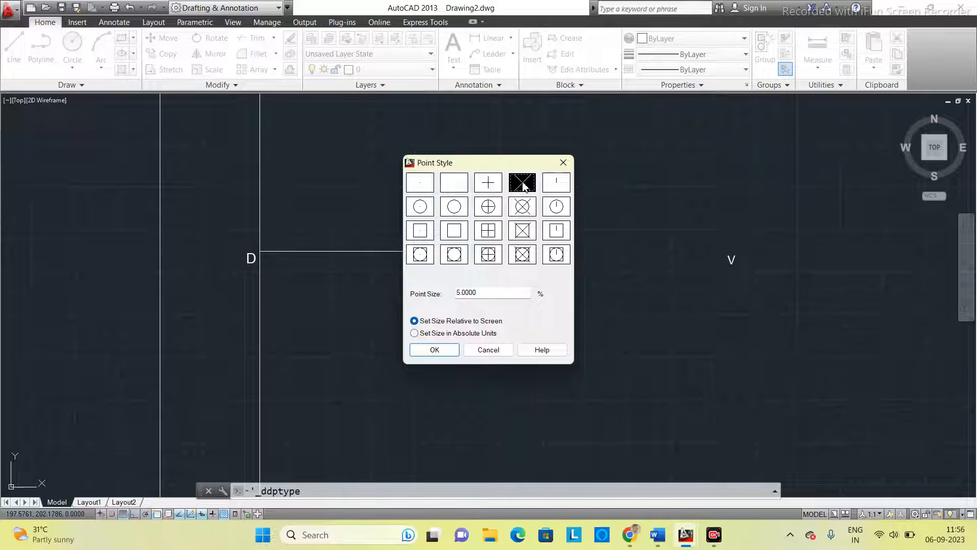
click(434, 351)
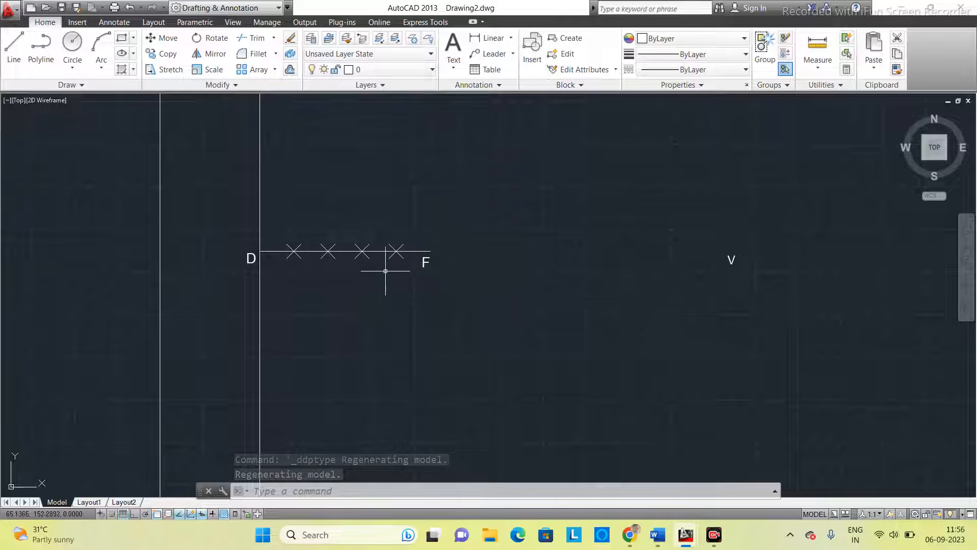
- Move the V by its insertion grip to just below the third division point from D and deselect it
scroll(383, 304, down, 1)
middle_drag(391, 307, 414, 295)
scroll(414, 295, up, 1)
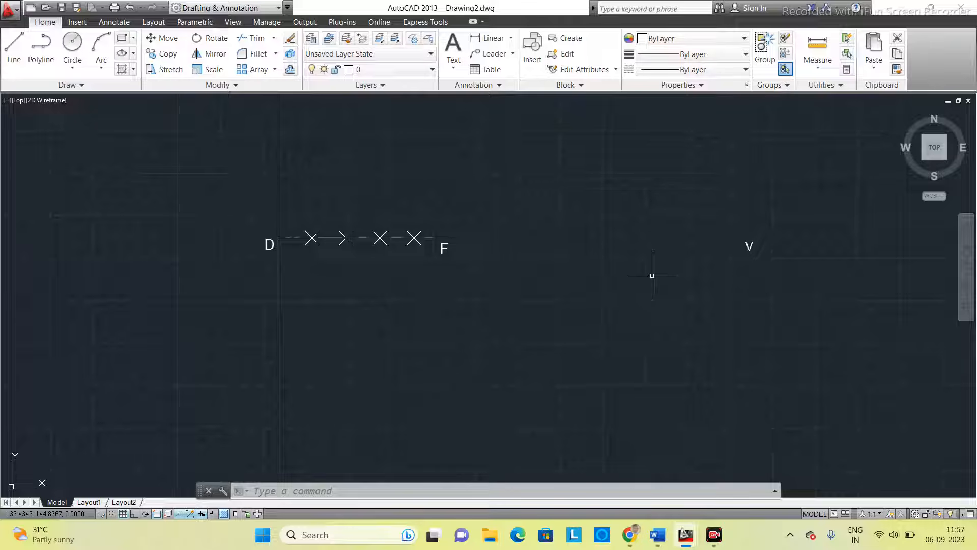
click(749, 248)
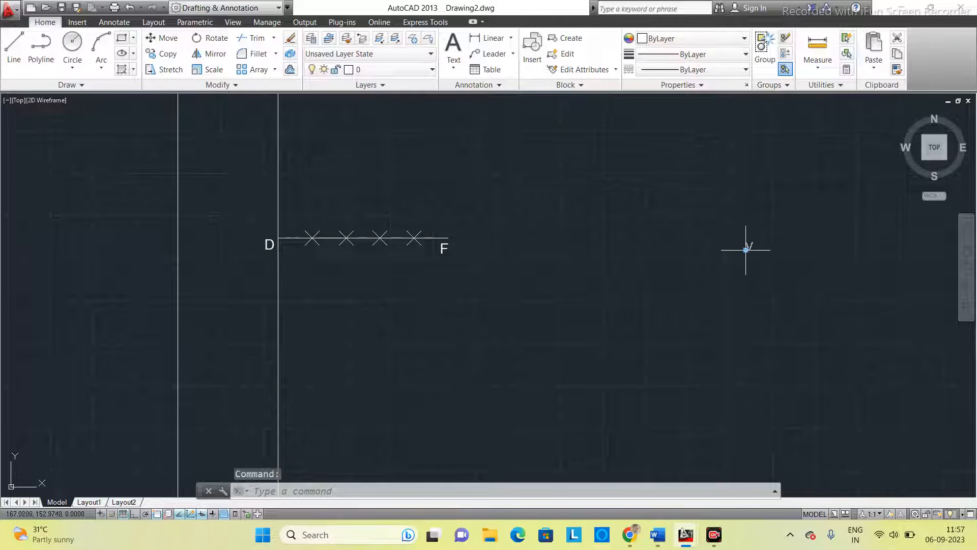
click(745, 249)
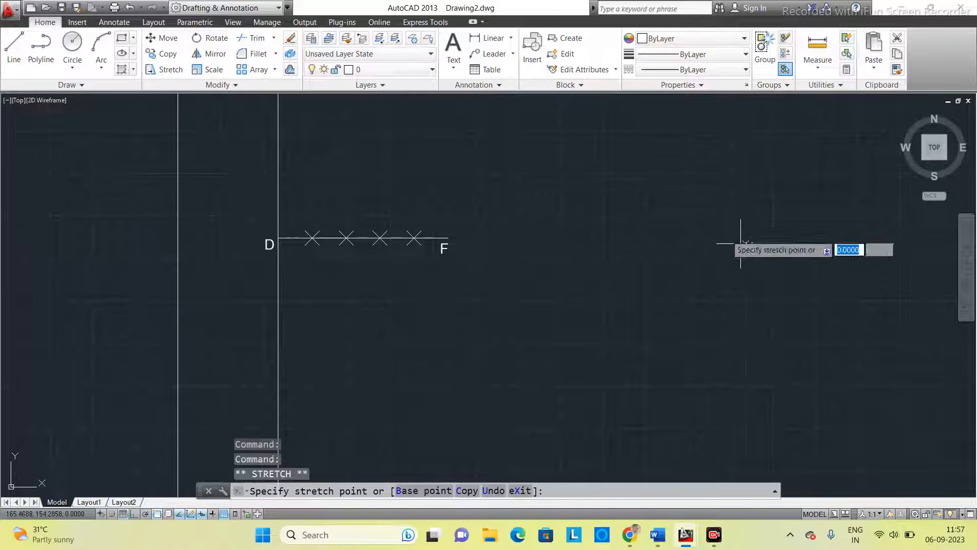
click(378, 252)
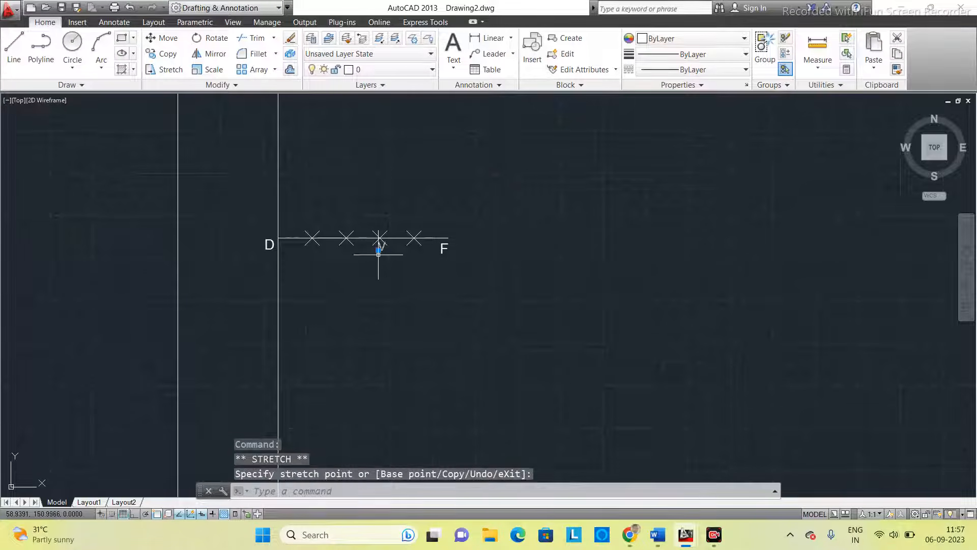
click(511, 248)
key(Escape)
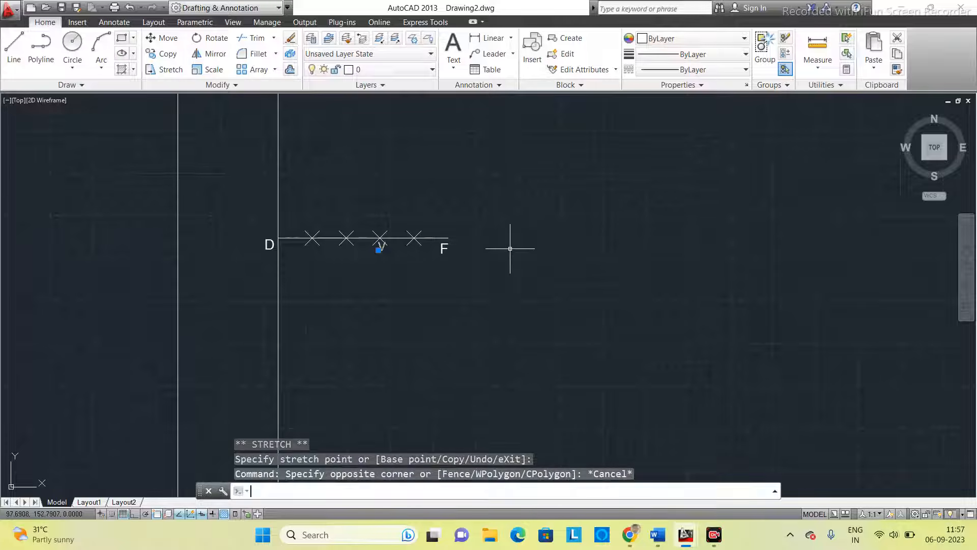
key(Escape)
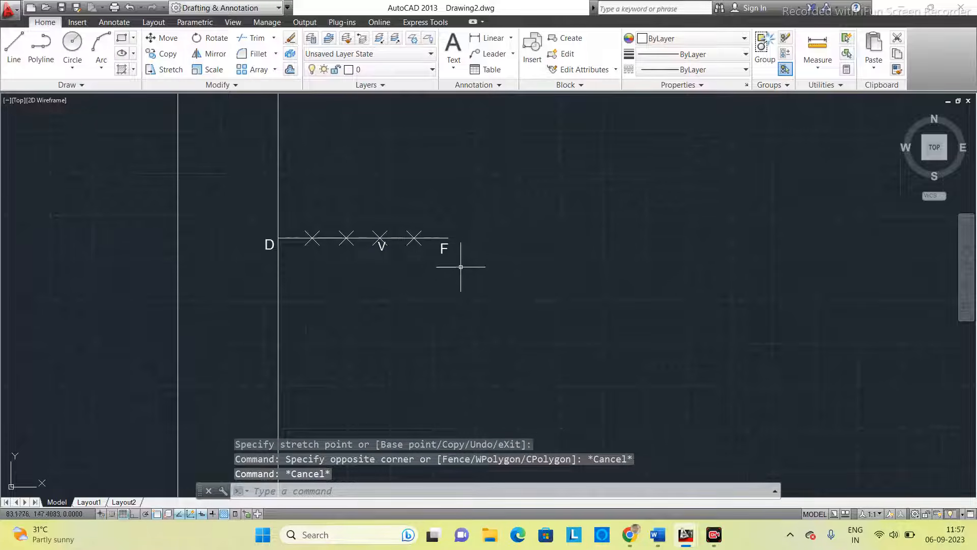
- Draw a 20 mm line vertically upward from the third division point above V
click(290, 491)
text(line)
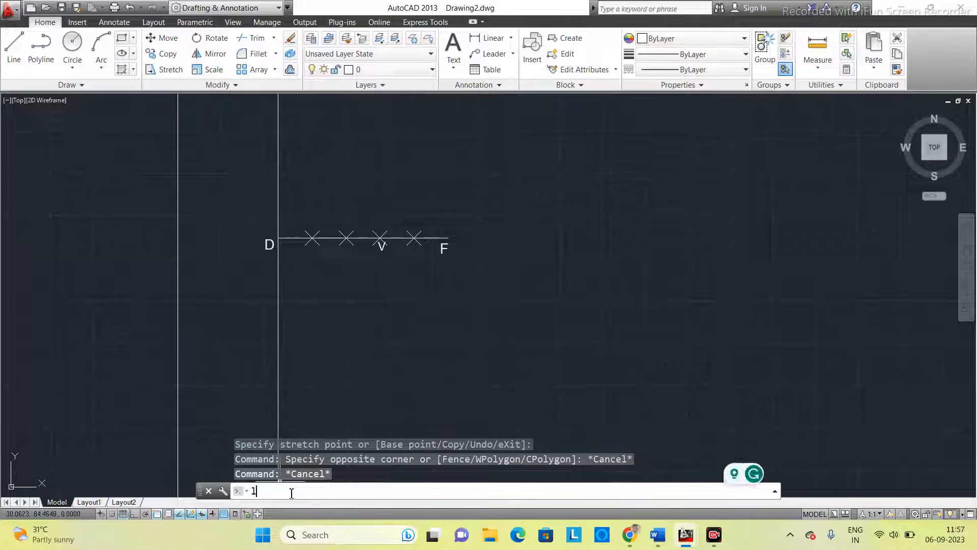
key(Return)
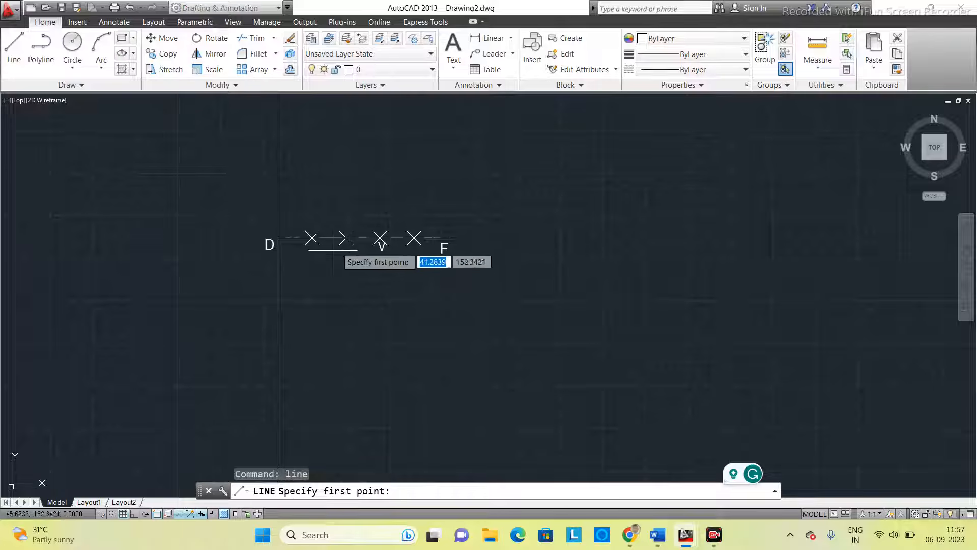
click(380, 238)
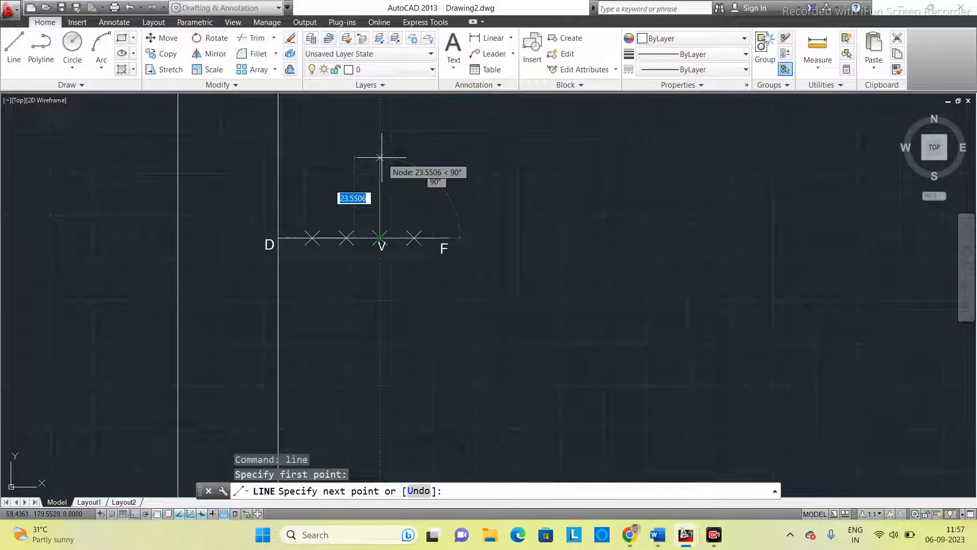
text(20)
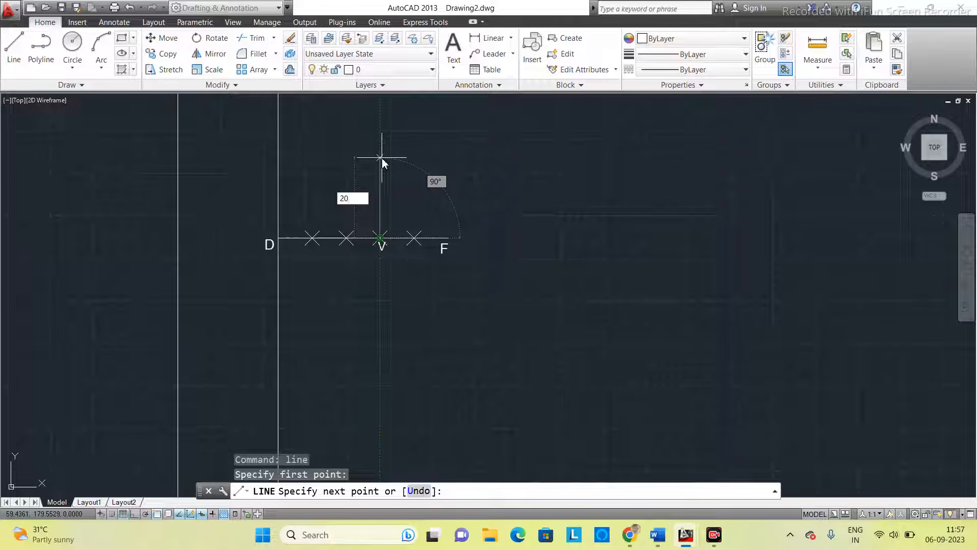
key(Return)
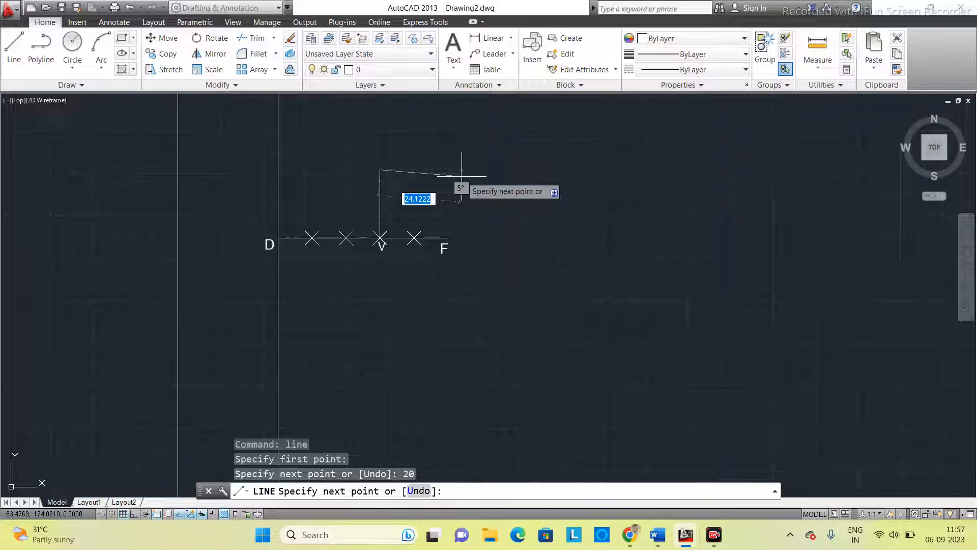
- End the 20 mm vertical line above V without adding another segment
key(Escape)
scroll(411, 185, down, 2)
scroll(450, 190, up, 6)
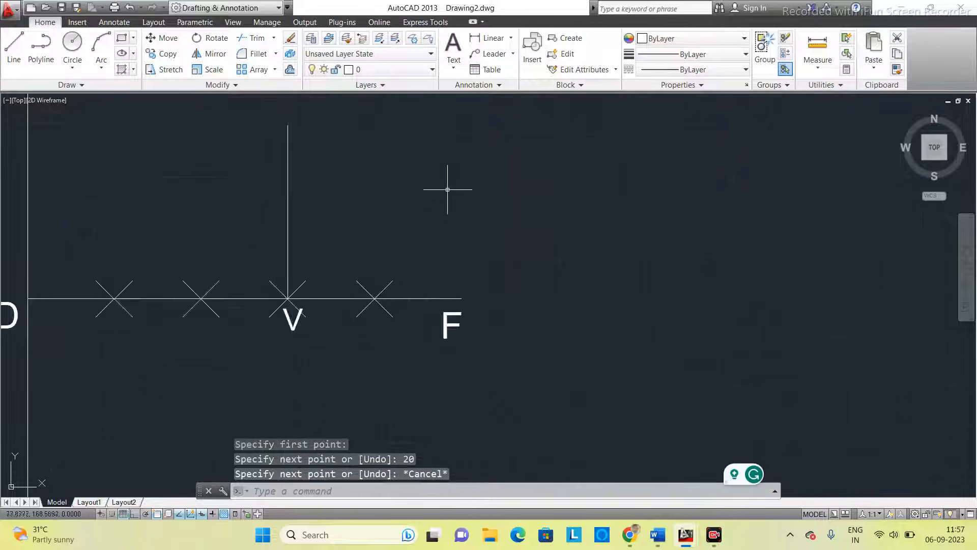
scroll(218, 212, up, 2)
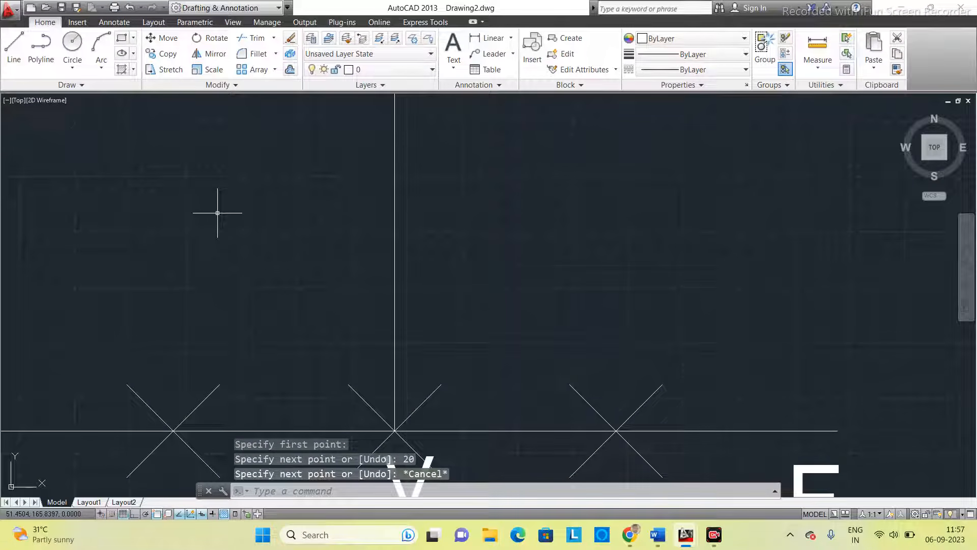
scroll(217, 213, down, 5)
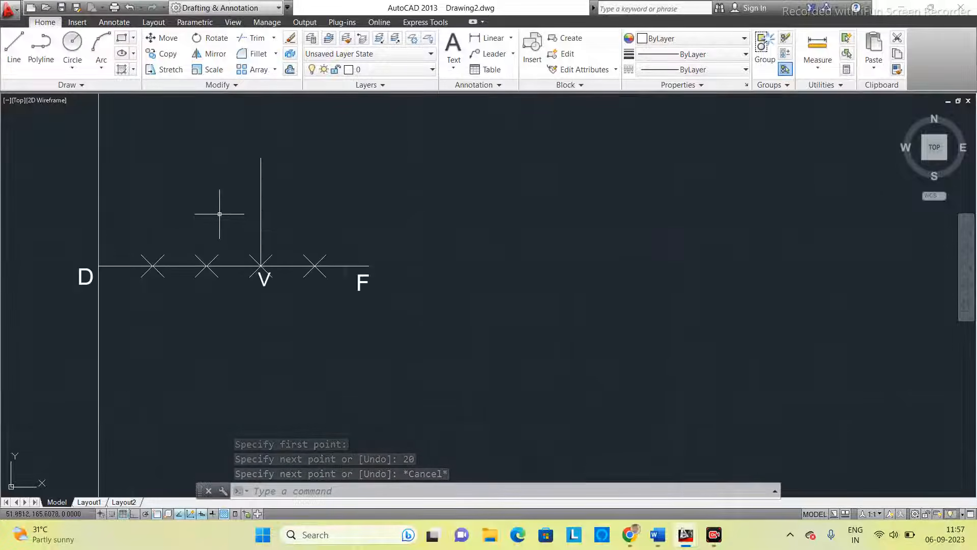
middle_drag(232, 224, 277, 270)
scroll(324, 246, down, 2)
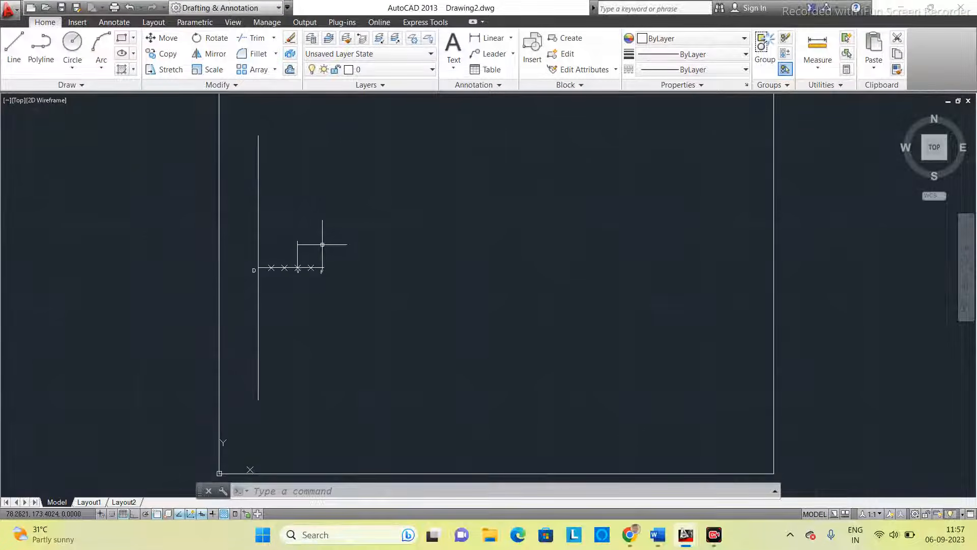
scroll(324, 246, up, 2)
scroll(325, 246, down, 2)
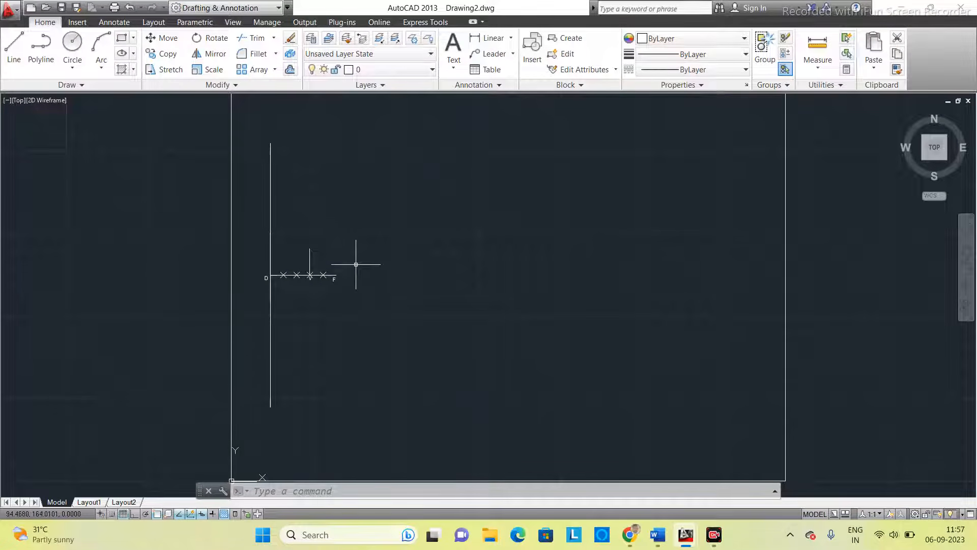
- Draw a 150 mm horizontal line to the right from endpoint F with ortho mode turned on
click(328, 493)
text(line)
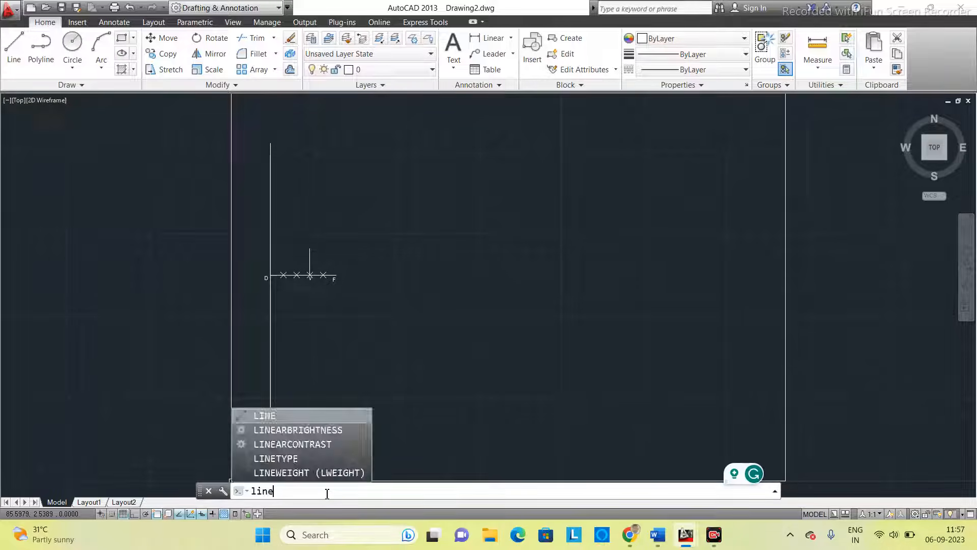
key(Return)
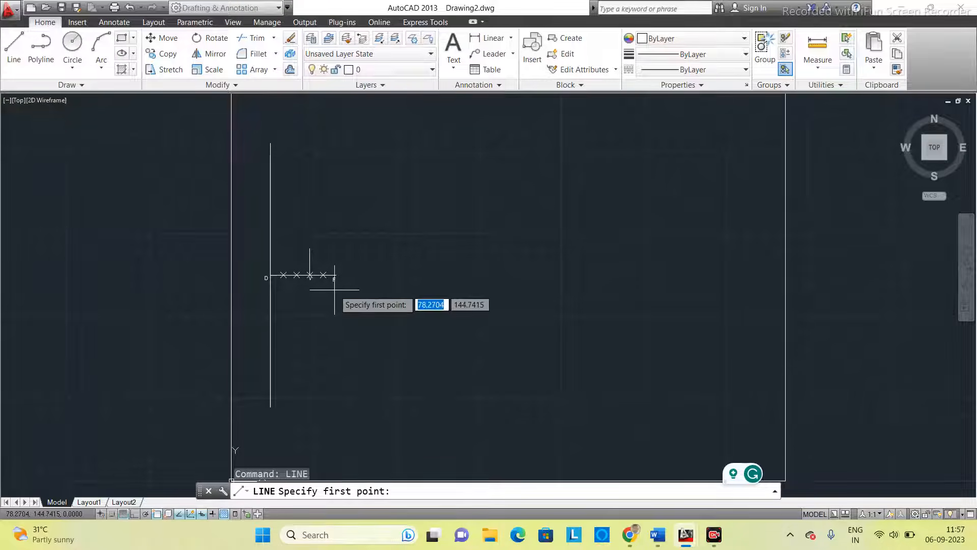
scroll(330, 277, up, 4)
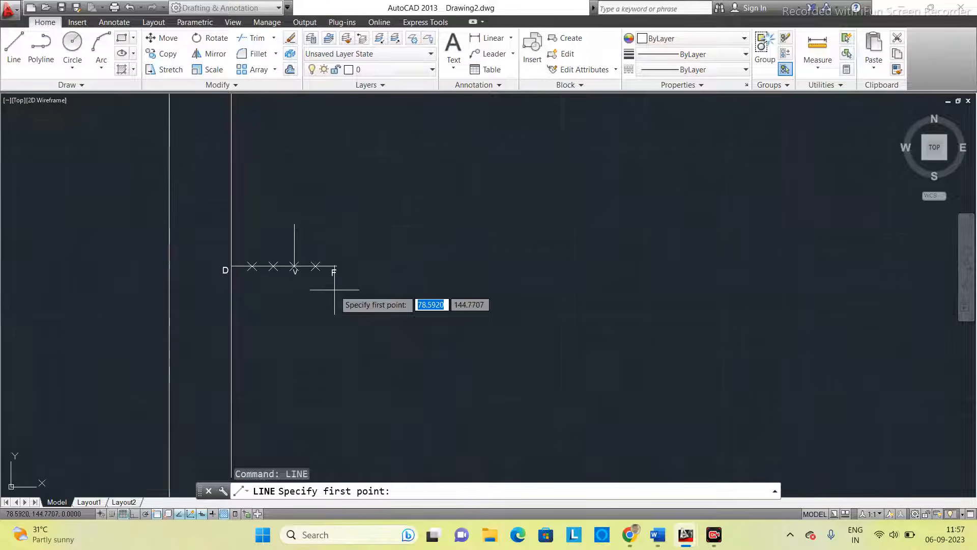
click(337, 252)
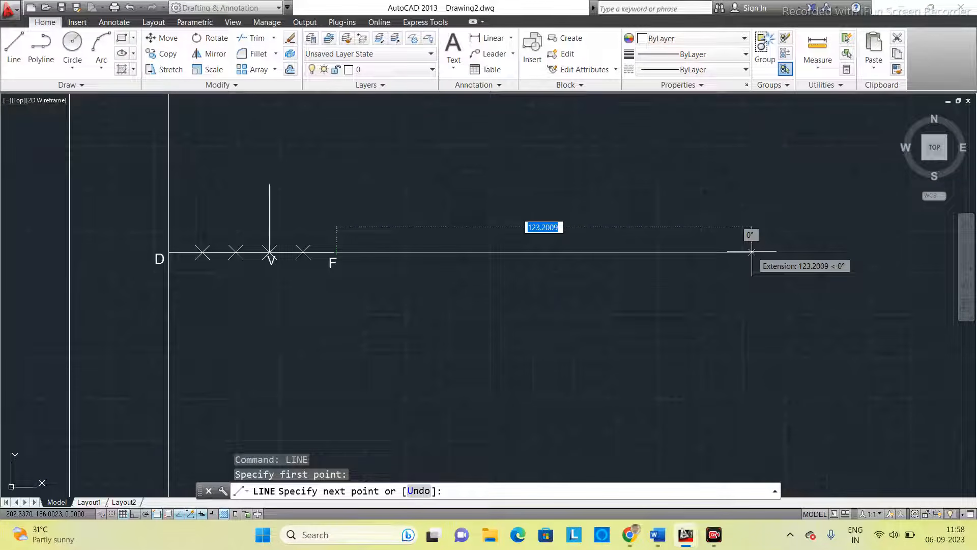
key(F8)
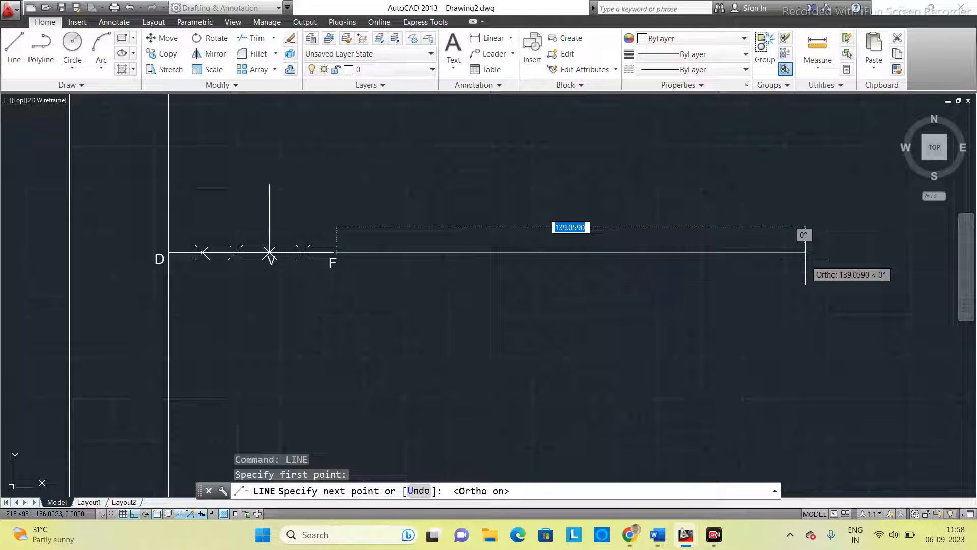
text(150)
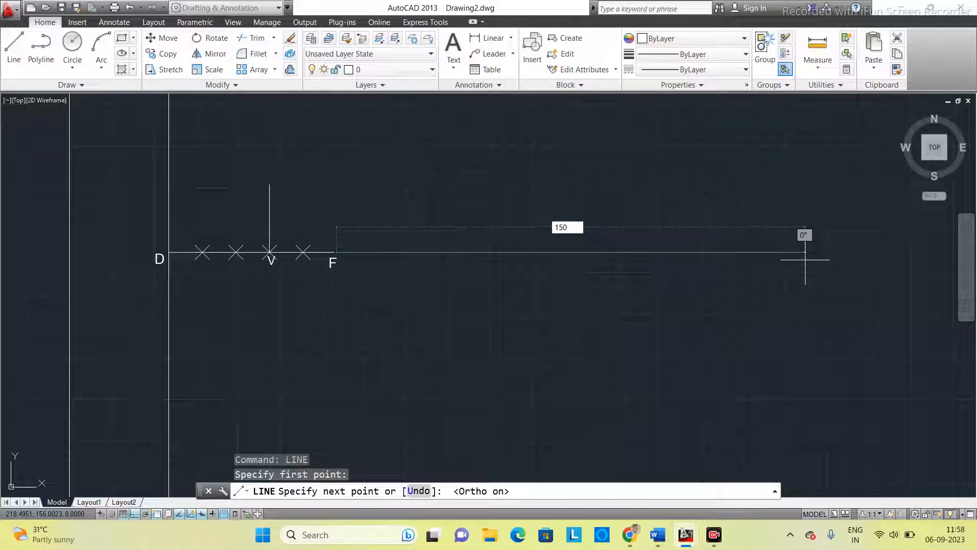
key(Return)
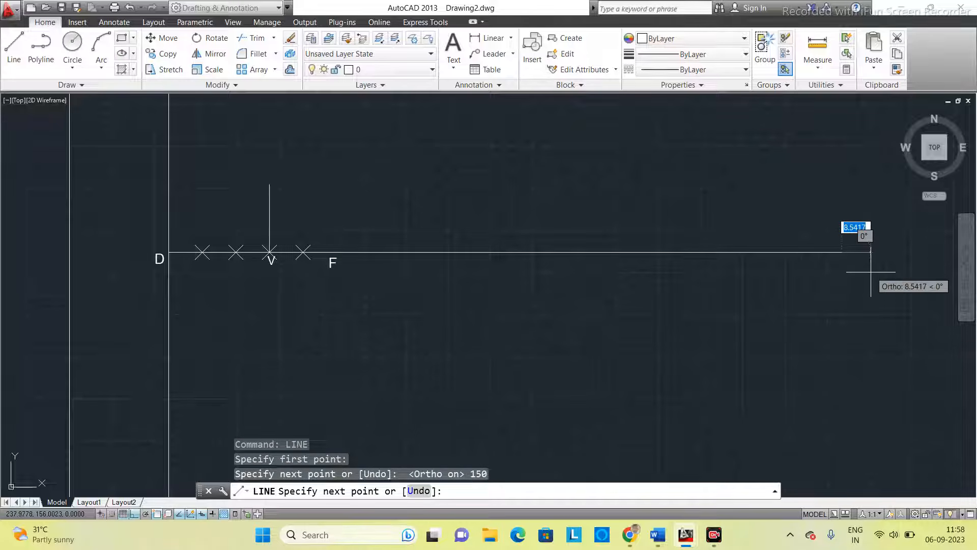
- Continue with a 150 mm line vertically upward from the right end of the horizontal line and end the line
middle_drag(854, 224, 798, 289)
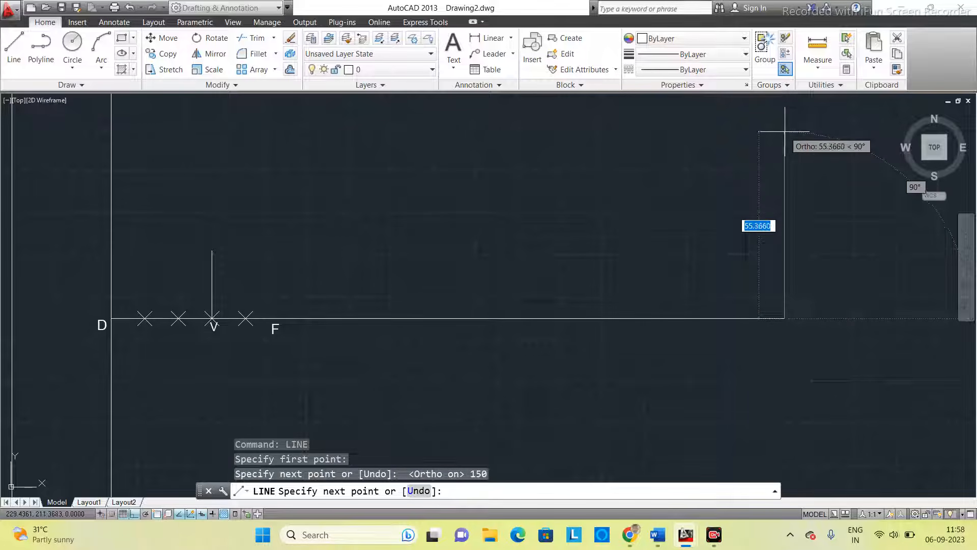
text(150)
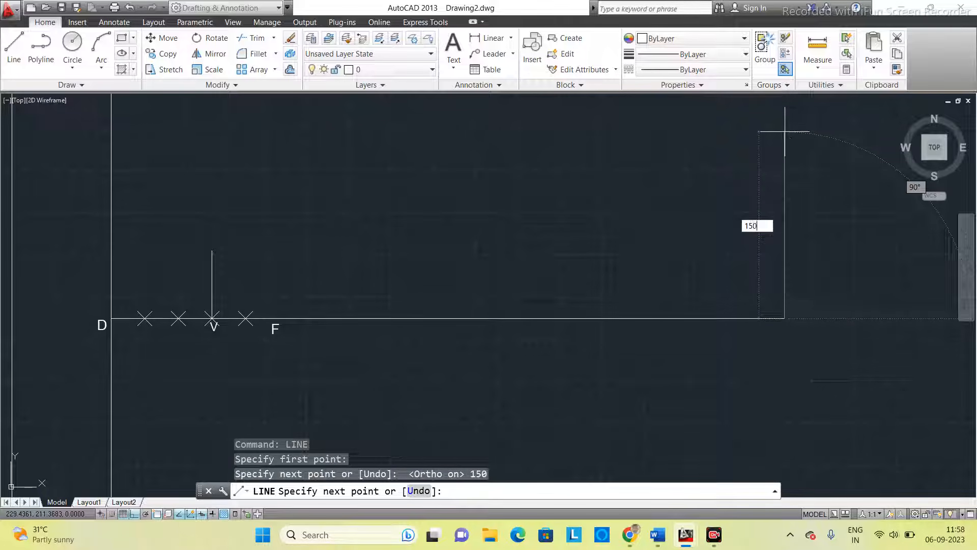
key(Return)
scroll(749, 244, down, 4)
middle_drag(679, 204, 579, 271)
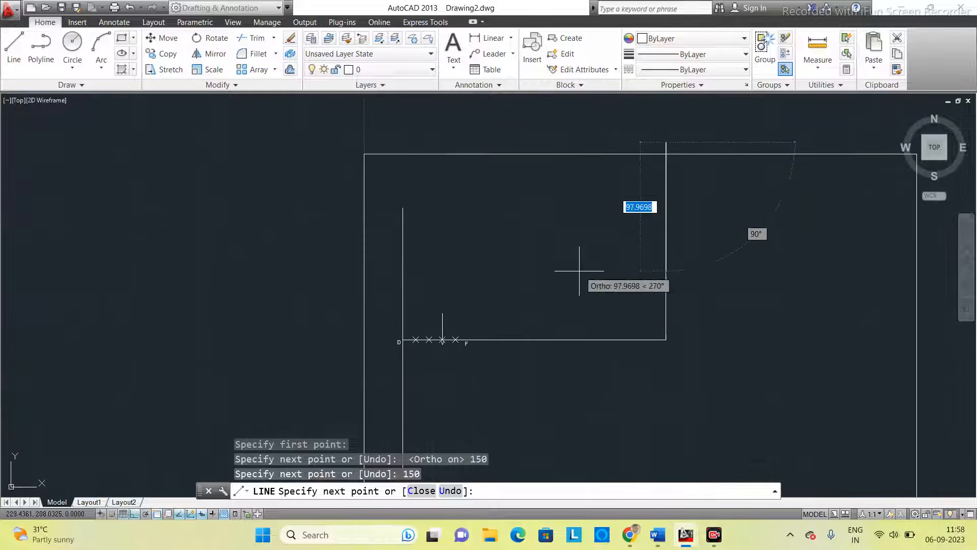
key(Escape)
scroll(597, 253, up, 2)
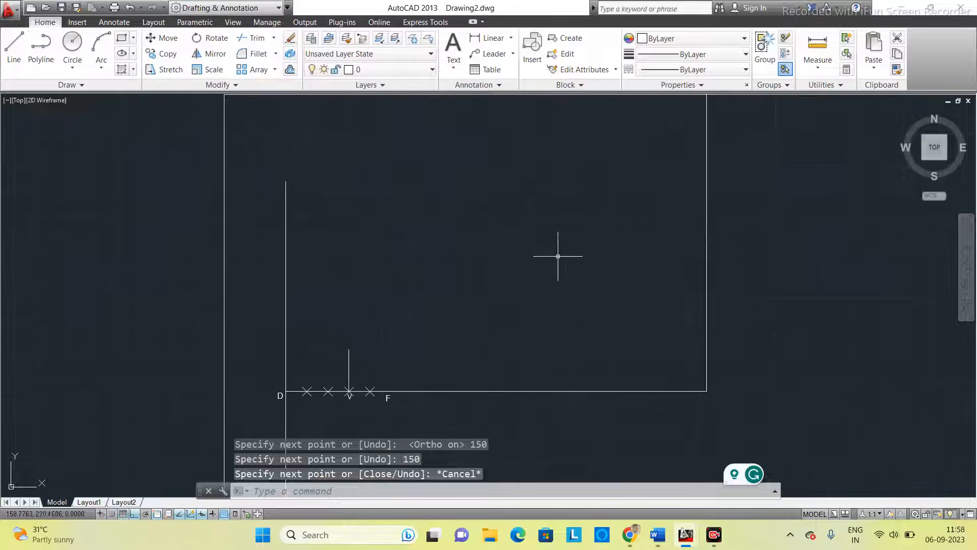
scroll(558, 256, down, 3)
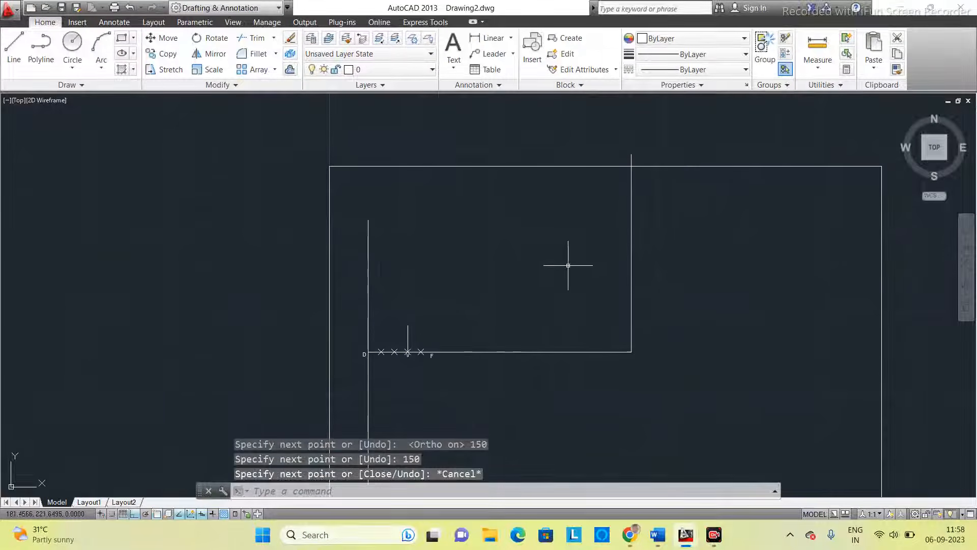
scroll(568, 265, up, 2)
scroll(558, 268, down, 2)
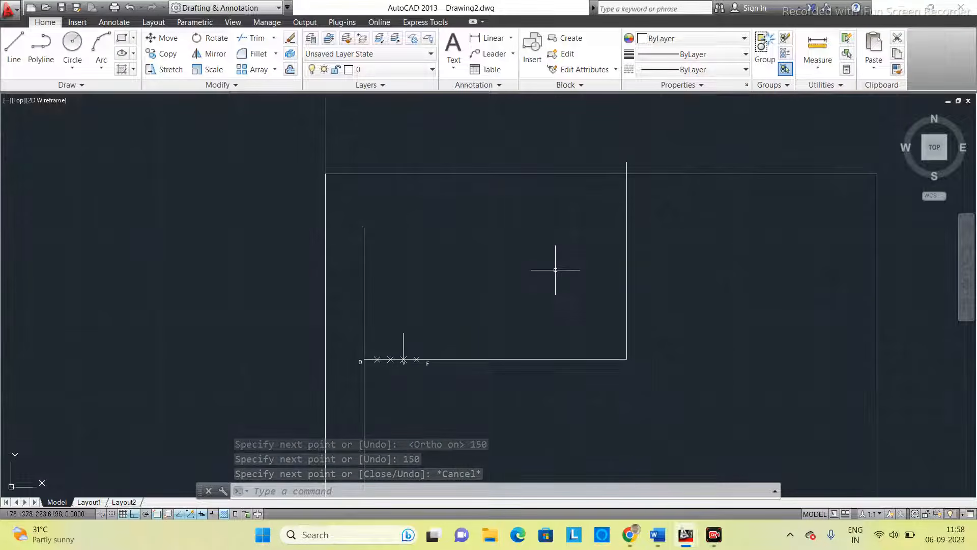
middle_drag(535, 325, 517, 326)
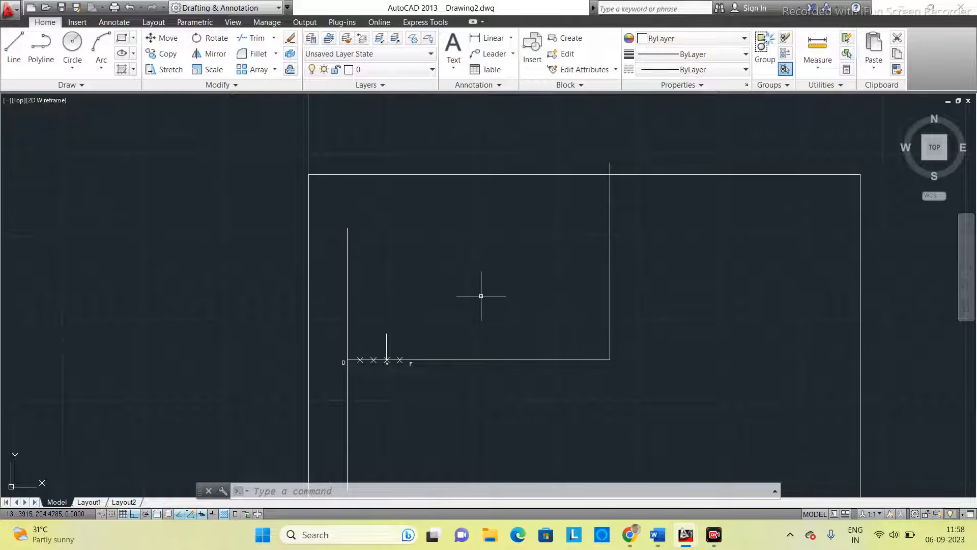
scroll(480, 290, up, 2)
middle_drag(464, 288, 456, 298)
scroll(457, 298, down, 2)
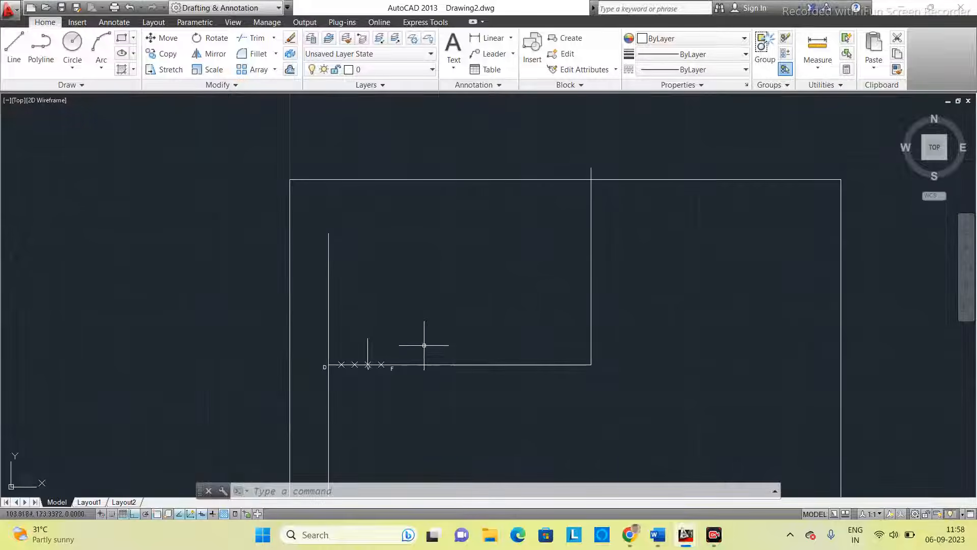
- Draw an inclined line from D to the top end of the vertical line above V with ortho mode turned off
click(323, 496)
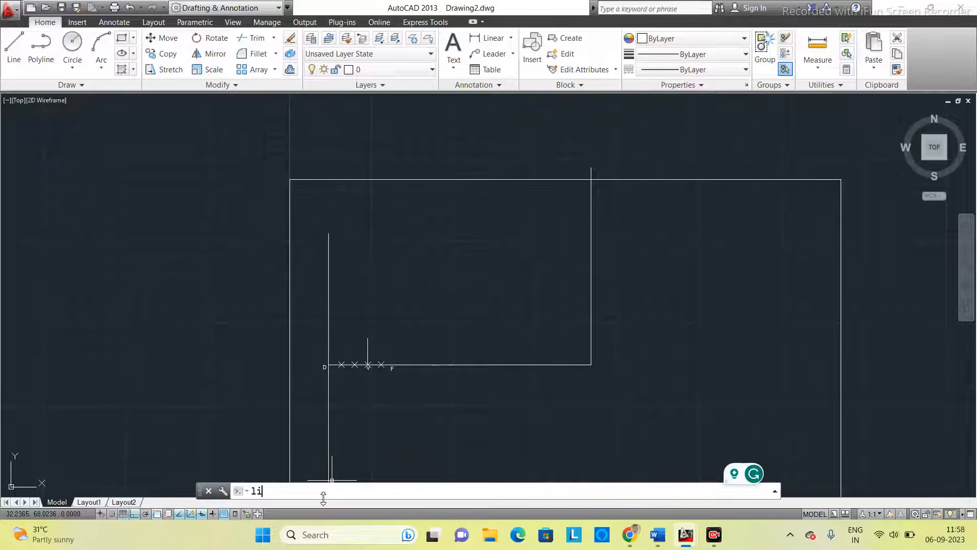
key(Return)
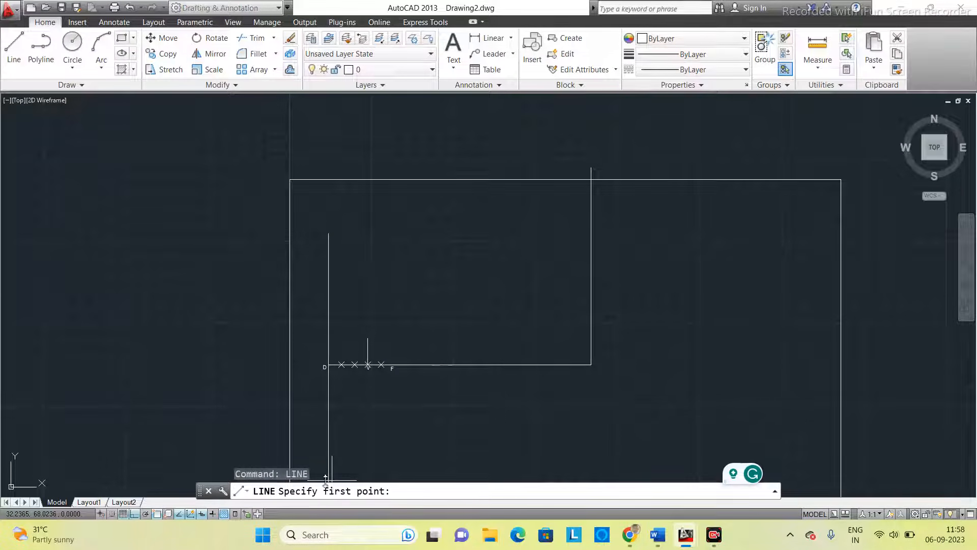
scroll(327, 363, up, 2)
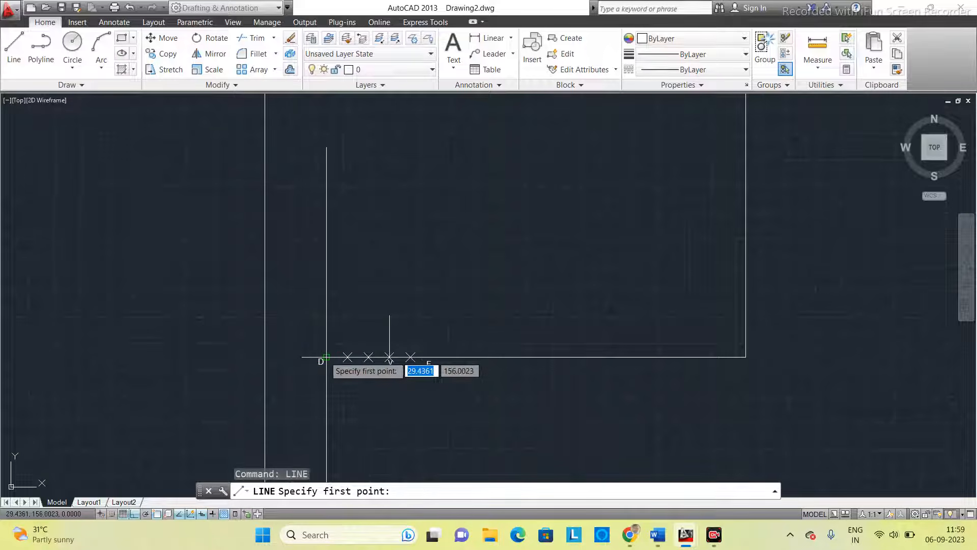
click(326, 356)
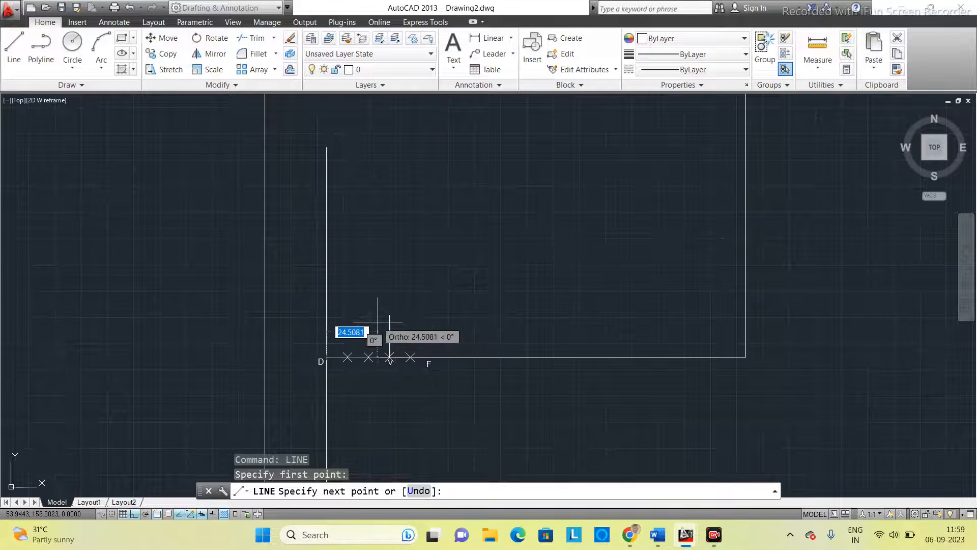
key(F8)
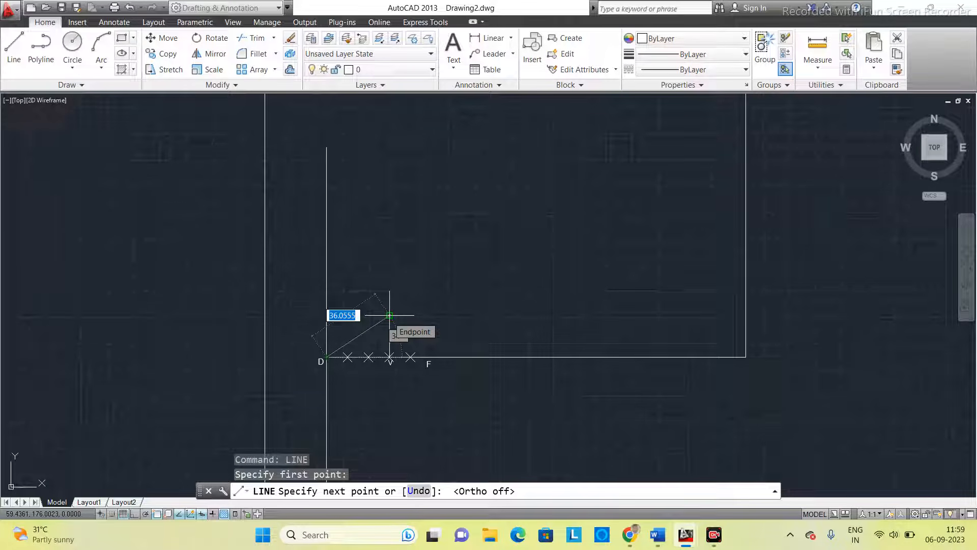
click(389, 315)
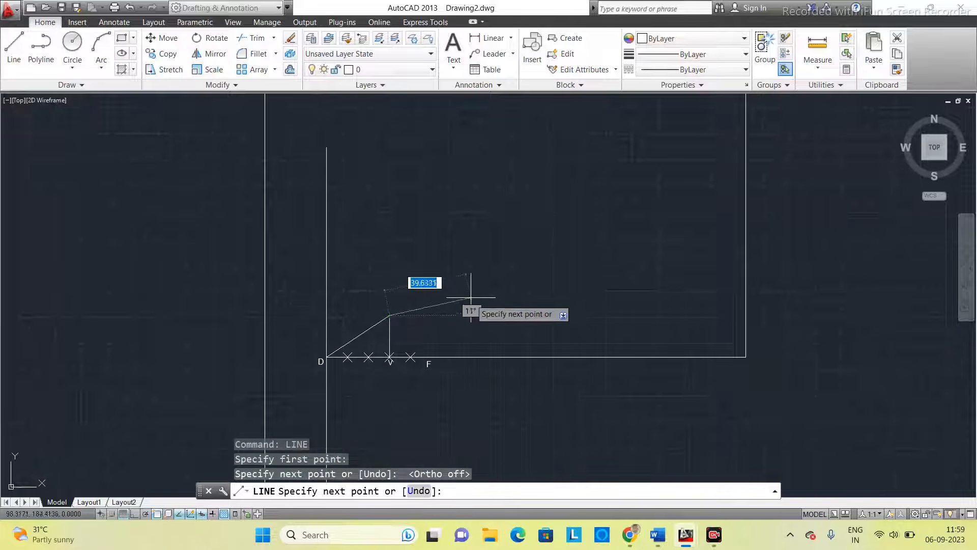
key(Escape)
- Extend the inclined line from D to the 150 mm vertical line as the boundary edge
middle_drag(470, 311, 401, 354)
scroll(435, 338, down, 2)
scroll(358, 348, up, 2)
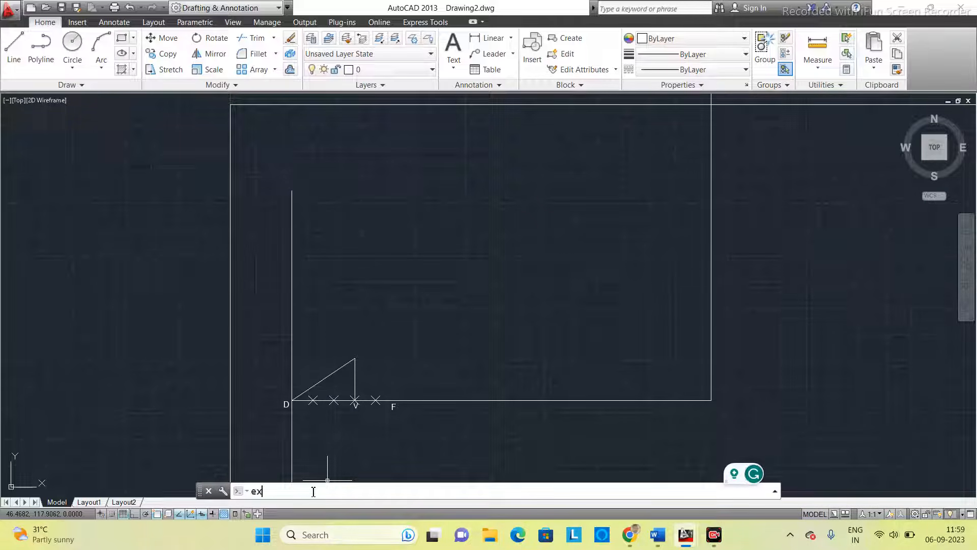
text(N)
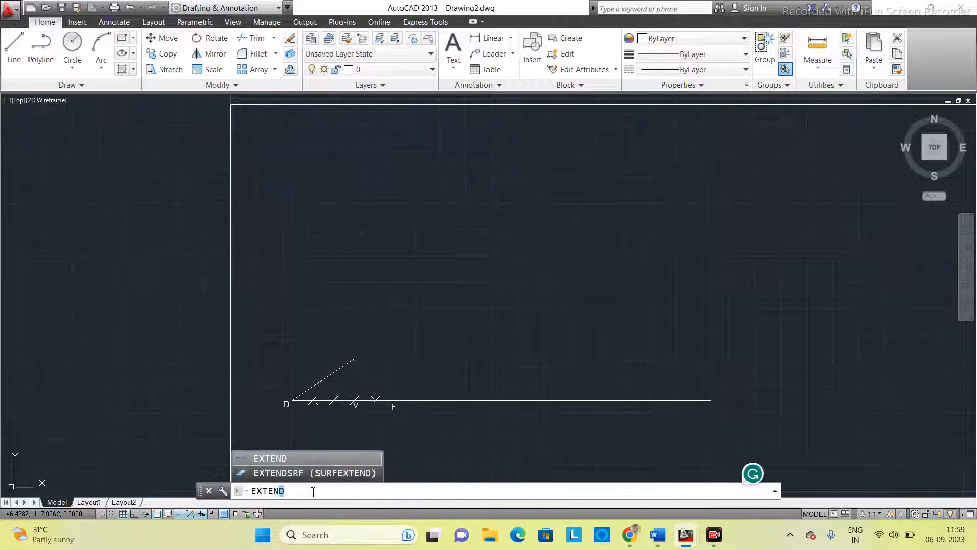
text(D)
key(Return)
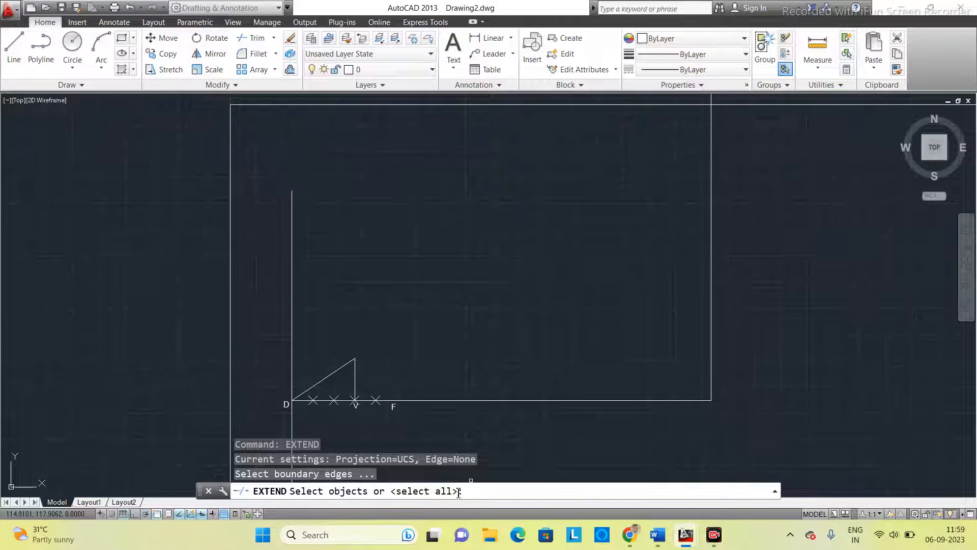
click(711, 161)
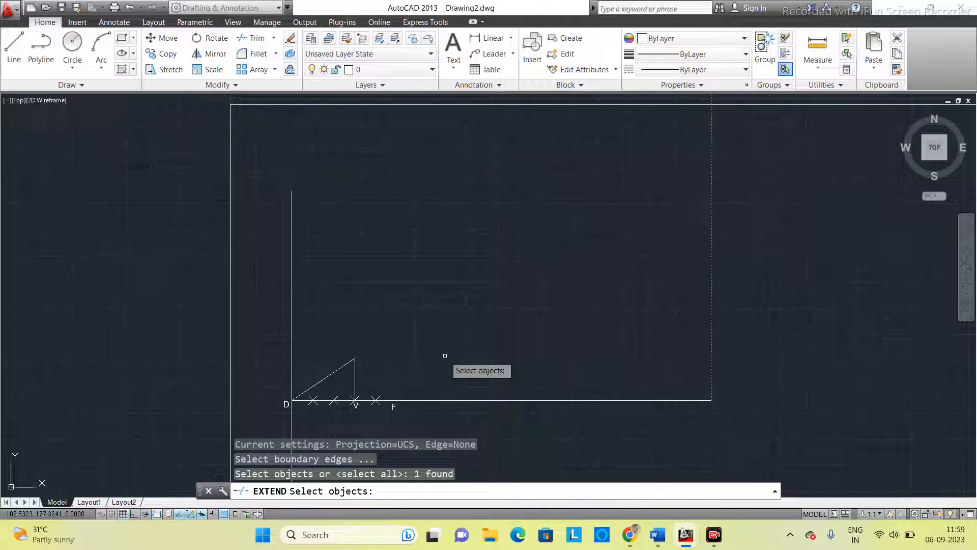
key(Return)
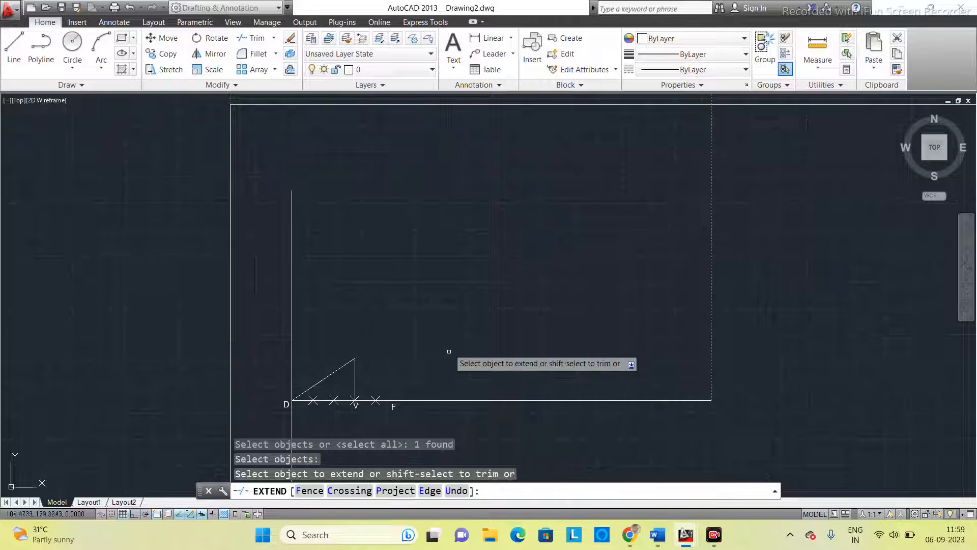
click(339, 367)
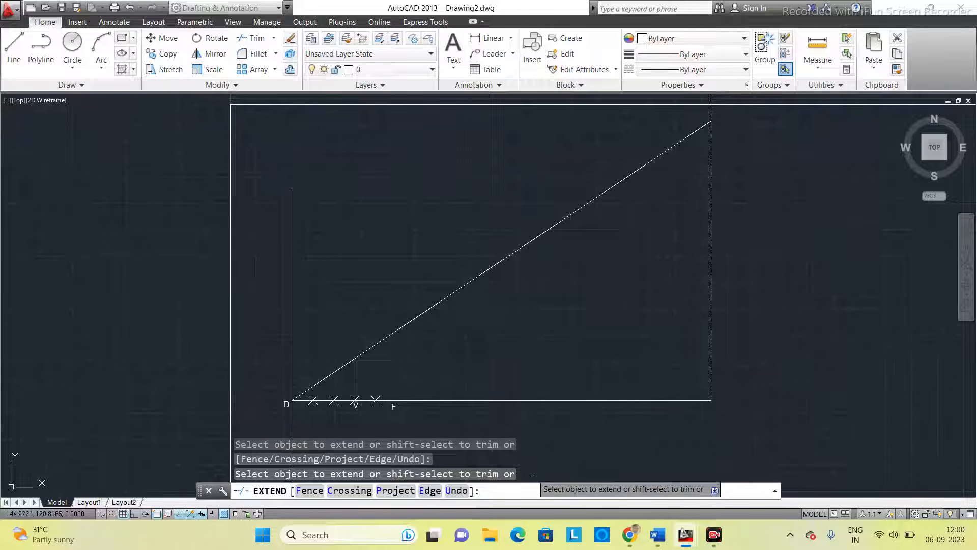
key(Escape)
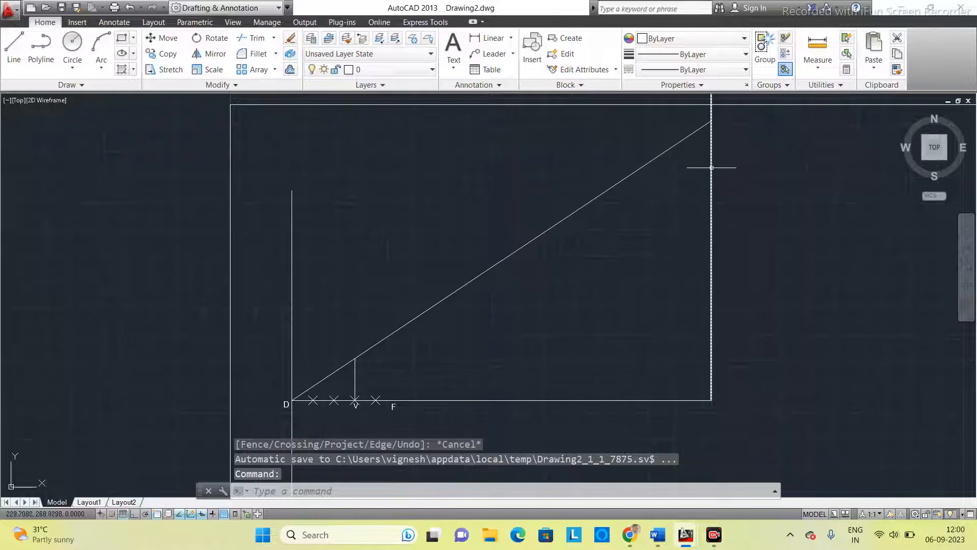
- Offset V's perpendicular 10 mm to the right, and offset the copy again by 10 mm to reach endpoint F
scroll(421, 402, up, 2)
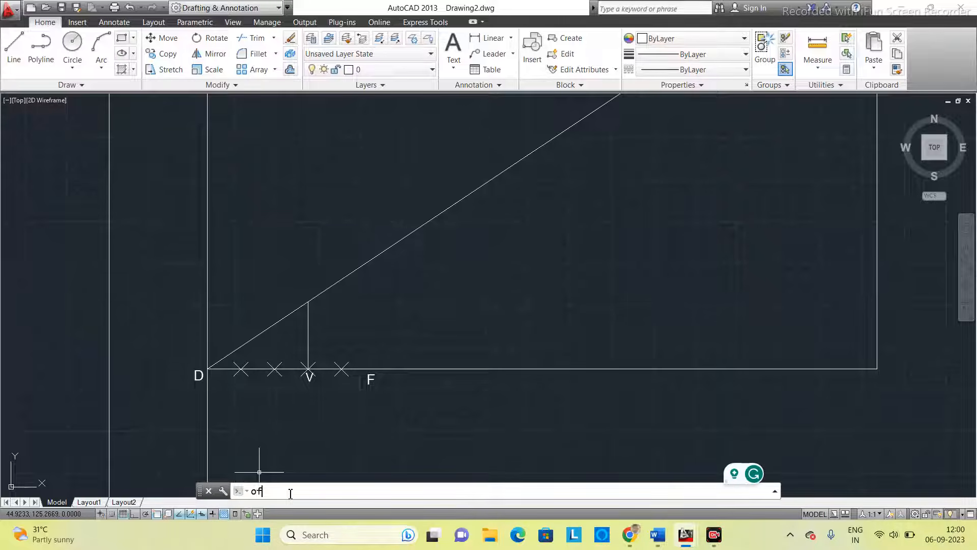
key(Return)
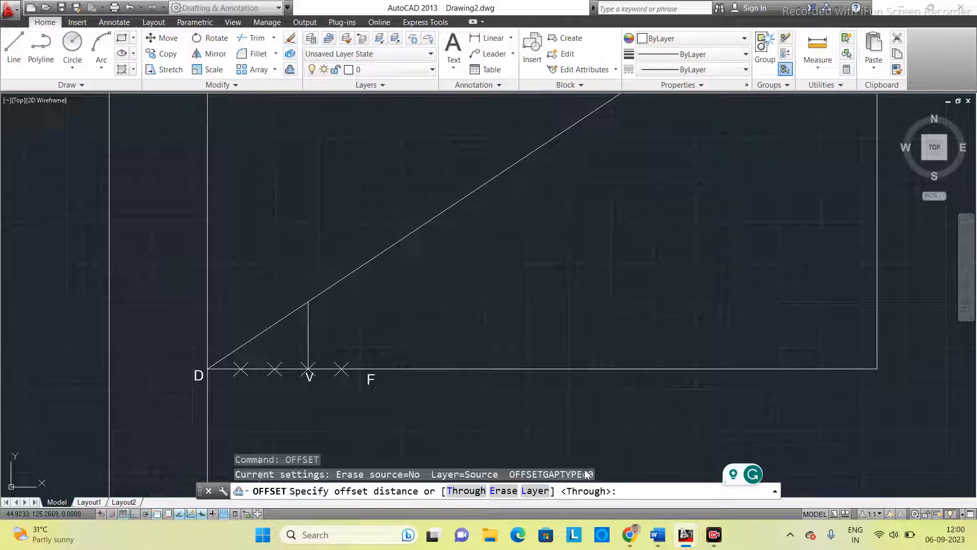
text(10)
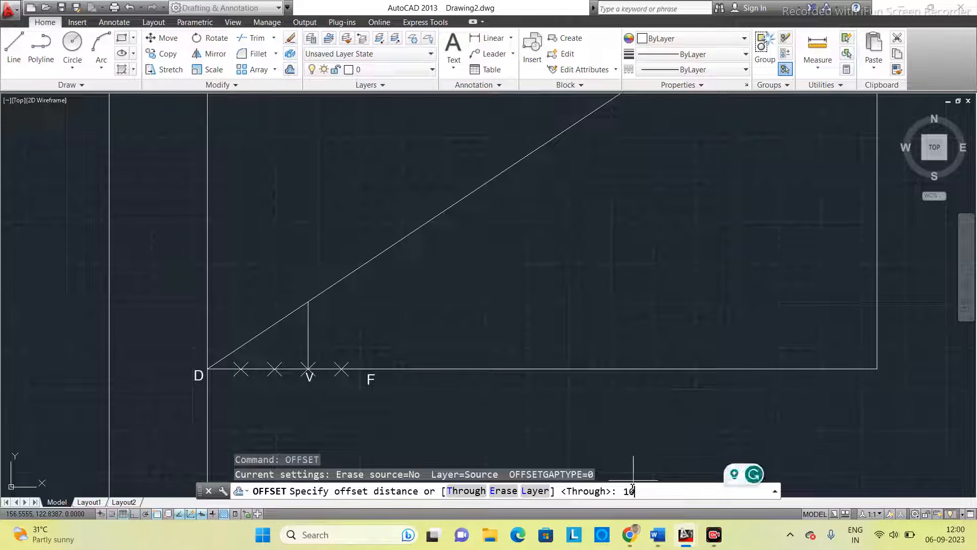
key(Return)
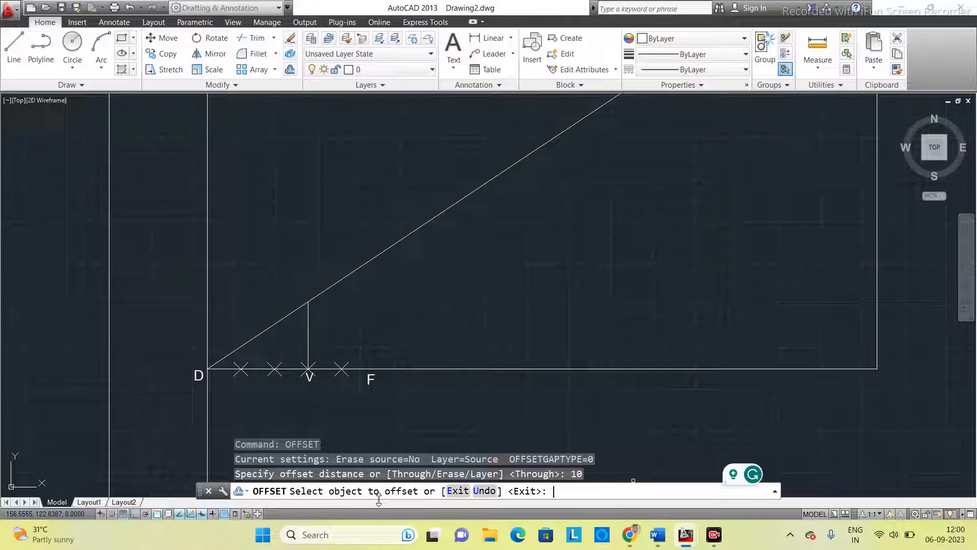
click(307, 333)
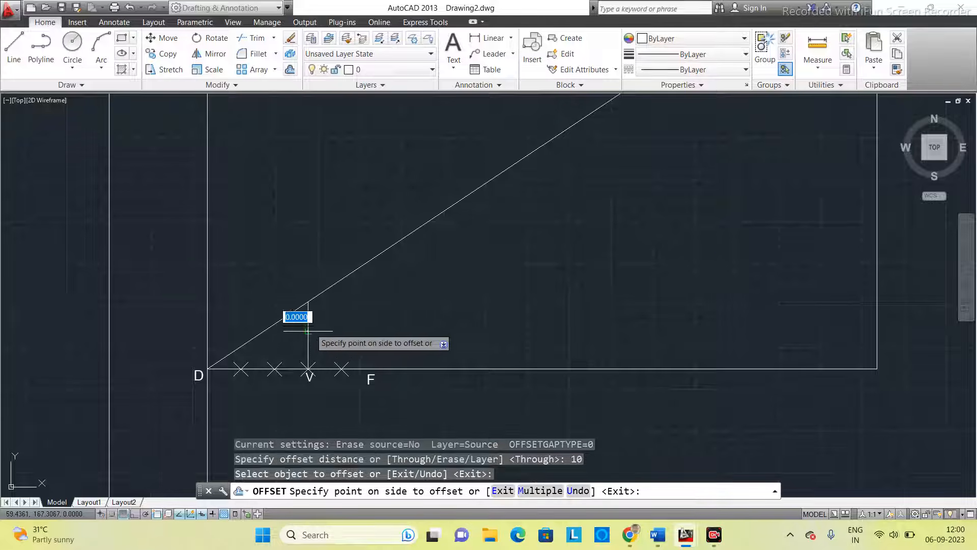
click(345, 336)
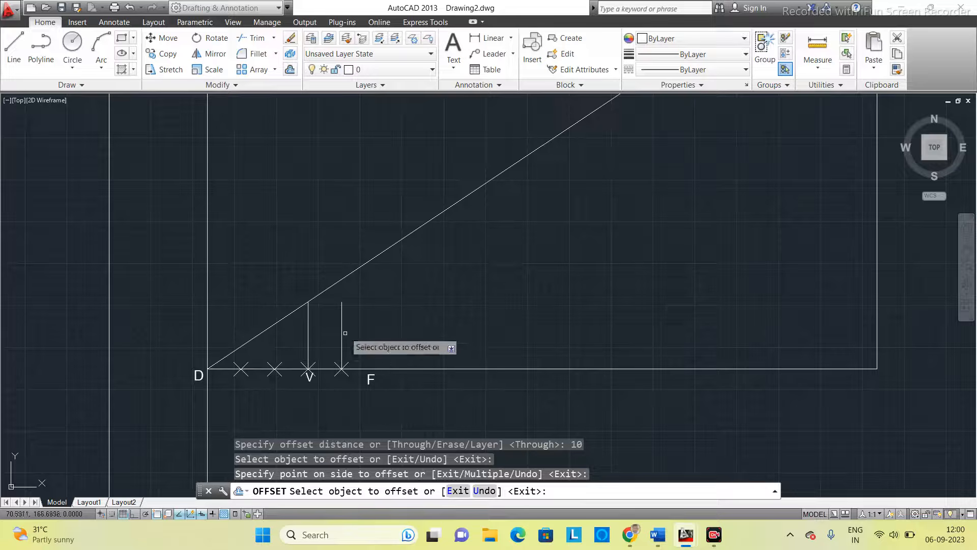
click(340, 323)
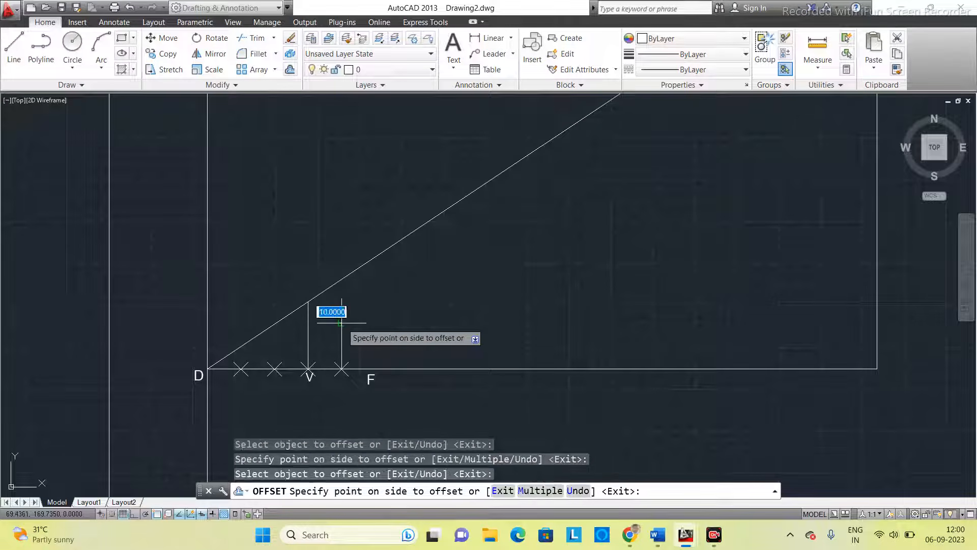
click(384, 324)
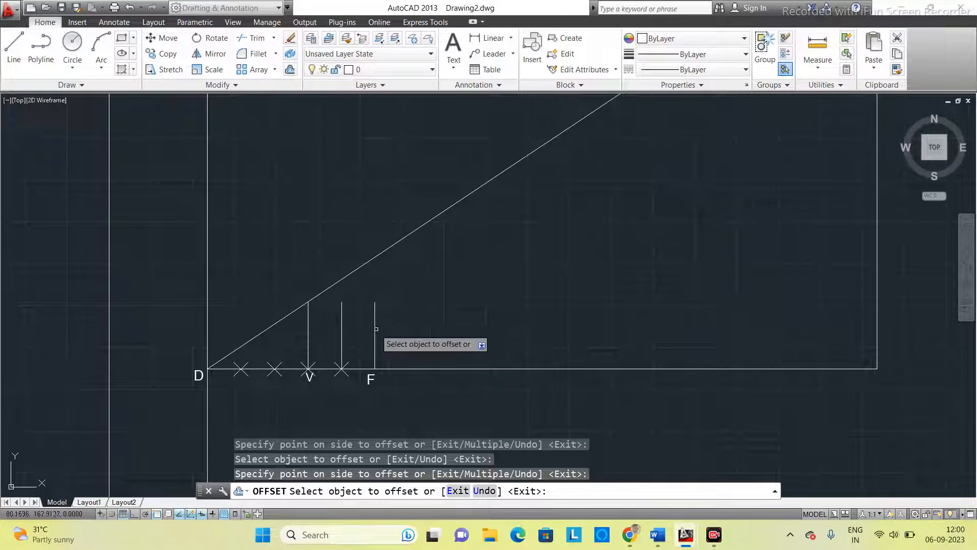
- Continue the 10 mm offsets rightward from the vertical line at F, making 14 more copies up to 10 mm short of the 150 mm vertical line
click(375, 326)
click(375, 326)
click(414, 328)
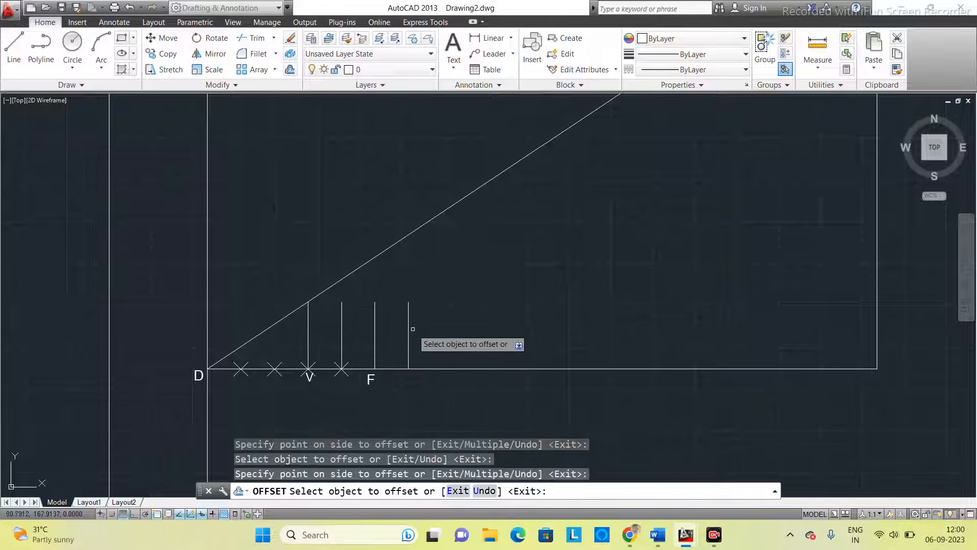
click(409, 328)
click(492, 332)
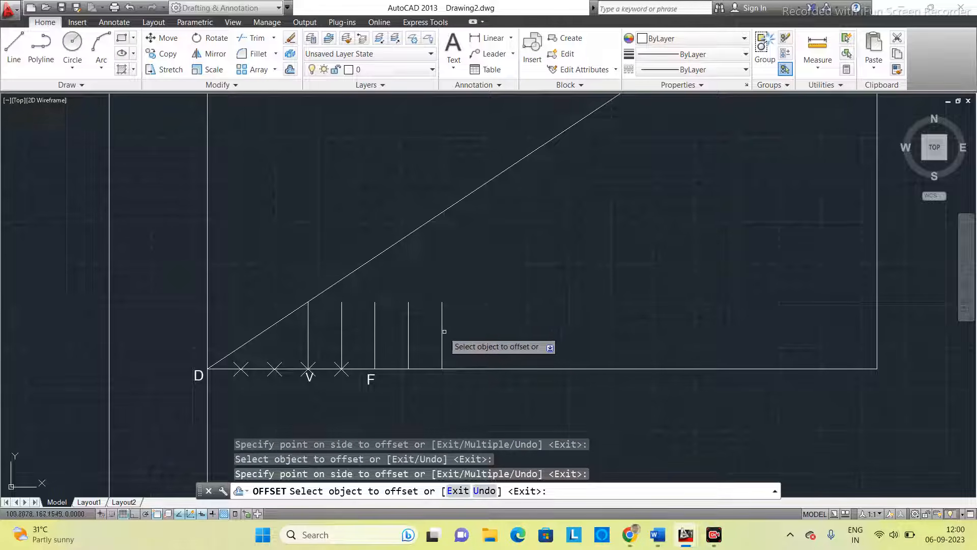
click(442, 328)
click(488, 330)
click(475, 331)
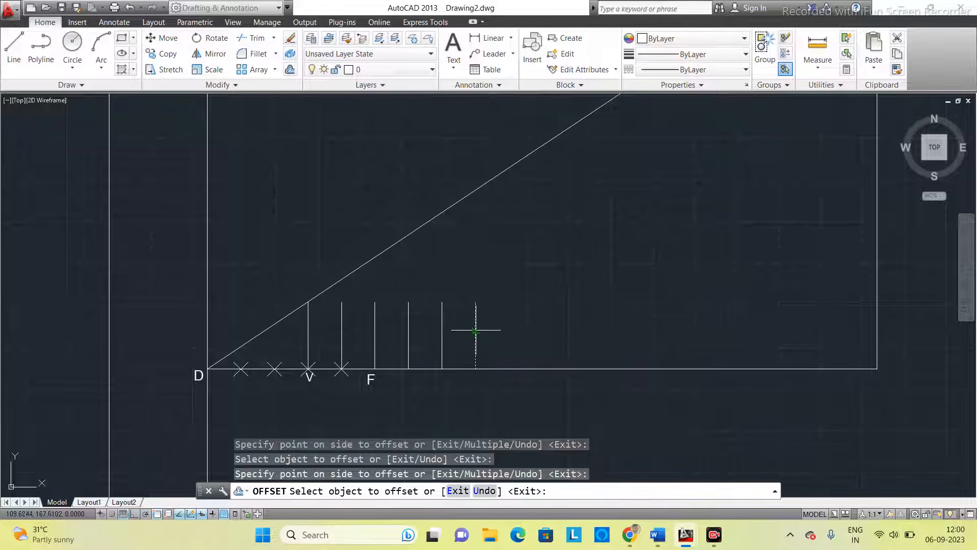
click(527, 331)
click(509, 331)
click(529, 330)
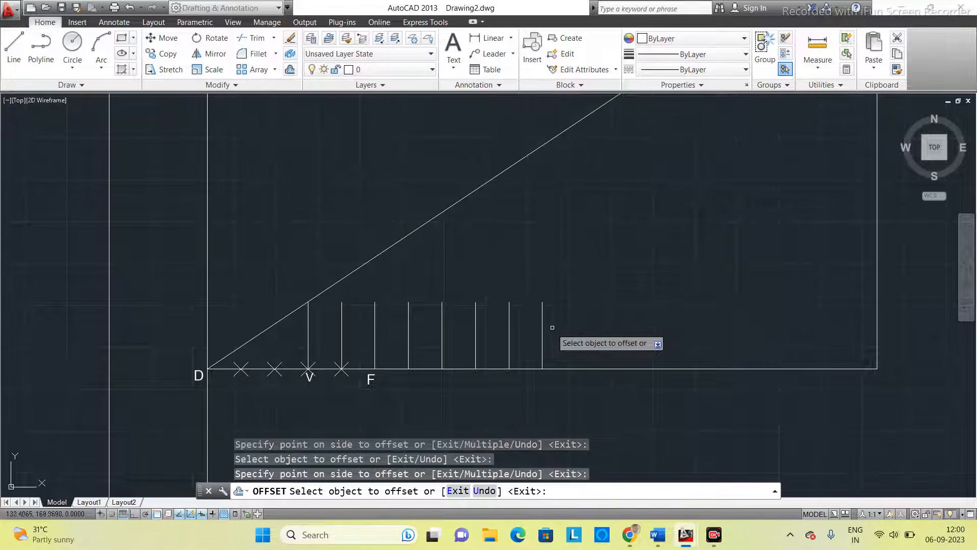
click(542, 329)
click(585, 324)
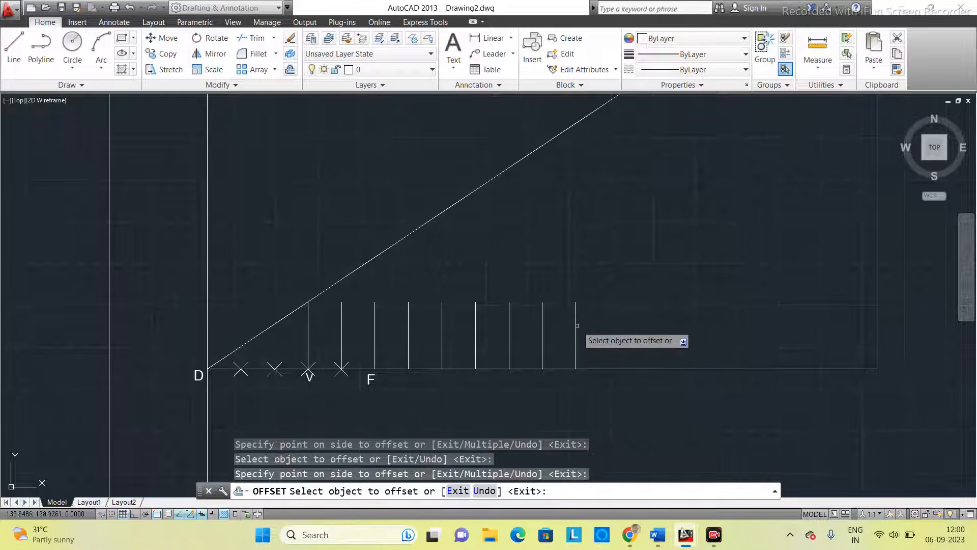
click(576, 330)
click(632, 326)
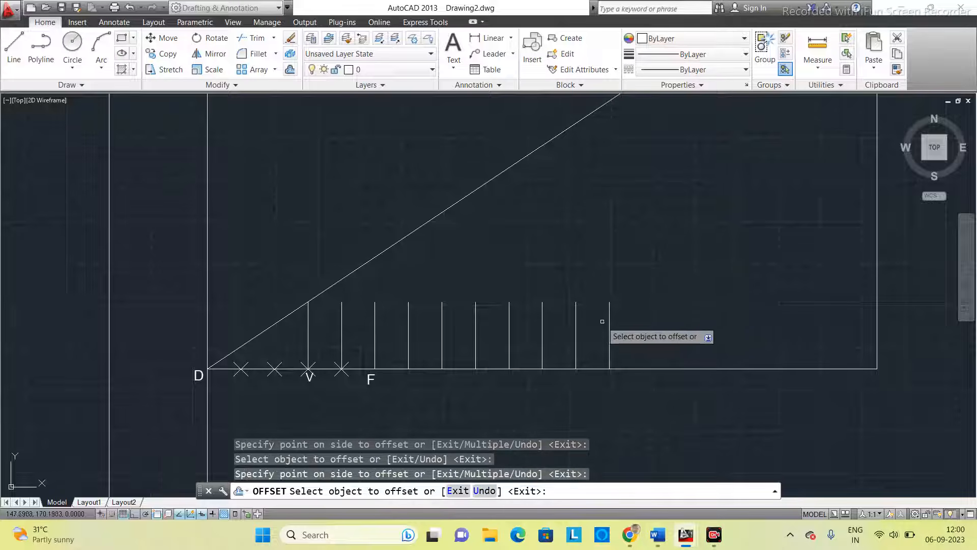
click(609, 316)
click(636, 320)
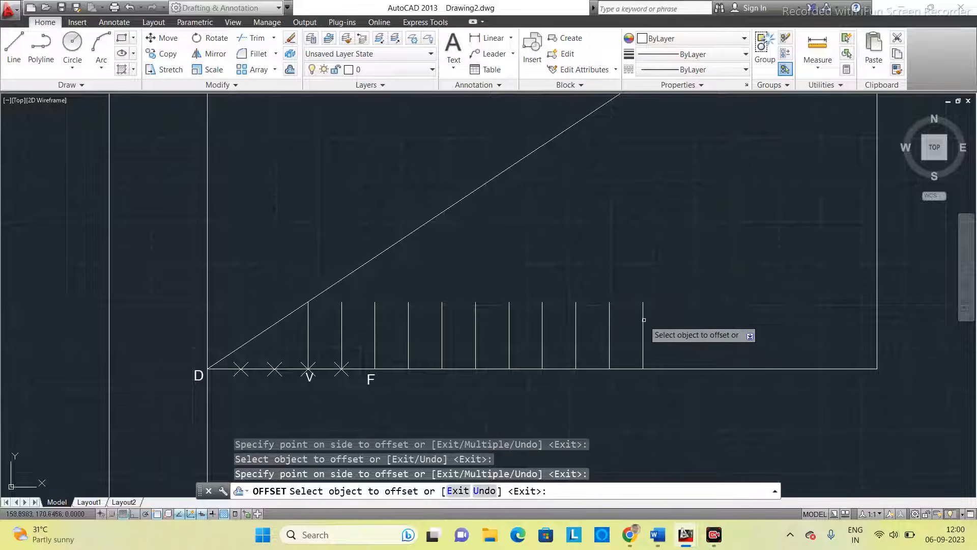
click(643, 328)
click(682, 327)
click(678, 328)
click(713, 325)
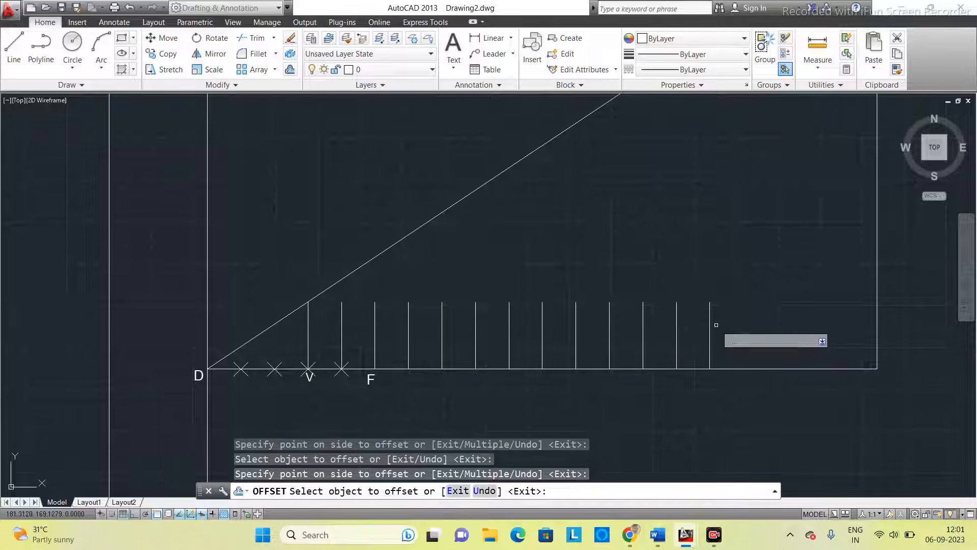
click(710, 321)
click(745, 329)
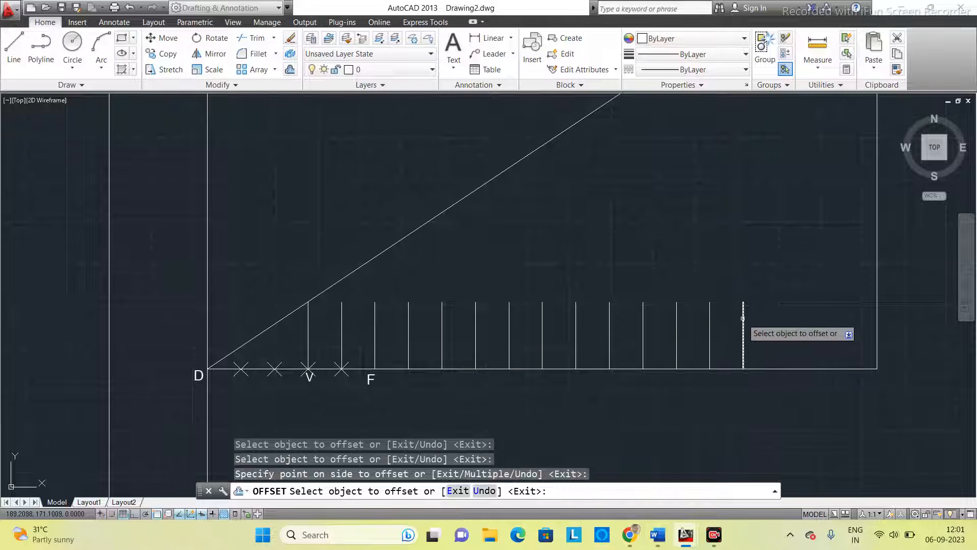
click(743, 326)
click(776, 318)
click(777, 316)
click(810, 321)
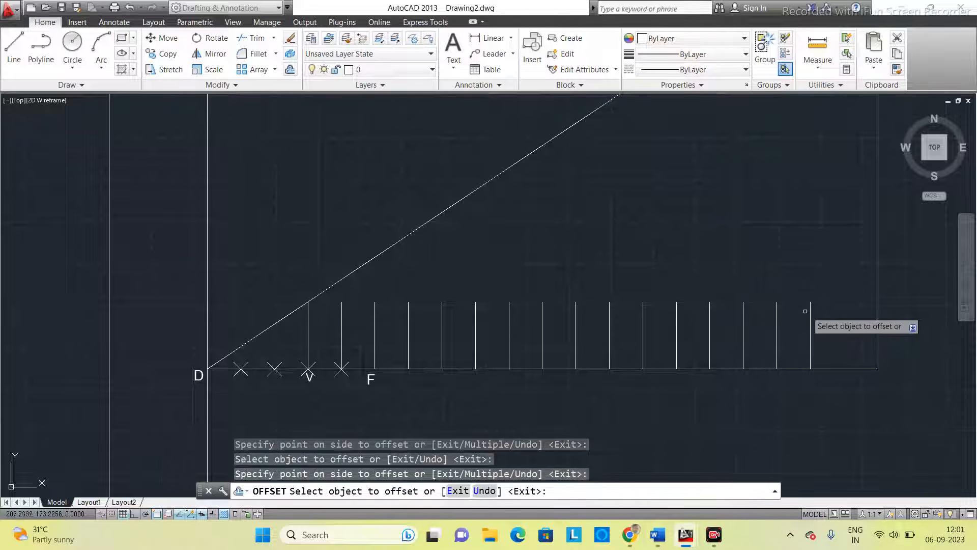
click(810, 313)
click(811, 311)
scroll(865, 361, down, 2)
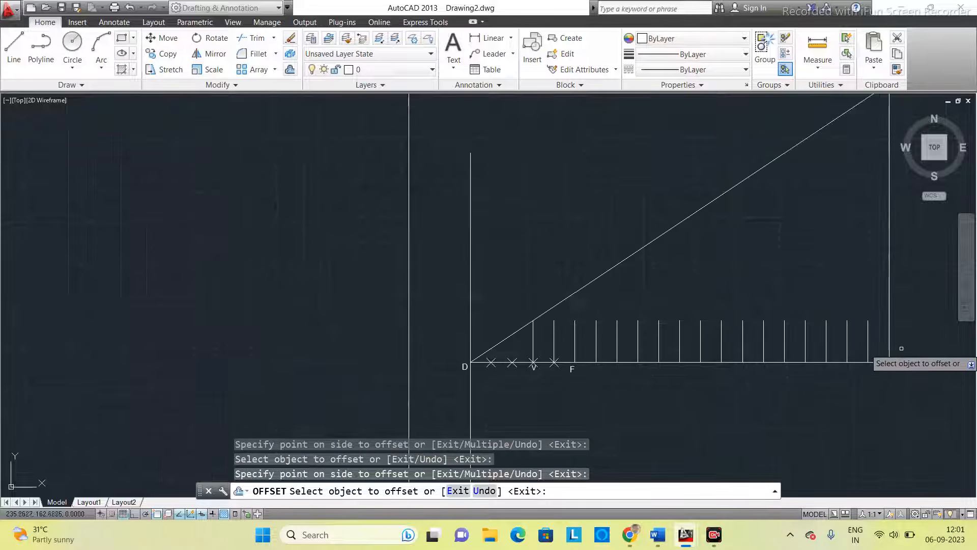
middle_drag(811, 362, 703, 377)
scroll(703, 378, up, 2)
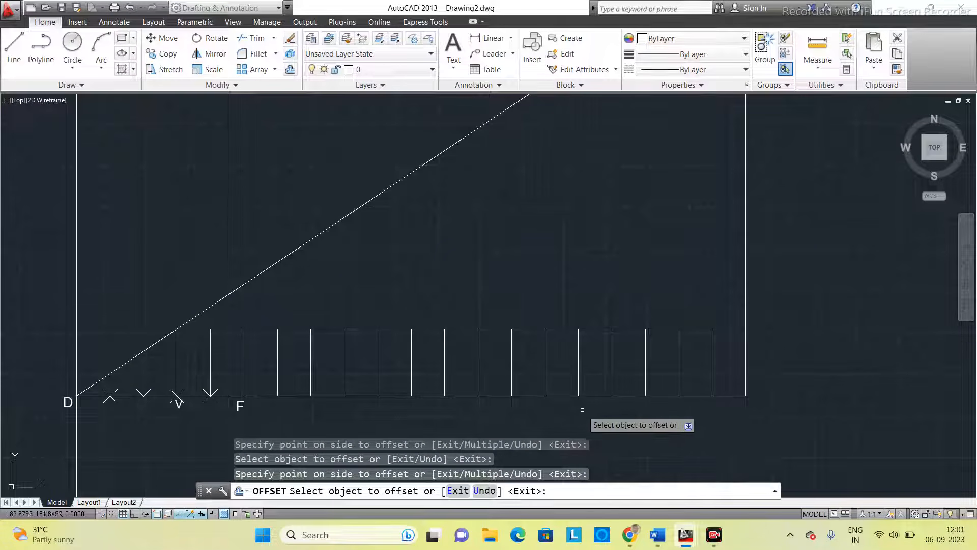
key(Escape)
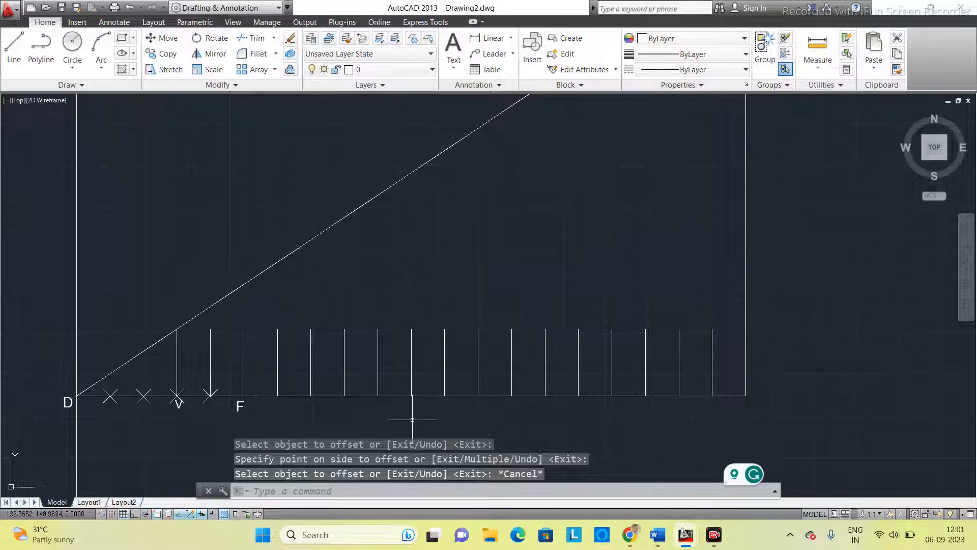
middle_drag(387, 412, 416, 380)
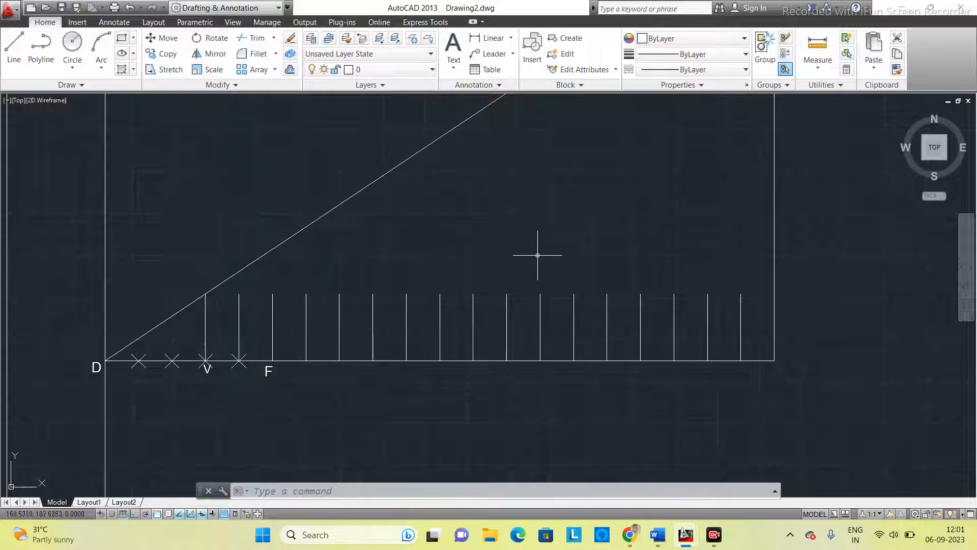
scroll(546, 233, down, 3)
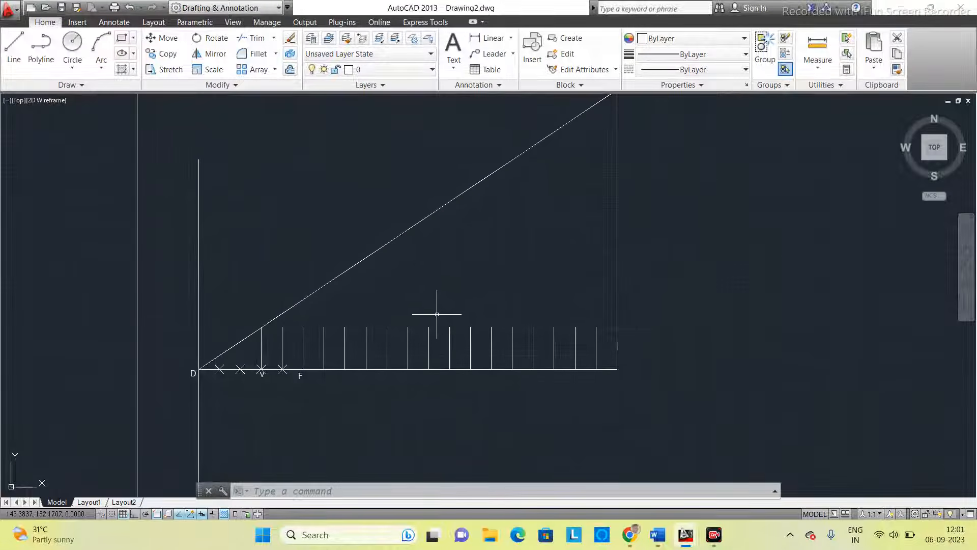
middle_drag(439, 312, 431, 331)
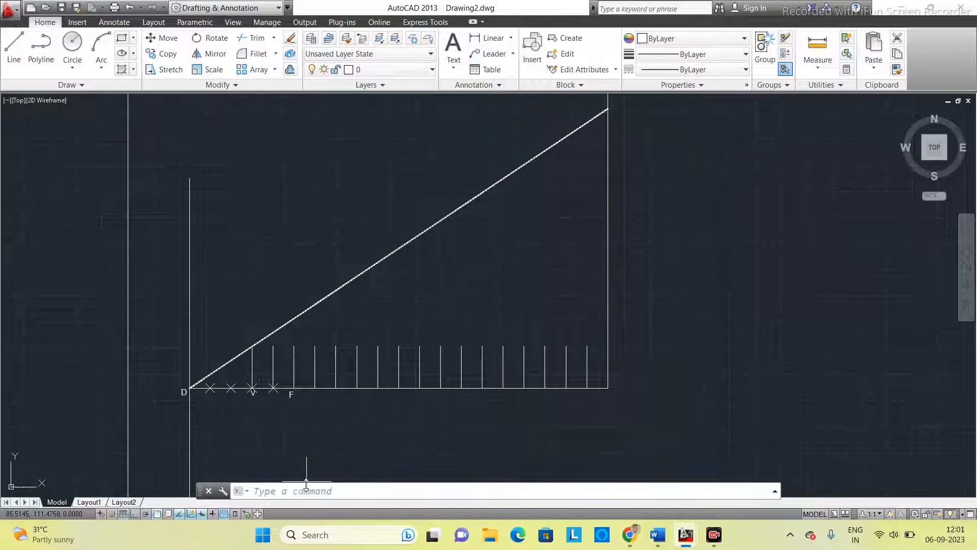
text(exte)
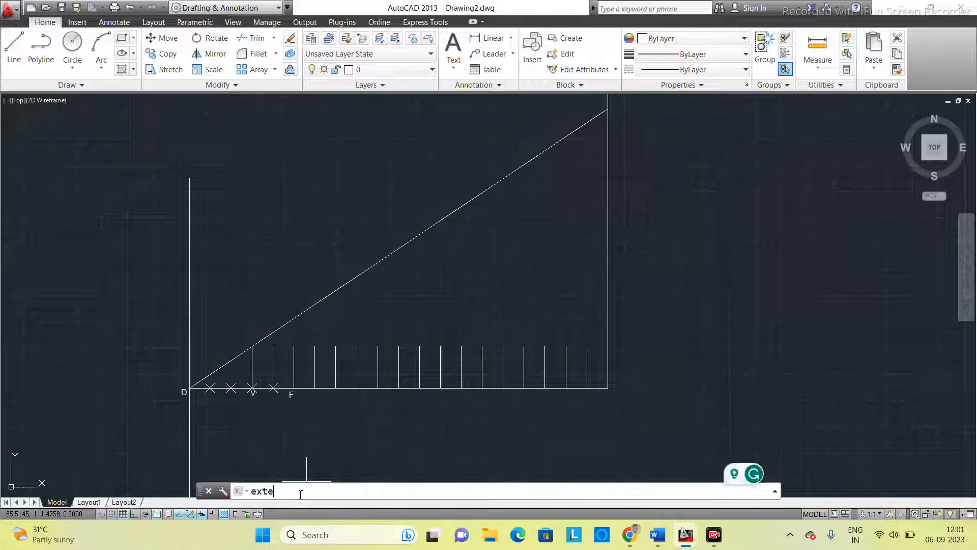
key(Return)
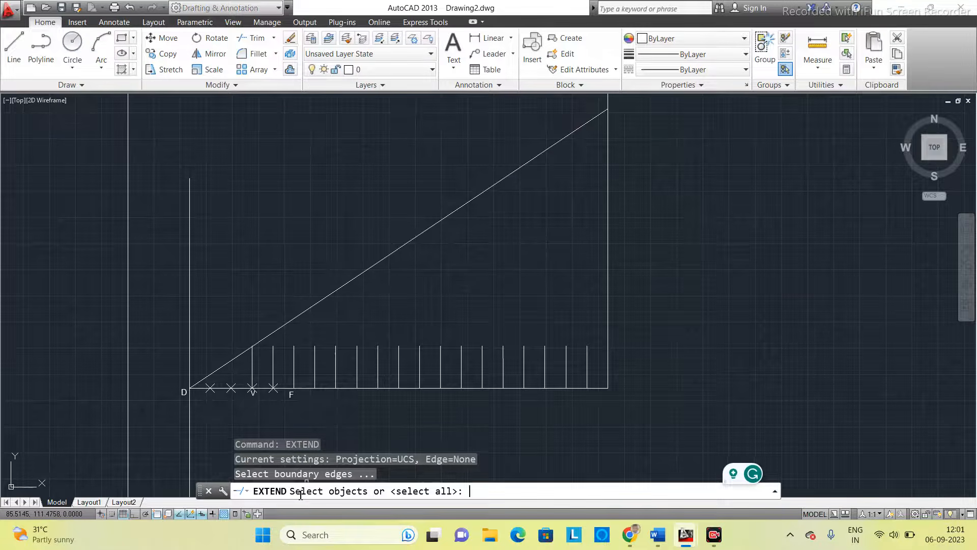
click(273, 355)
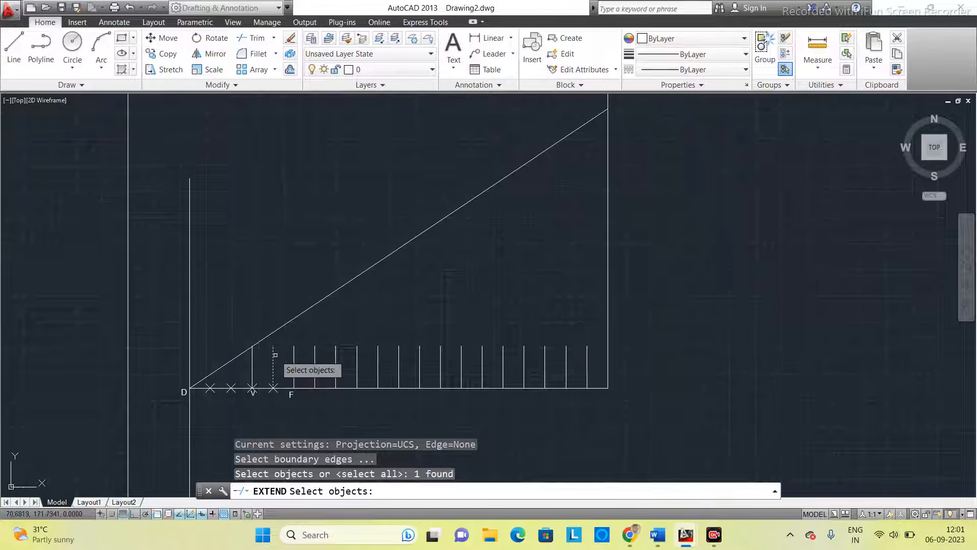
key(Escape)
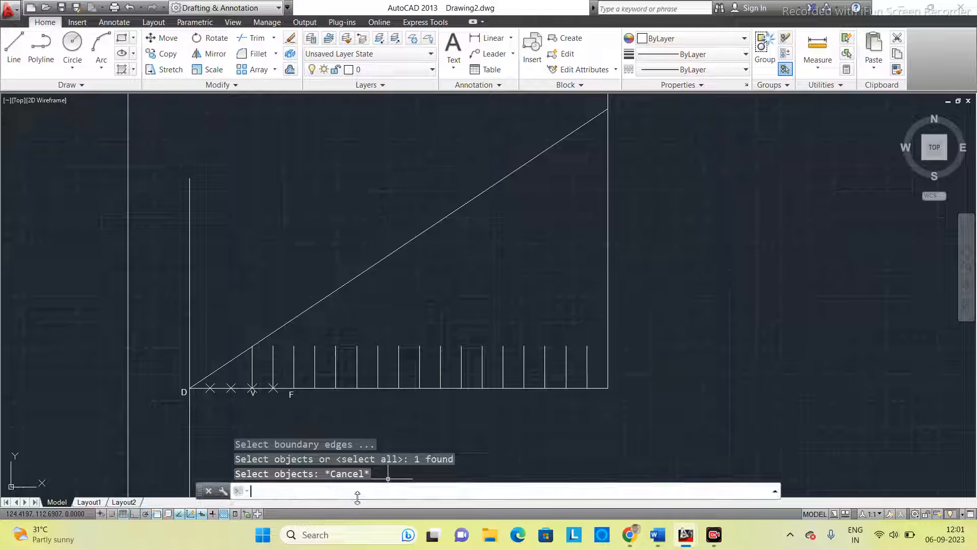
- Extend the 16 short verticals between V and the 150 mm vertical line up to the inclined line as boundary edge
text(ex)
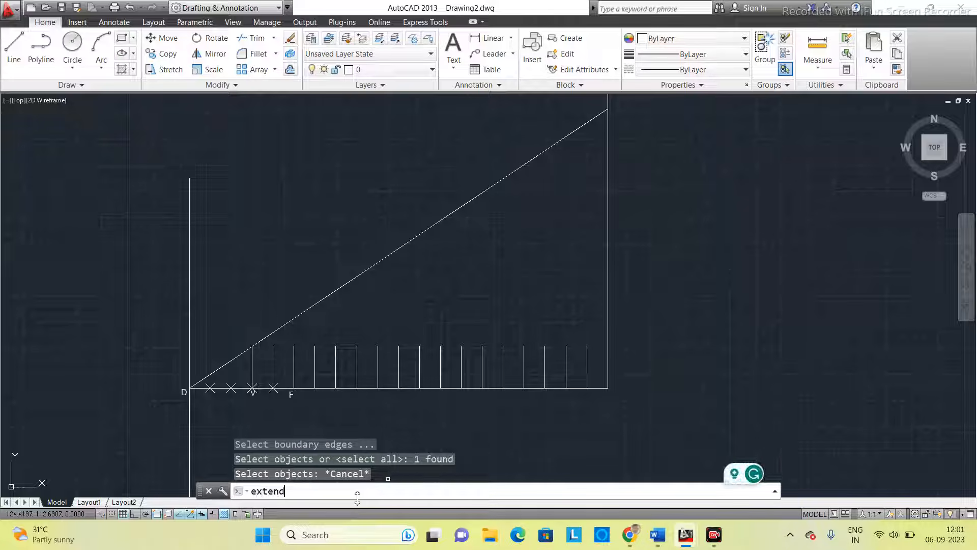
text(tend)
key(Return)
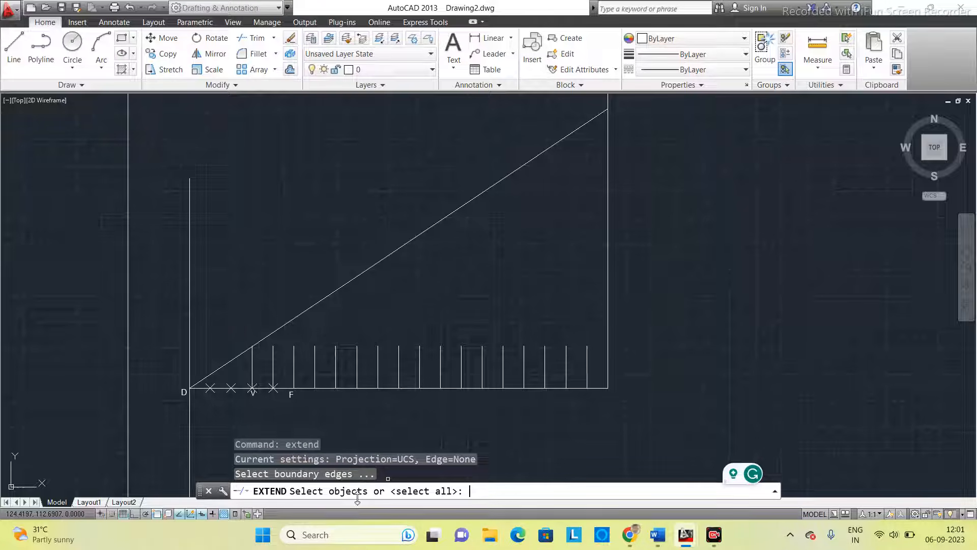
click(357, 273)
click(395, 262)
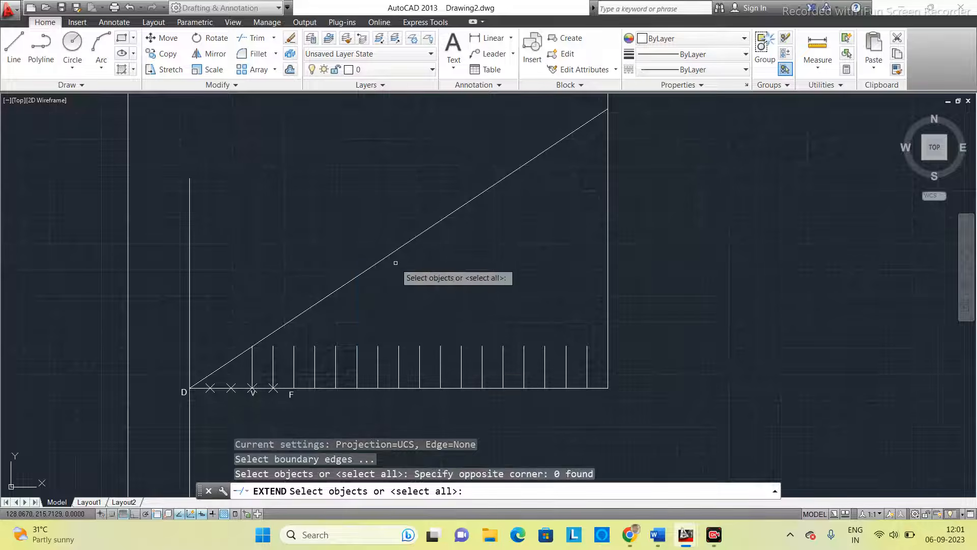
click(379, 263)
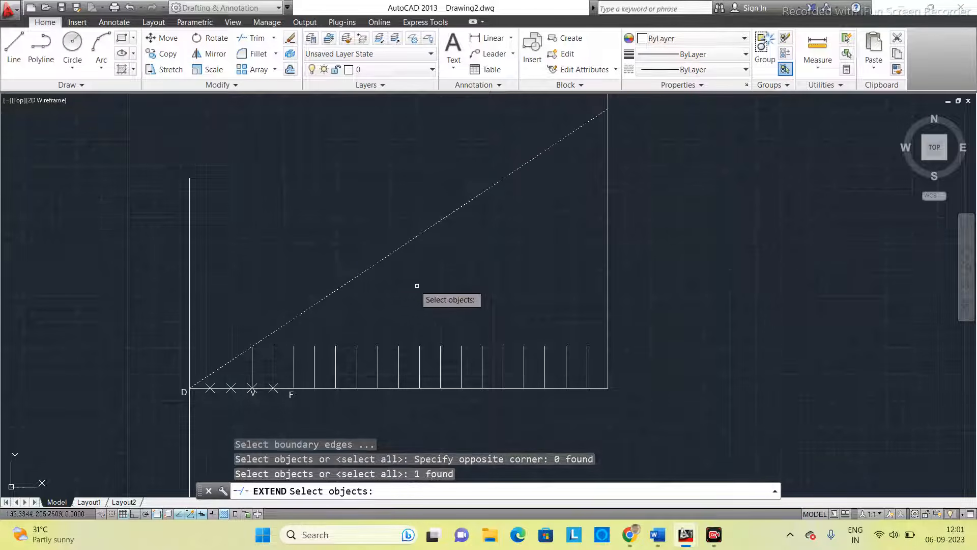
key(Return)
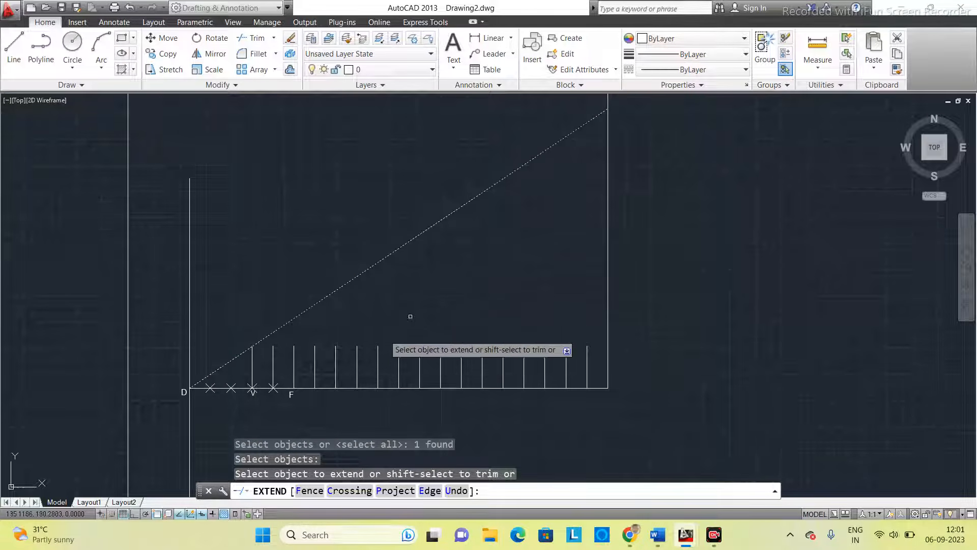
click(274, 356)
click(293, 357)
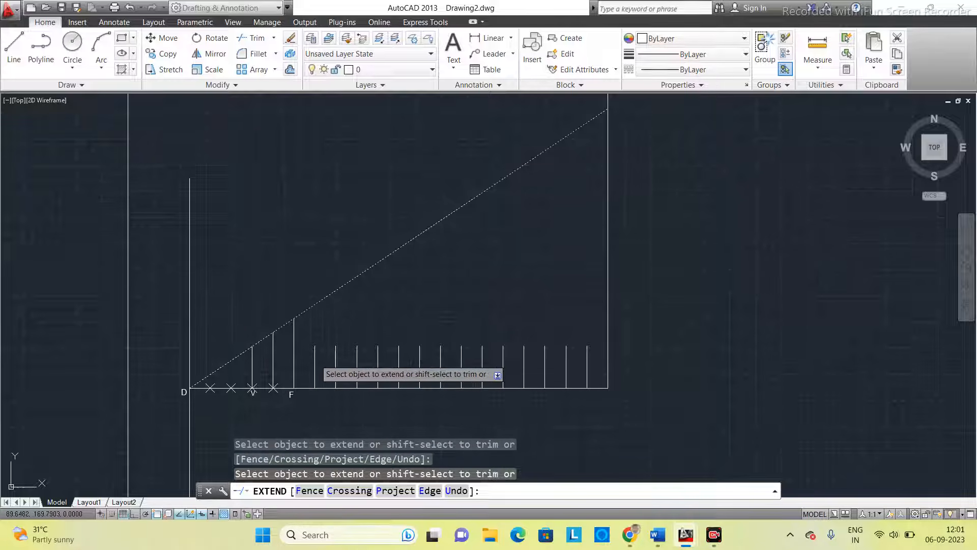
click(314, 360)
click(336, 358)
click(356, 359)
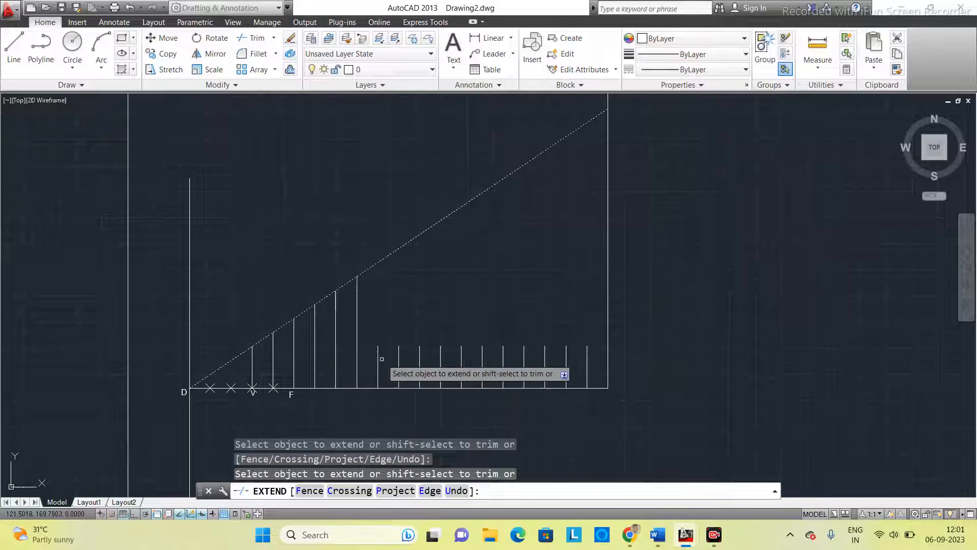
click(374, 358)
click(379, 356)
click(399, 351)
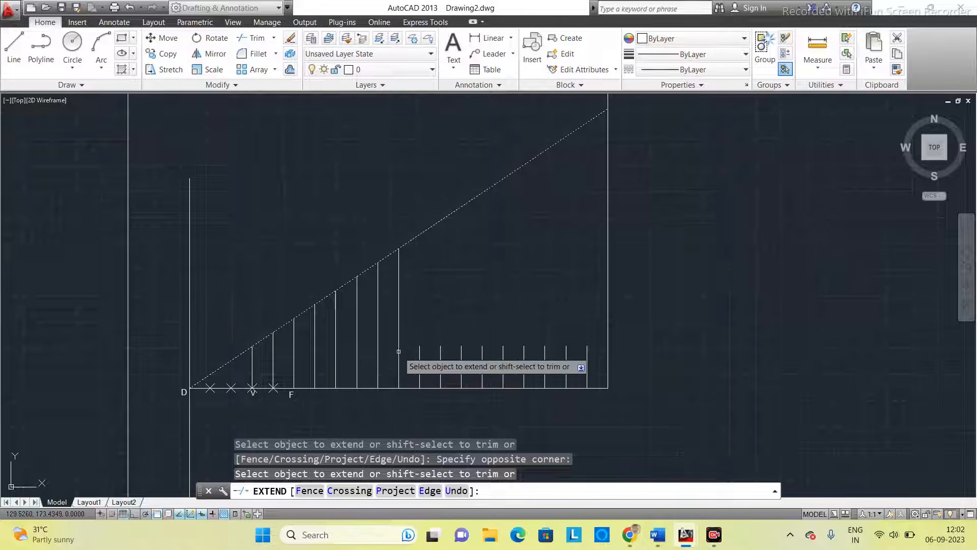
click(419, 352)
click(440, 351)
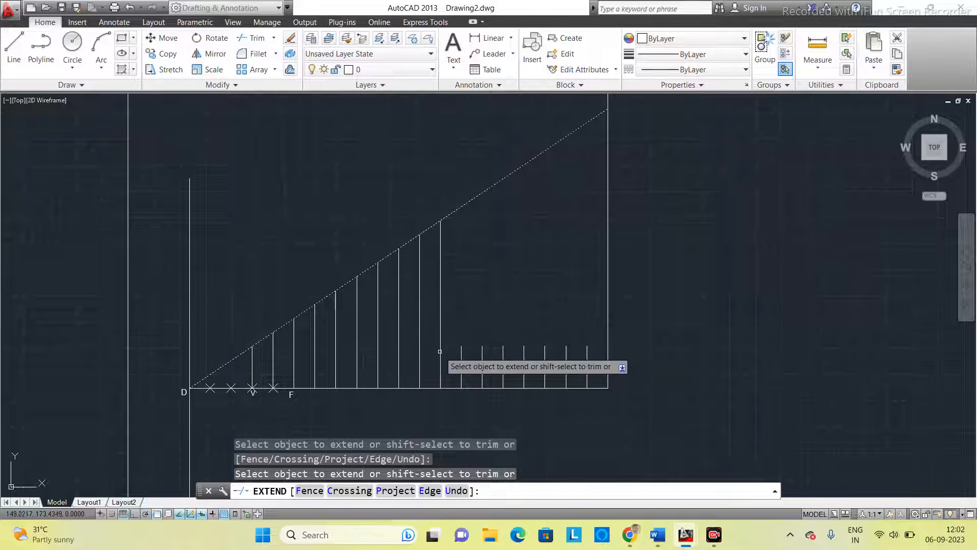
click(461, 351)
click(481, 350)
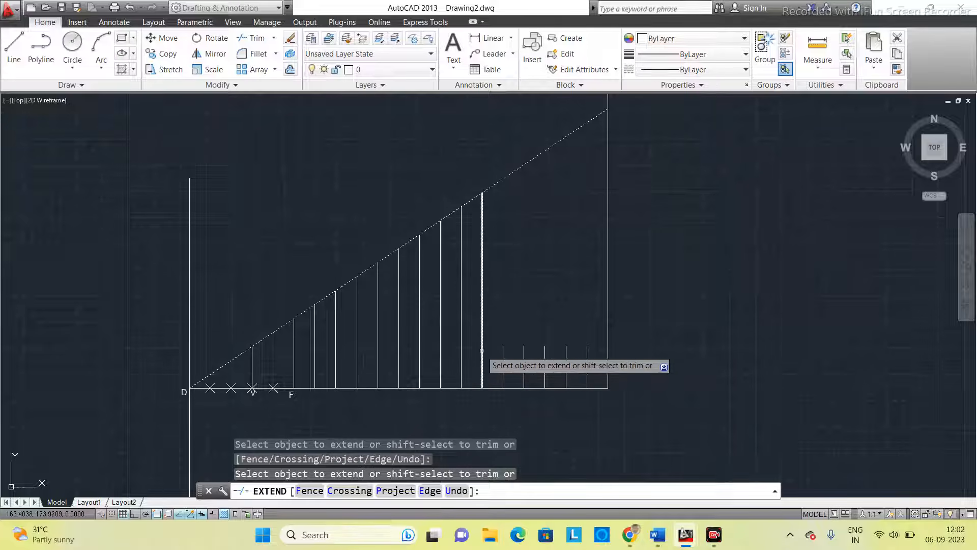
click(503, 350)
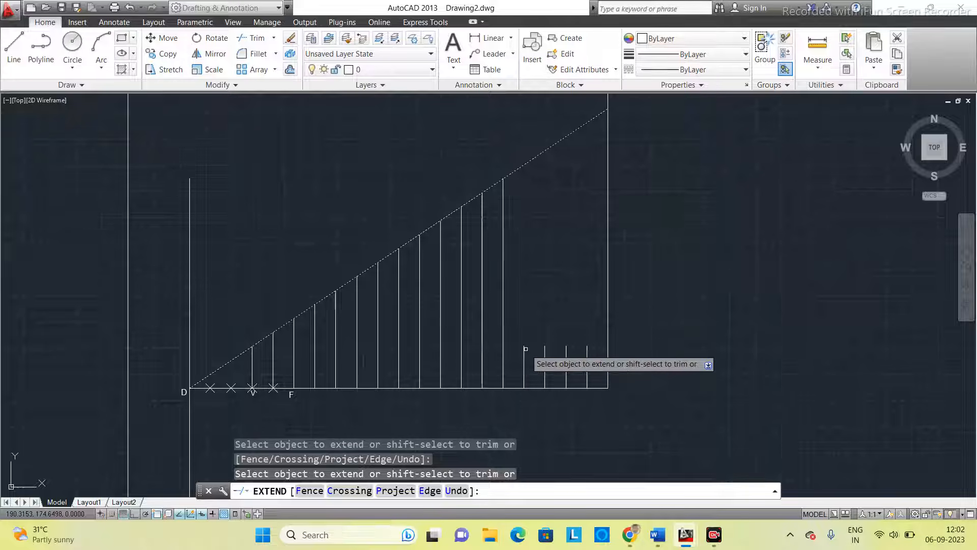
click(524, 349)
click(545, 350)
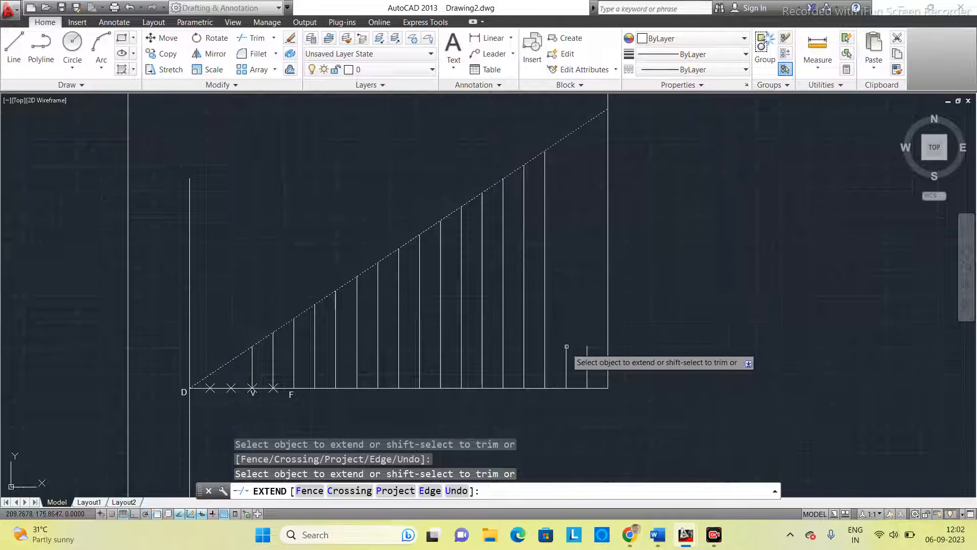
click(566, 349)
click(585, 352)
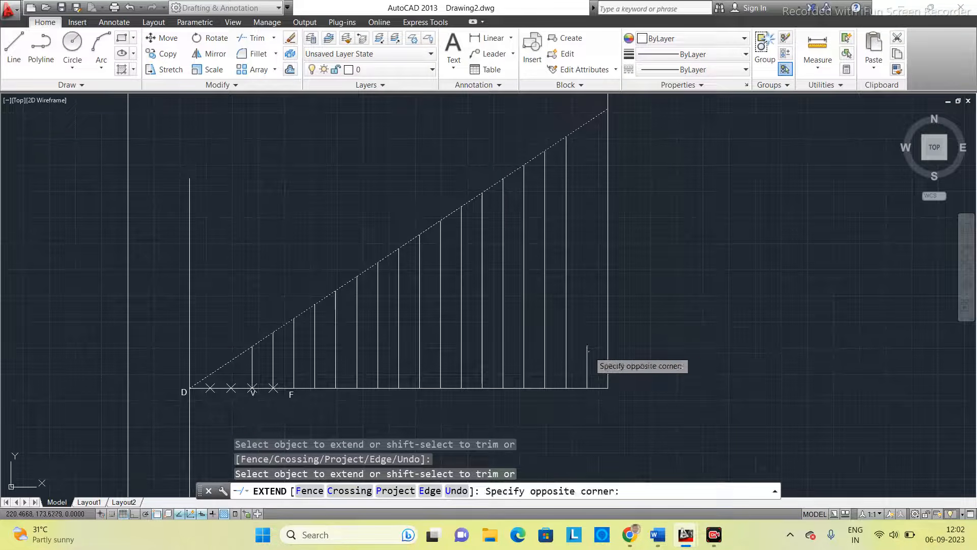
click(588, 350)
click(589, 350)
click(588, 350)
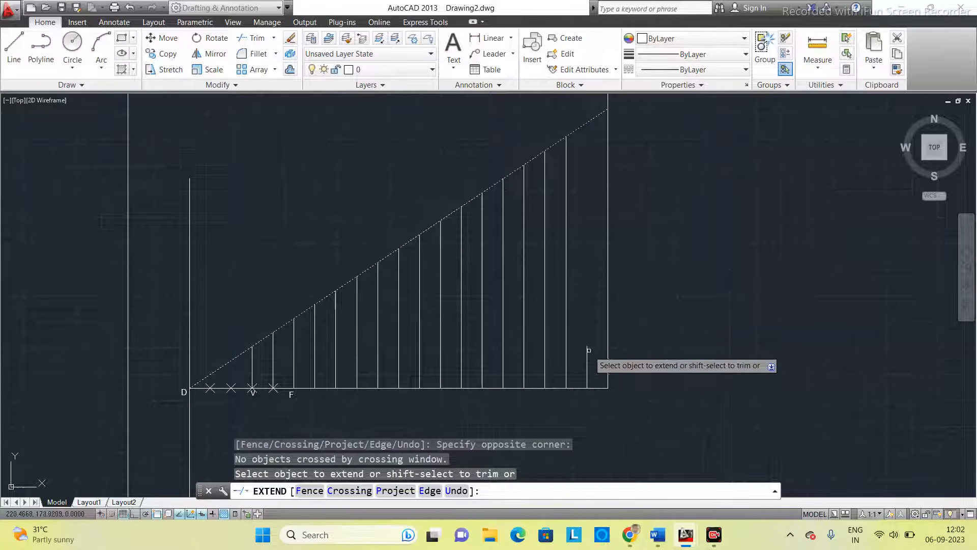
click(588, 350)
click(584, 351)
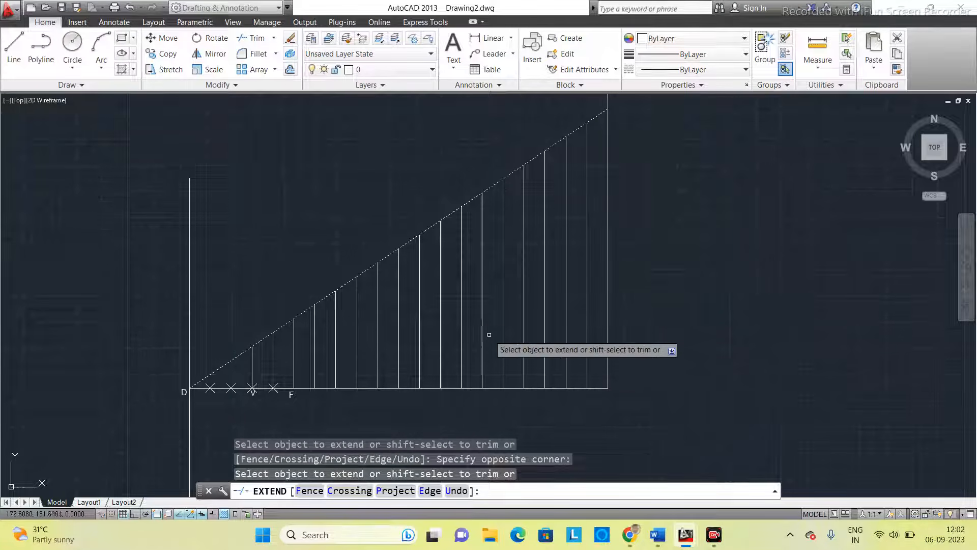
key(Escape)
- Copy the F label and paste it below and above the ends of the vertical midway between V and F
scroll(284, 355, up, 2)
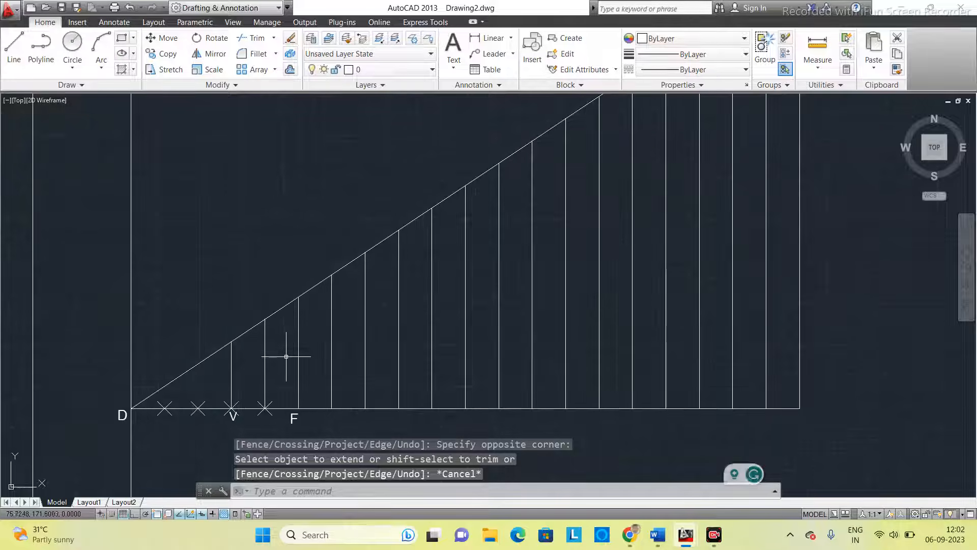
scroll(280, 349, down, 3)
scroll(325, 353, up, 1)
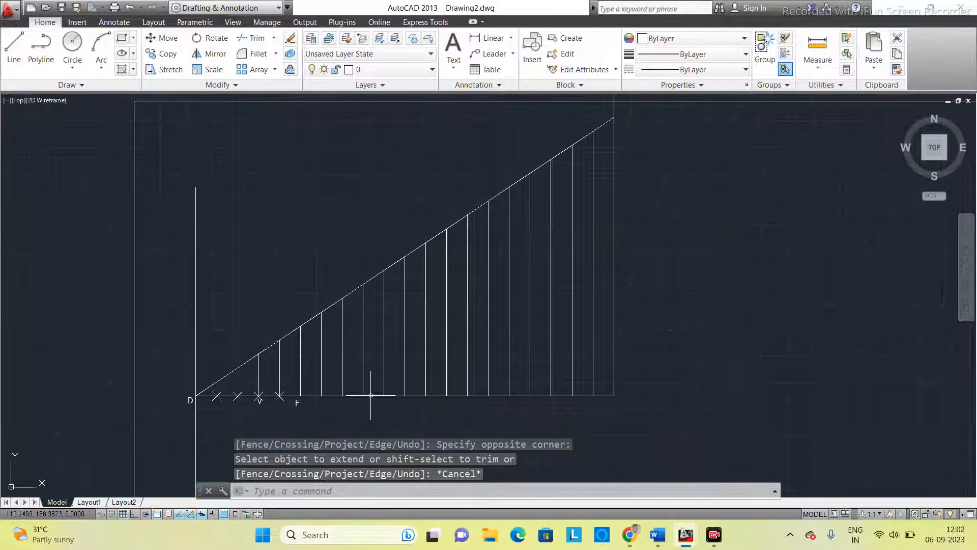
scroll(275, 419, up, 2)
scroll(274, 419, up, 4)
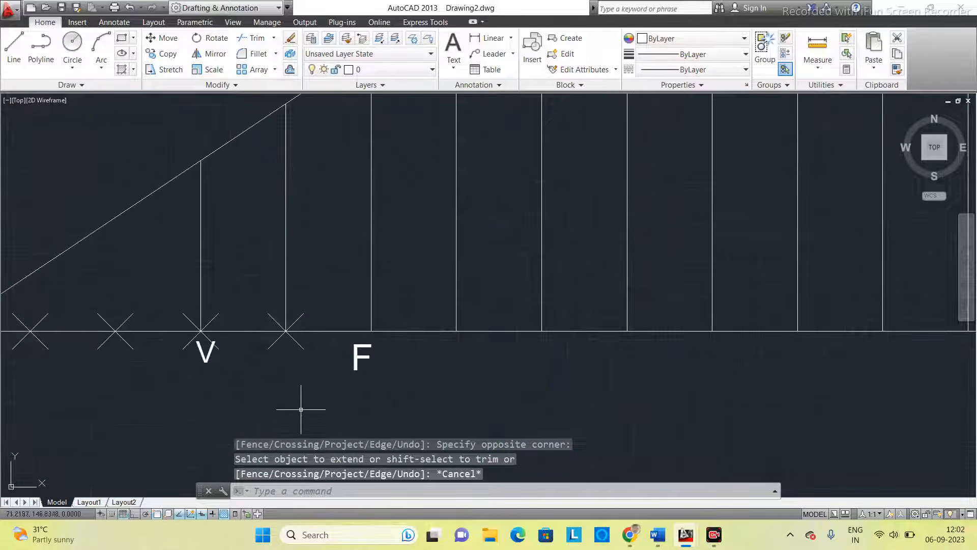
scroll(322, 389, down, 2)
click(344, 367)
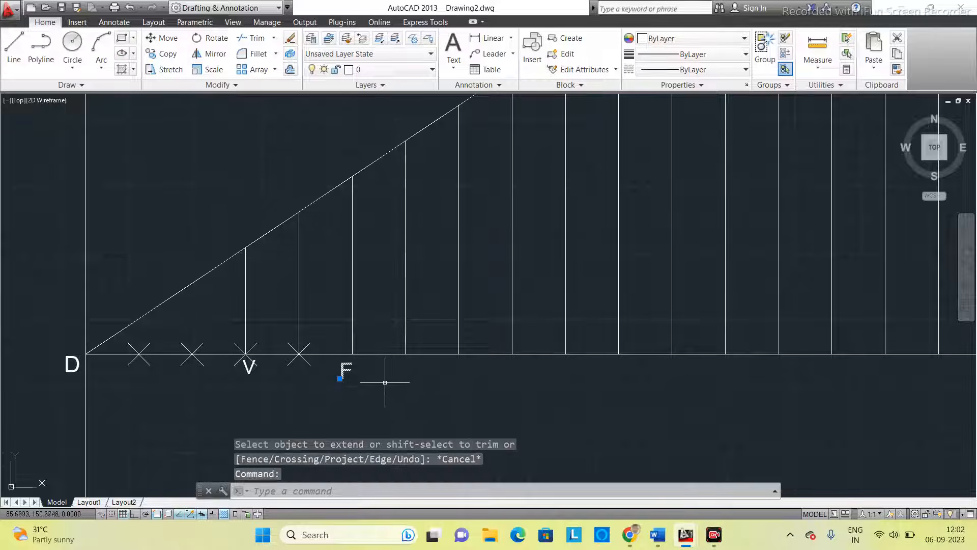
key(ctrl+c)
key(ctrl+v)
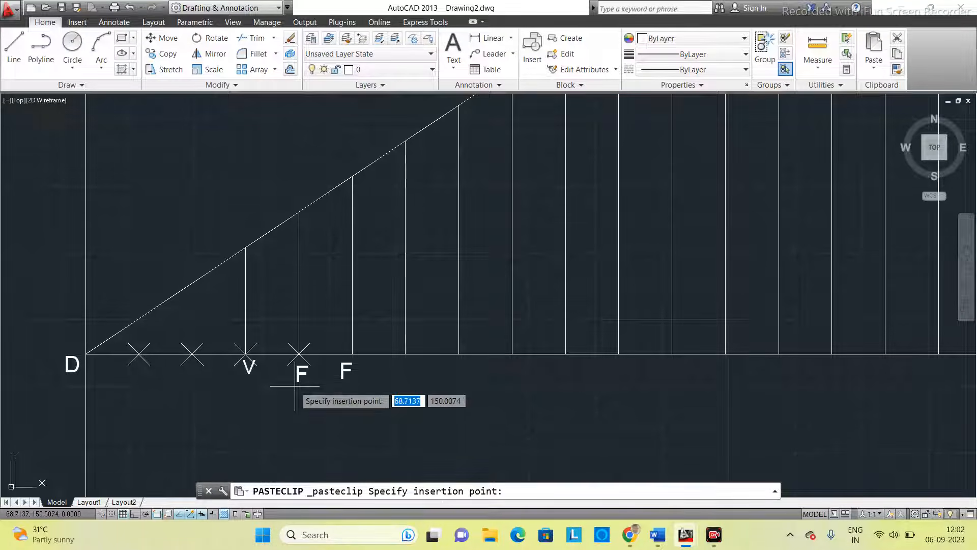
click(296, 381)
key(ctrl+v)
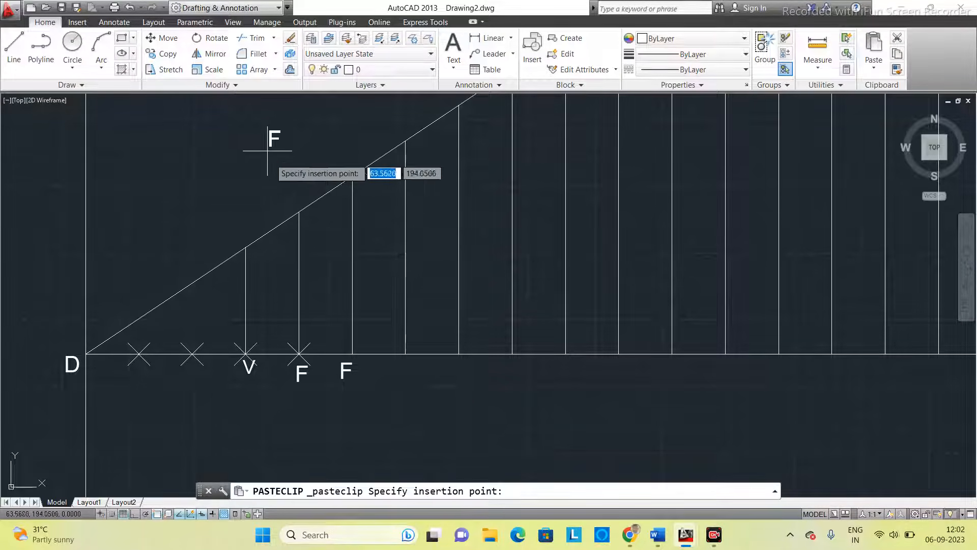
click(297, 198)
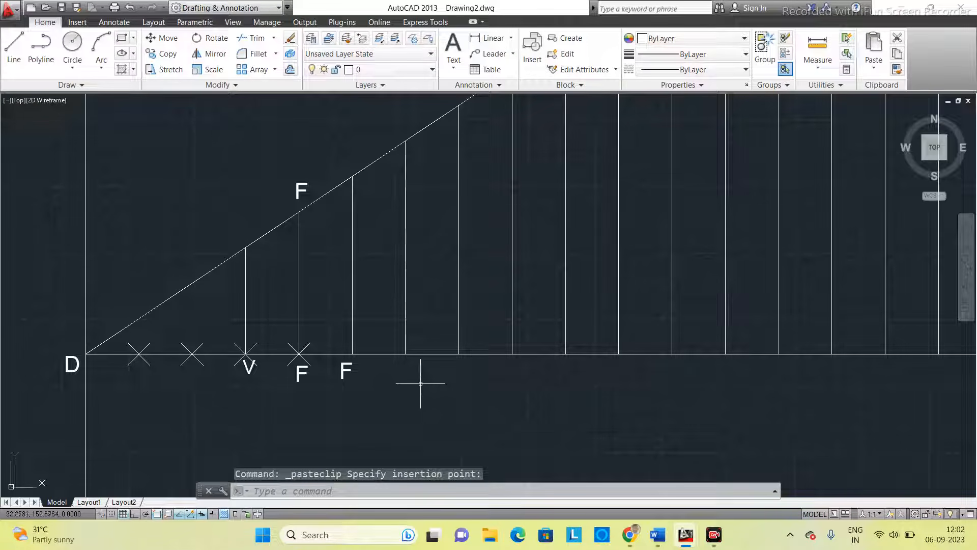
- Paste the F label below the base line under the first two verticals to the right of point F
key(ctrl+v)
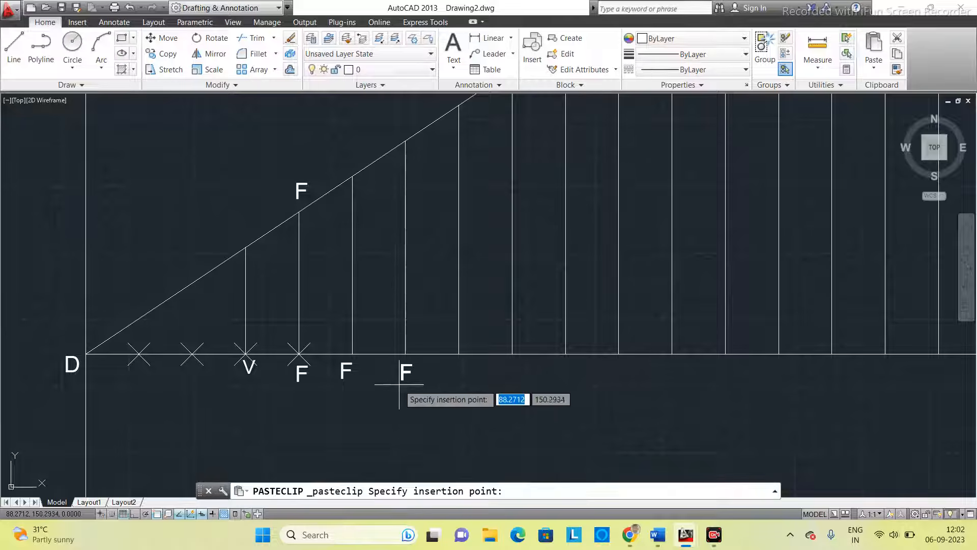
click(398, 383)
key(ctrl+v)
click(454, 383)
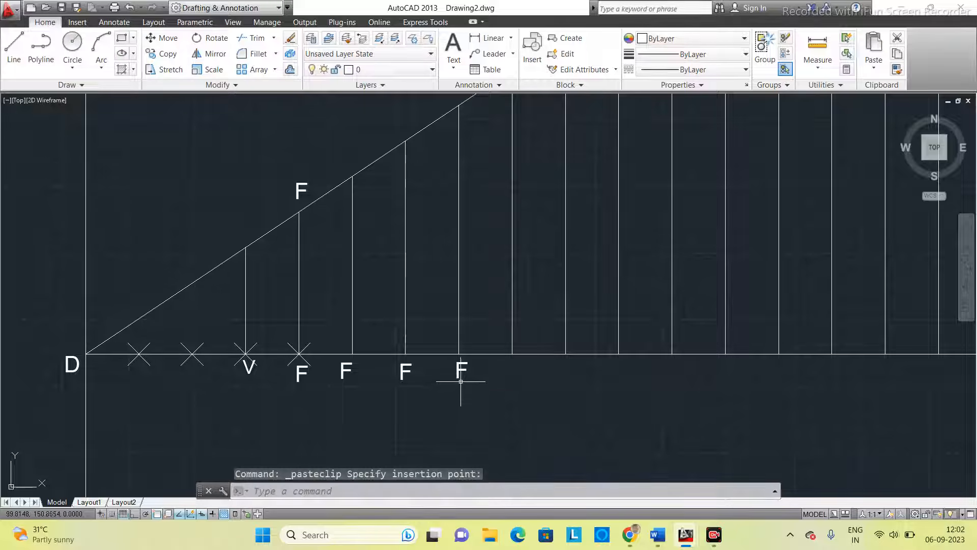
- Place copies of the F label above the inclined line at the tops of the vertical at F and the next two verticals
key(ctrl+v)
click(437, 332)
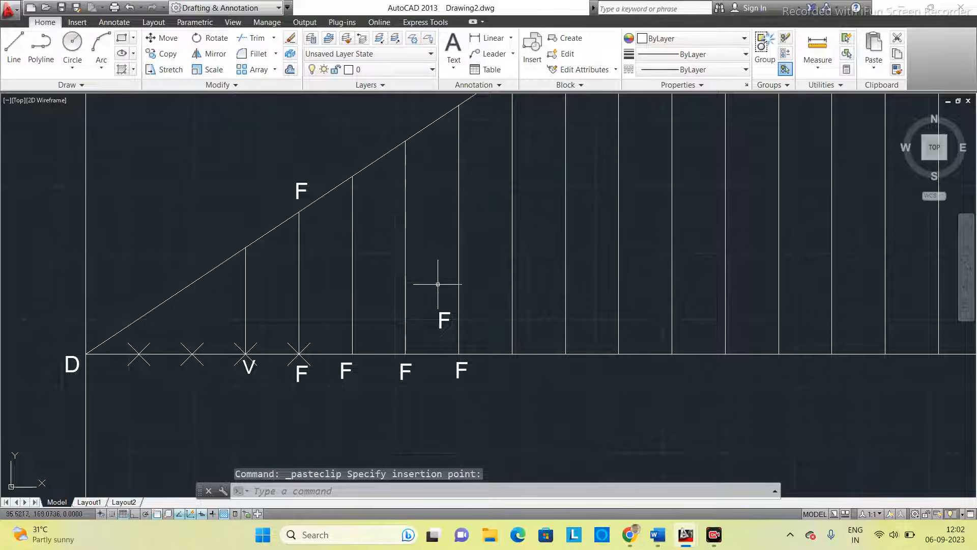
click(440, 319)
click(436, 328)
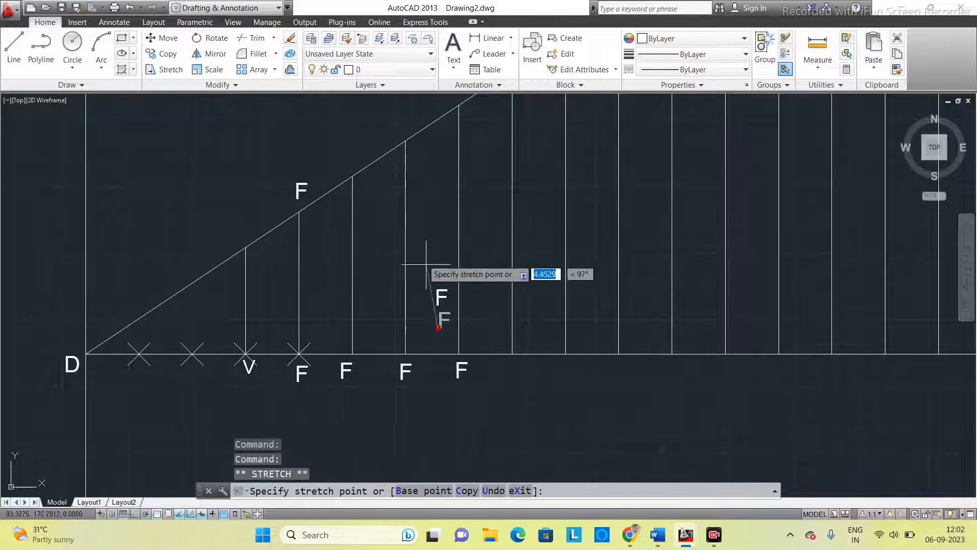
click(349, 161)
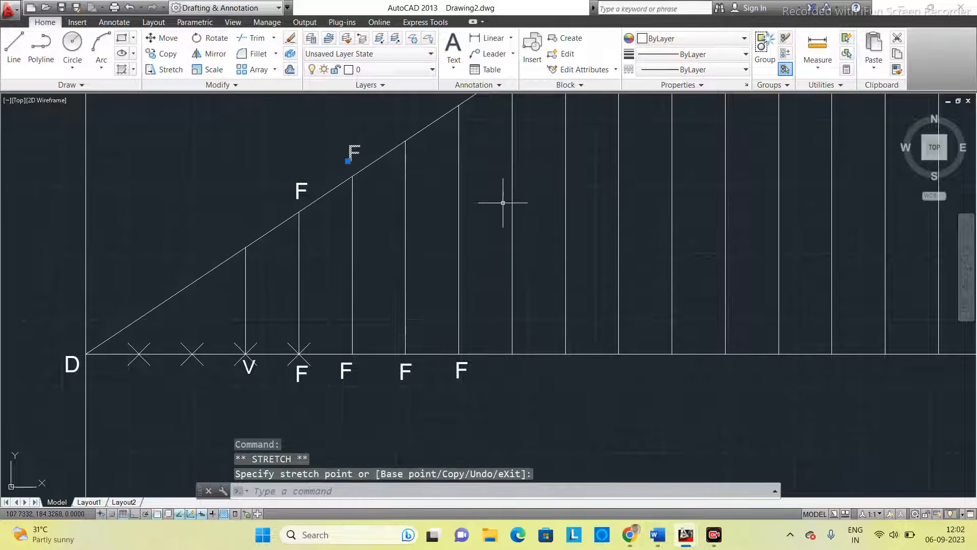
middle_drag(507, 203, 454, 268)
key(ctrl+v)
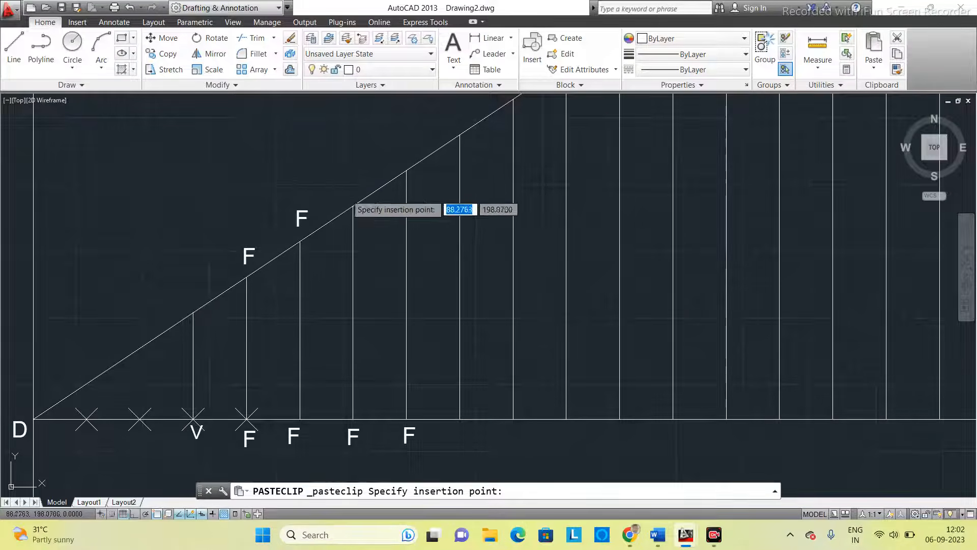
click(347, 195)
key(ctrl+v)
click(403, 158)
- Paste the F label below the base line under the third to sixth verticals to the right of point F
key(ctrl+v)
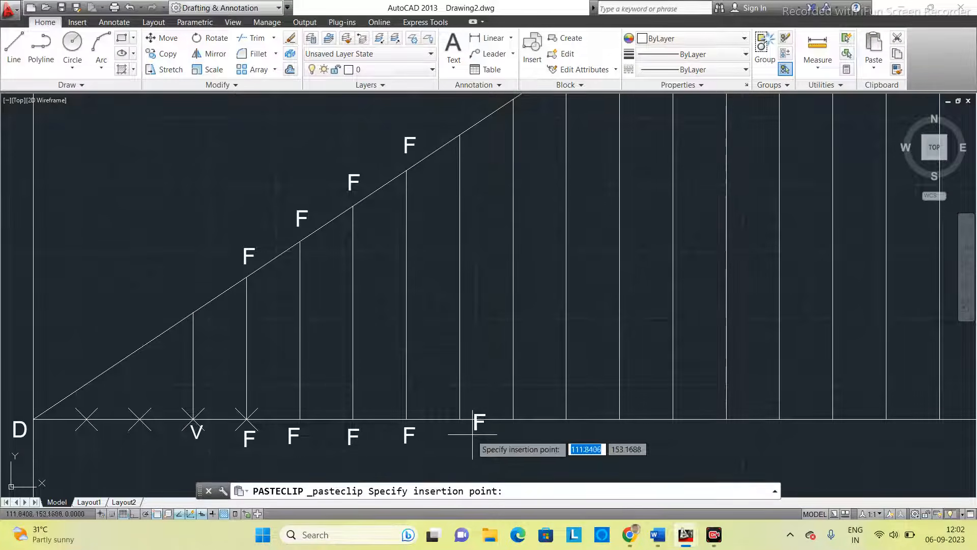
click(457, 444)
key(ctrl+v)
click(515, 445)
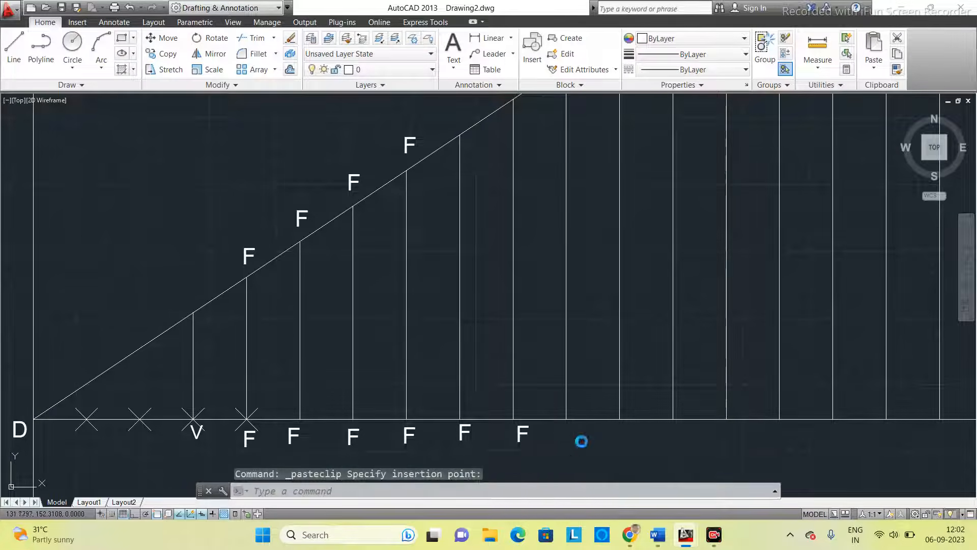
key(ctrl+v)
click(567, 444)
key(ctrl+v)
click(620, 441)
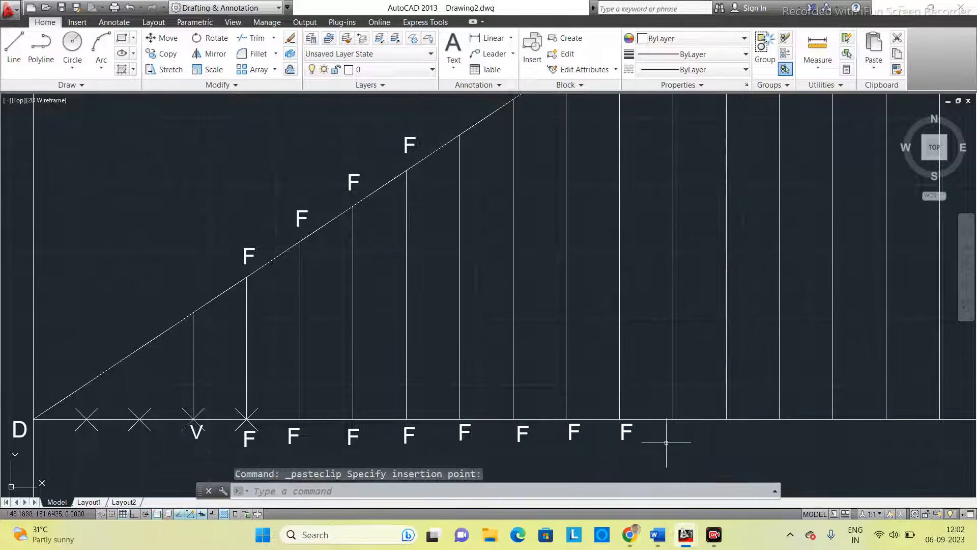
- Paste the F label below the base line under the seventh to eleventh verticals to the right of point F
key(ctrl+v)
click(675, 444)
key(ctrl+v)
click(729, 446)
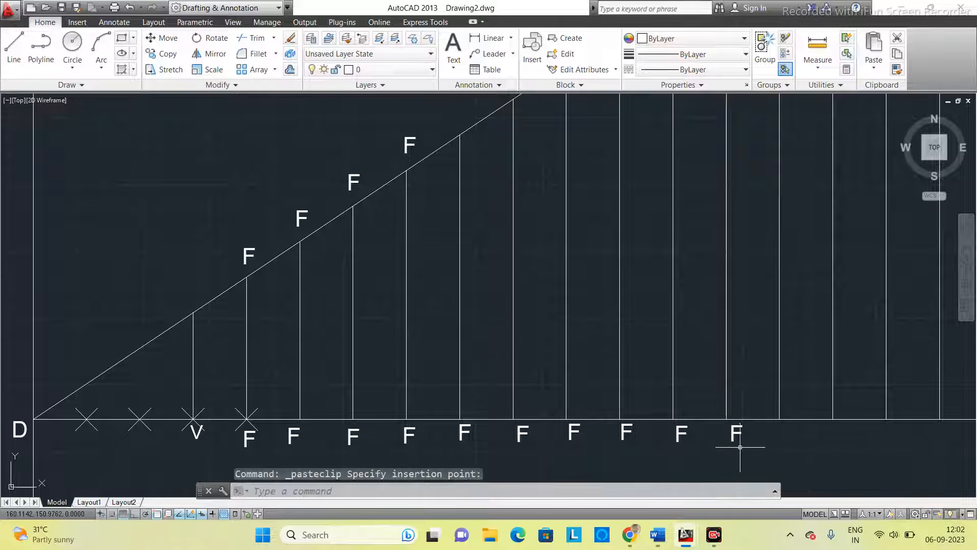
key(ctrl+v)
click(784, 444)
key(ctrl+v)
click(839, 446)
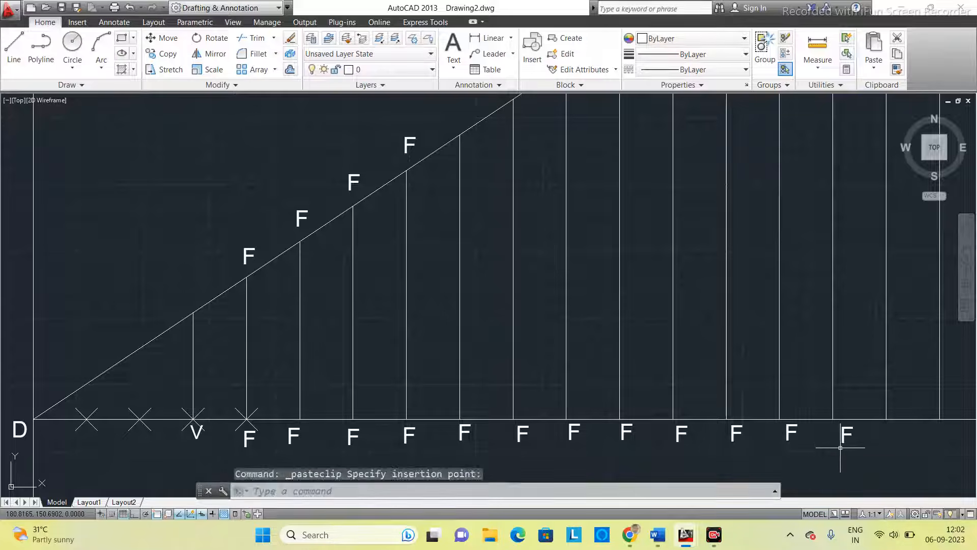
key(ctrl+v)
click(885, 447)
- Paste the F label below the base line under the last four verticals, including the 150 mm vertical line
scroll(900, 441, down, 4)
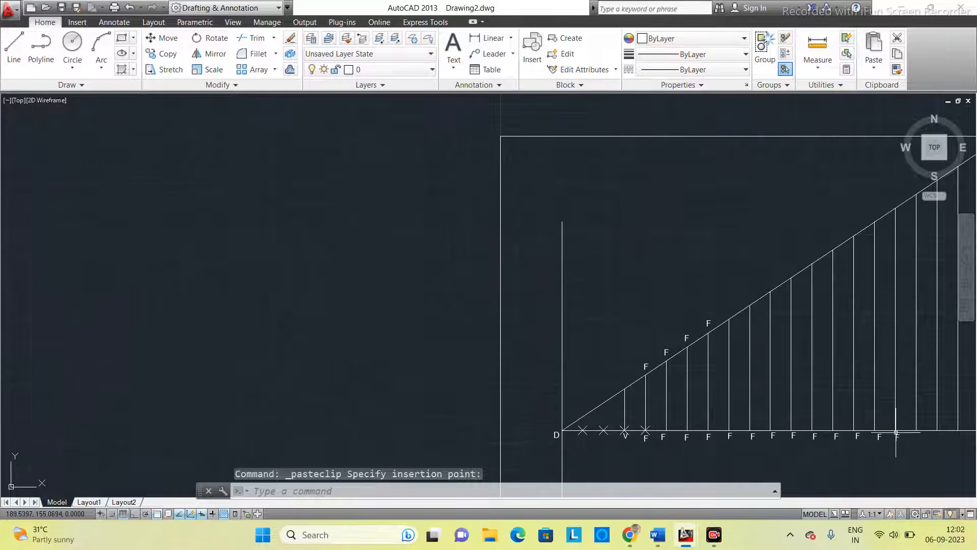
mouse_move(900, 441)
middle_down()
mouse_move(568, 454)
mouse_move(617, 427)
middle_up()
key(ctrl+v)
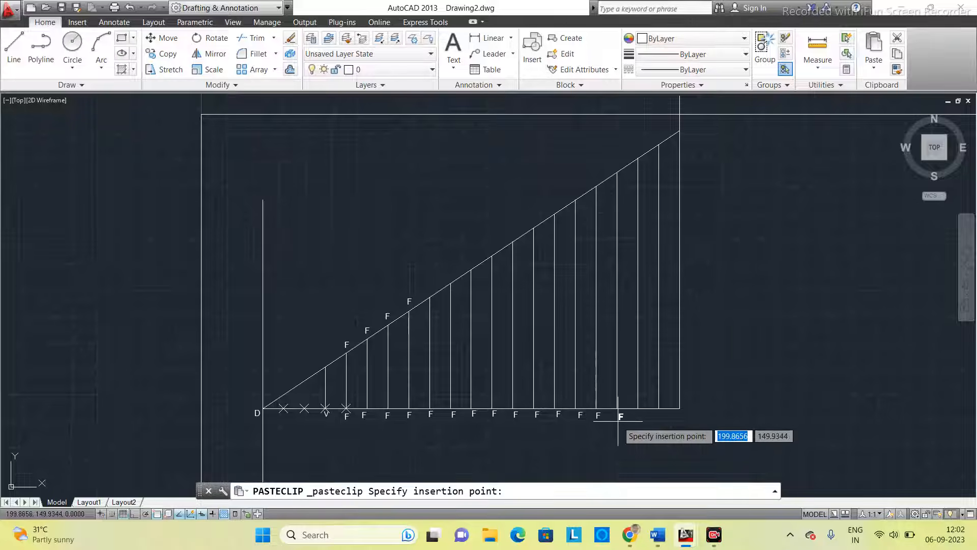
click(617, 420)
key(ctrl+v)
click(637, 421)
key(ctrl+v)
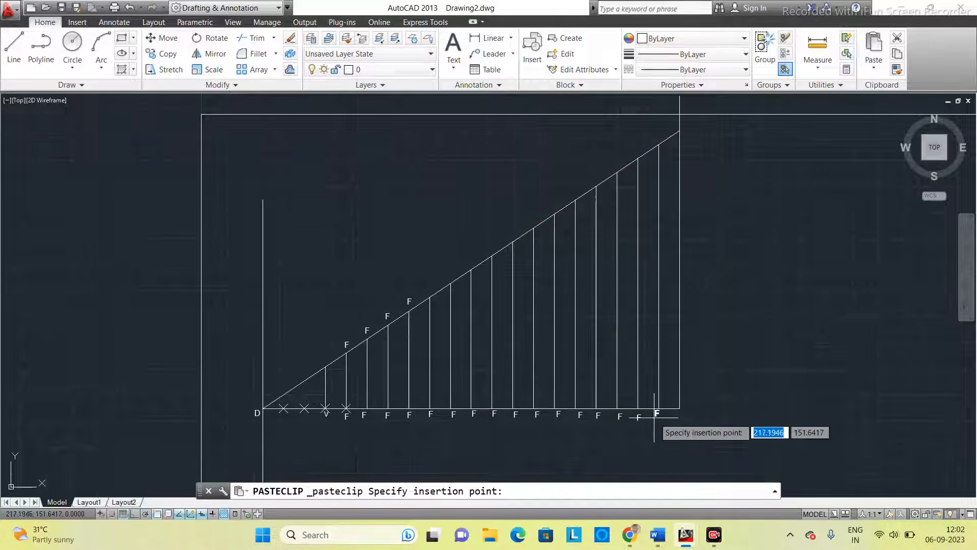
click(657, 418)
key(ctrl+v)
click(677, 418)
- Paste the F label above the inclined line at the tops of the third to sixth verticals to the right of F
key(ctrl+v)
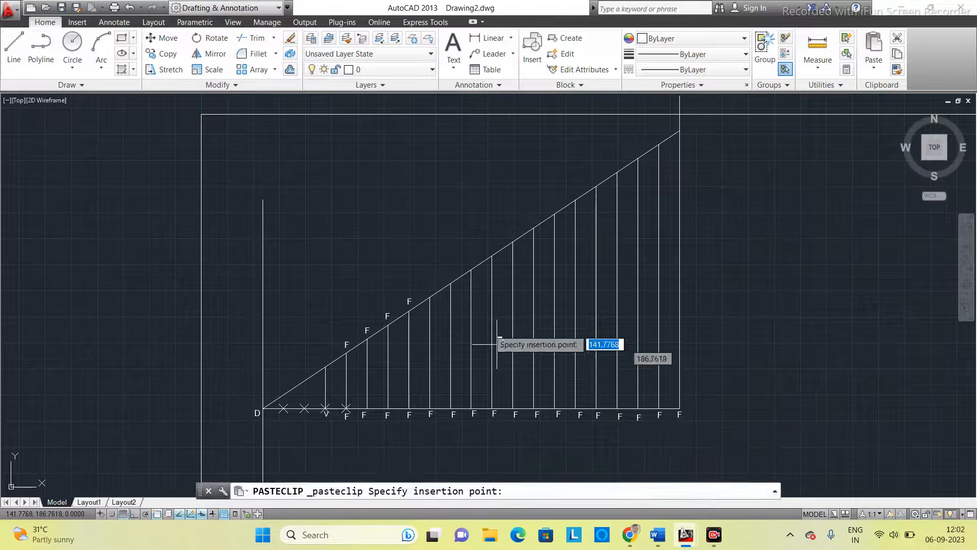
click(426, 287)
key(ctrl+v)
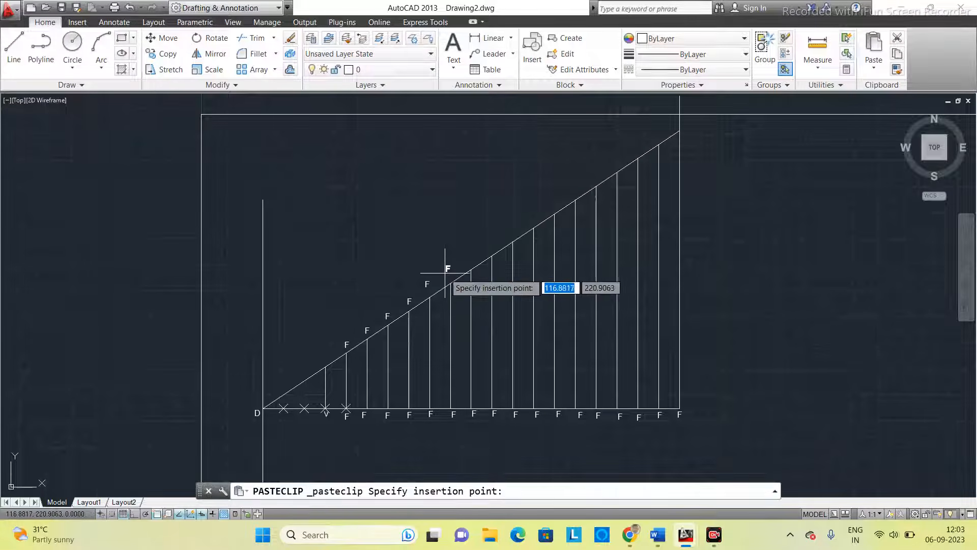
click(445, 273)
key(ctrl+v)
click(472, 257)
key(ctrl+v)
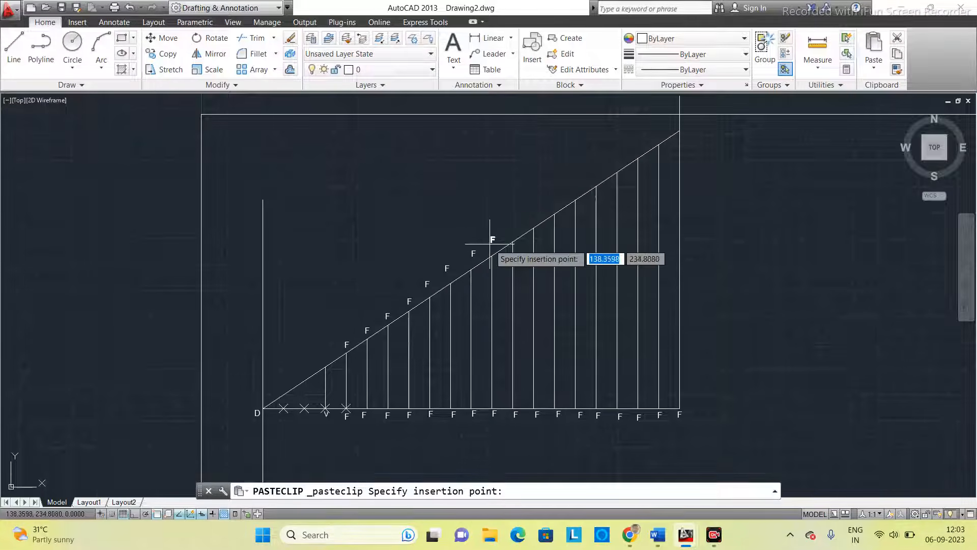
click(492, 243)
- Paste the F label above the inclined line at the tops of the seventh to tenth verticals to the right of F
key(ctrl+v)
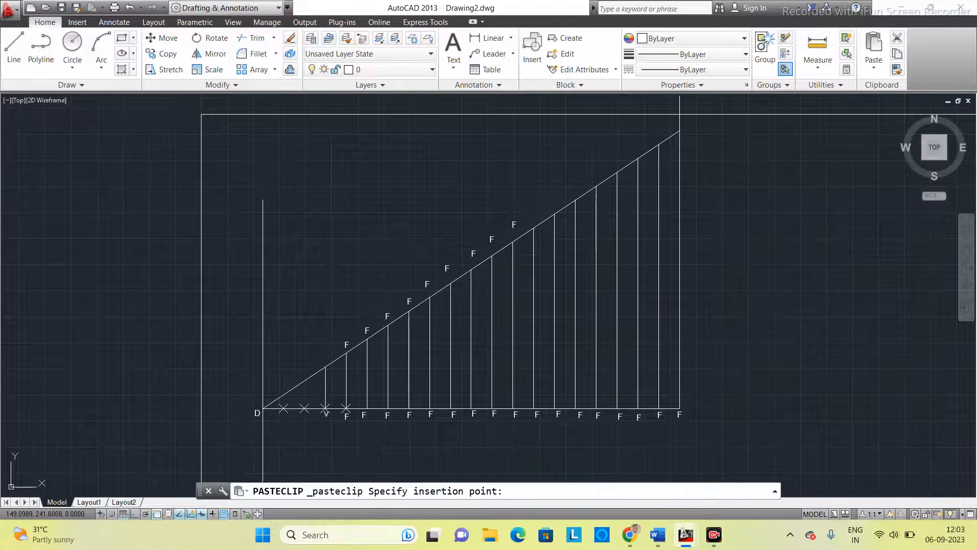
click(534, 215)
key(ctrl+v)
click(553, 201)
key(ctrl+v)
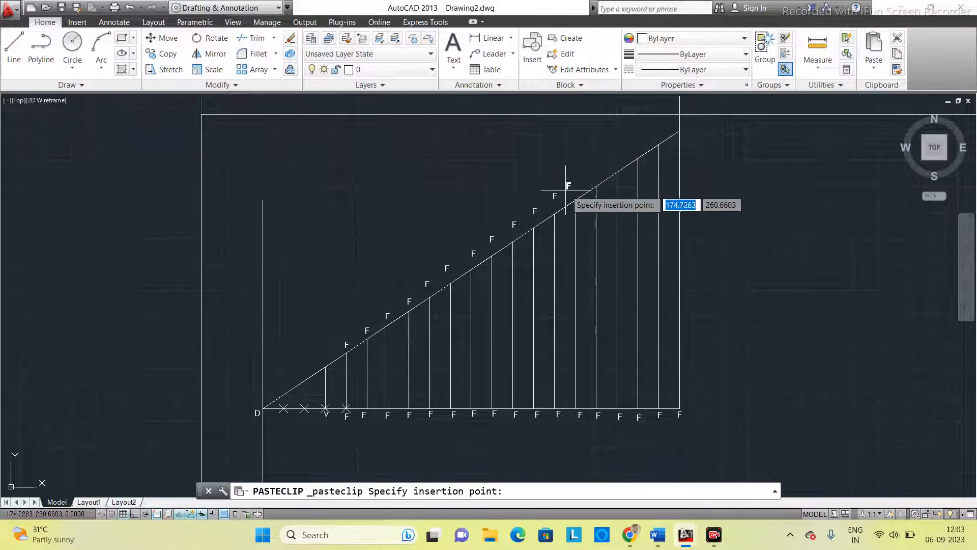
click(571, 189)
- Paste the F label above the inclined line at the tops of the last four verticals before the 150 mm vertical line
key(ctrl+v)
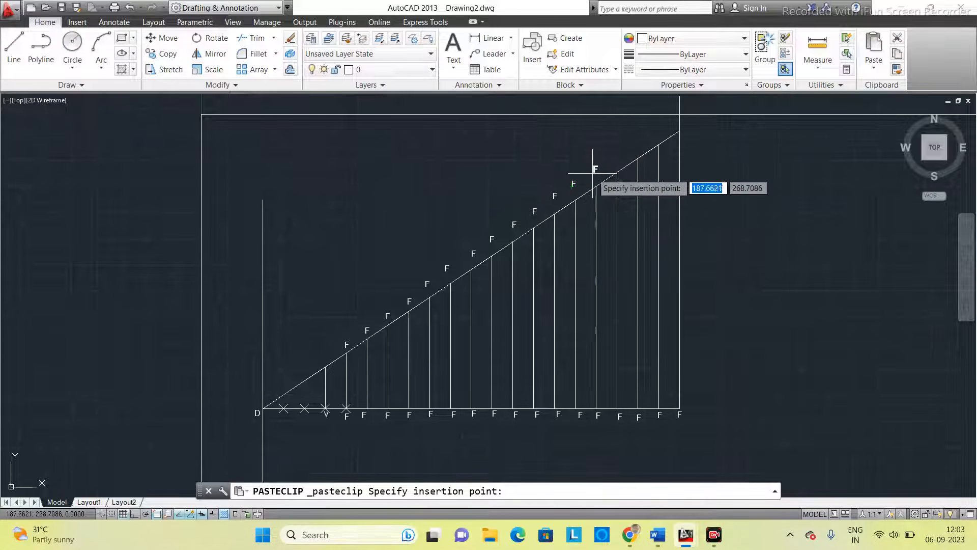
click(593, 174)
key(ctrl+v)
click(615, 159)
key(ctrl+v)
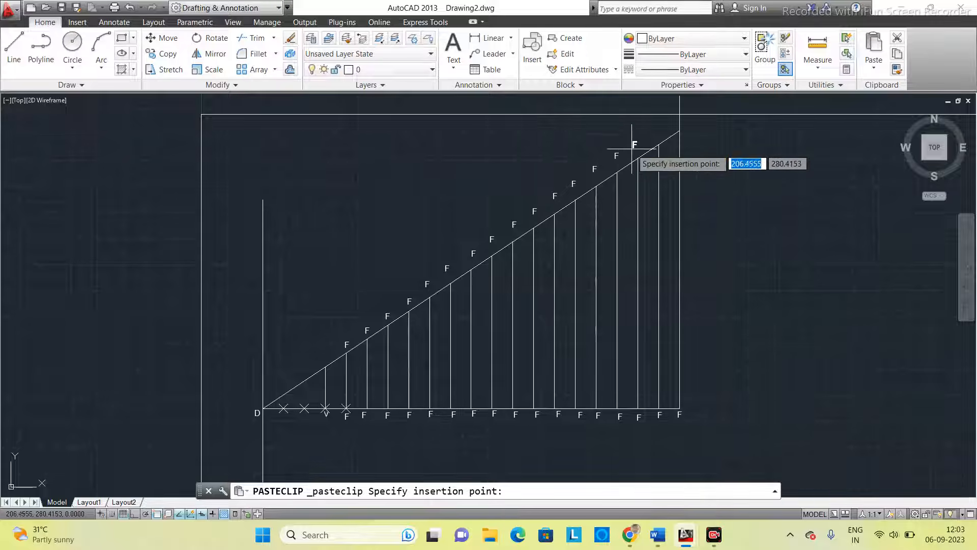
click(635, 146)
key(ctrl+v)
click(656, 135)
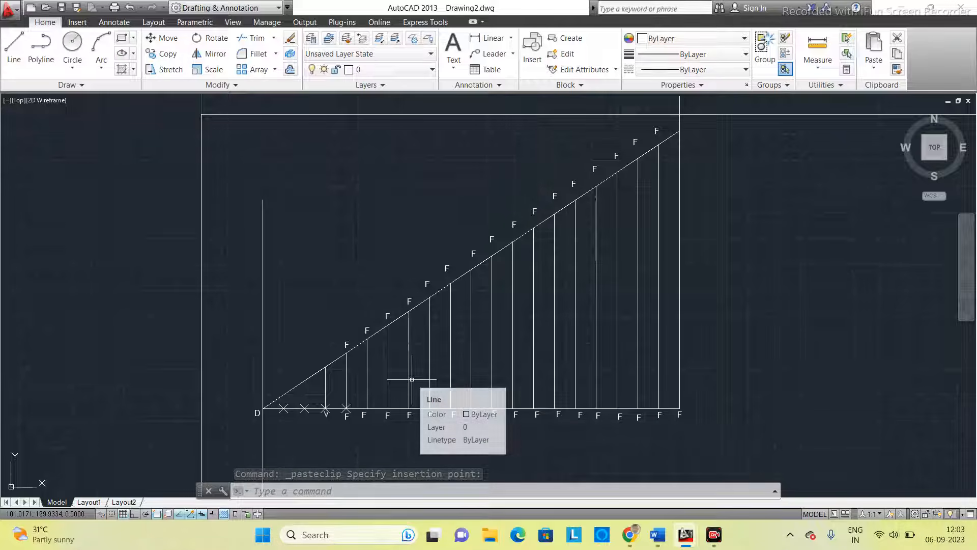
- Change the labels of the vertical midway between V and F to 1 below and 1' above, and the label above F to F'
scroll(351, 439, up, 2)
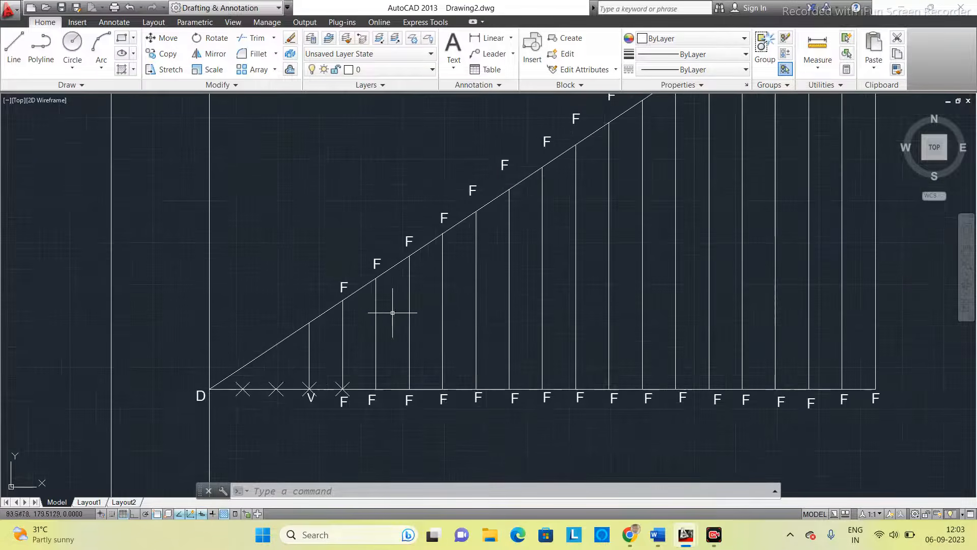
double_click(343, 402)
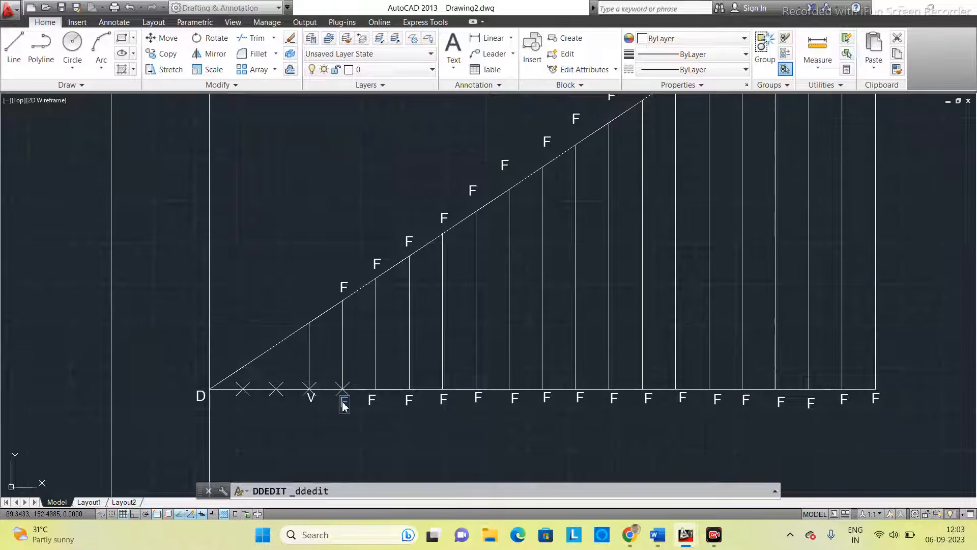
key(Return)
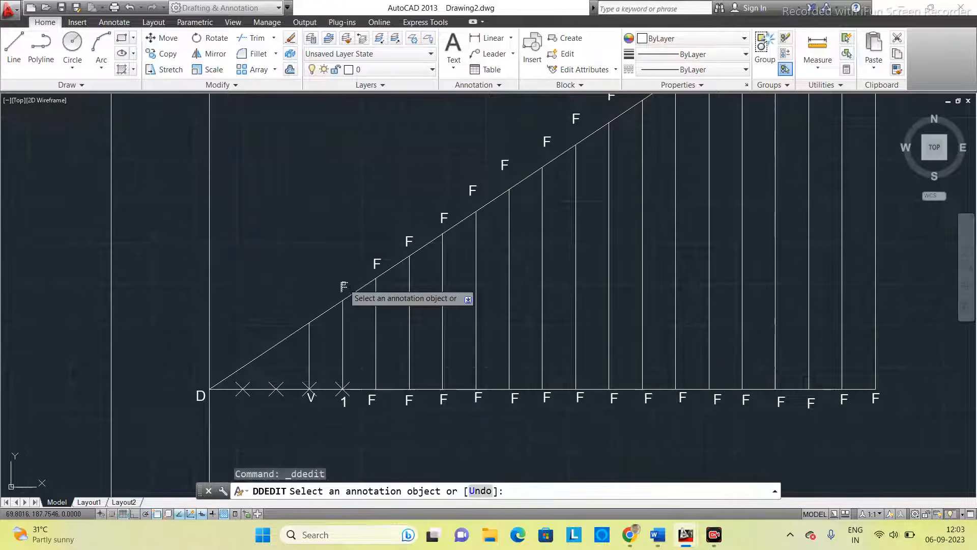
click(345, 288)
text(1)
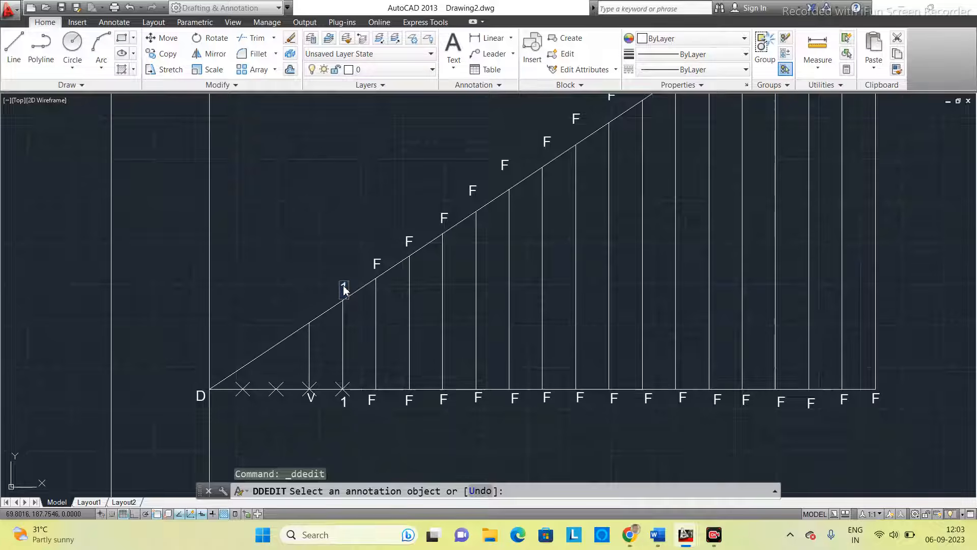
text(')
key(Return)
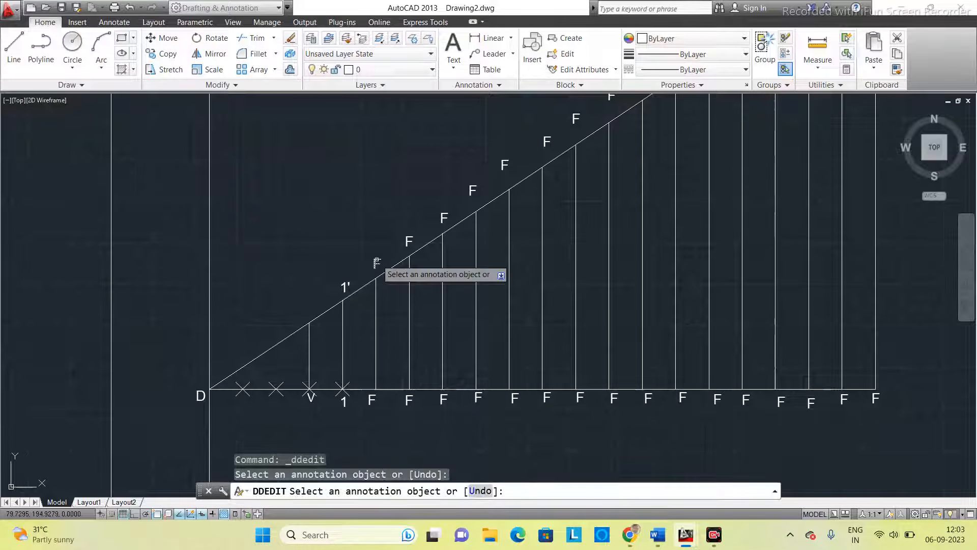
click(377, 264)
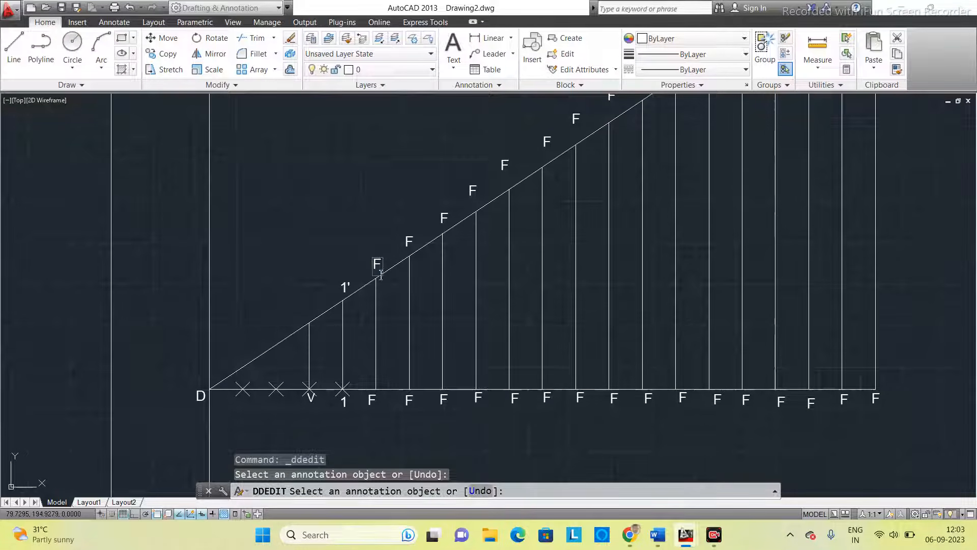
key(Return)
- Change the labels of the first vertical to the right of F to 2 below and 2' above
click(408, 400)
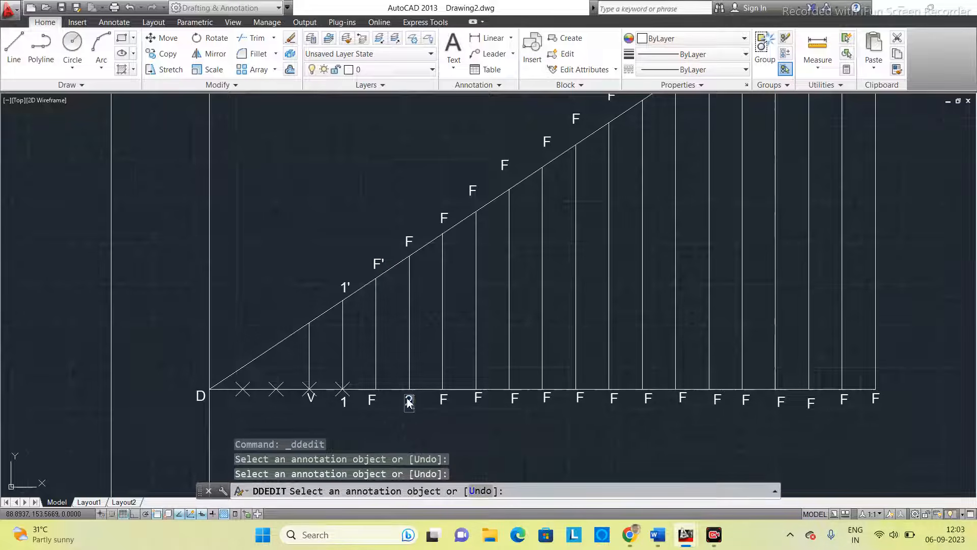
text(2)
key(Return)
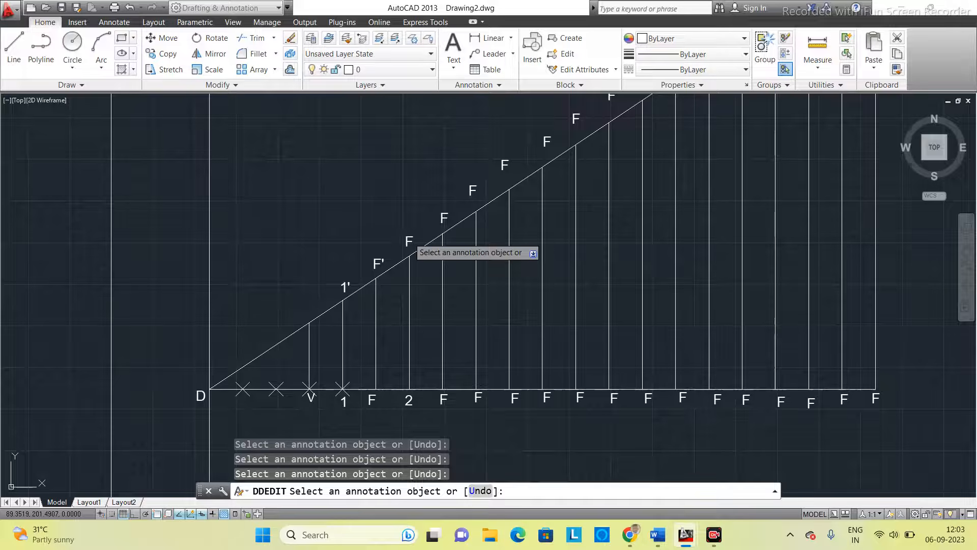
click(409, 241)
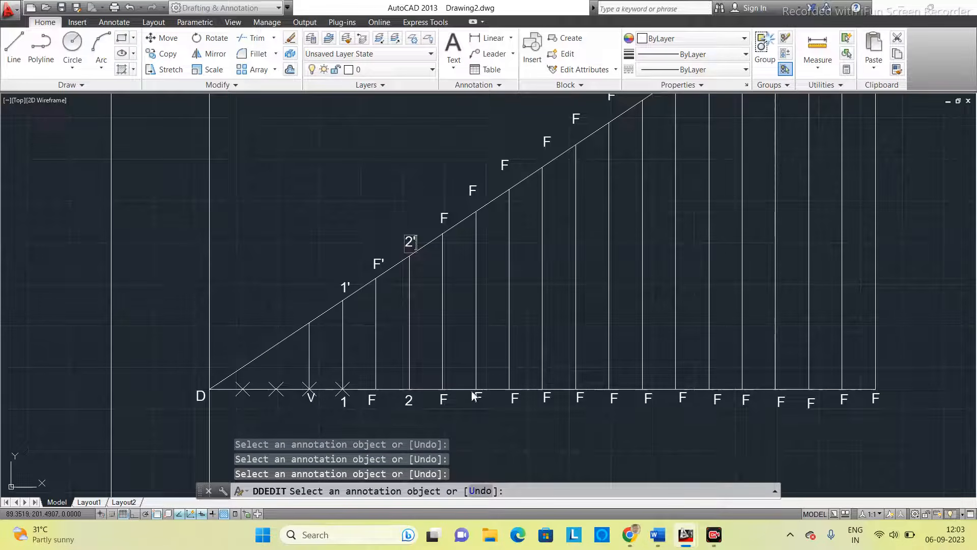
text(2')
key(Return)
- Change the labels of the second vertical to the right of F to 3 below and 3' above
click(444, 399)
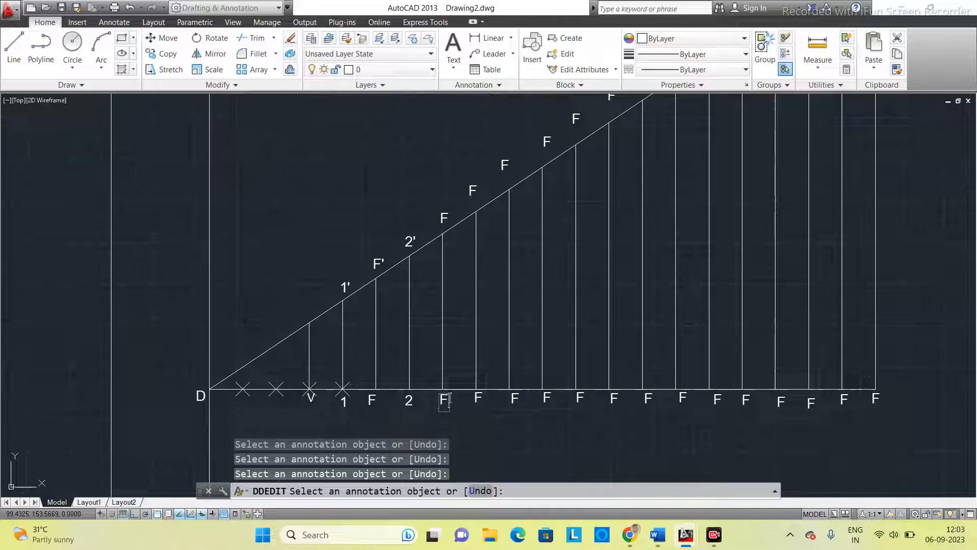
text(3)
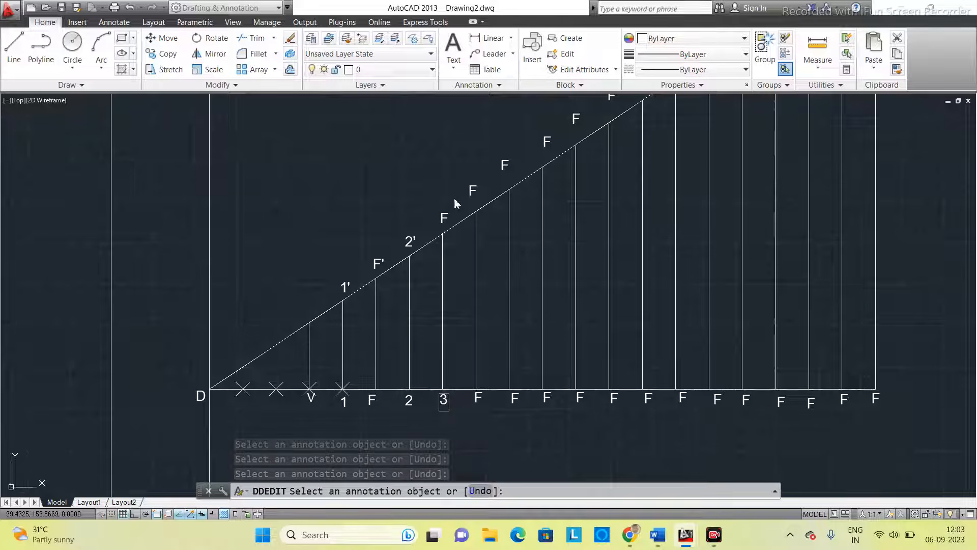
key(Return)
click(444, 218)
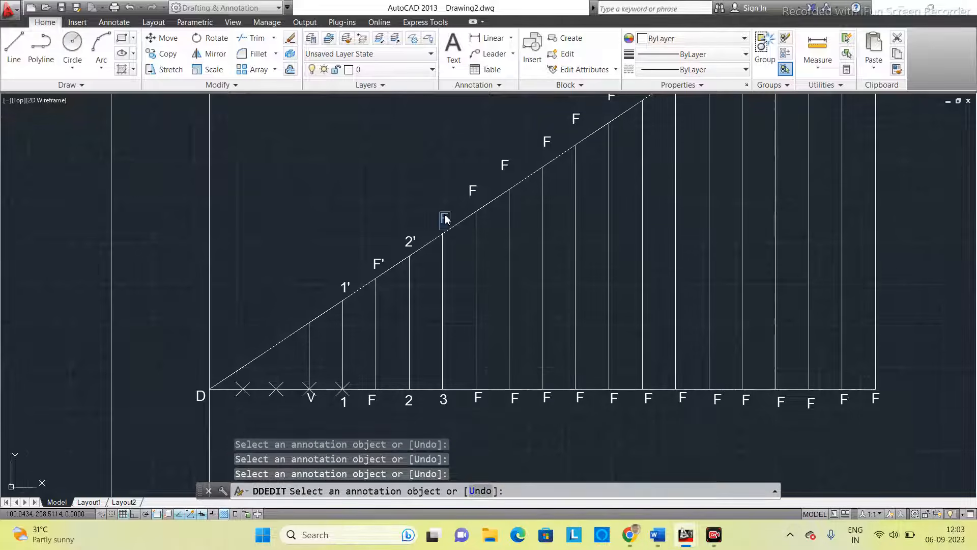
text(3')
key(Return)
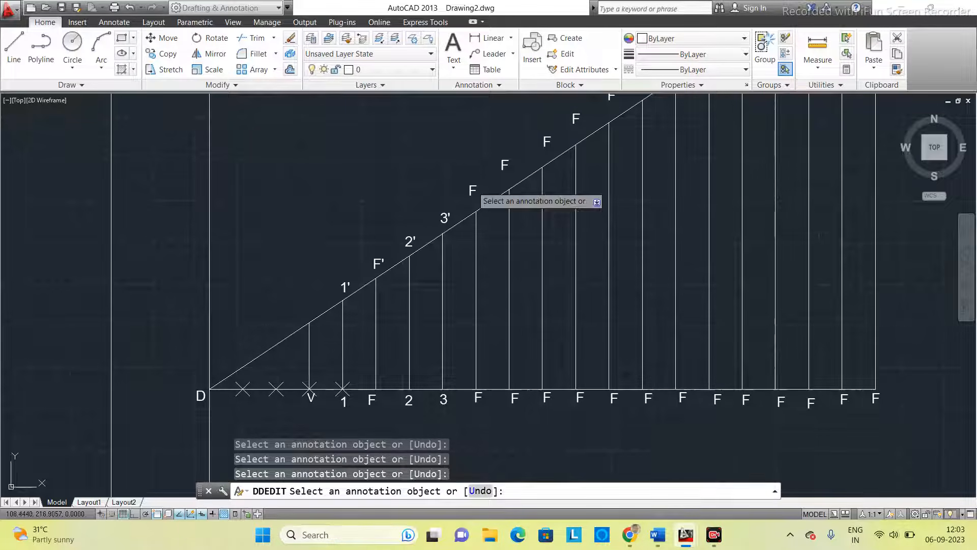
- Change the labels of the third vertical to the right of F to 4' above and 4 below
click(473, 191)
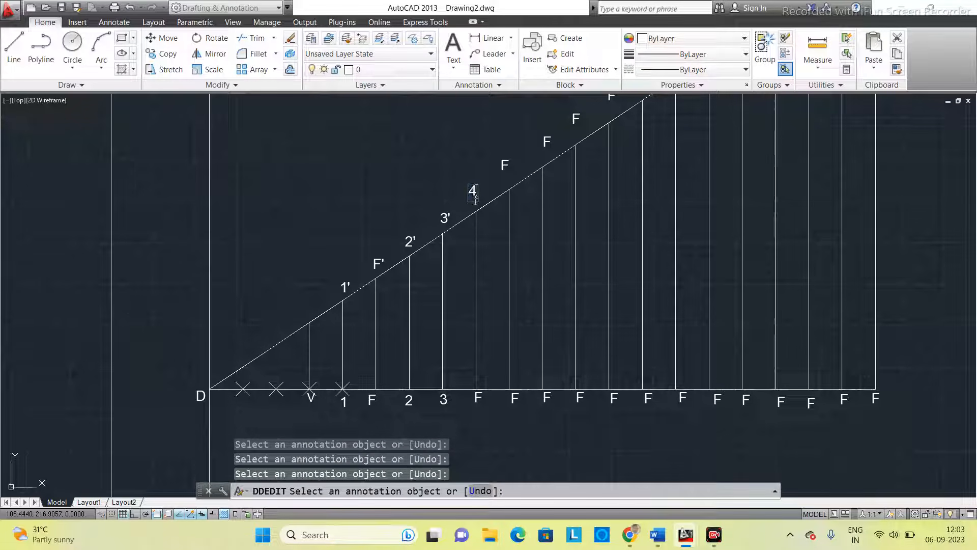
text(4')
key(Return)
click(479, 397)
text(4)
key(Return)
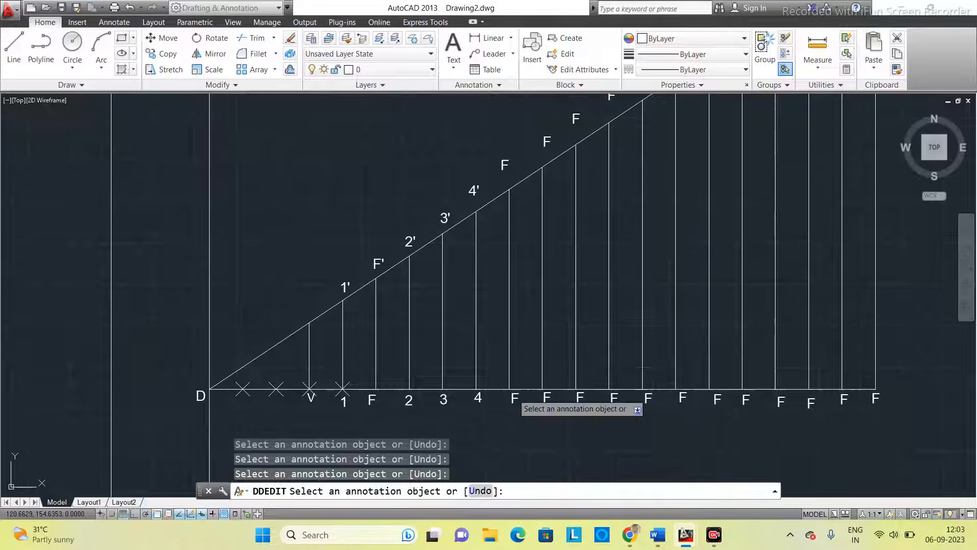
- Change the labels of the fourth vertical to the right of F to 5 below and 5' above
click(523, 402)
text(5)
key(Return)
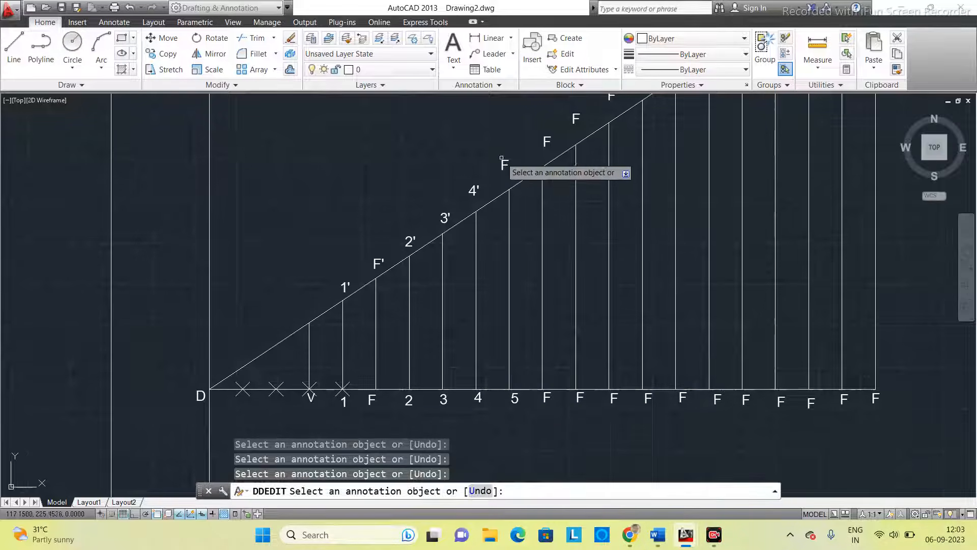
click(504, 165)
text(5)
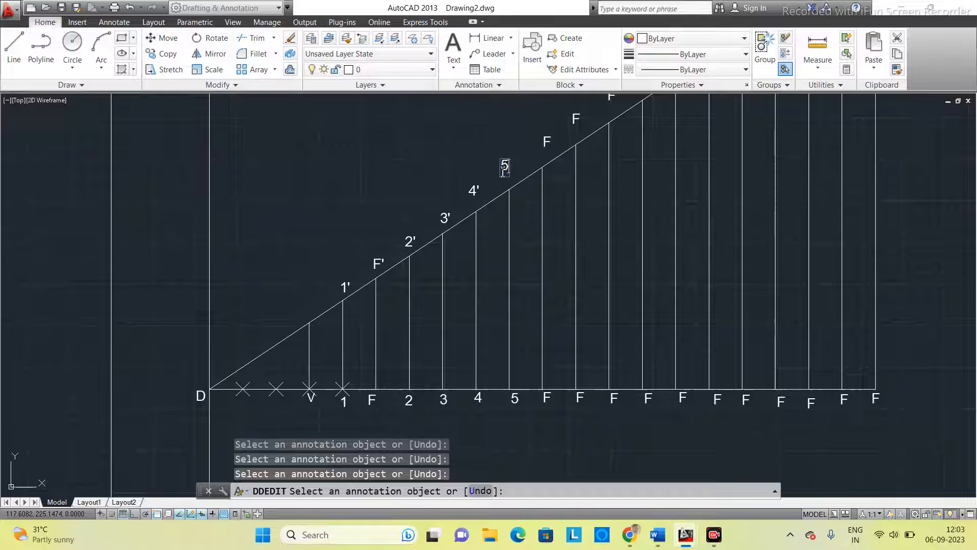
text(')
key(Return)
- Change the label above the fifth vertical to the right of F to 6'
click(552, 159)
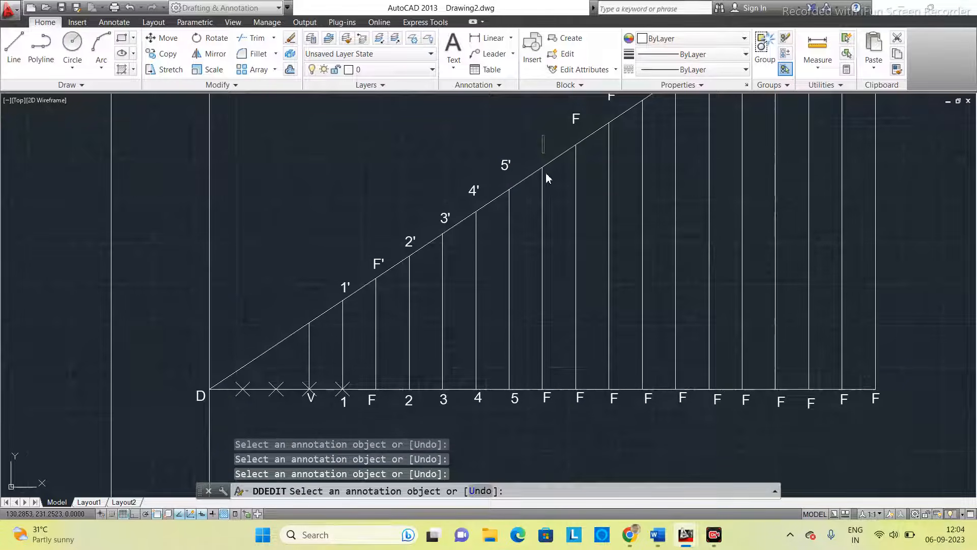
text(6')
key(Return)
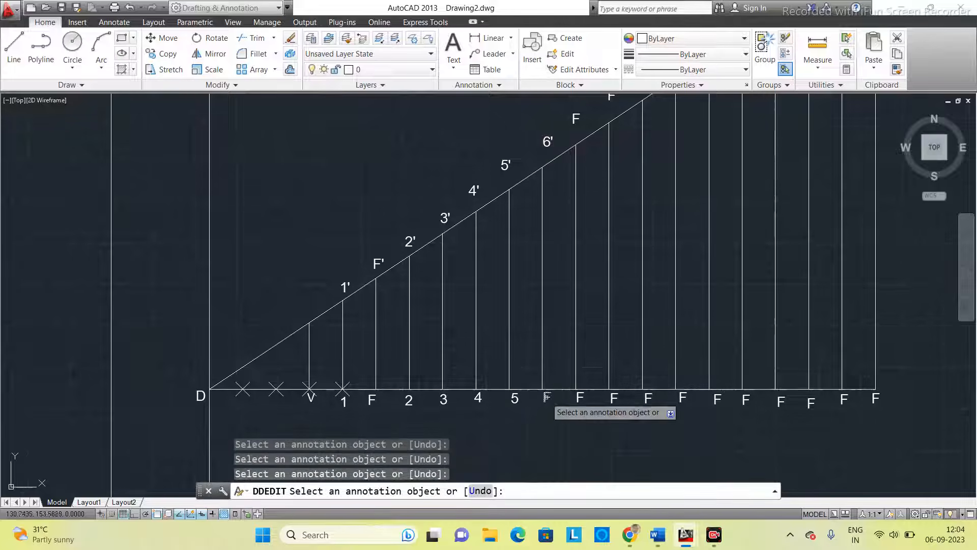
- Change the label below the fifth vertical to the right of F to 6
click(547, 398)
text(6)
key(Return)
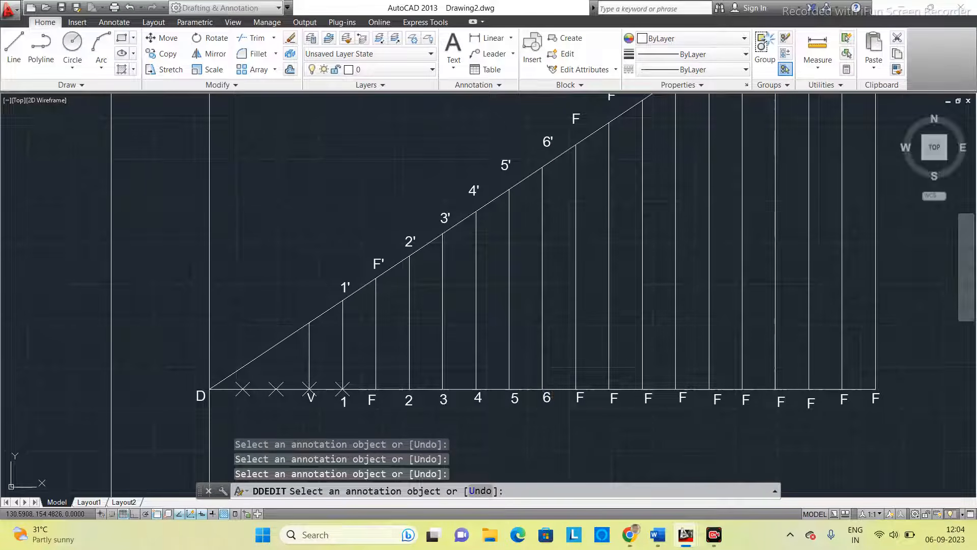
- Change the labels of the sixth vertical to the right of F to 7 below and 7' above
click(580, 398)
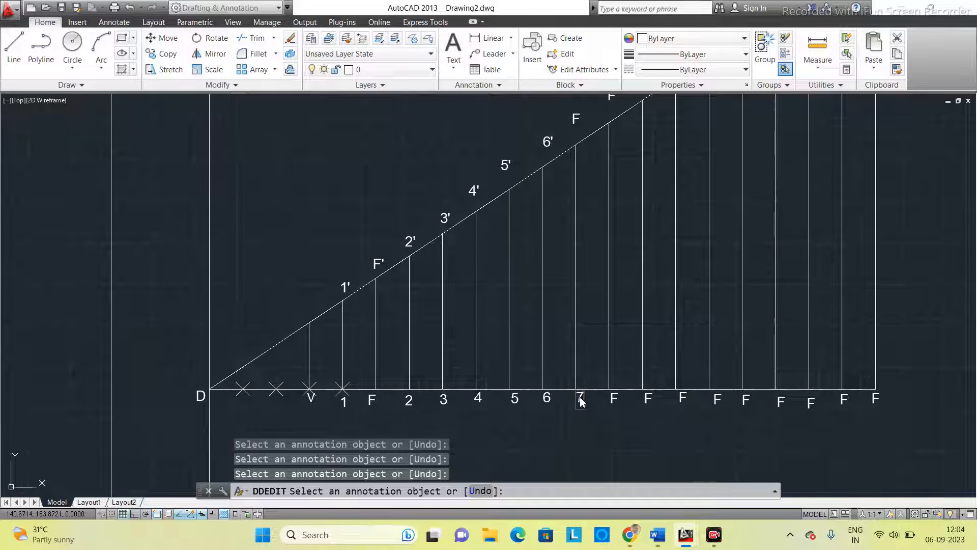
scroll(582, 402, down, 3)
text(7)
key(Return)
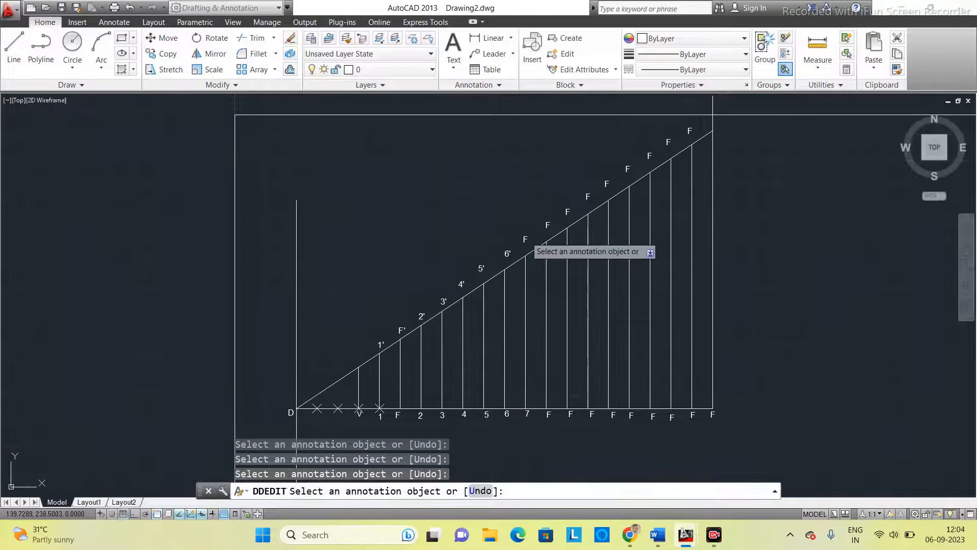
click(526, 239)
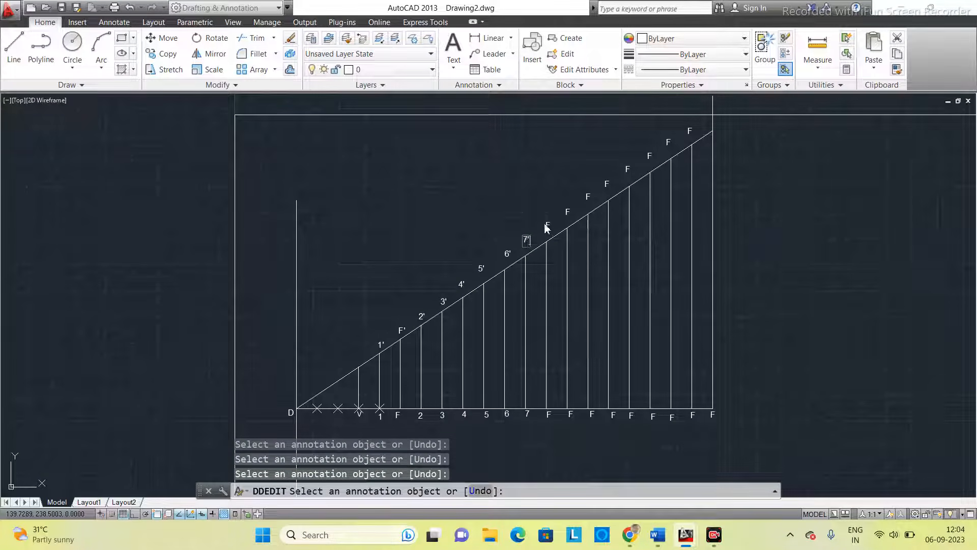
text(7')
key(Return)
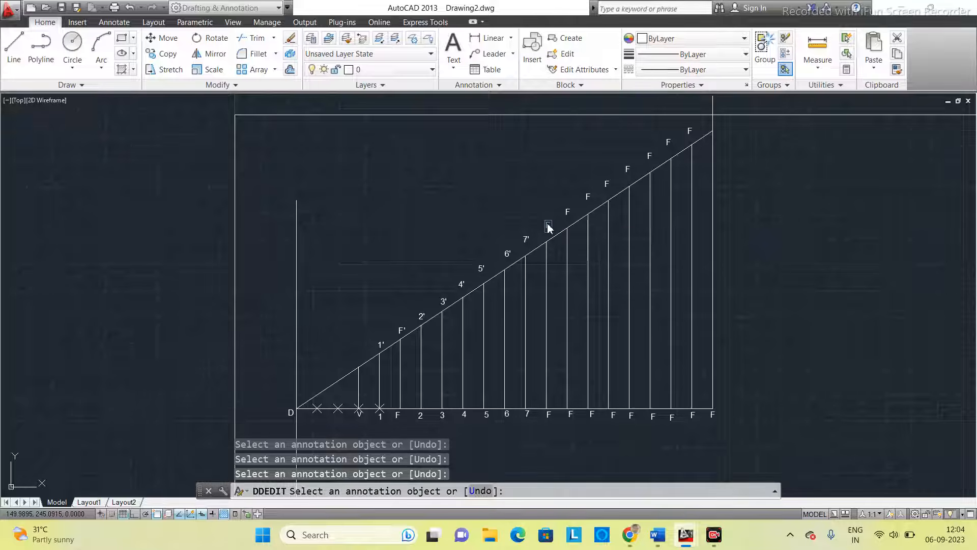
- Change the labels of the seventh vertical to the right of F to 8' above and 8 below
text(8')
key(Return)
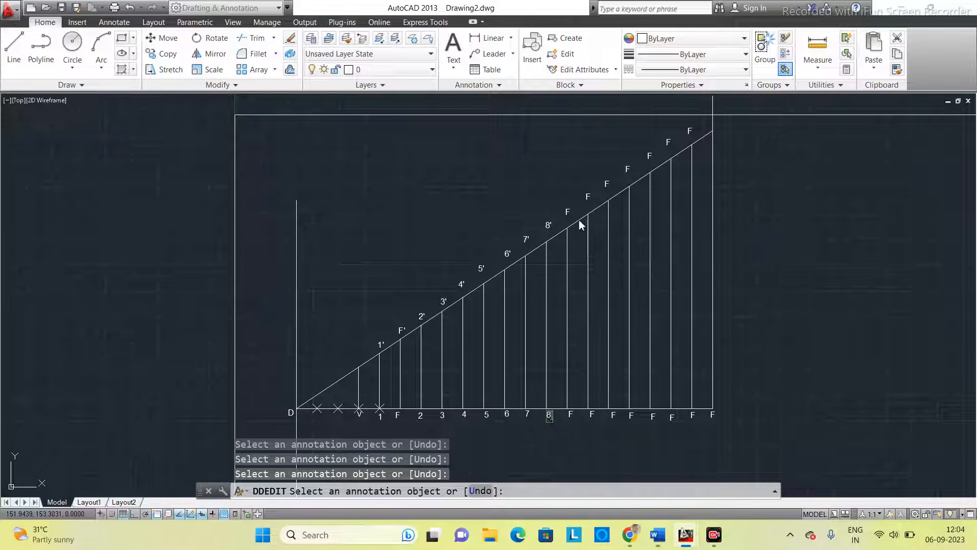
key(Return)
- Change the labels of the eighth vertical to the right of F to 9' above and 9 below
key(Return)
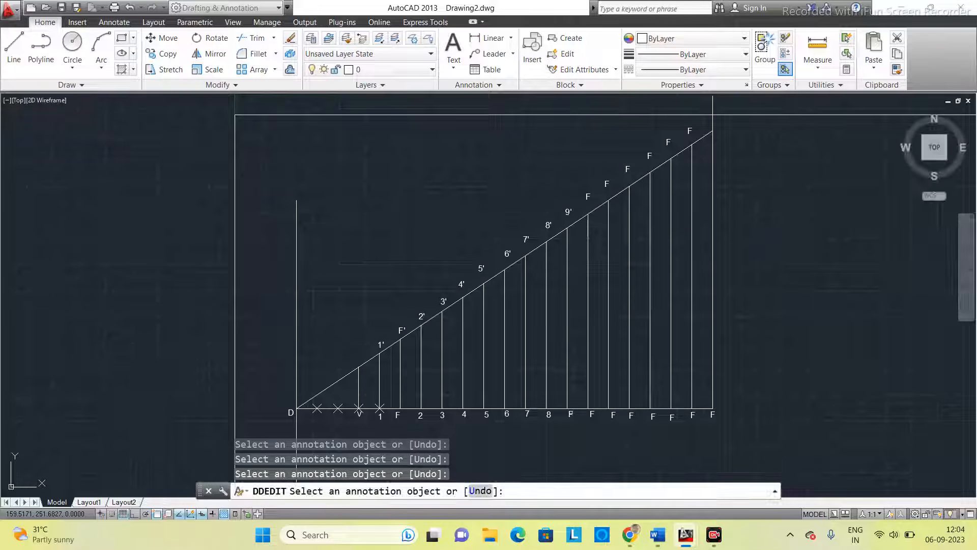
click(571, 415)
text(9)
key(Return)
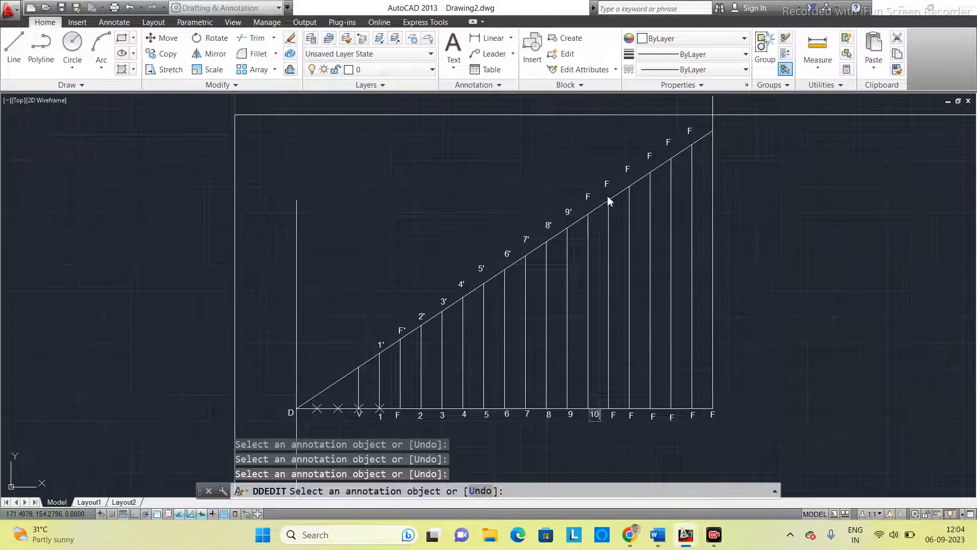
- Change the labels of the ninth vertical to the right of F to 10 below and 10' above
key(Return)
click(588, 198)
text(10)
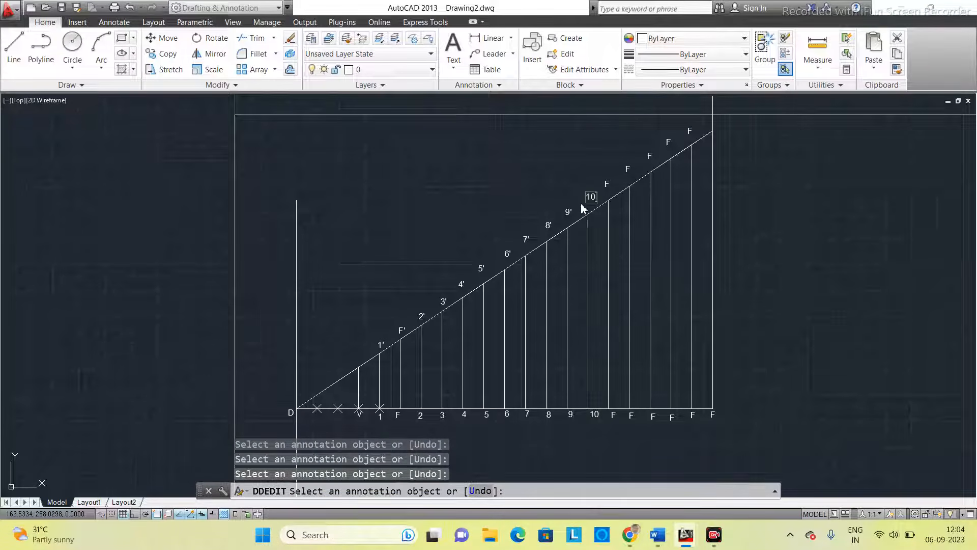
text(')
key(Return)
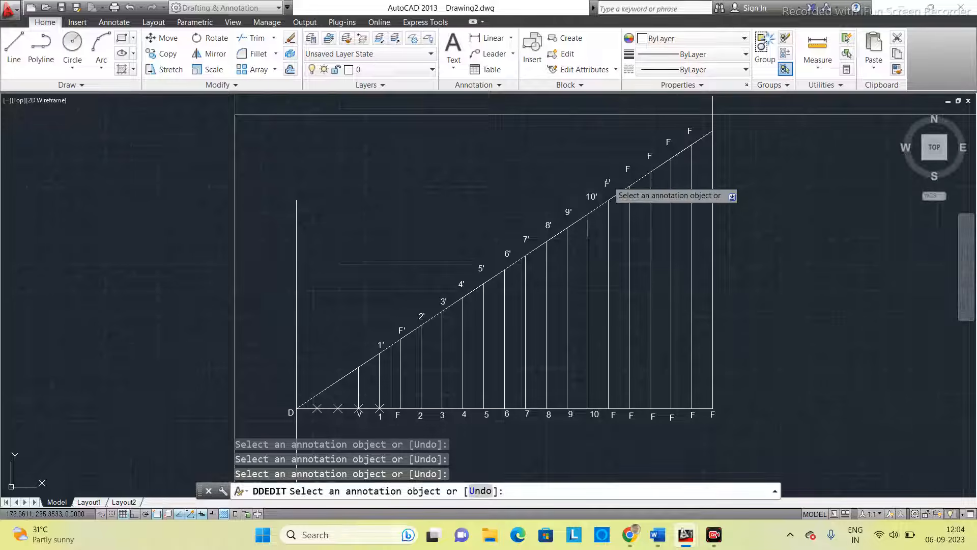
- Change the labels of the tenth vertical to the right of F to 11' above and 11 below
click(608, 185)
text(11')
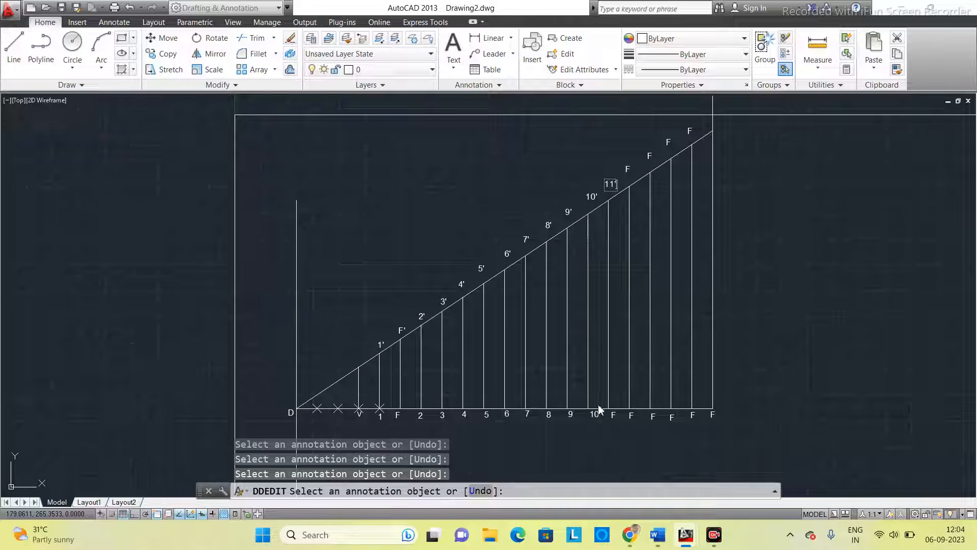
key(Return)
click(613, 416)
key(Return)
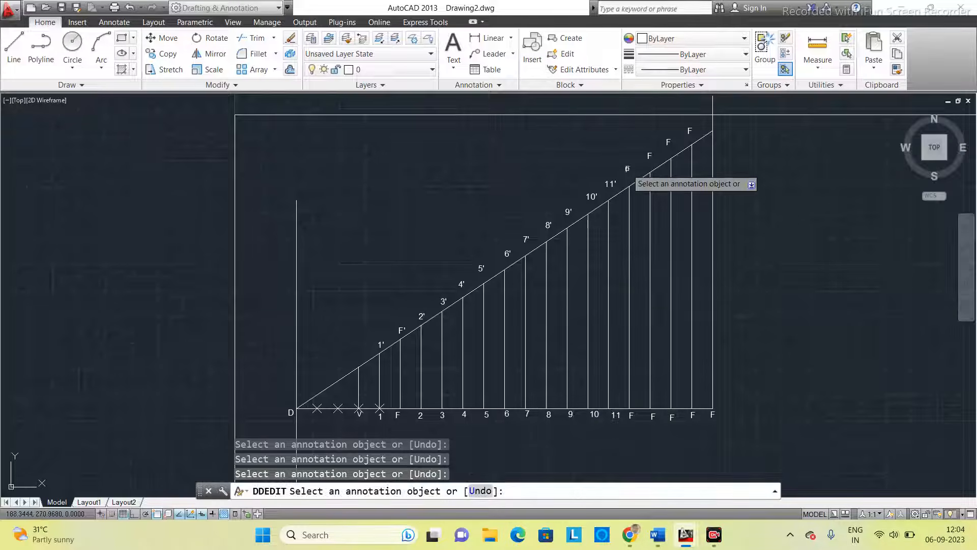
- Change the labels of the eleventh vertical to the right of F to 12' above and 12 below
click(628, 170)
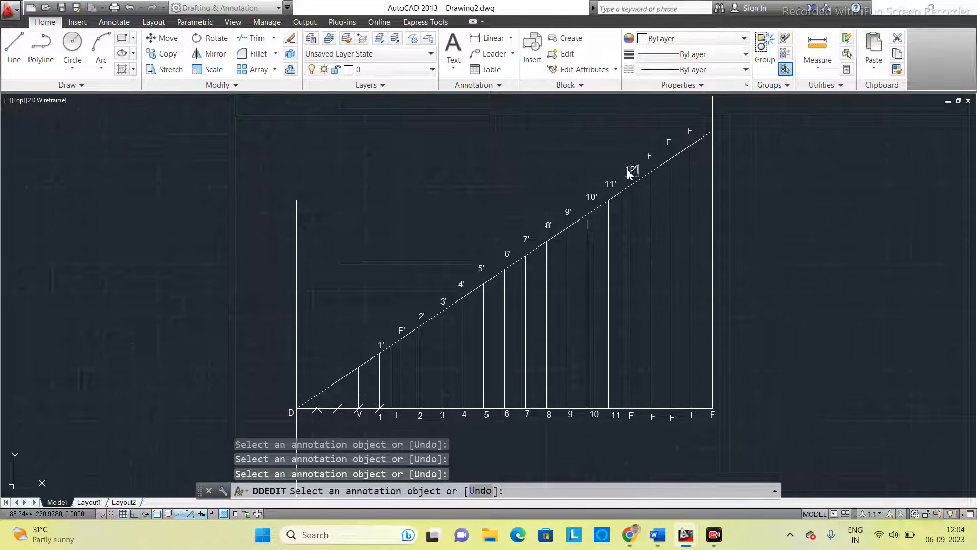
text(12')
key(Return)
click(634, 419)
key(Return)
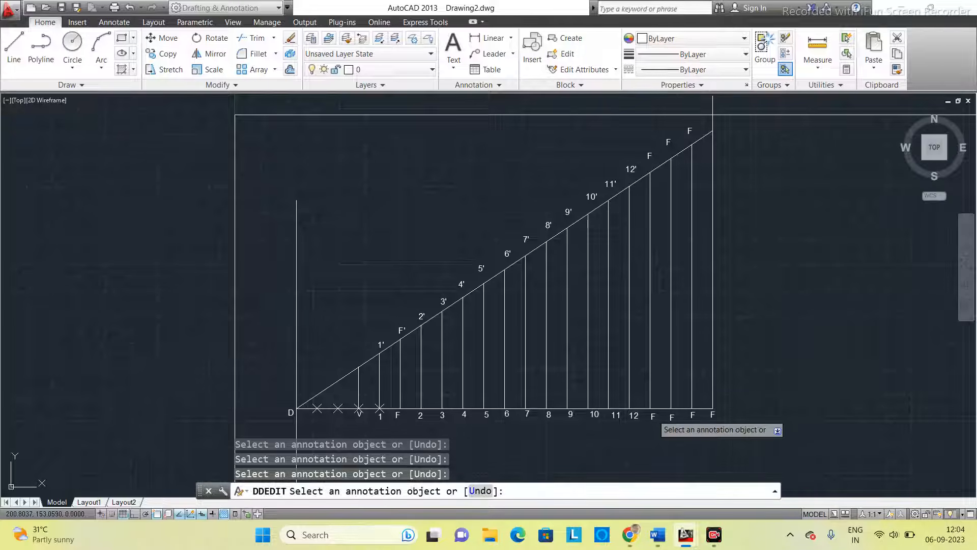
- Change the labels of the twelfth vertical to the right of F to 13 below and 13' above
click(655, 418)
key(Return)
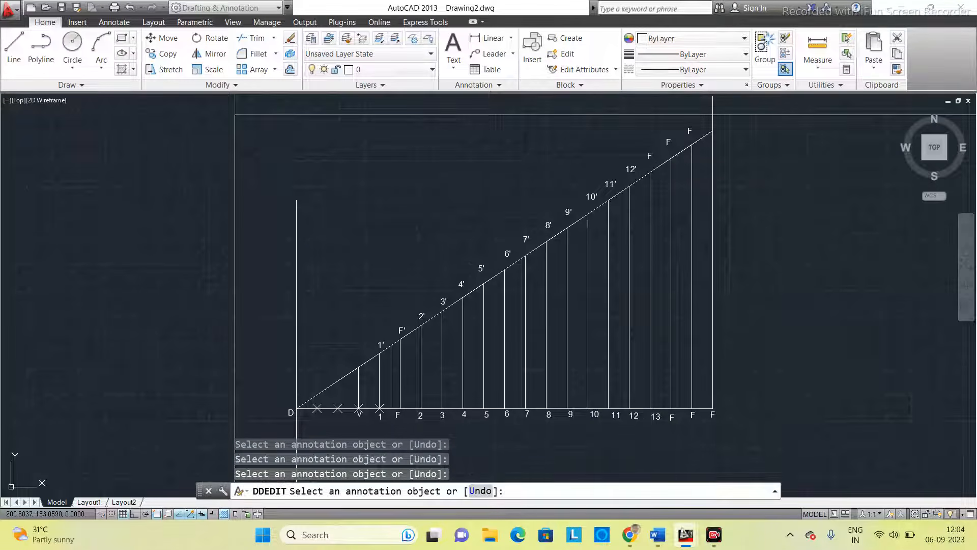
click(650, 156)
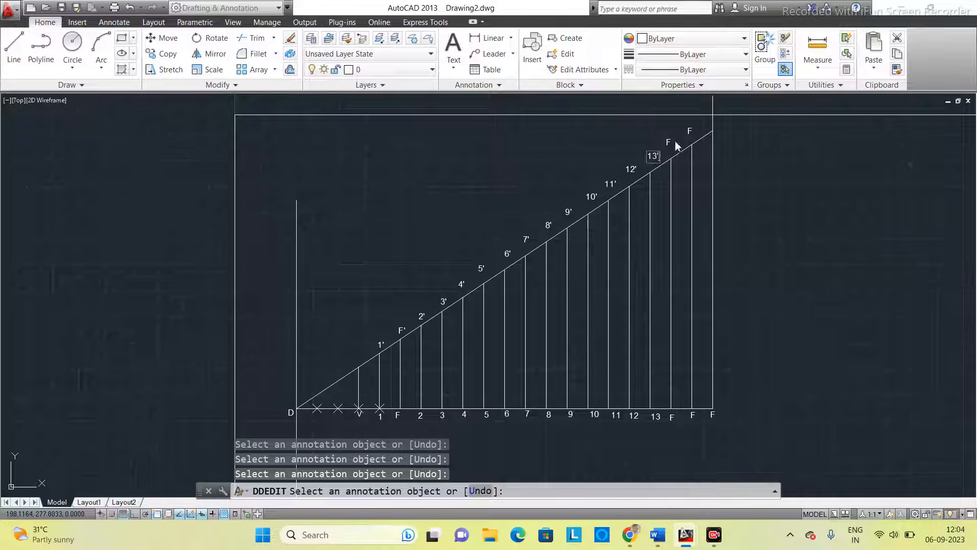
key(Return)
- Change the labels of the thirteenth vertical to the right of F to 14' above and 14 below
click(669, 146)
text(14')
key(Return)
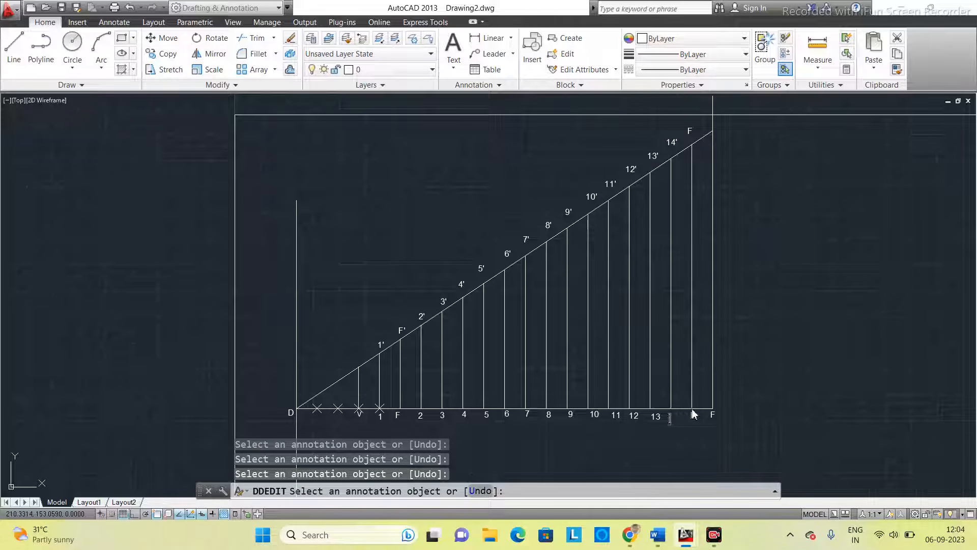
text(14)
key(Return)
- Change the labels of the fourteenth vertical to the right of F to 15 below and 15' above
click(694, 416)
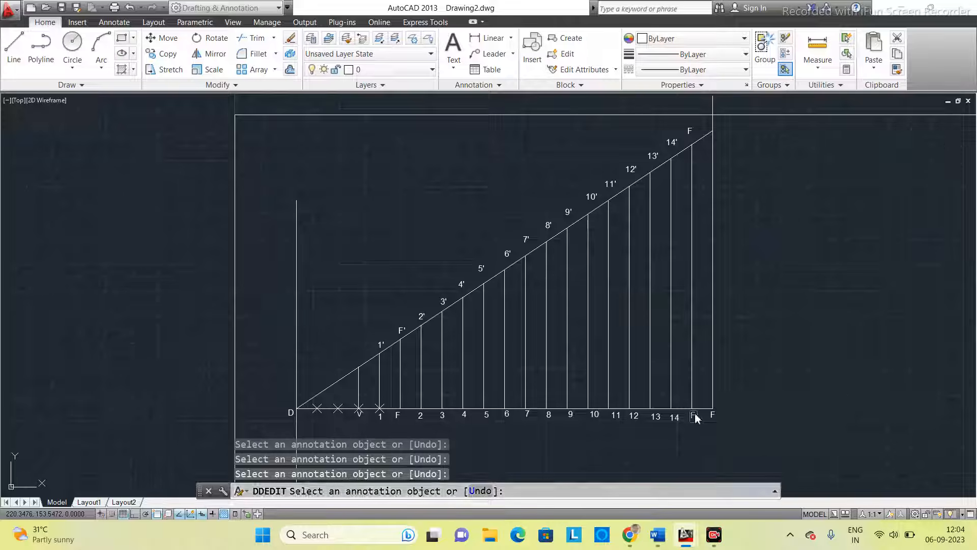
text(15)
key(Return)
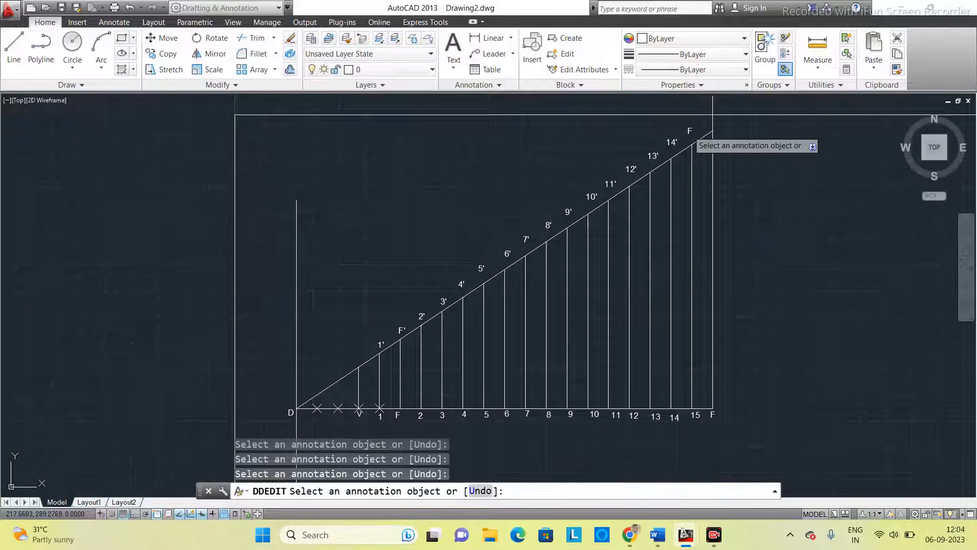
click(689, 131)
text(15)
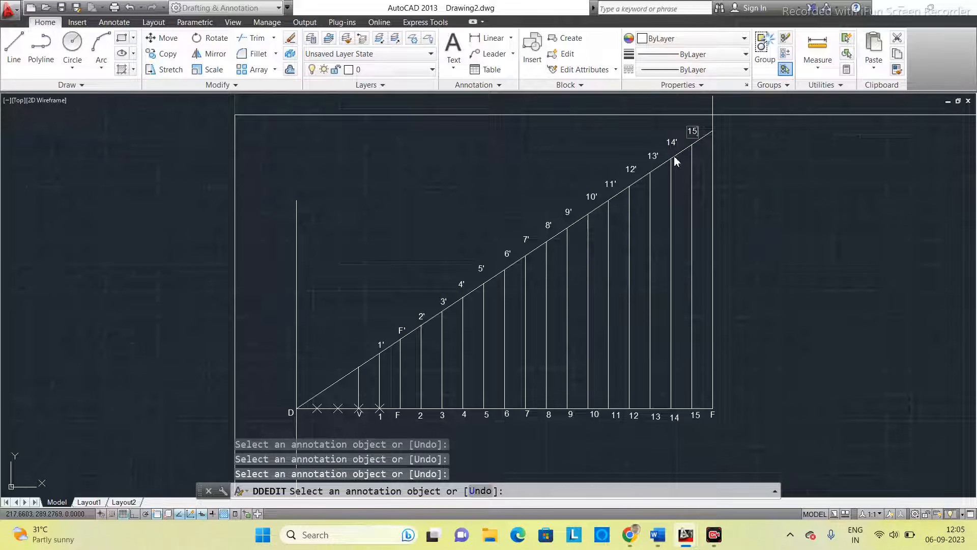
key(Return)
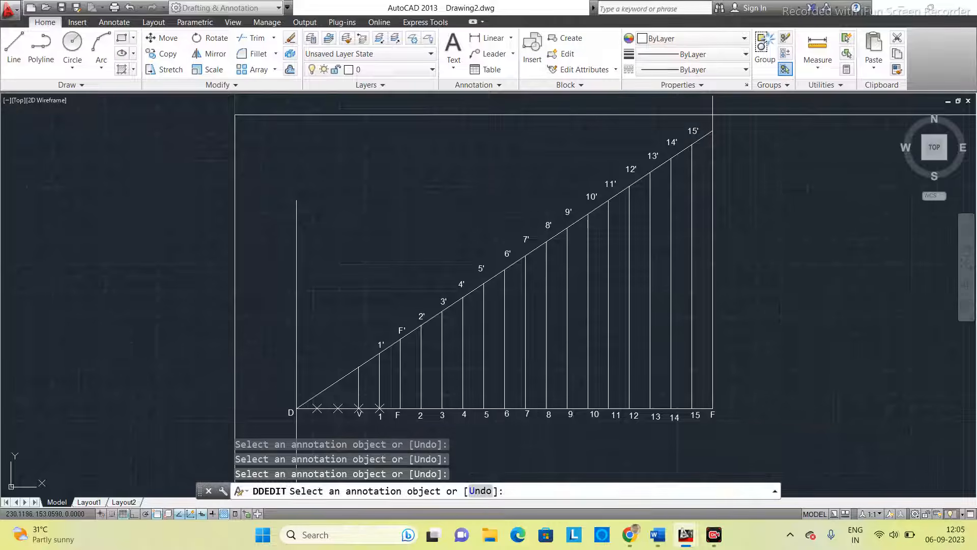
- Change the label below the last vertical, at the far end of the base line from D, to 16
click(713, 415)
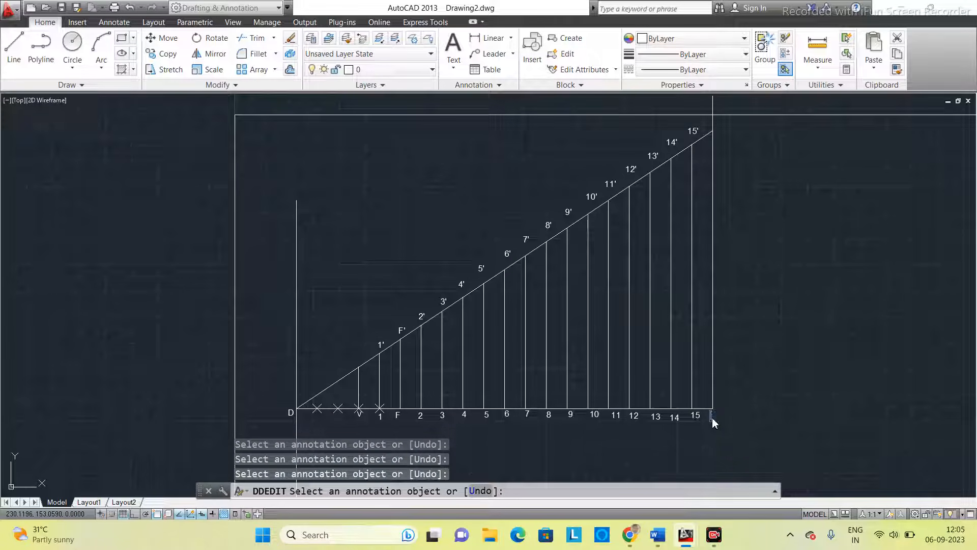
text(16)
key(Return)
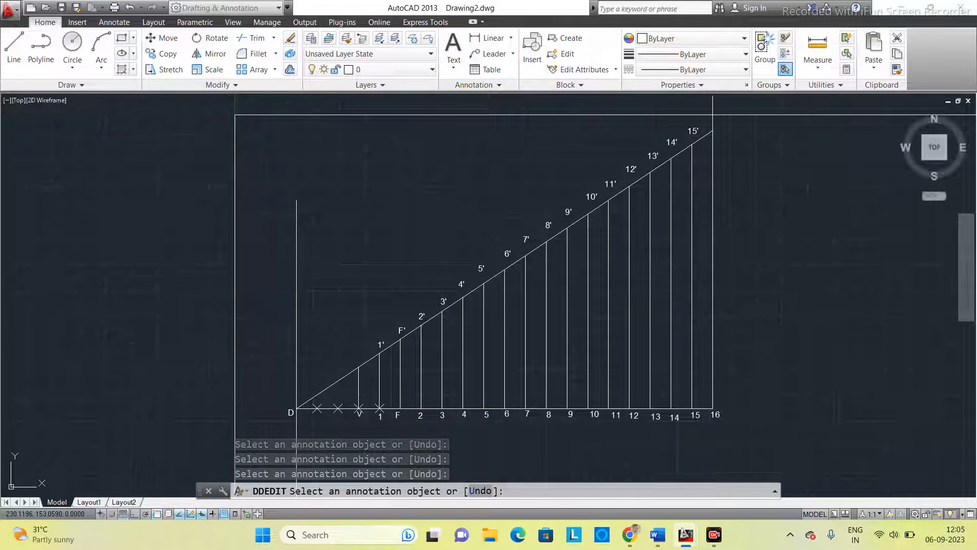
scroll(623, 312, up, 2)
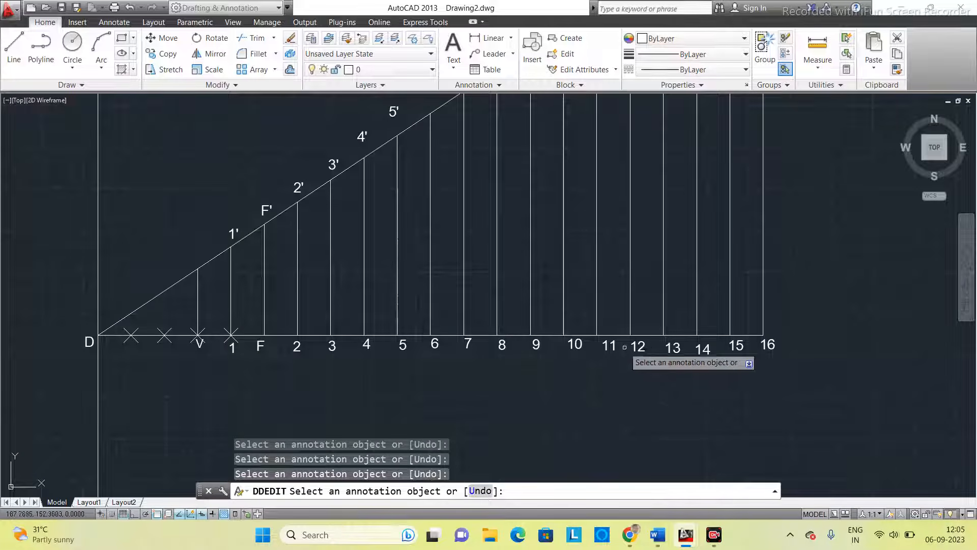
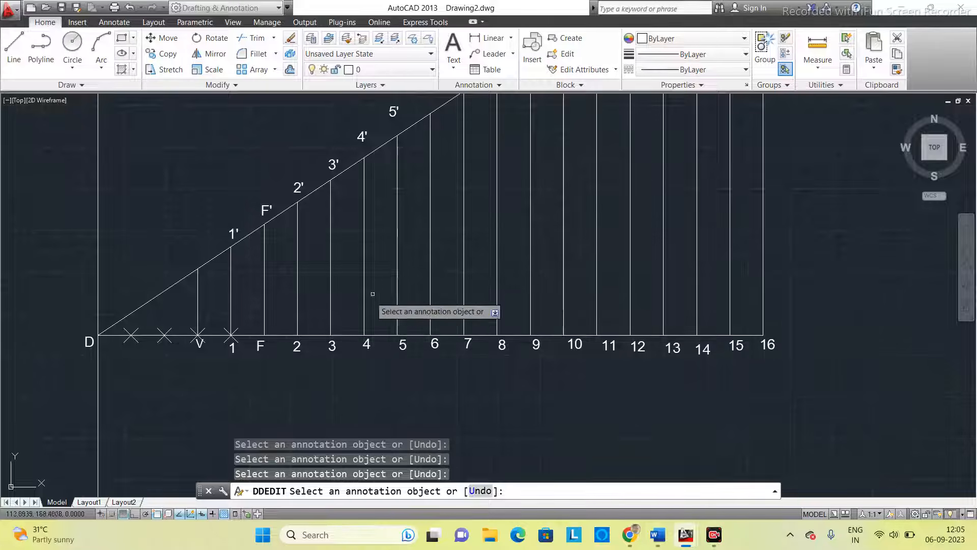
- Leave label editing and draw a circle centred on base point 1 with its radius reaching the inclined line at 1'
scroll(396, 285, down, 2)
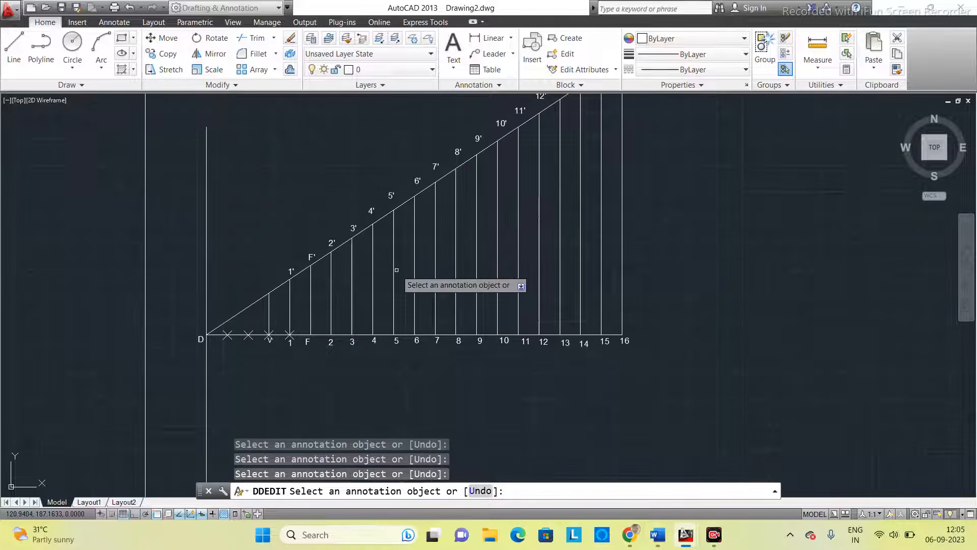
scroll(427, 273, up, 4)
scroll(426, 275, down, 2)
scroll(469, 279, up, 1)
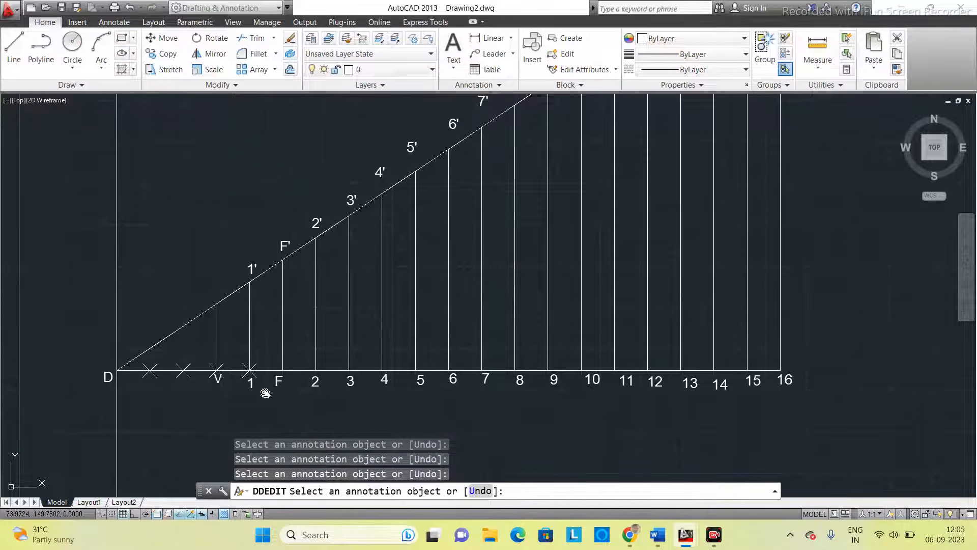
middle_drag(266, 393, 280, 380)
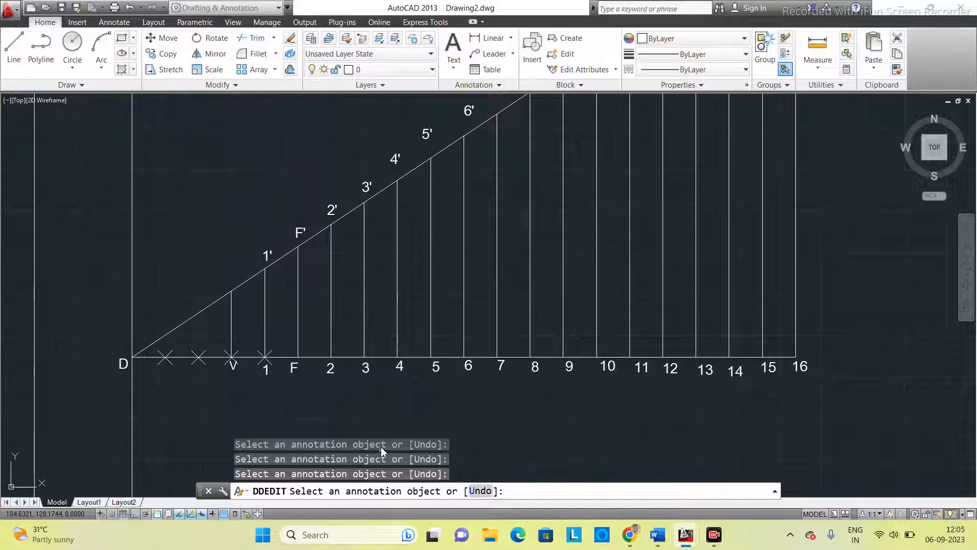
key(Escape)
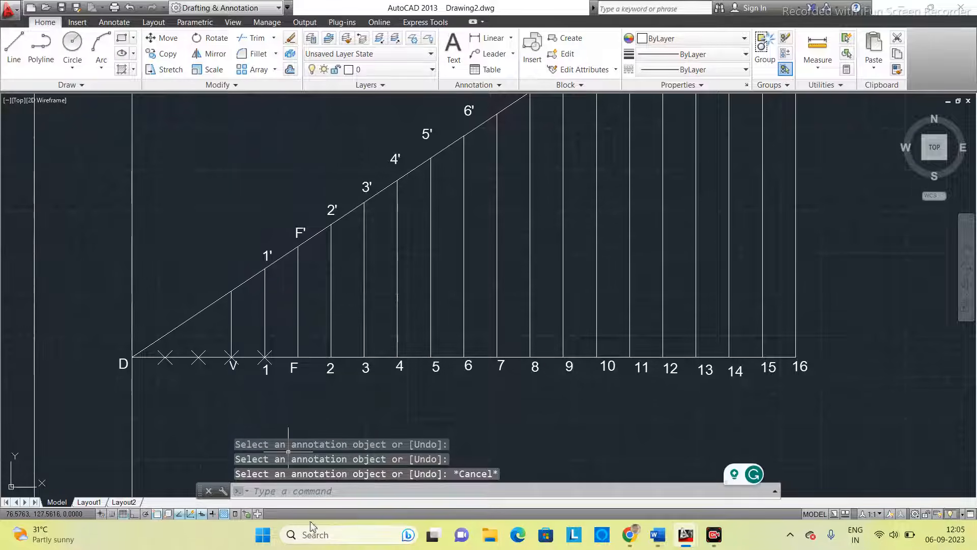
click(309, 492)
text(CIRC)
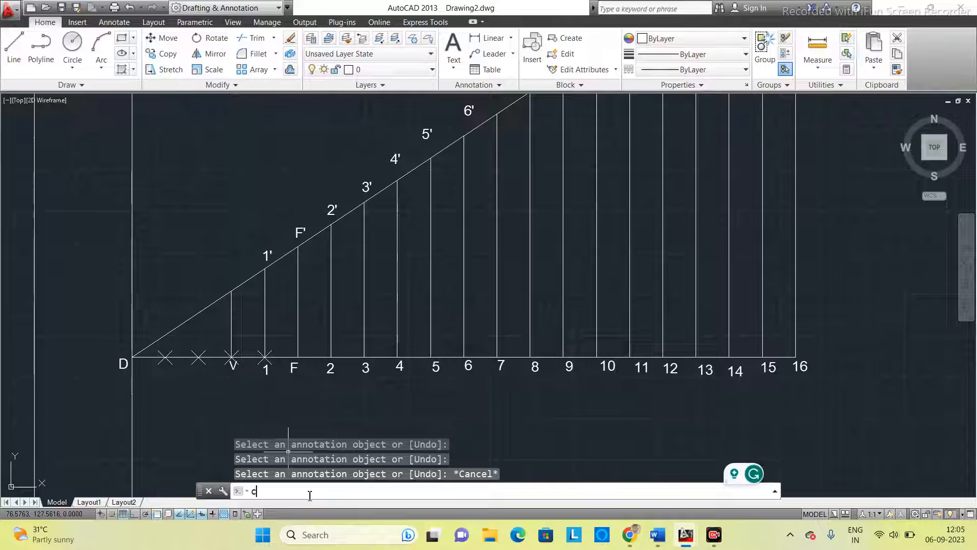
text(le)
key(Return)
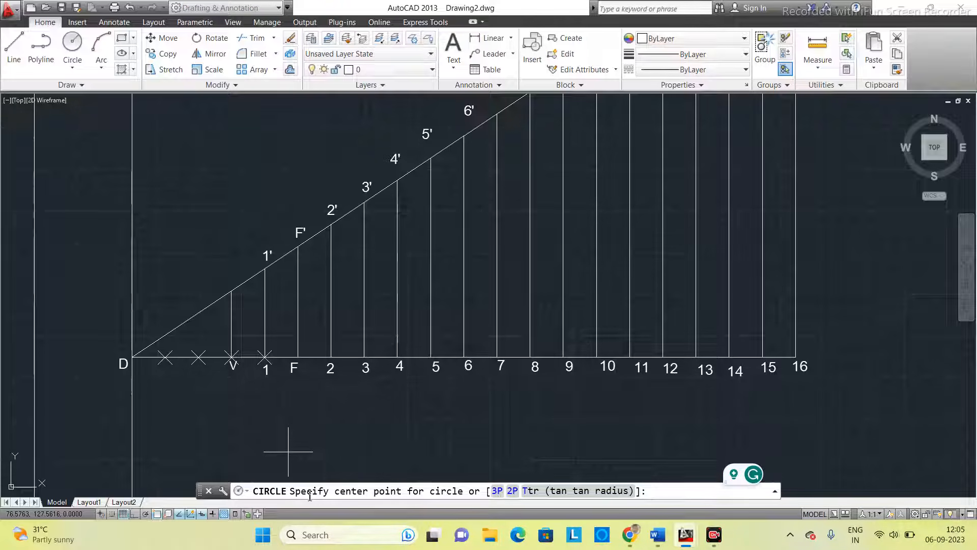
click(265, 357)
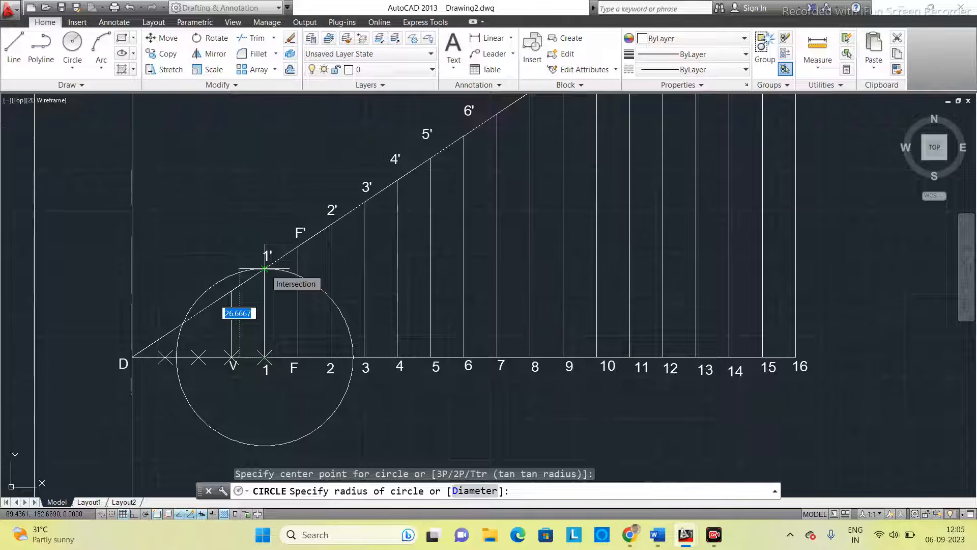
click(264, 268)
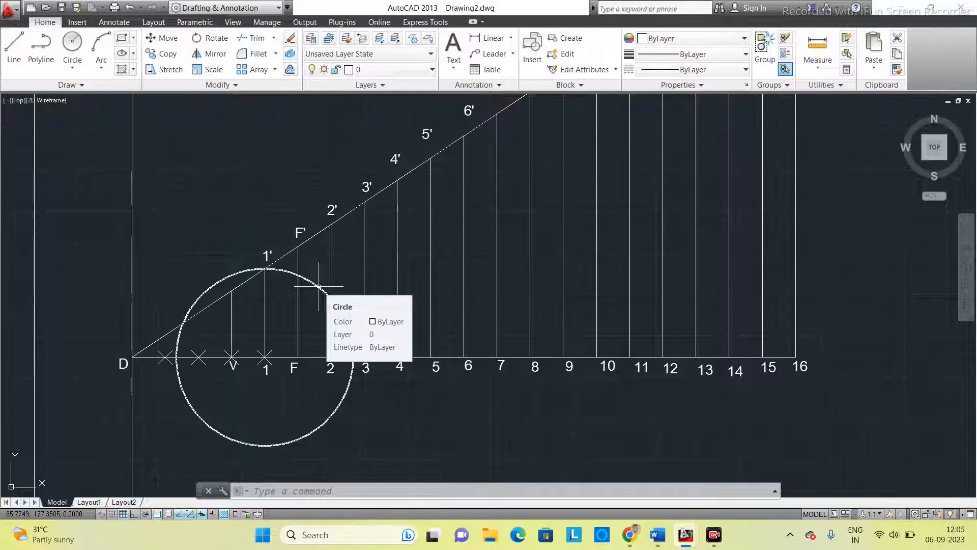
- Move the circle's centre from point 1 to F and place a point where the circle crosses the vertical 1-1'
click(319, 286)
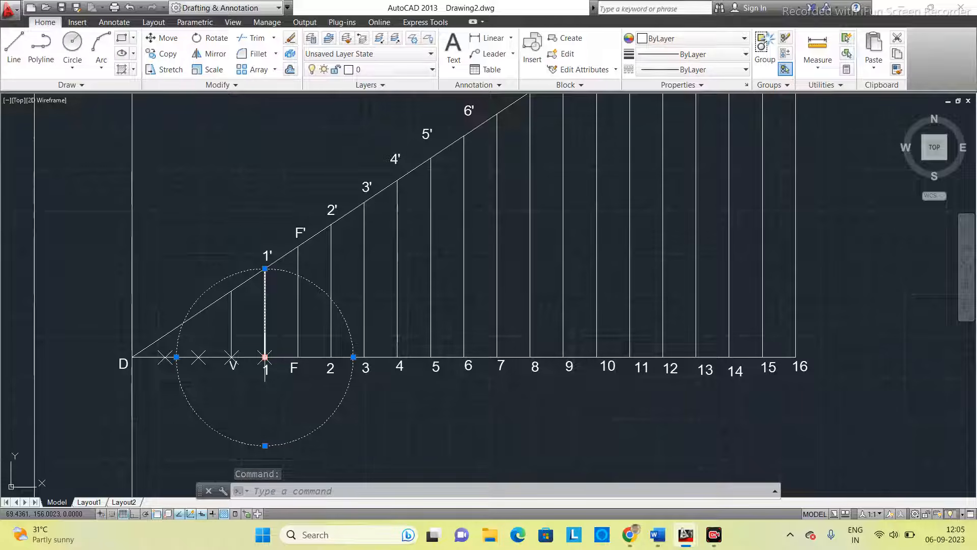
click(265, 357)
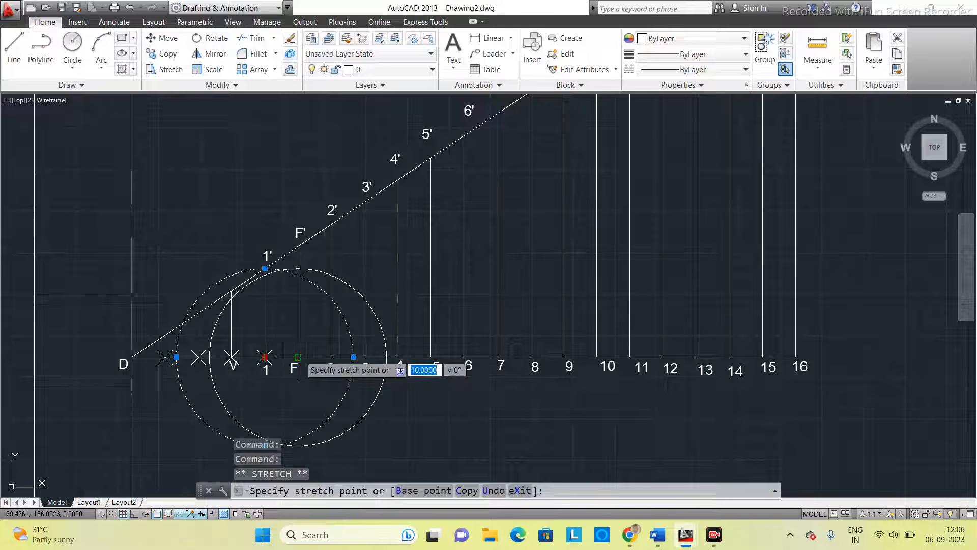
click(298, 357)
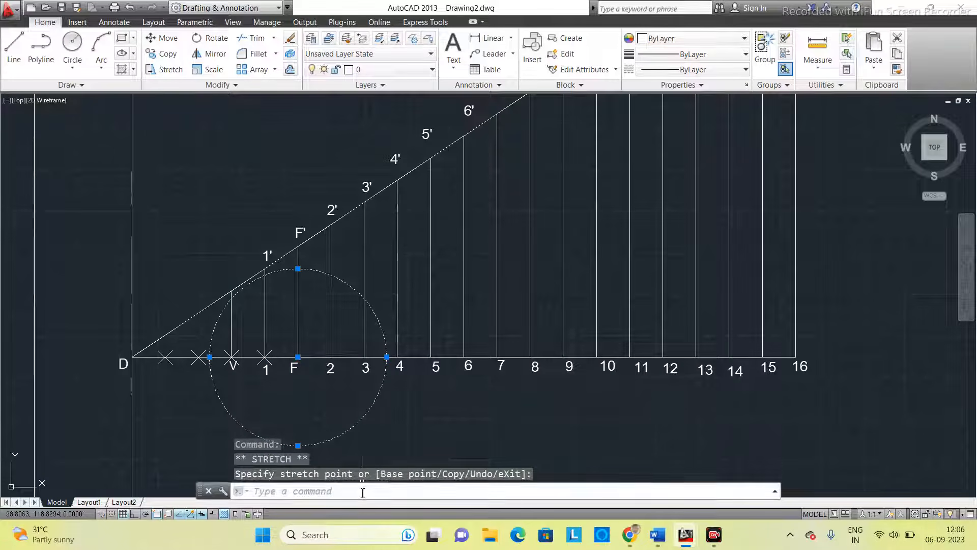
text(p)
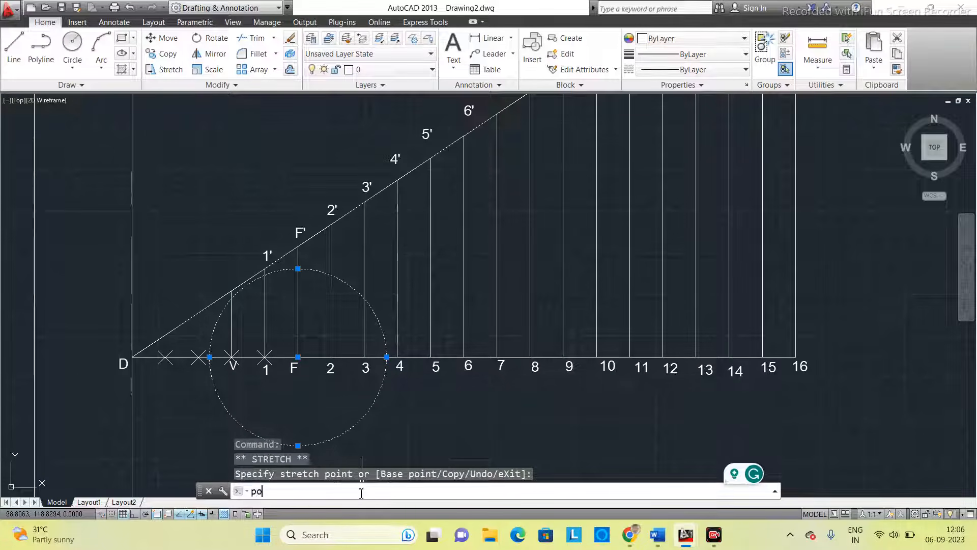
text(o)
key(Return)
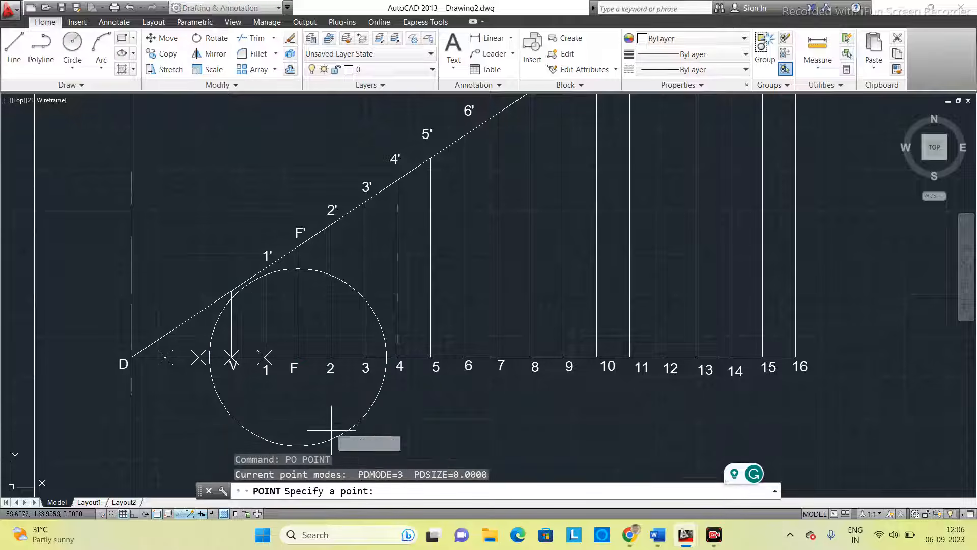
click(265, 276)
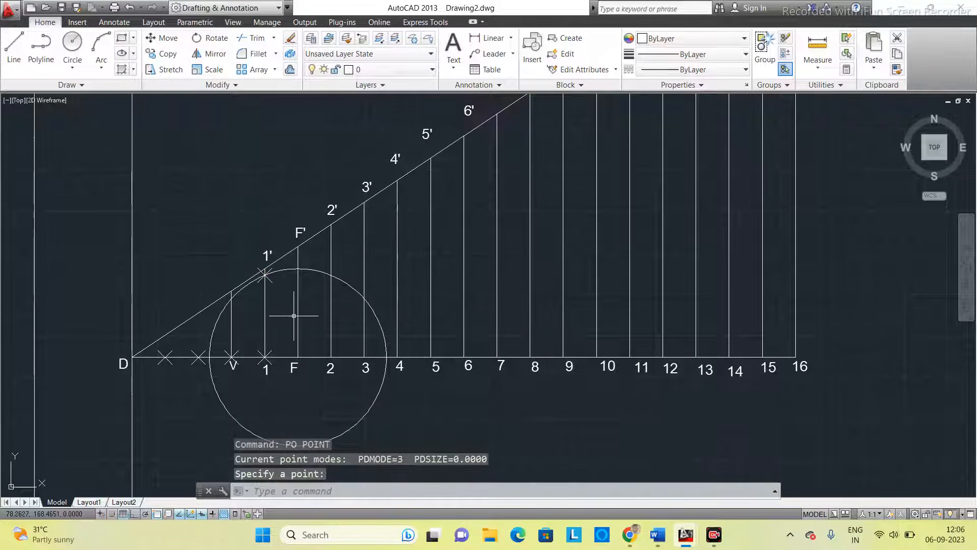
- Enlarge the circle centred on F until it reaches F' and place a point at F'
click(320, 270)
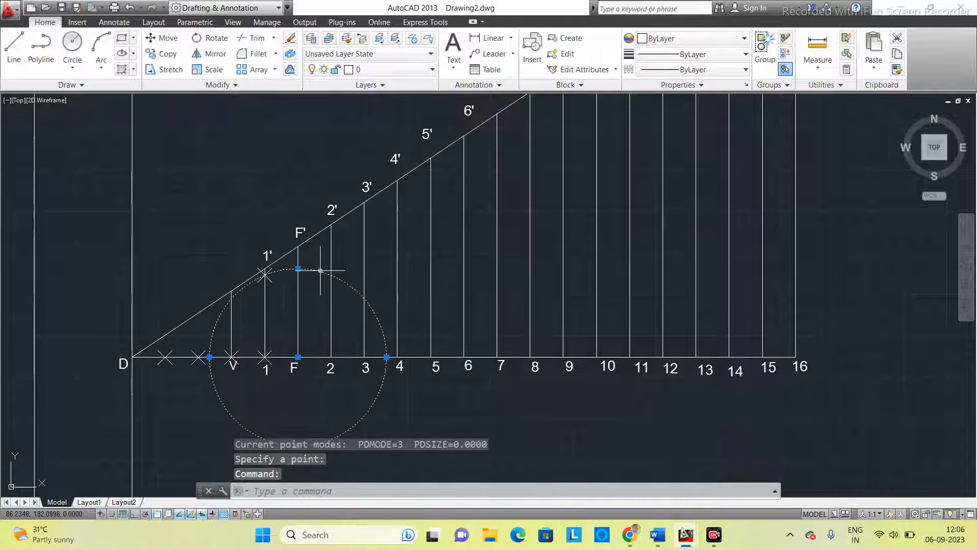
click(298, 268)
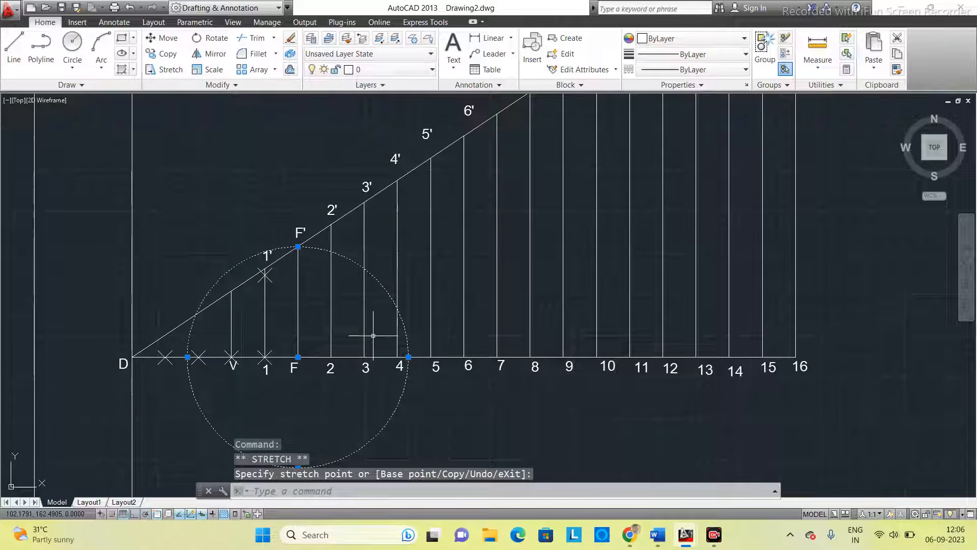
click(316, 495)
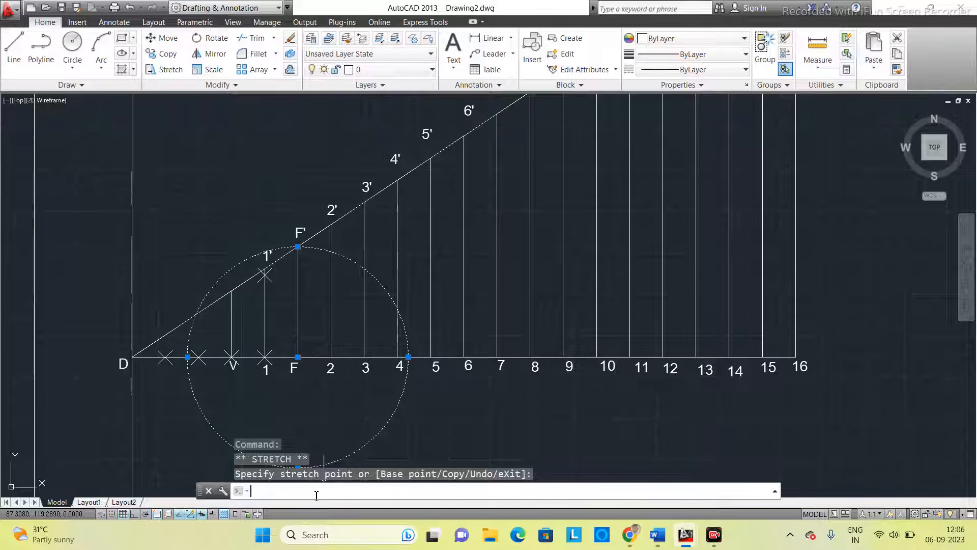
text(PO)
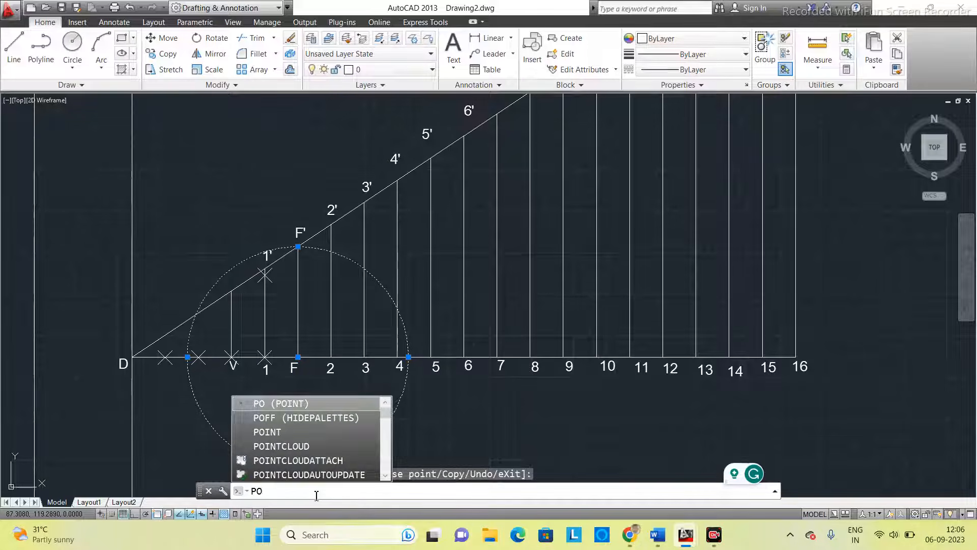
key(Return)
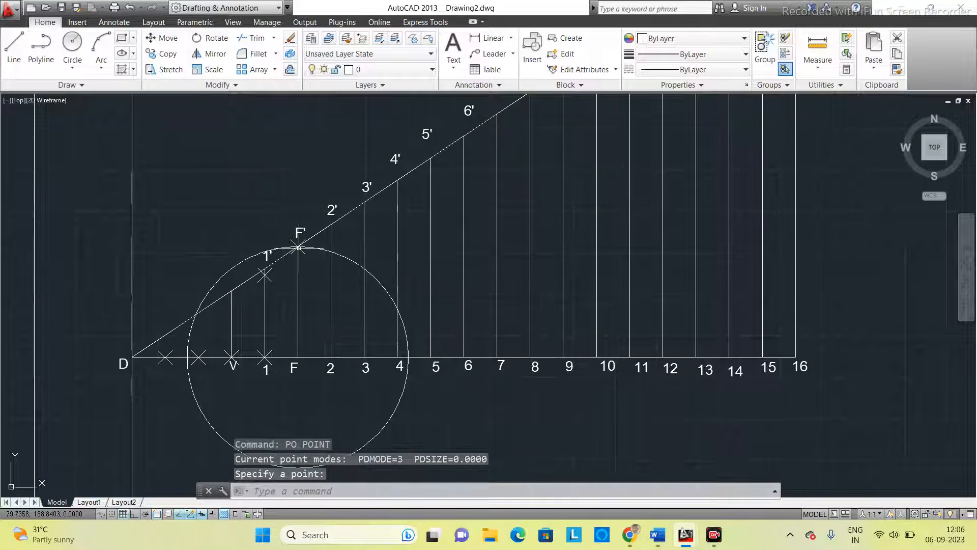
- Move the circle's centre from F to base point 2 and resize its radius to reach 2'
click(349, 260)
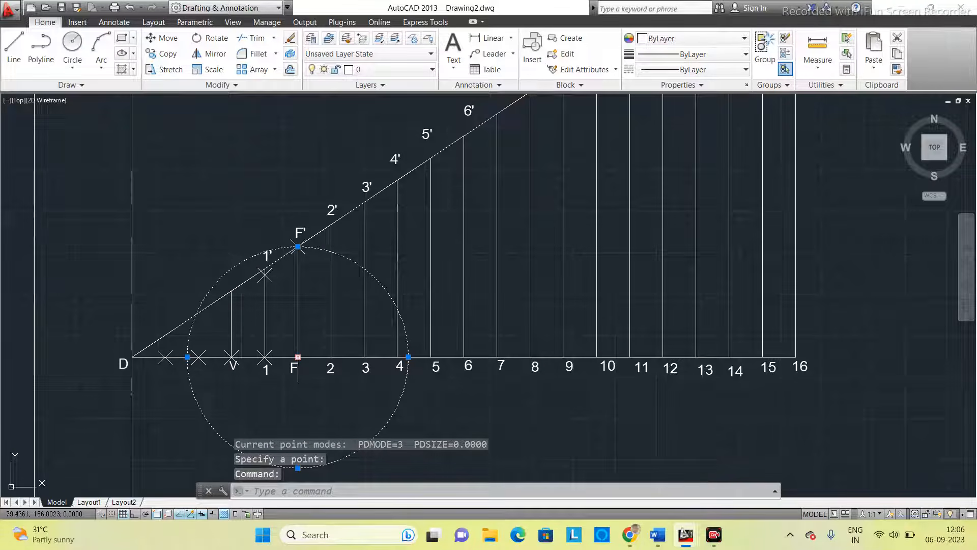
click(297, 357)
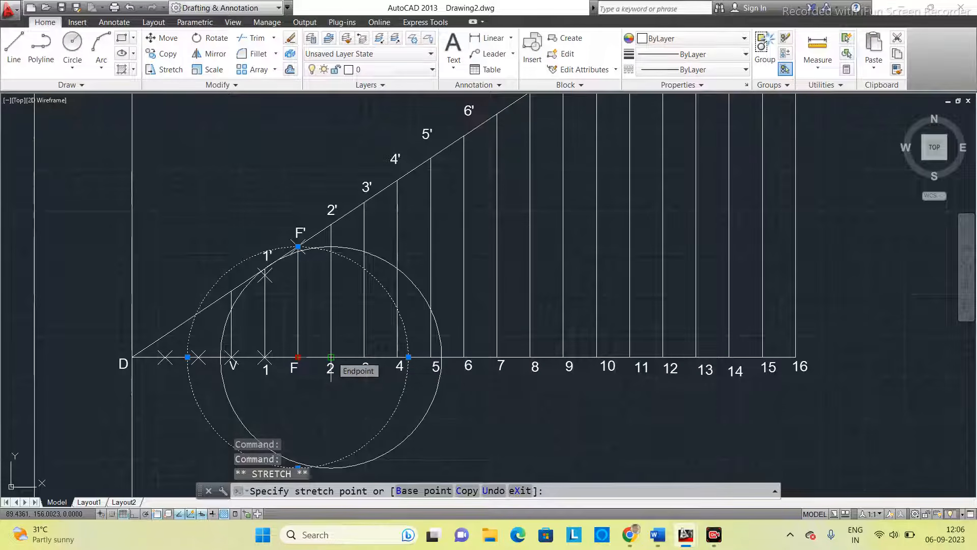
click(331, 357)
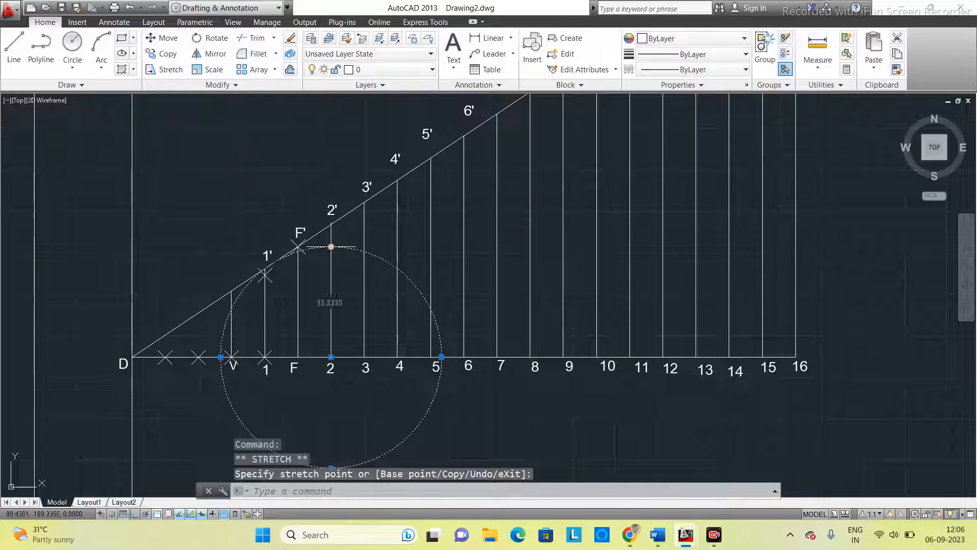
click(331, 247)
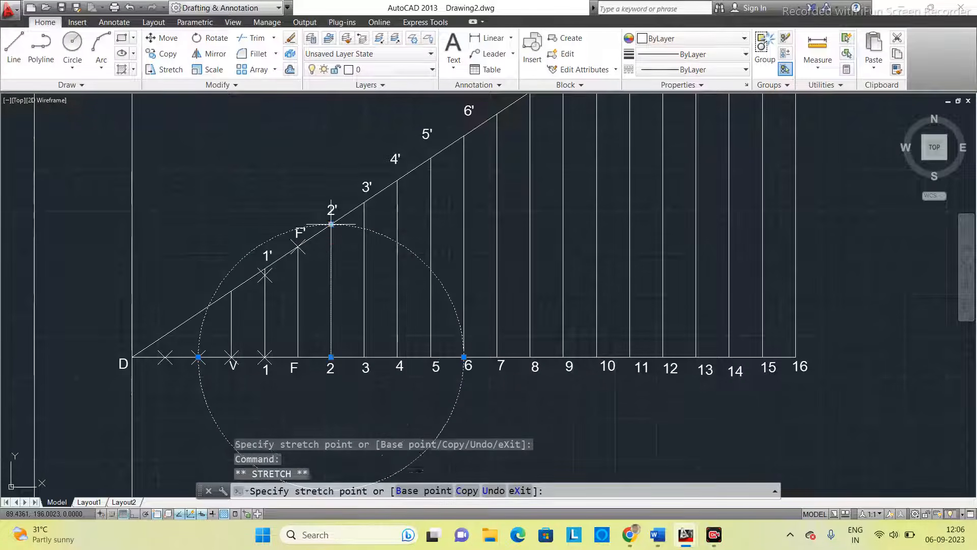
click(331, 224)
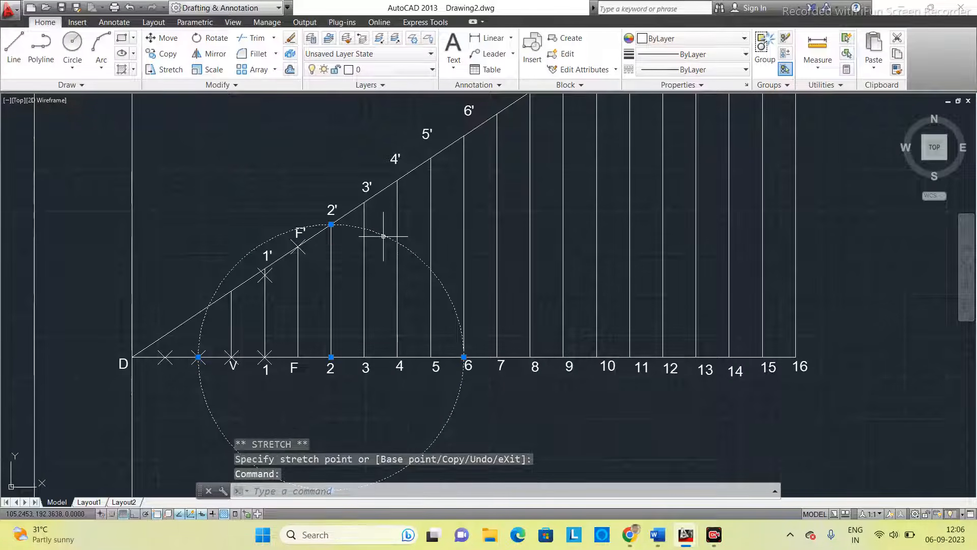
- Move the circle's centre from point 2 back to F and place a point where it crosses the vertical 2-2'
click(331, 357)
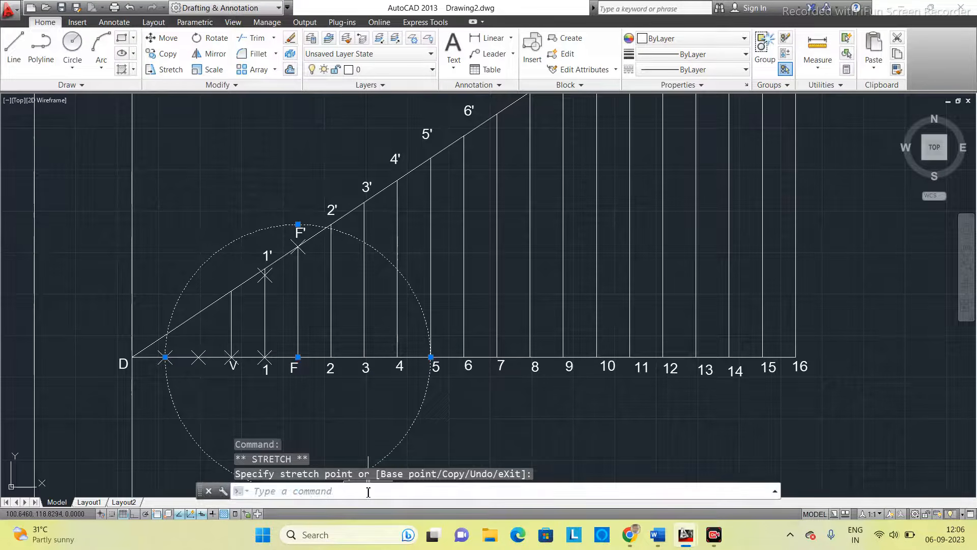
text(po)
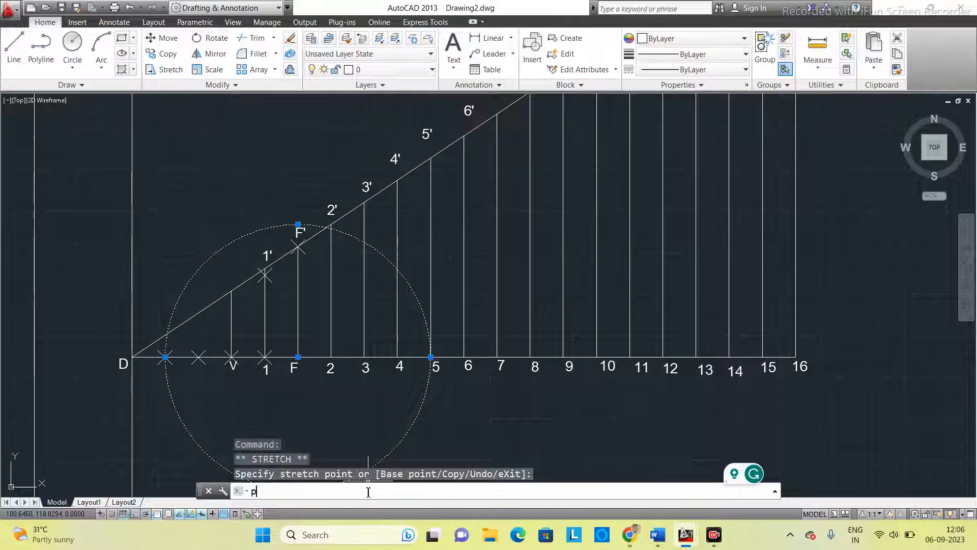
key(Return)
scroll(312, 227, up, 5)
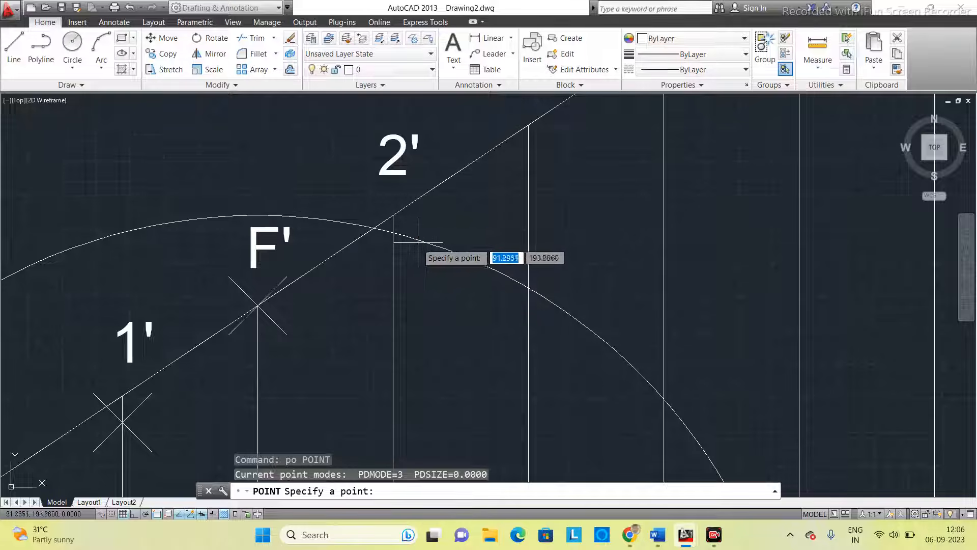
click(394, 230)
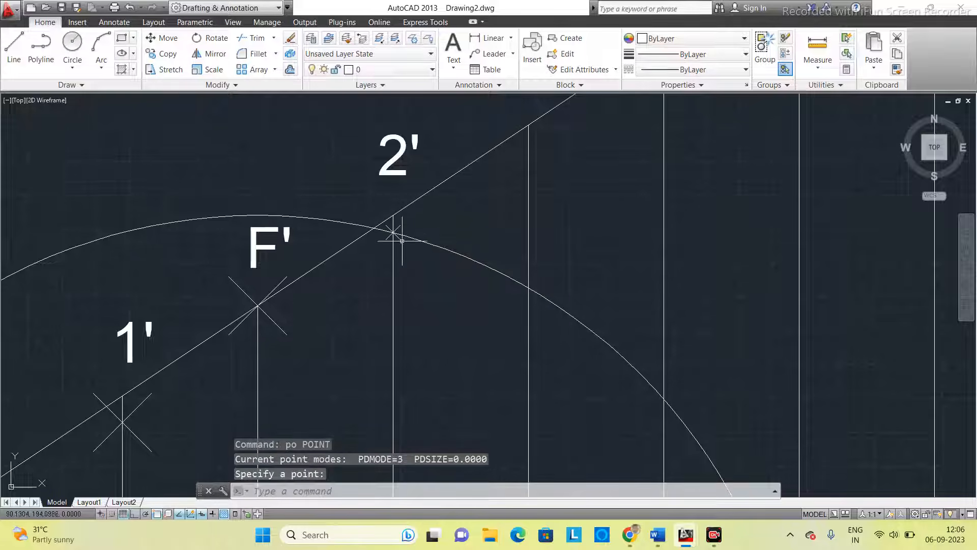
- Move the circle's centre from F to base point 3 and resize its radius to reach 3'
scroll(420, 288, down, 3)
middle_drag(445, 313, 400, 256)
click(427, 237)
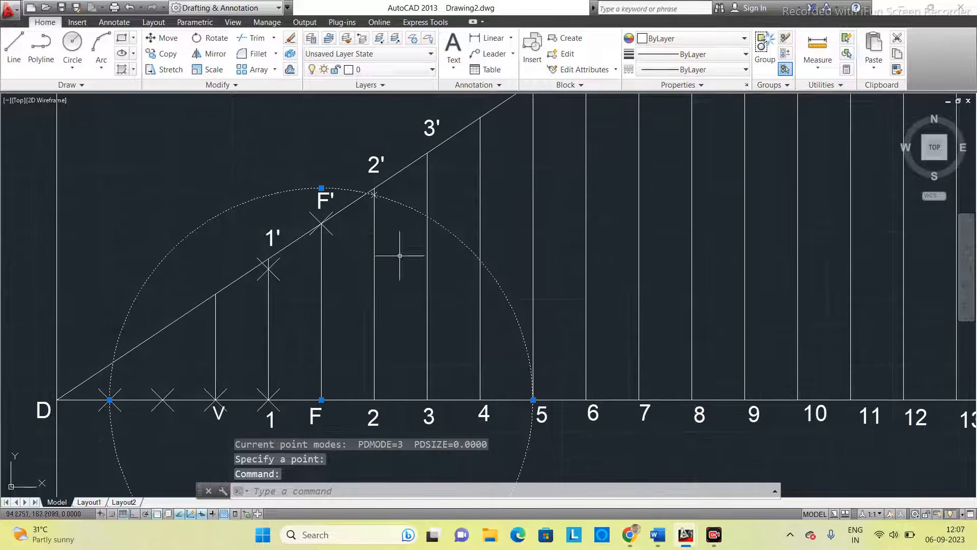
click(321, 399)
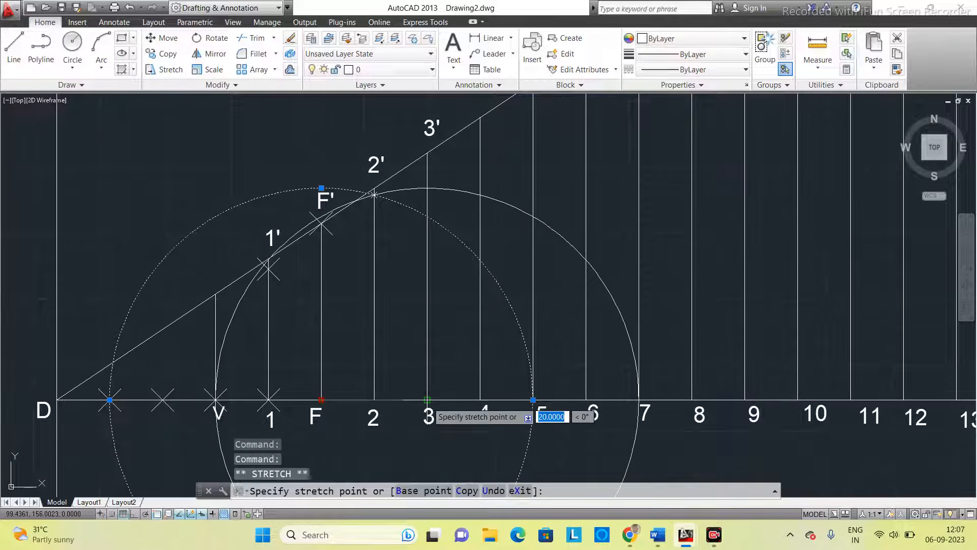
click(427, 400)
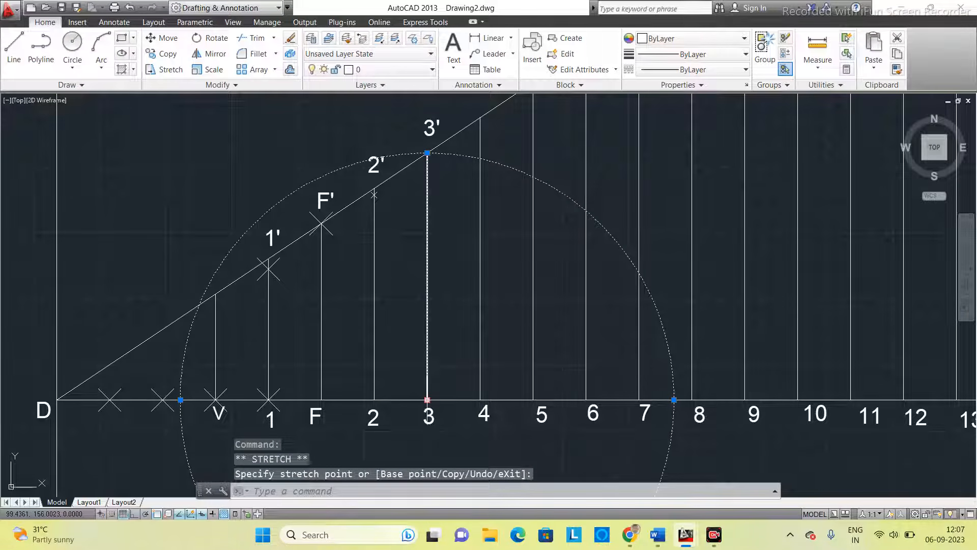
- Move the circle's centre from point 3 back to F and place a point where it crosses the vertical 3-3'
click(428, 400)
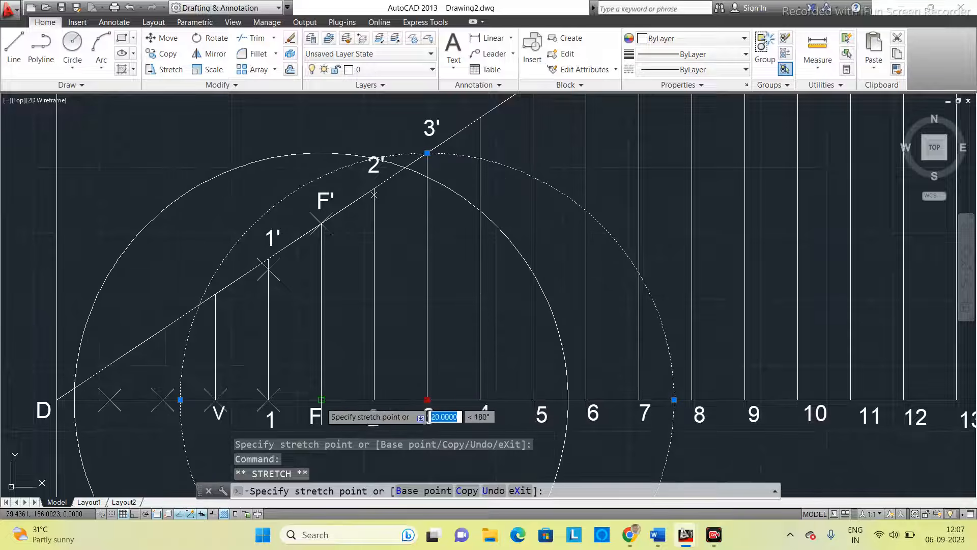
click(322, 399)
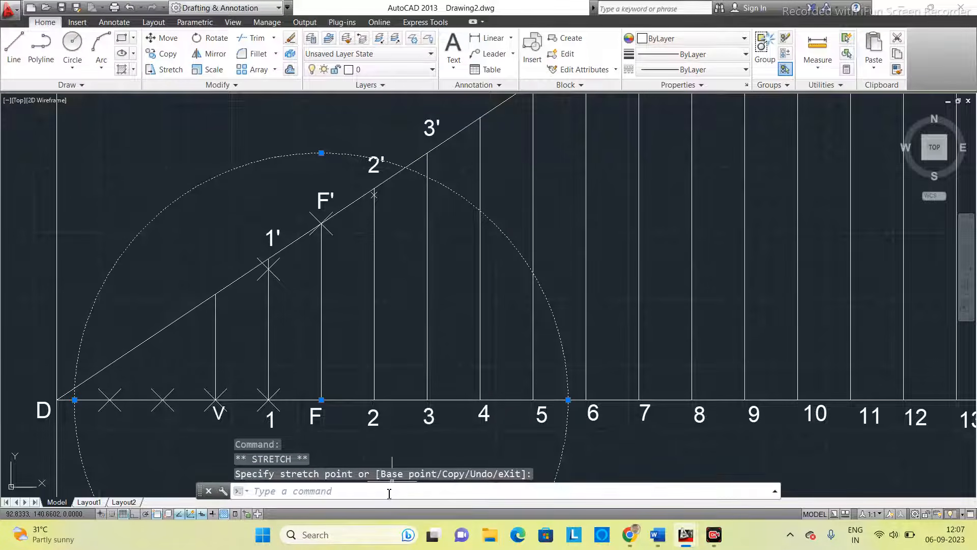
text(po)
key(Return)
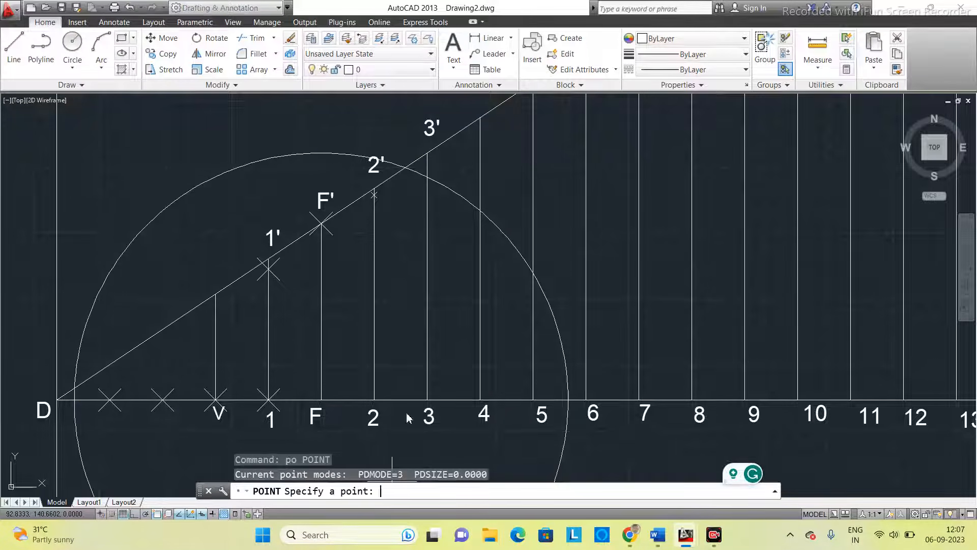
click(427, 177)
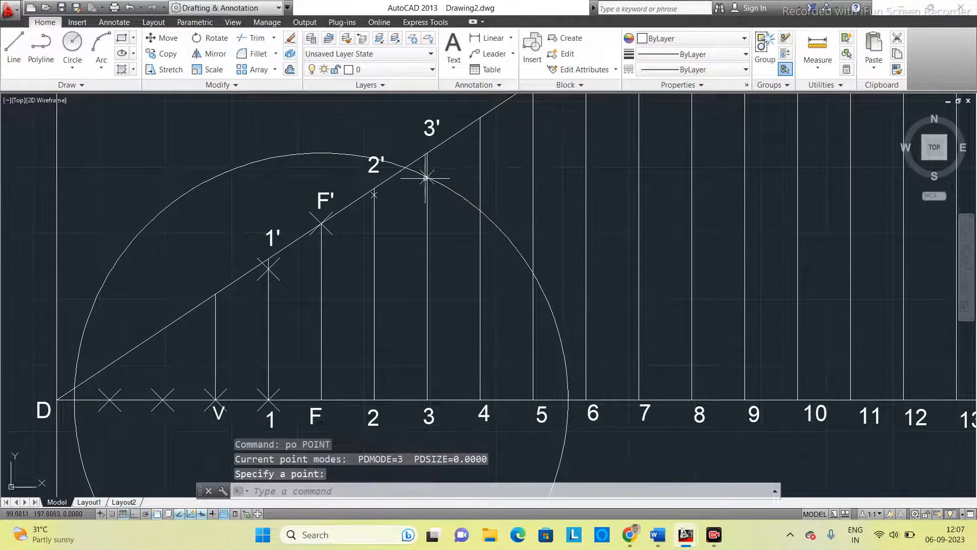
- Move the circle's centre from F to base point 4 and resize its radius to reach 4'
middle_drag(455, 231, 431, 218)
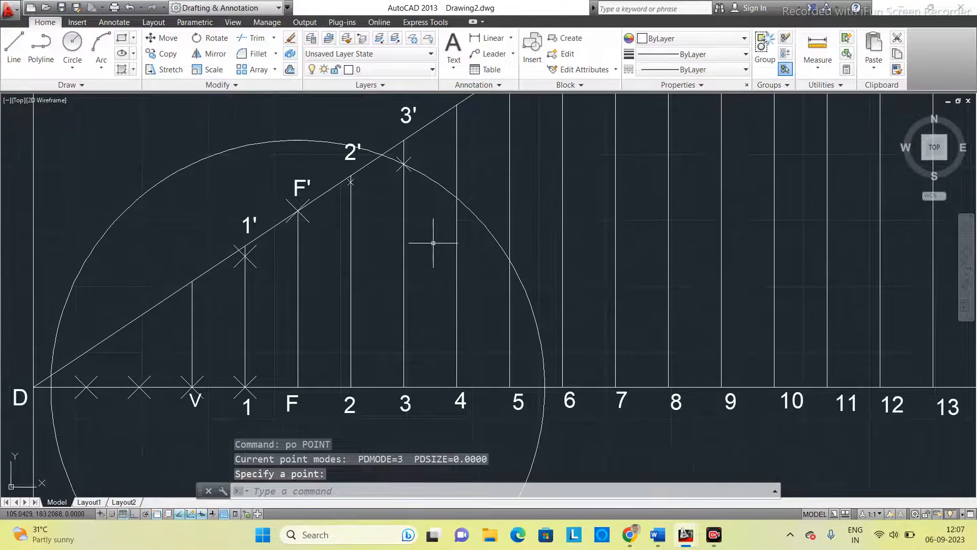
click(439, 181)
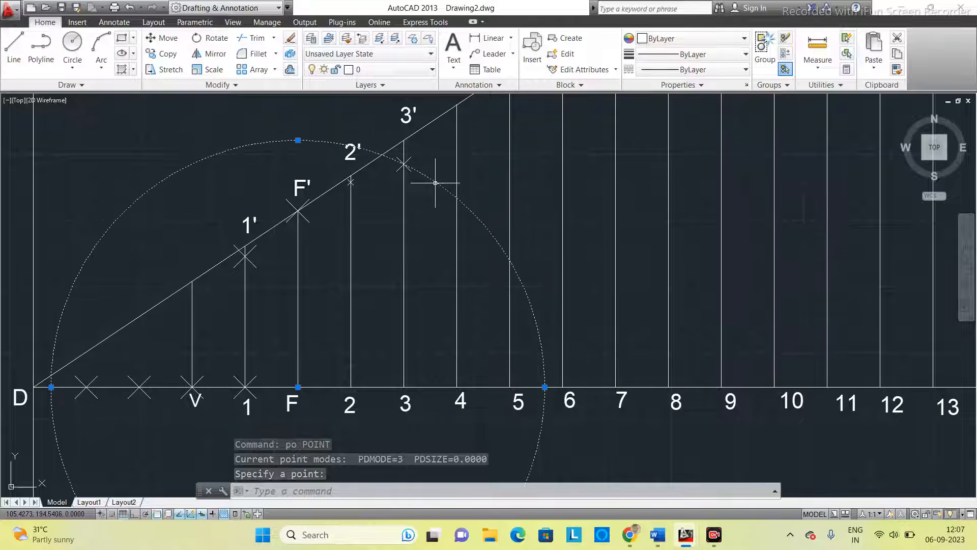
click(297, 387)
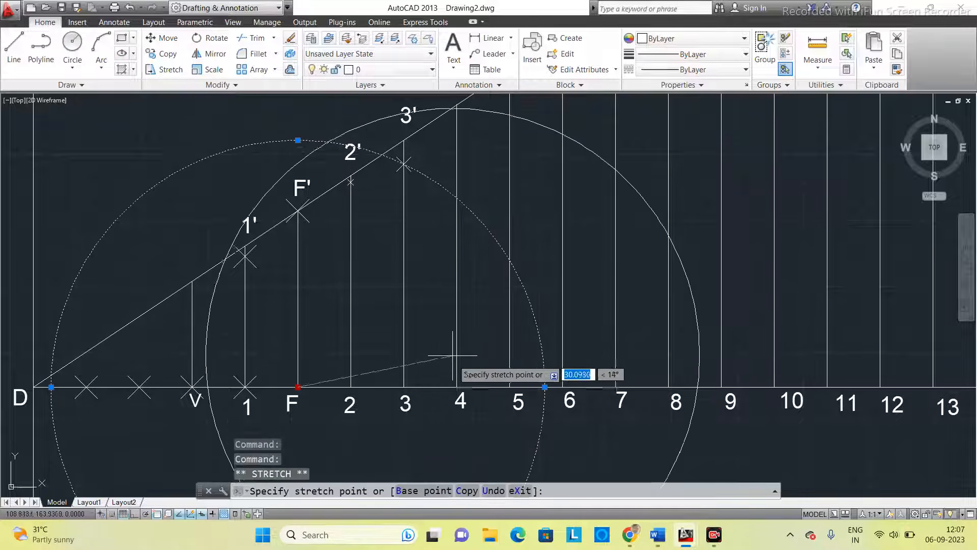
click(456, 387)
middle_drag(488, 271, 474, 301)
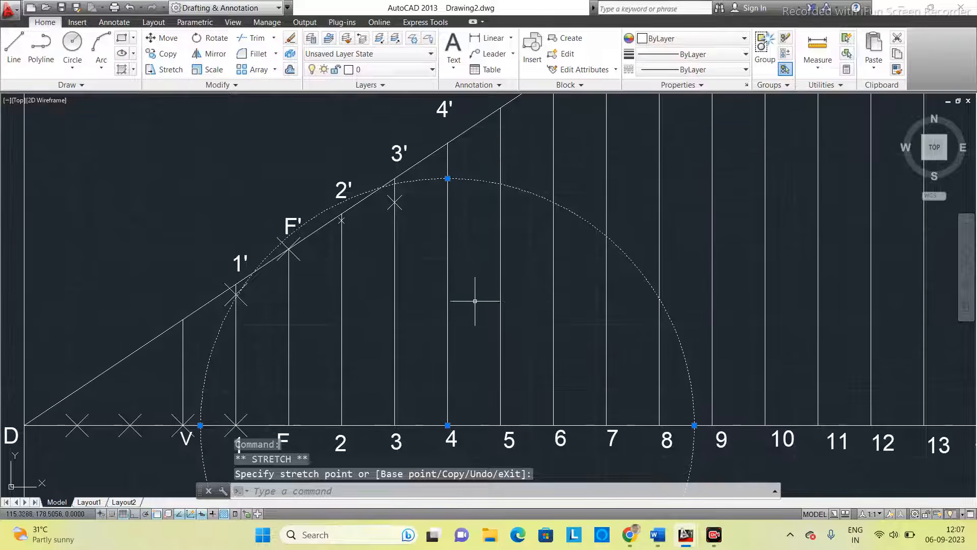
click(447, 178)
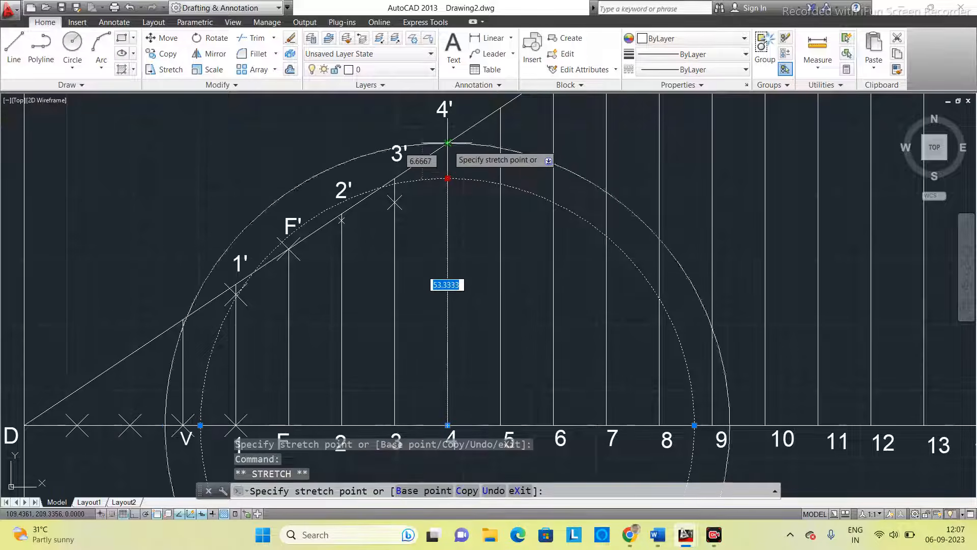
click(447, 143)
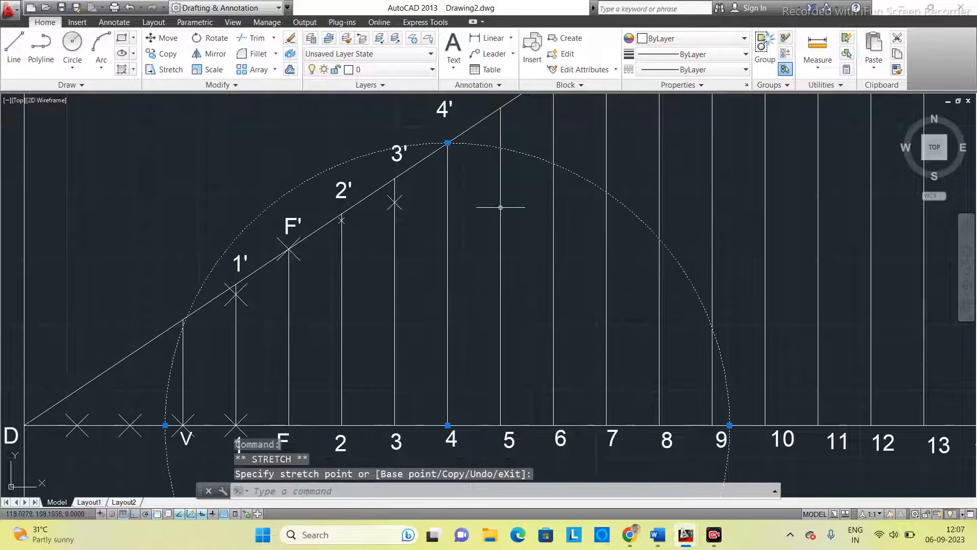
- Move the circle's centre from point 4 back to F and place a point where it crosses the vertical 4-4'
click(408, 492)
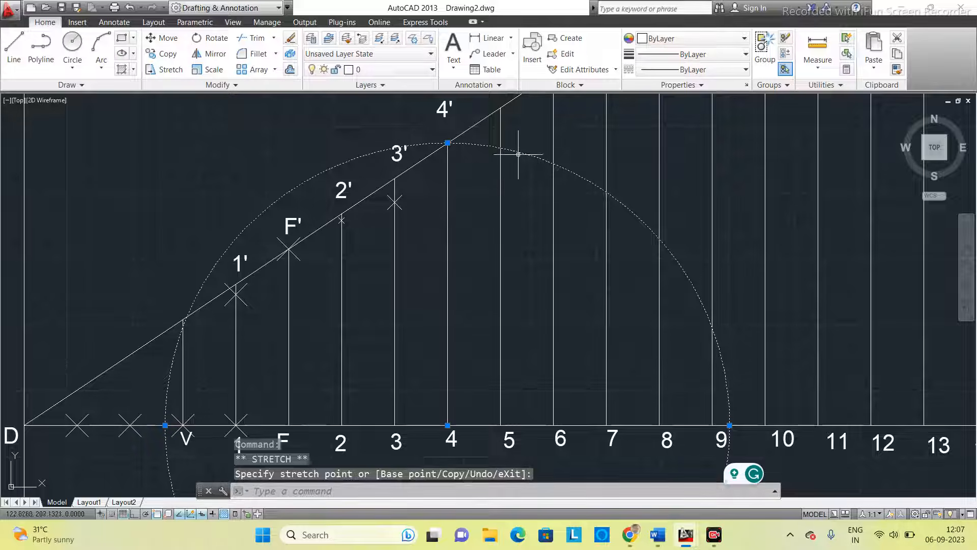
middle_drag(525, 223, 522, 200)
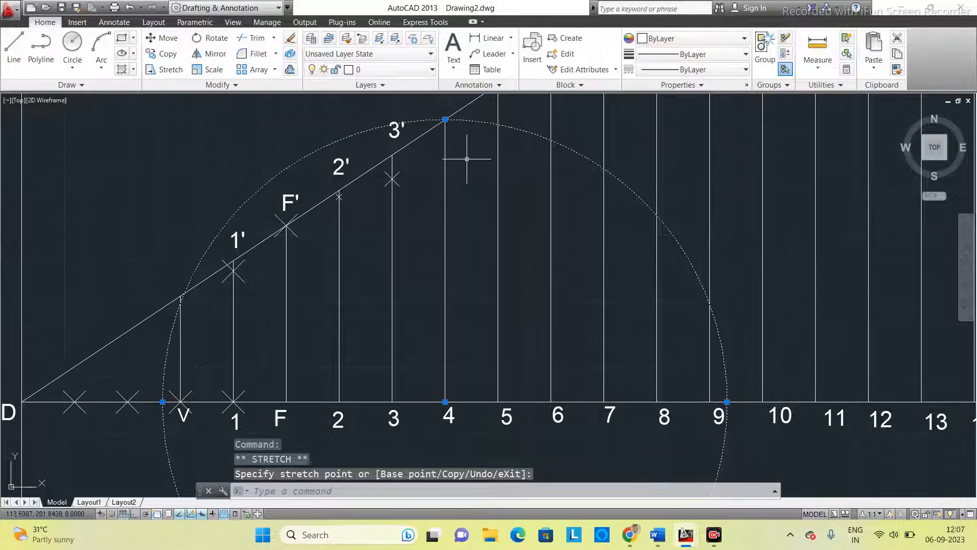
click(445, 402)
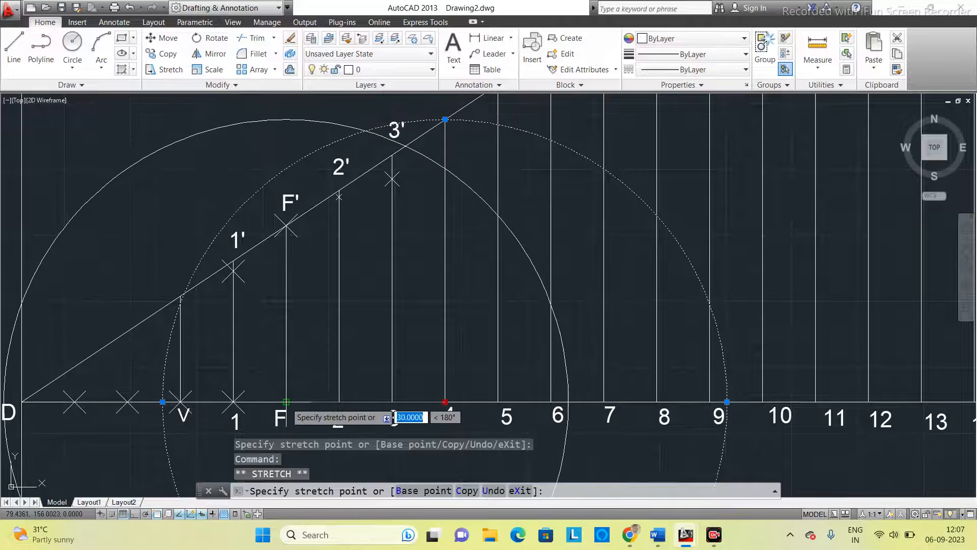
click(287, 401)
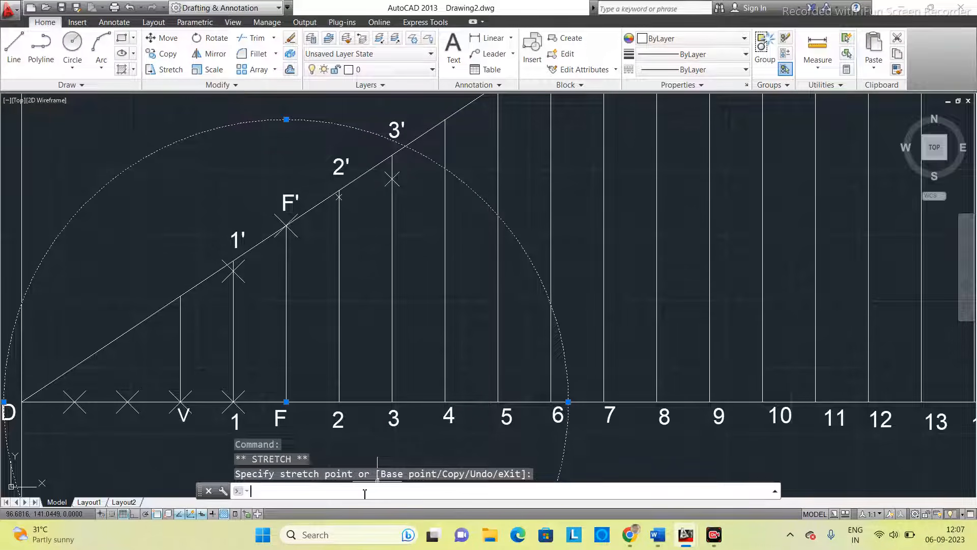
text(po)
key(Return)
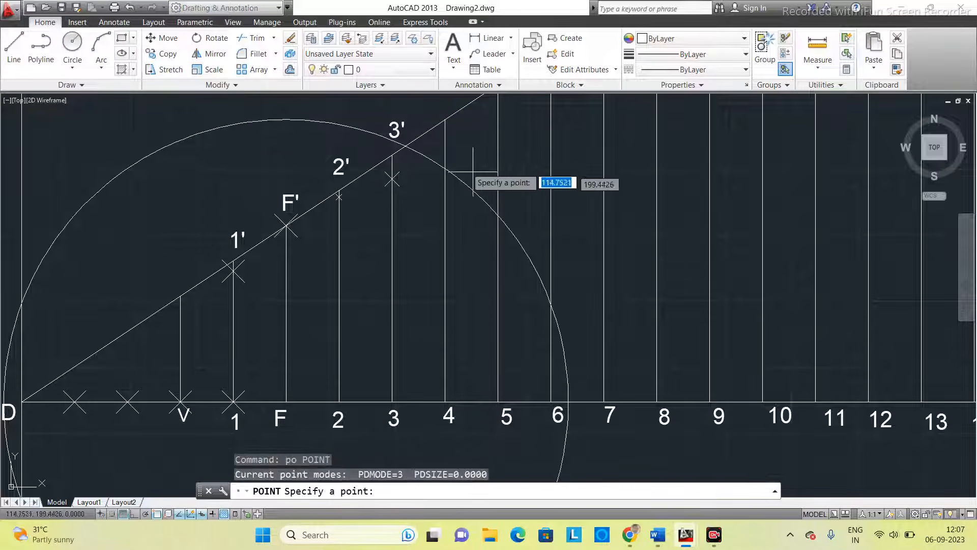
click(445, 168)
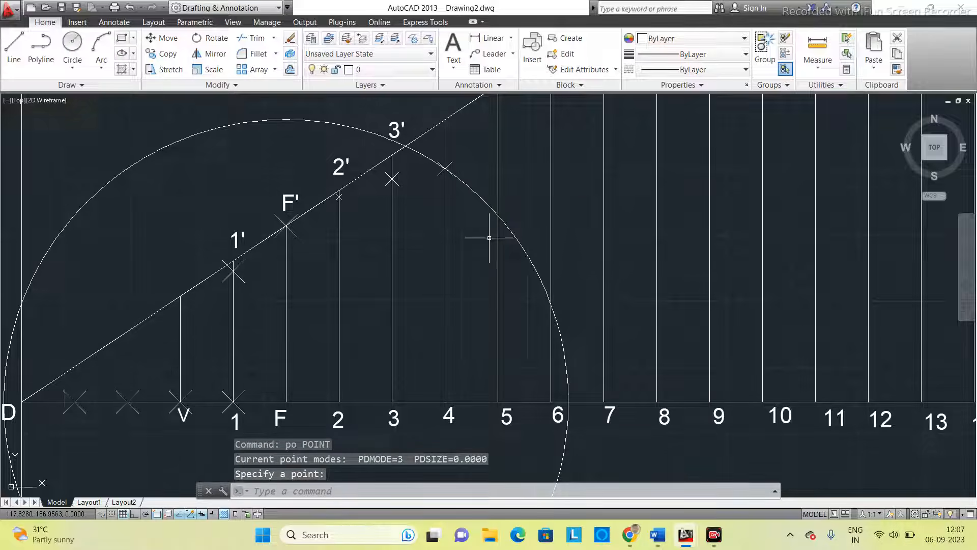
- Move the circle's centre from F to base point 5 and resize its radius to reach 5'
click(489, 205)
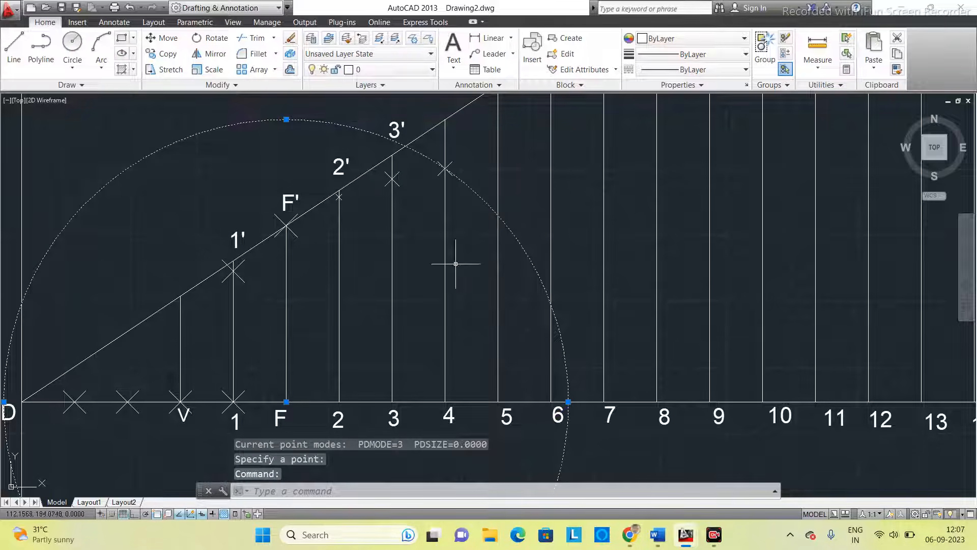
click(286, 402)
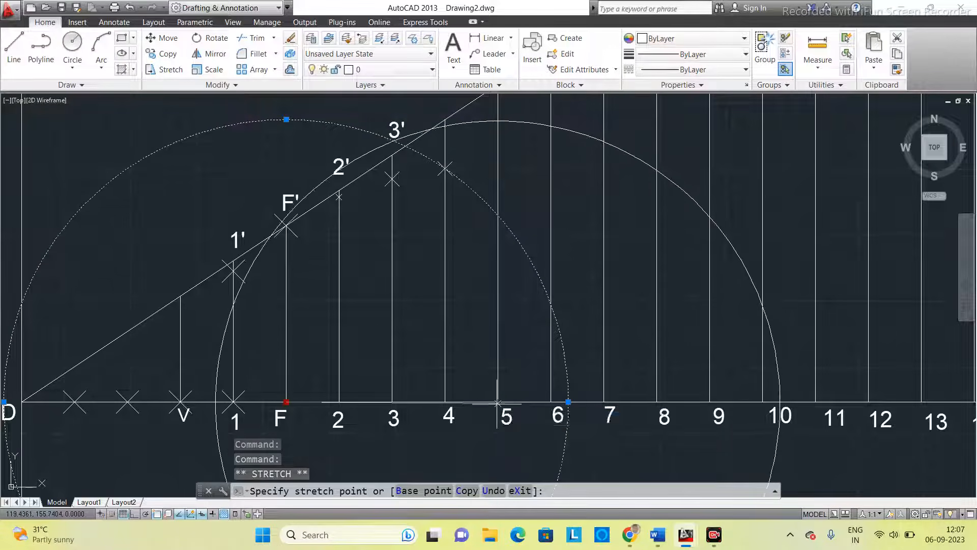
click(499, 401)
scroll(516, 239, down, 3)
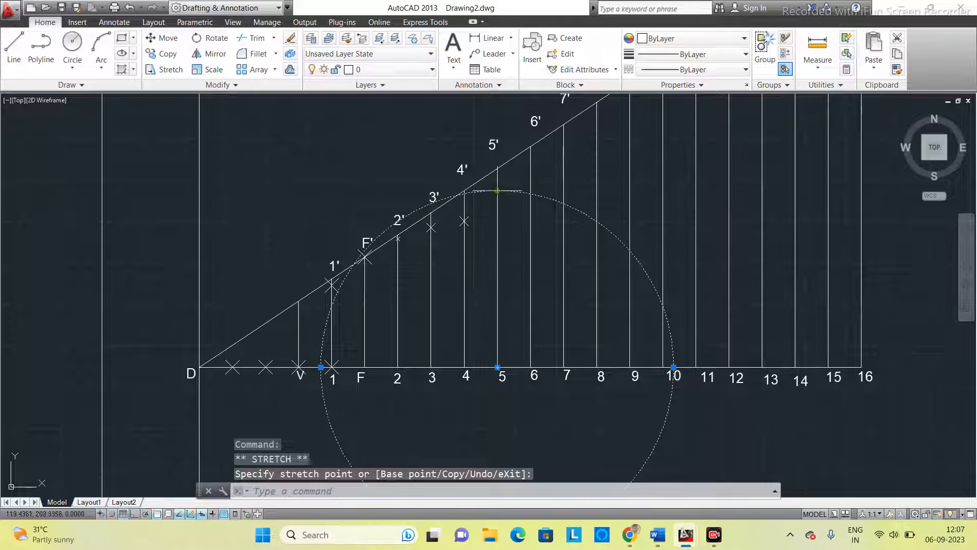
click(497, 168)
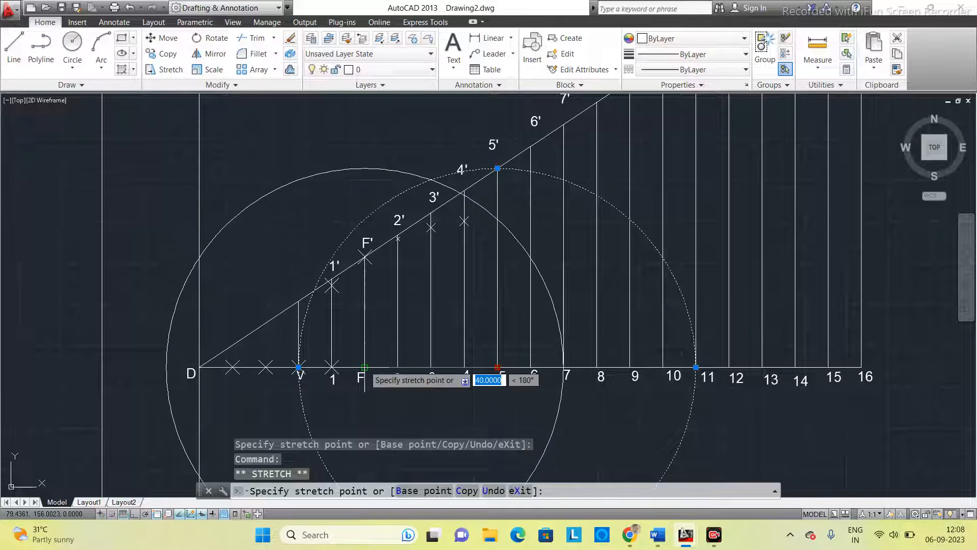
- Move the circle's centre from point 5 back to F and place a point where it crosses the vertical 5-5'
key(Escape)
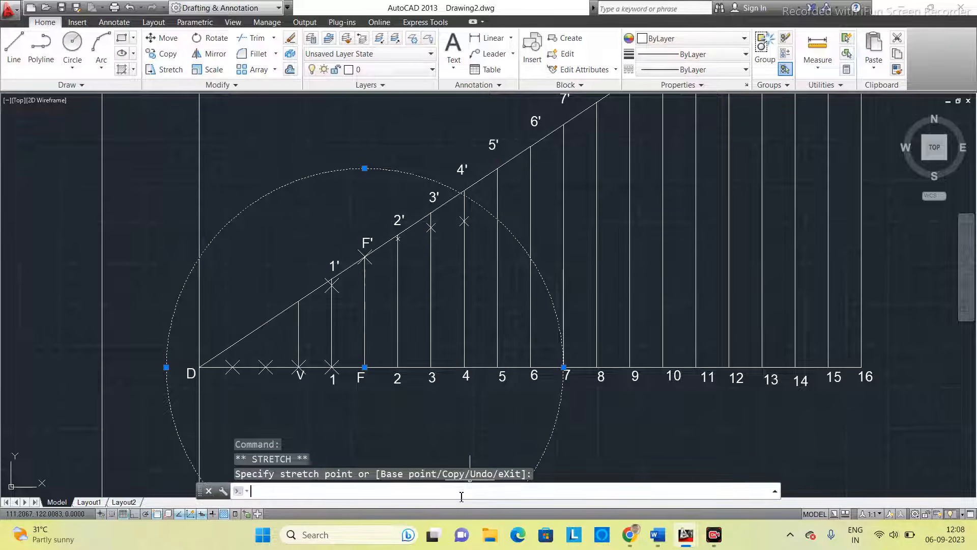
text(po)
key(Return)
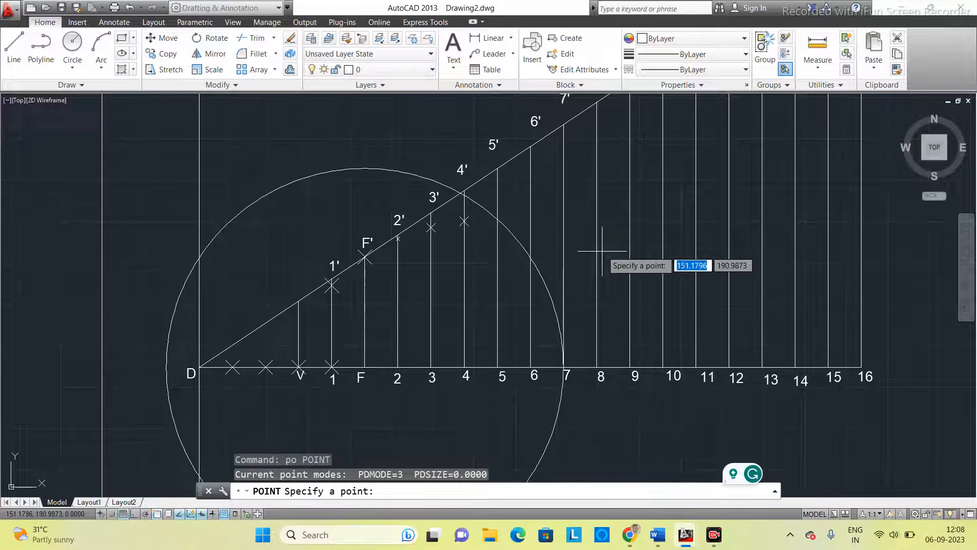
click(497, 219)
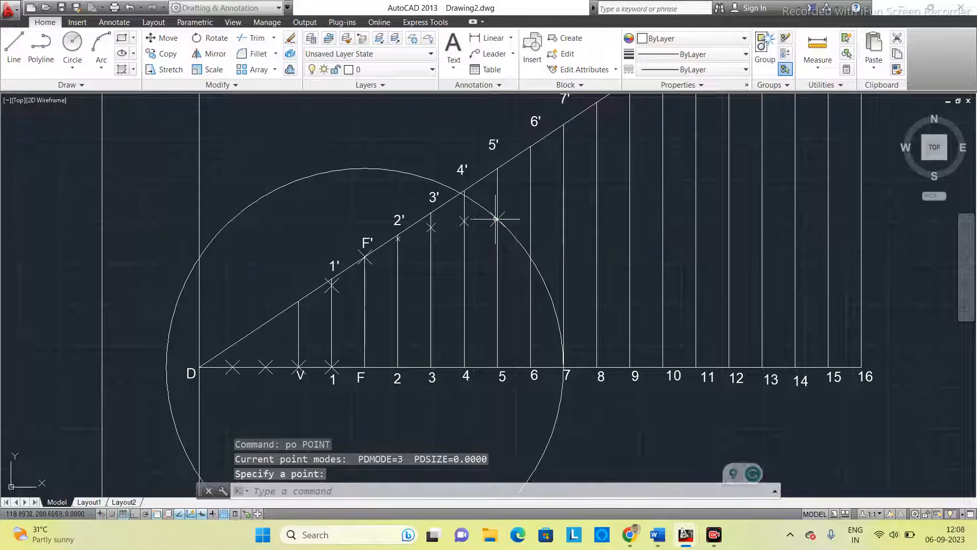
- Move the circle's centre from F to base point 6 and resize its radius to reach 6'
click(538, 272)
click(364, 366)
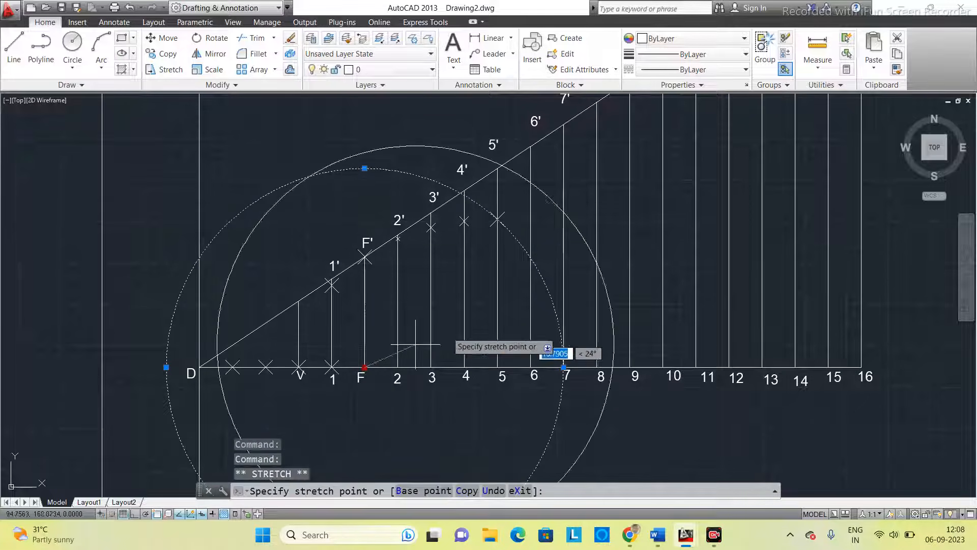
click(531, 366)
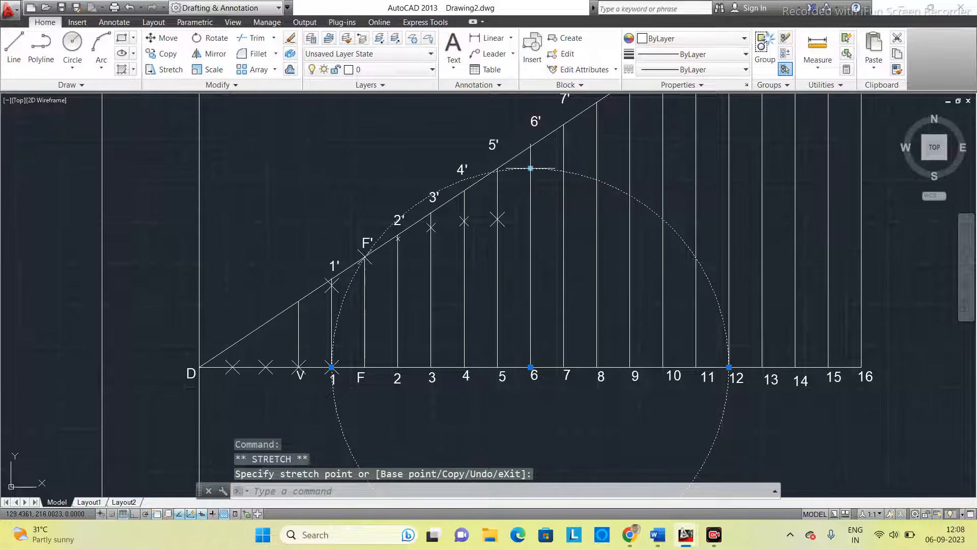
click(531, 147)
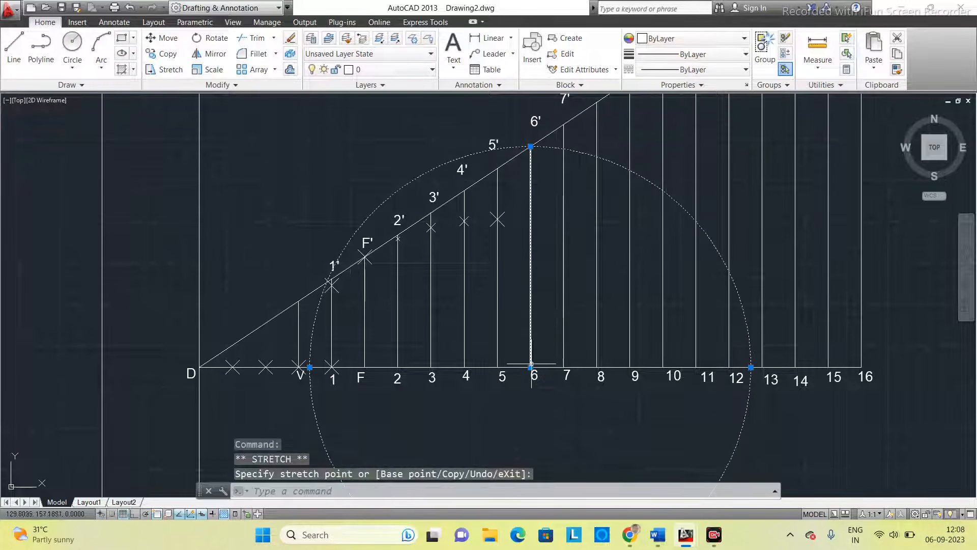
- Move the circle's centre from point 6 back to F and place a point where it crosses the vertical 6-6'
click(531, 366)
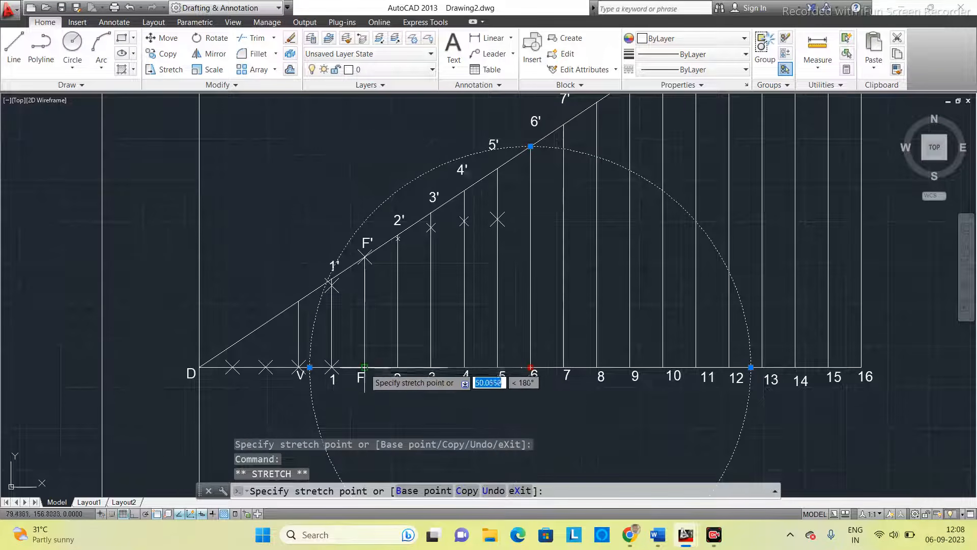
click(364, 366)
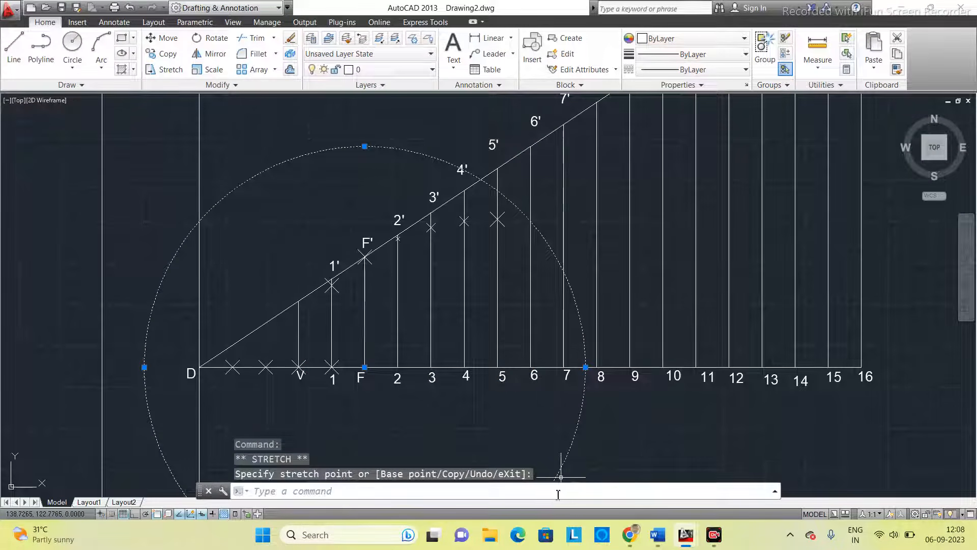
text(po)
key(Return)
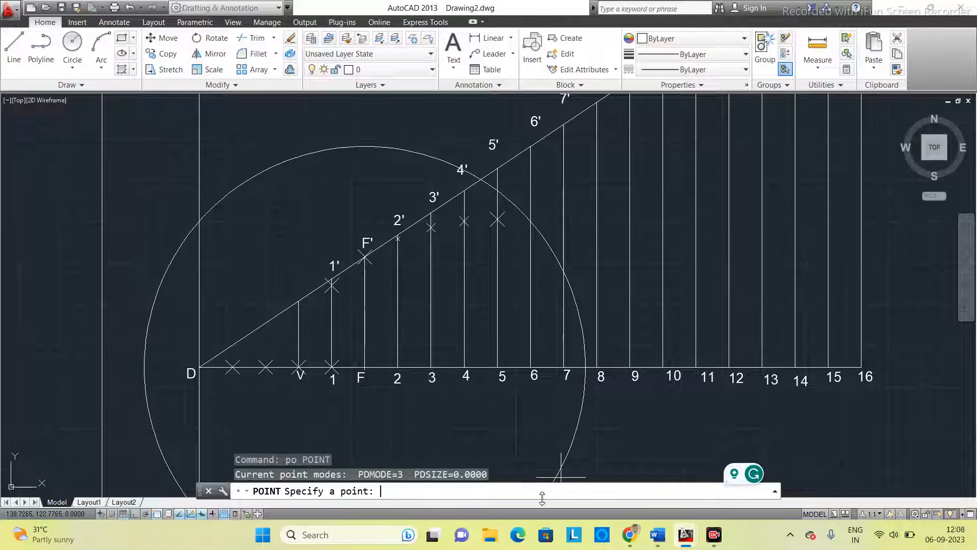
click(531, 221)
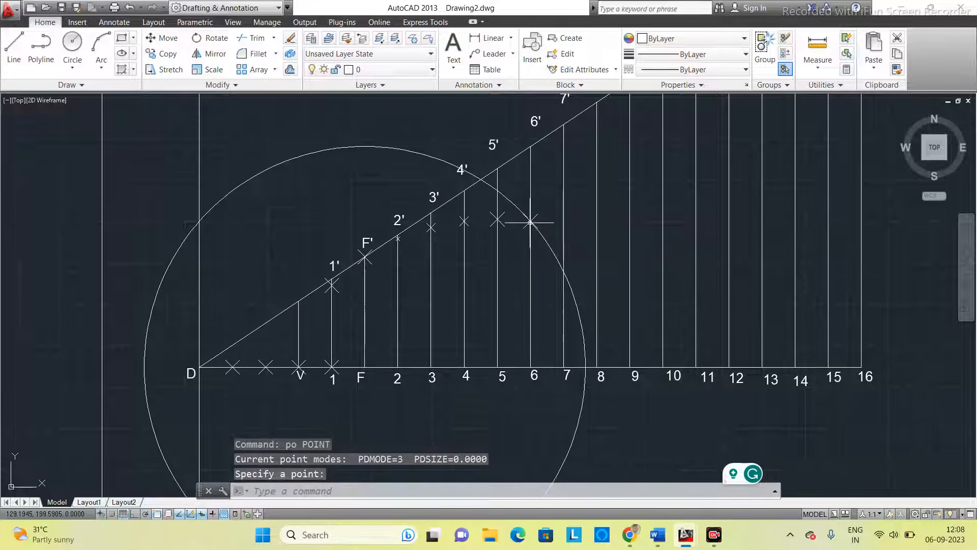
- Move the circle's centre from F to base point 7 and resize its radius to reach 7'
click(548, 246)
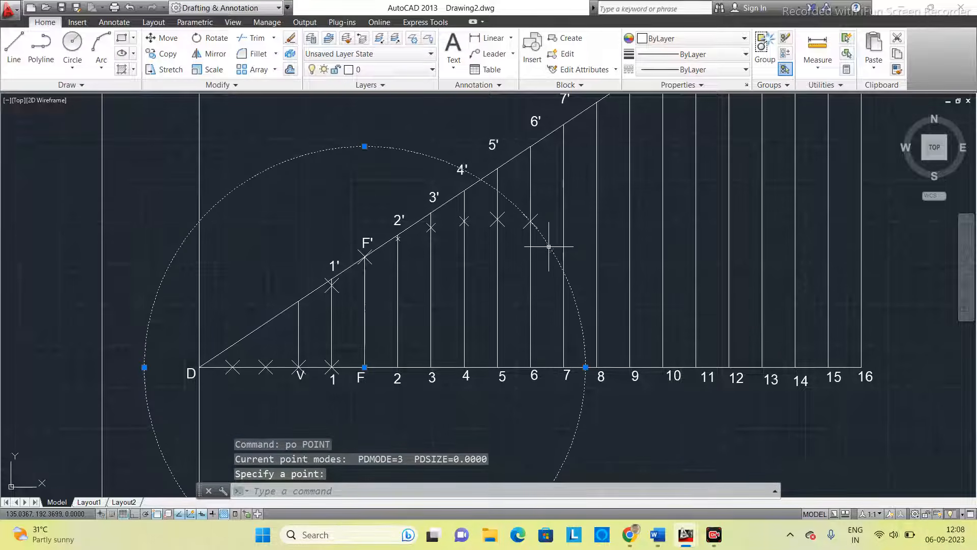
click(365, 366)
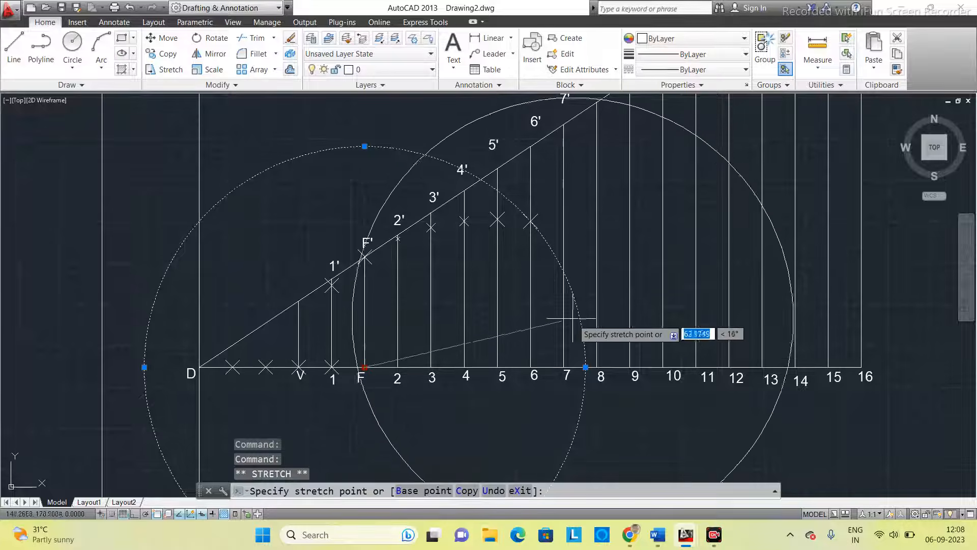
click(564, 367)
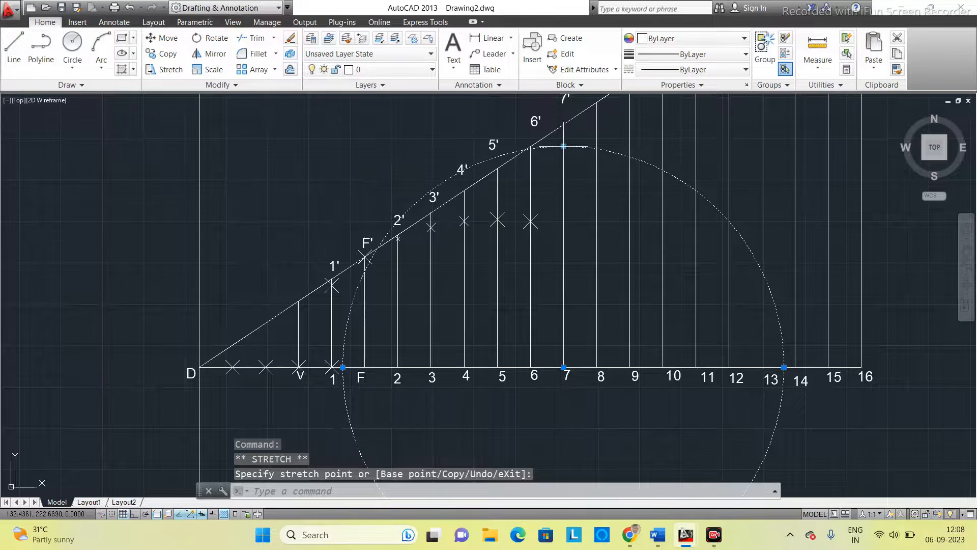
click(564, 147)
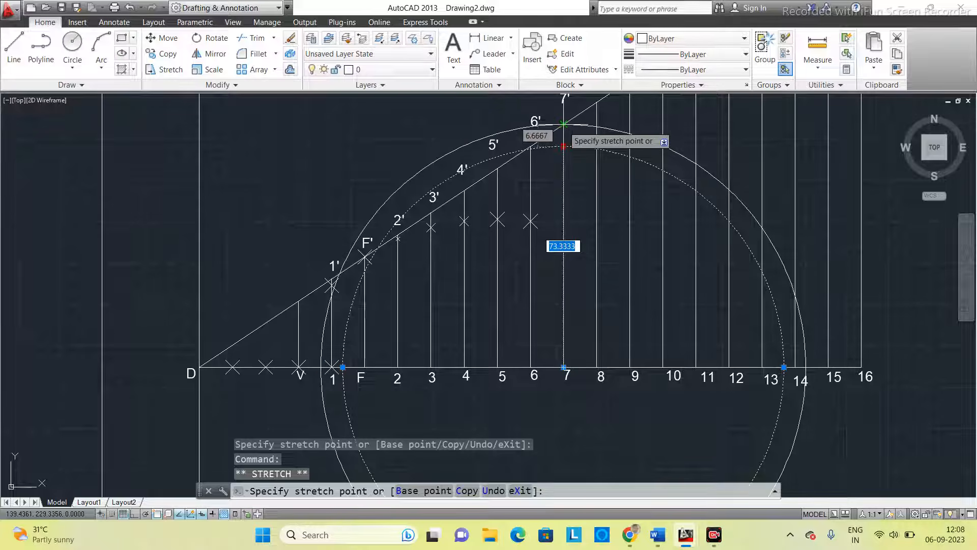
click(564, 124)
- Move the circle's centre from point 7 back to F and place a point where it crosses the vertical 7-7'
click(563, 367)
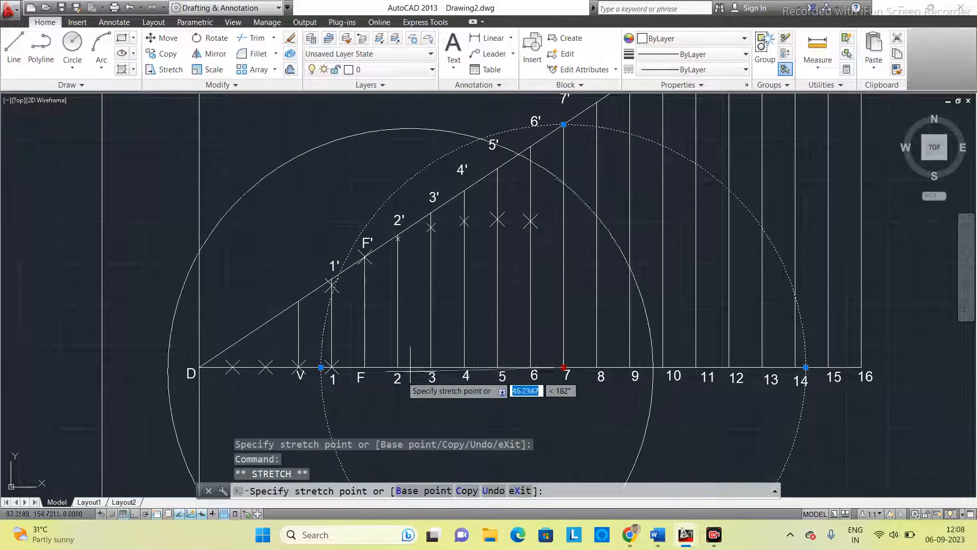
click(364, 367)
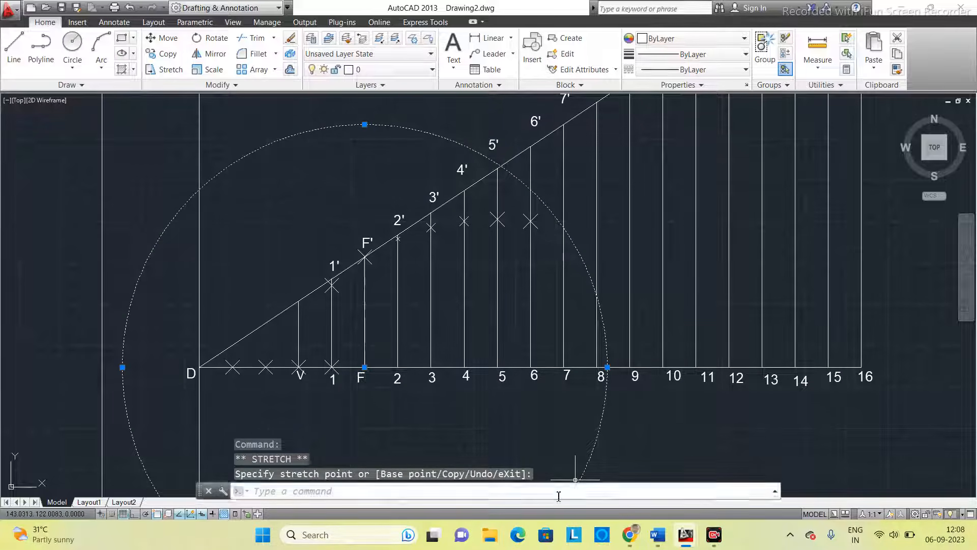
text(po)
key(Return)
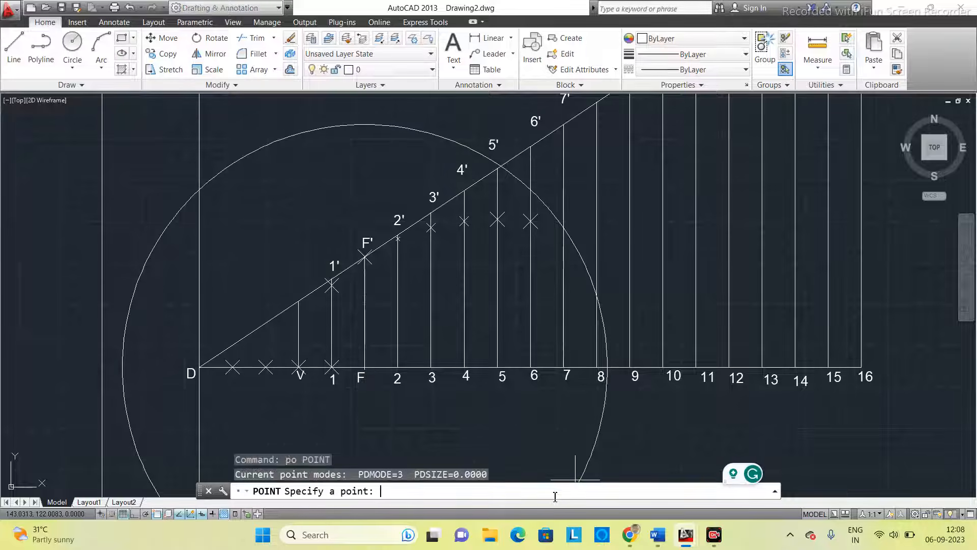
click(565, 228)
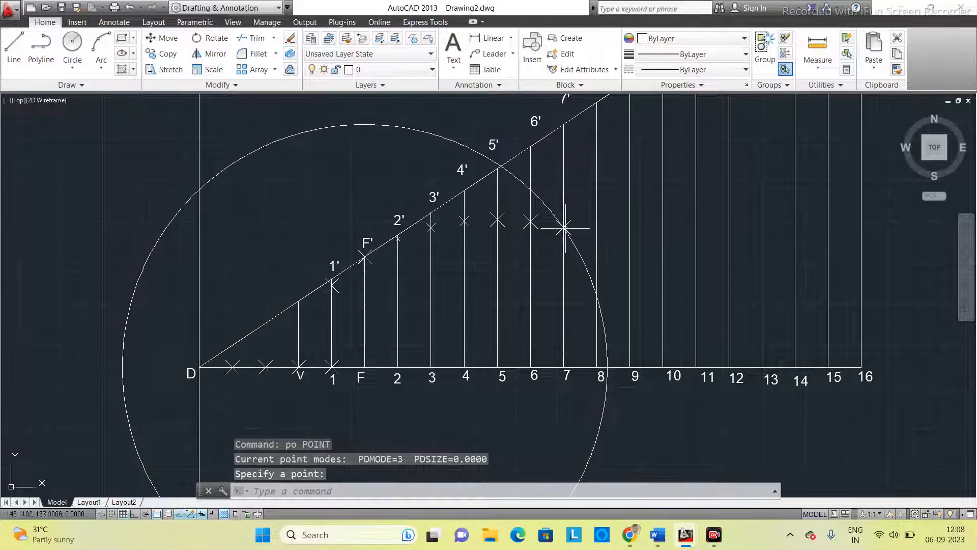
- Move the circle's centre from F to base point 8 and resize its radius to reach 8'
click(579, 263)
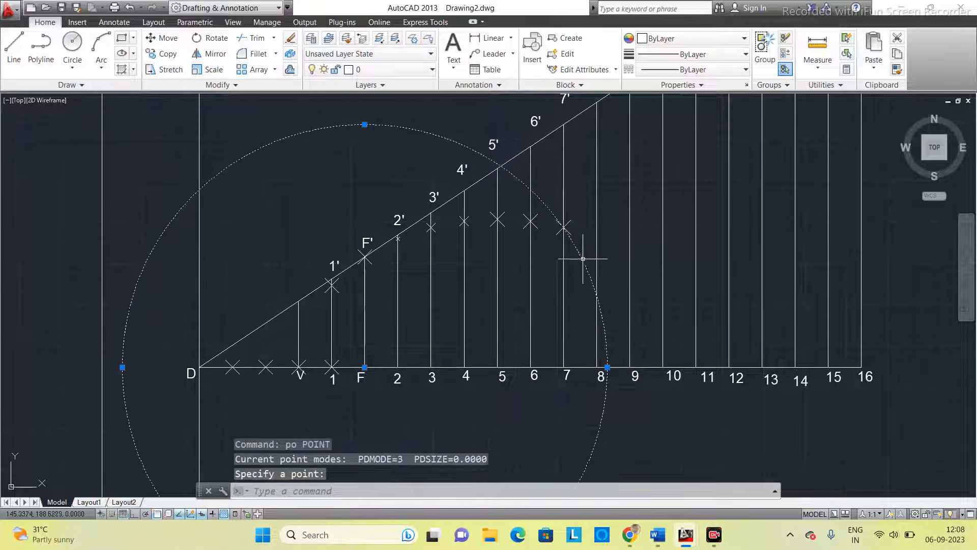
click(365, 367)
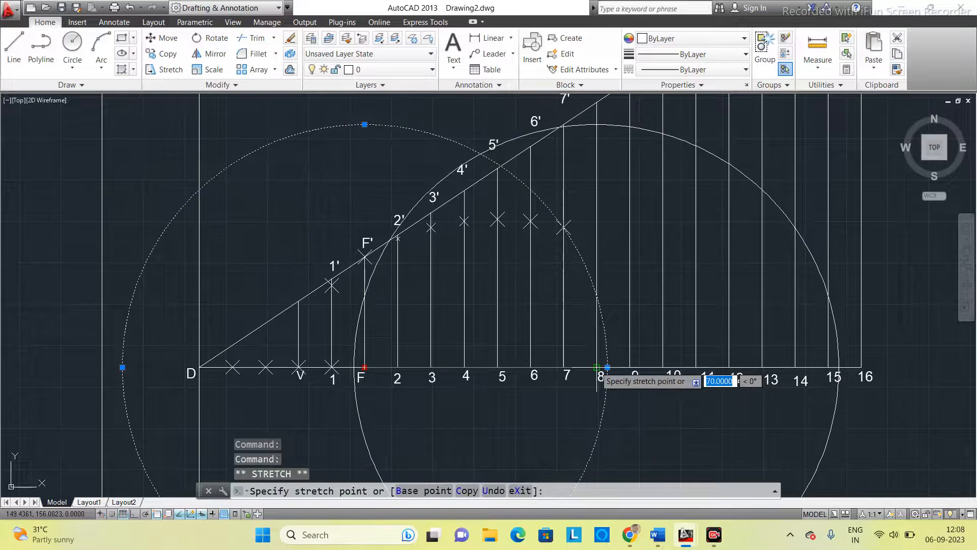
click(596, 367)
middle_drag(609, 171, 562, 227)
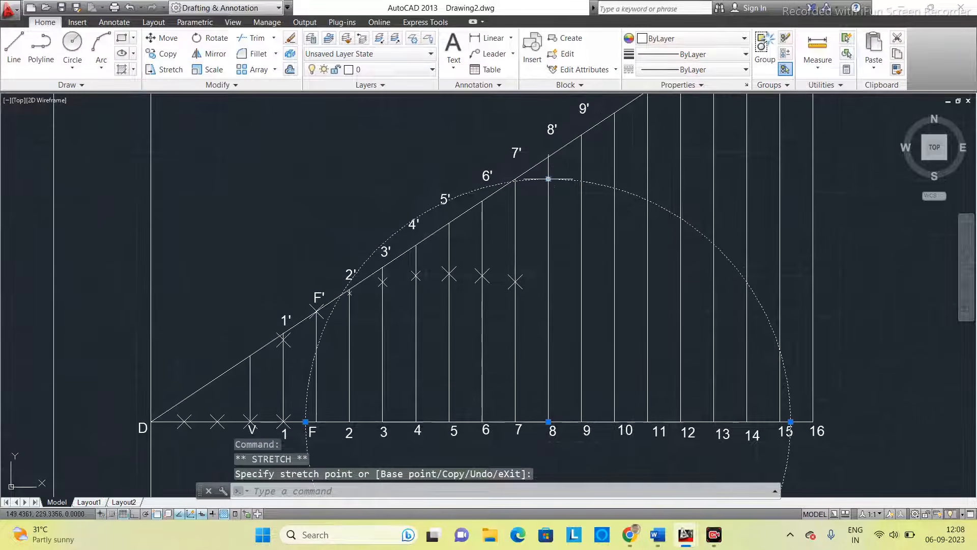
click(548, 178)
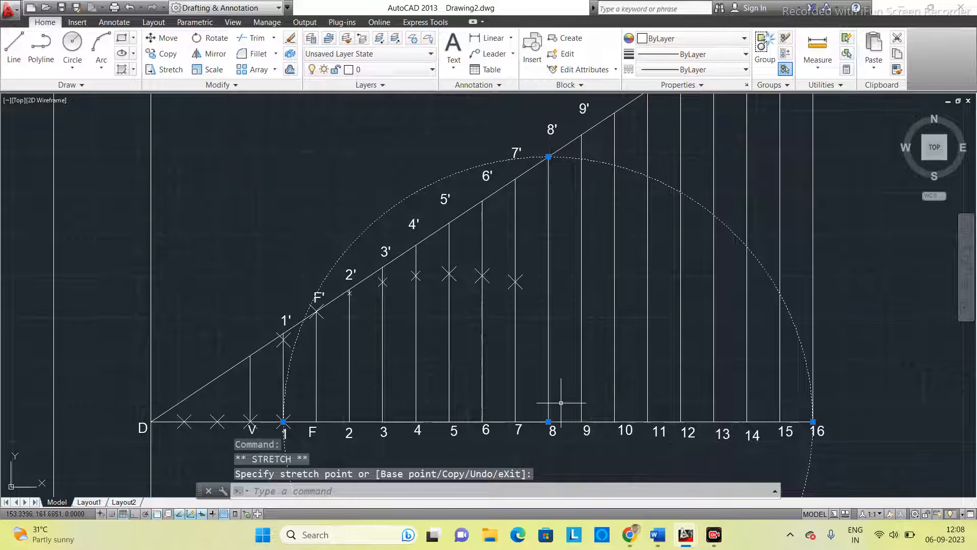
- Move the circle's centre from point 8 back to F and place a point where it crosses the vertical 8-8'
click(548, 421)
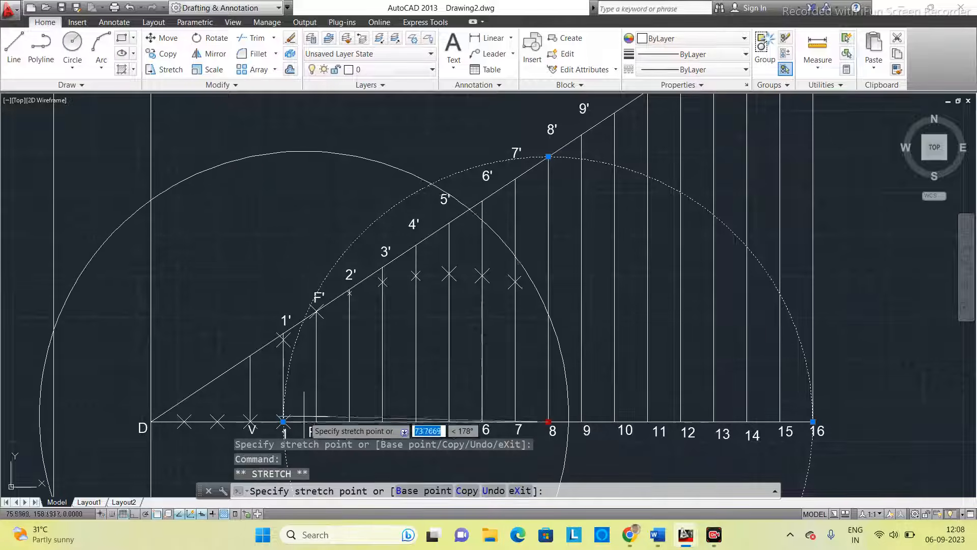
click(582, 422)
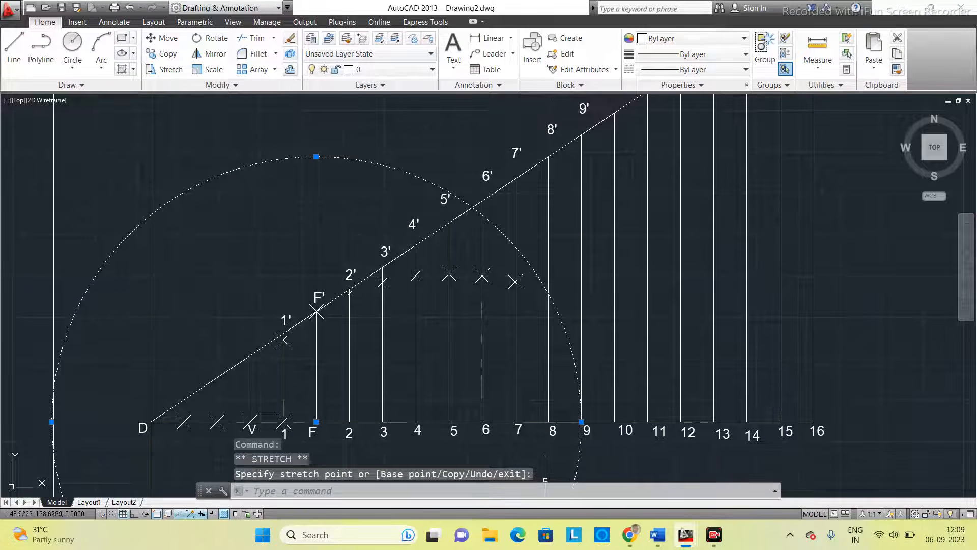
text(po)
key(Return)
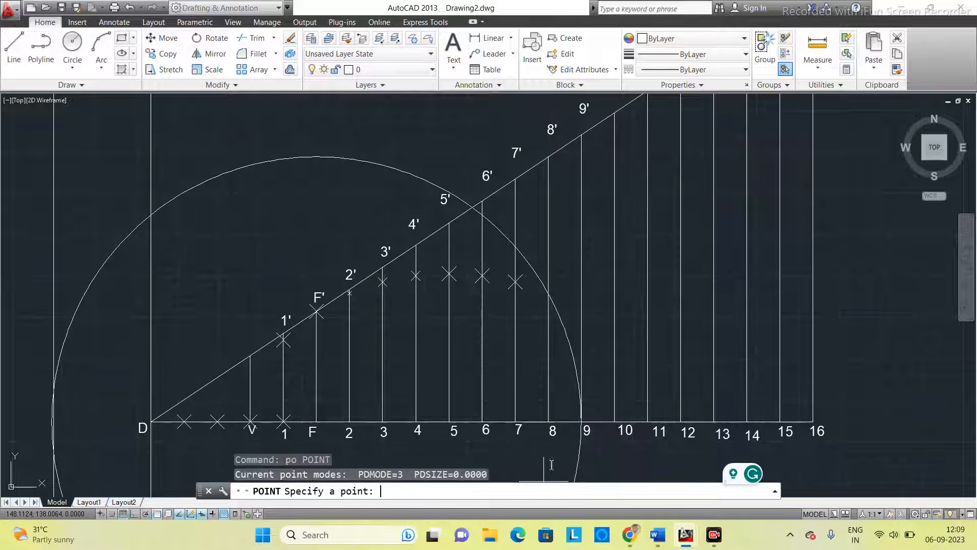
click(548, 294)
- Move the circle's centre from F to base point 9 and resize its radius to reach 9'
click(562, 320)
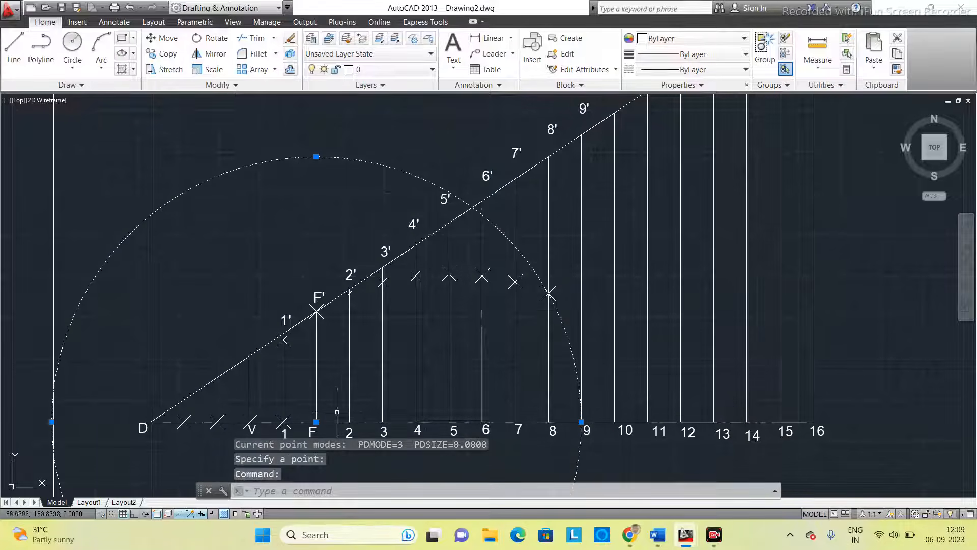
click(316, 421)
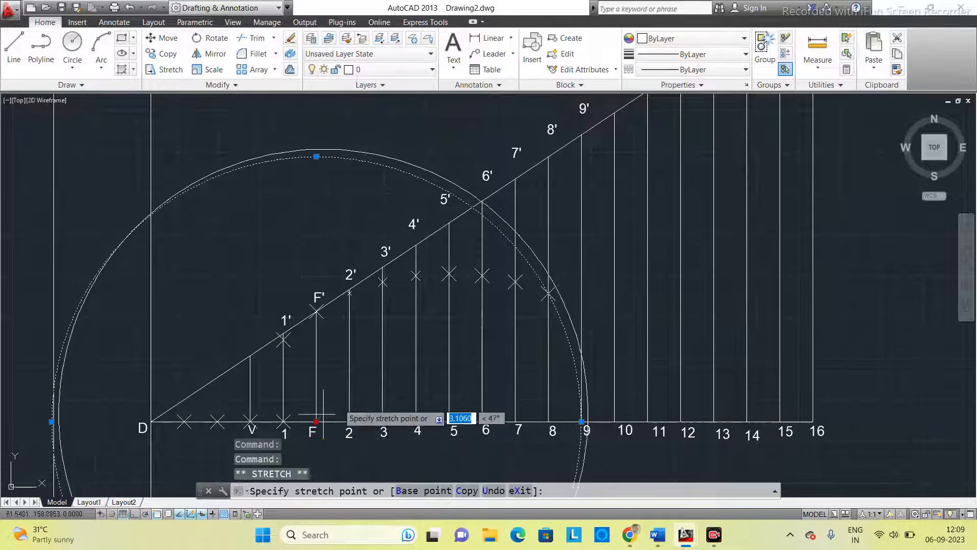
click(581, 421)
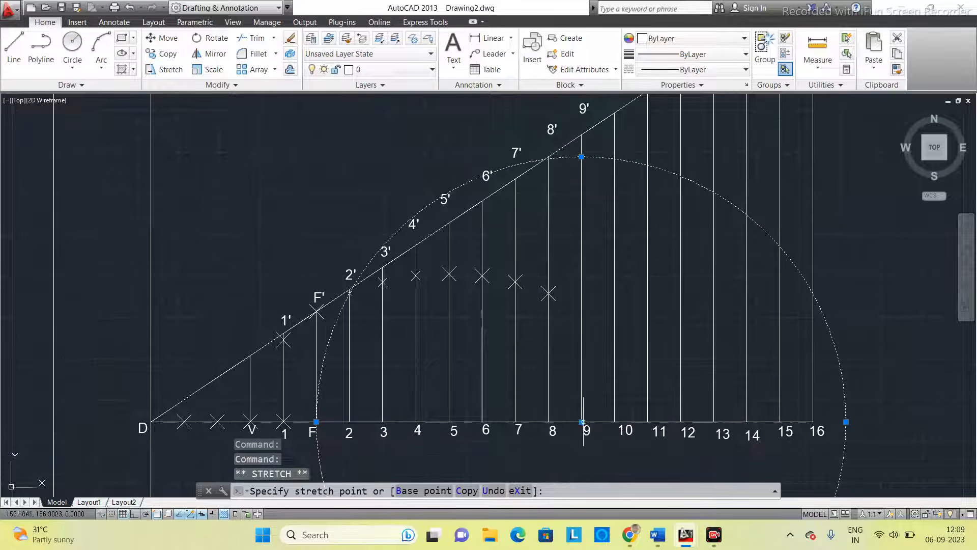
click(581, 156)
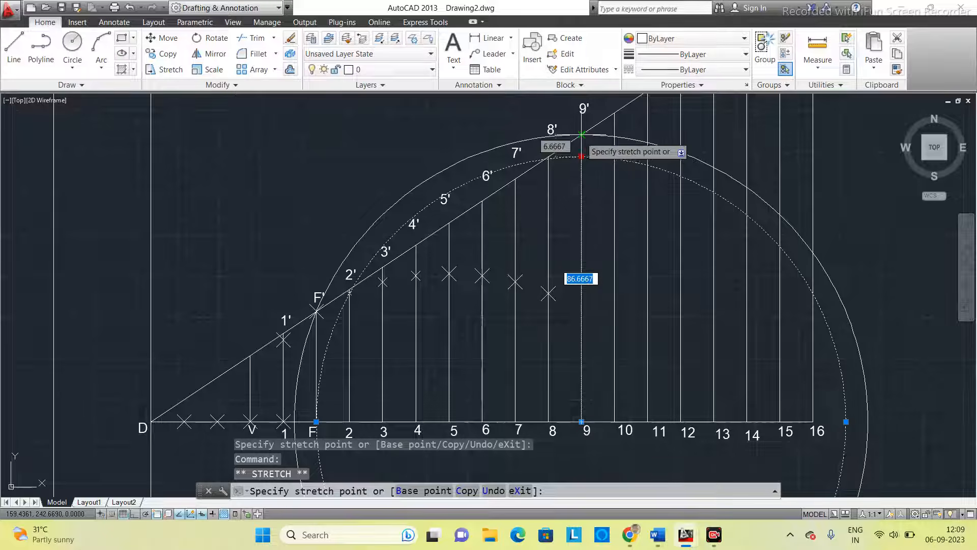
click(581, 134)
- Move the circle's centre from point 9 back to F and place a point where it crosses the vertical 9-9'
click(581, 421)
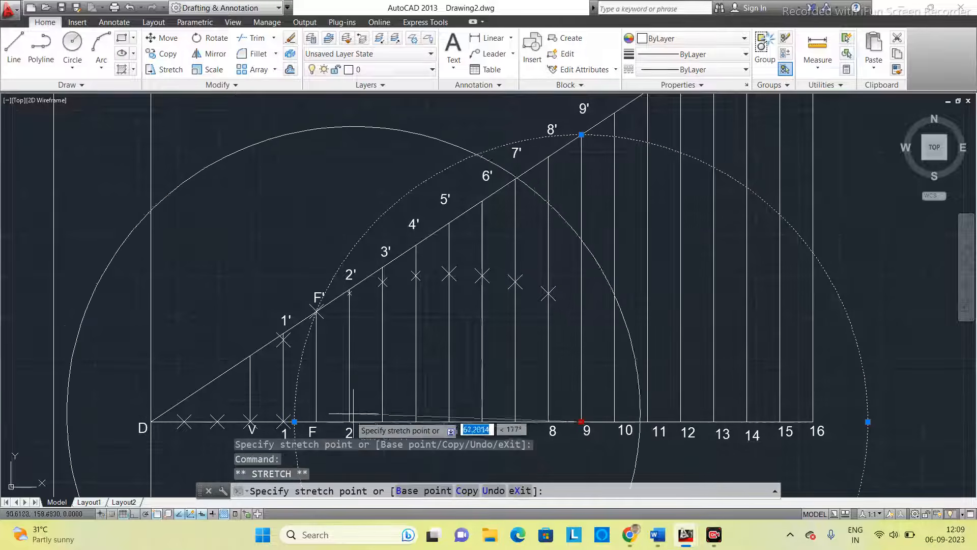
click(316, 421)
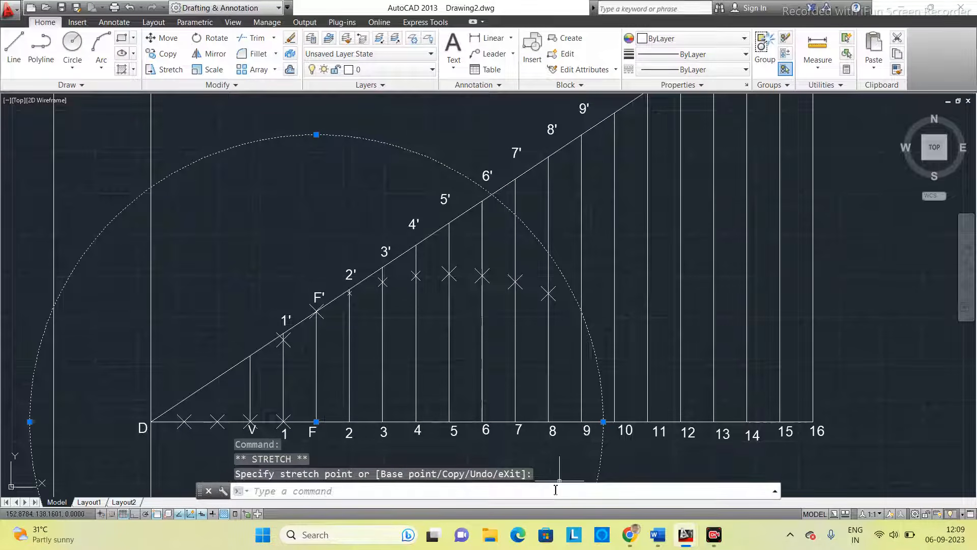
text(po)
key(Return)
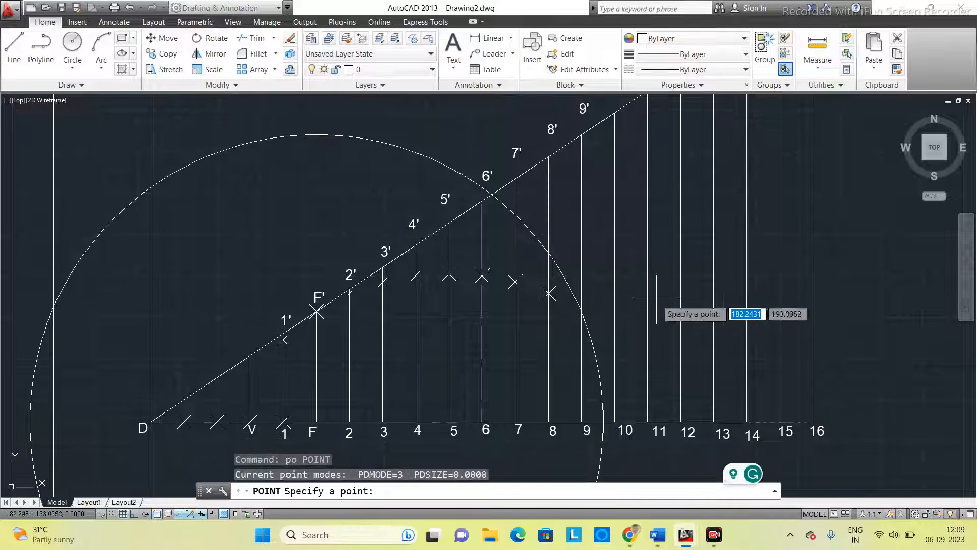
click(581, 311)
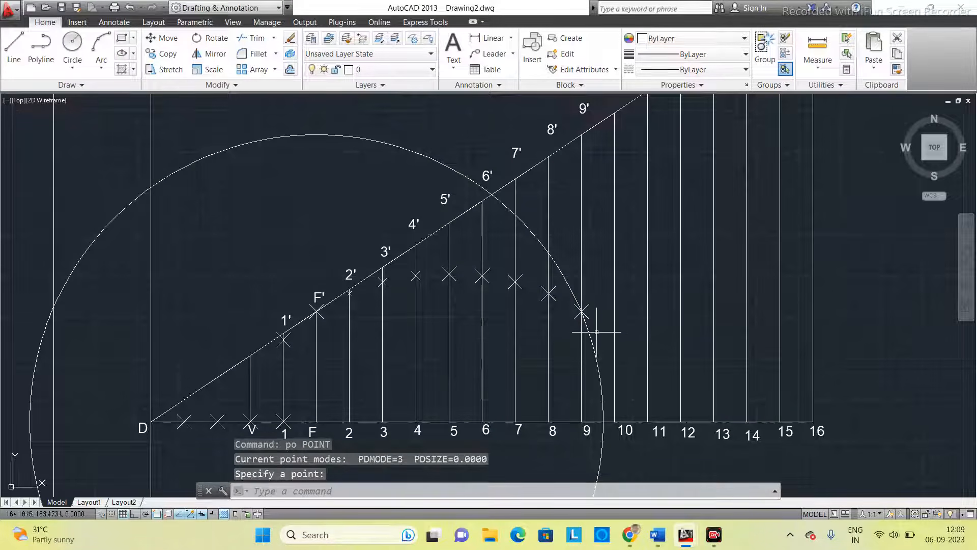
- Move the circle's centre from F to base point 10 and resize its radius to reach 10'
click(592, 337)
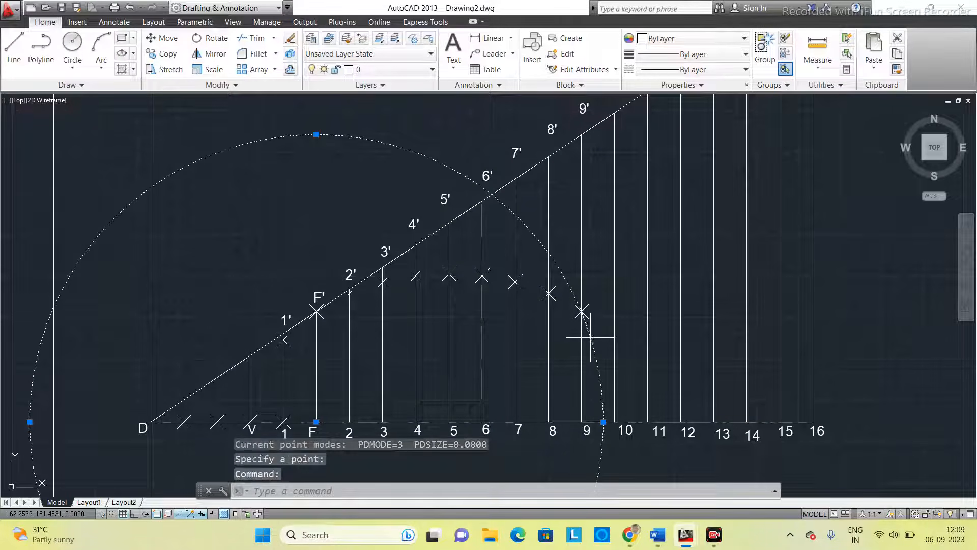
click(316, 421)
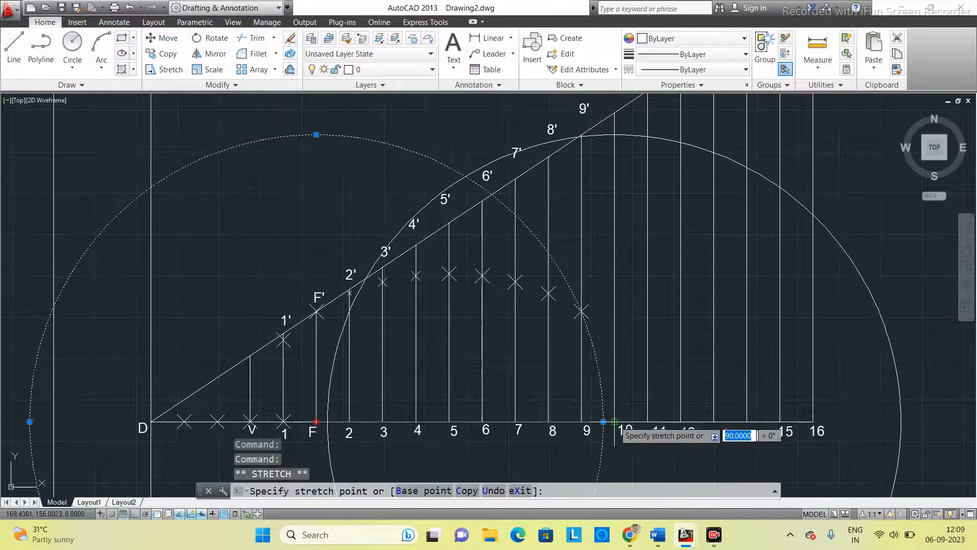
click(614, 422)
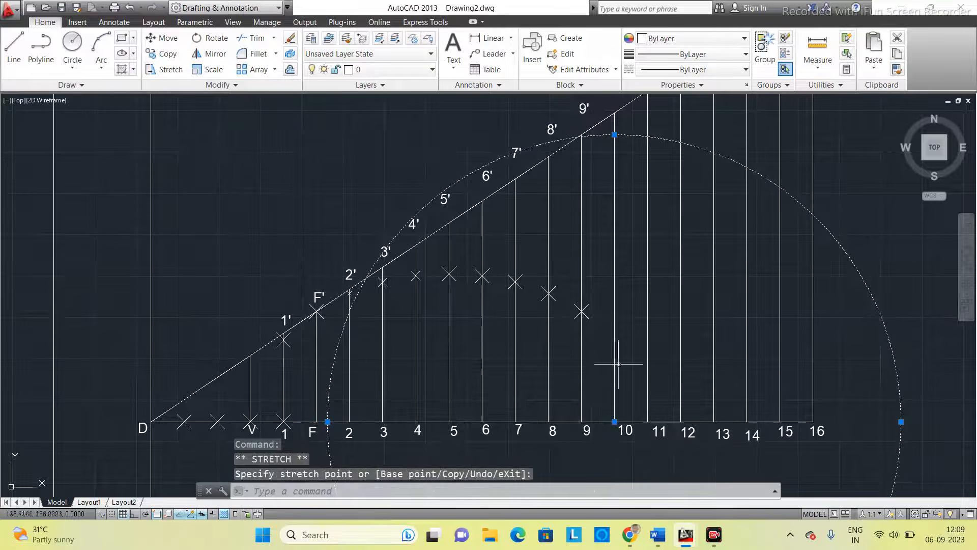
click(614, 134)
click(615, 112)
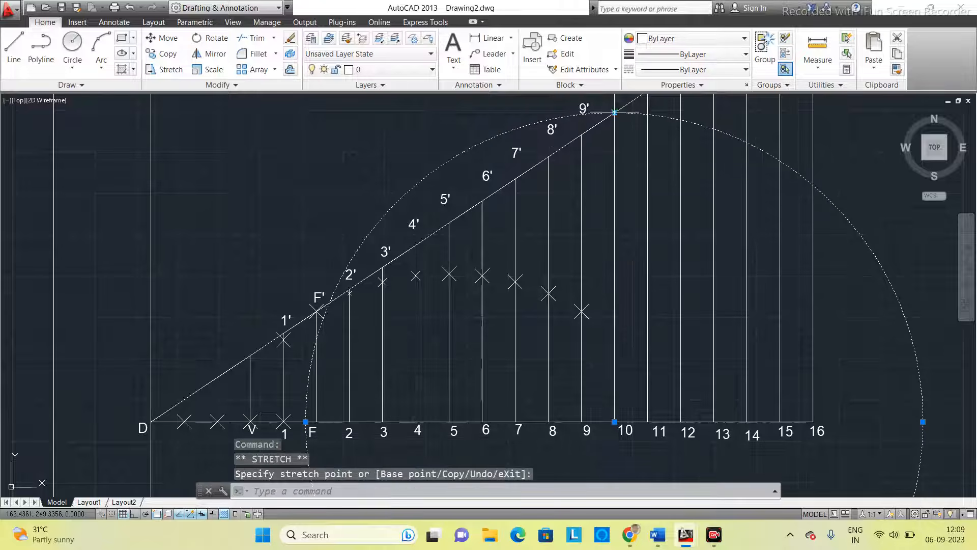
- Move the circle's centre from point 10 back to F and place a point where it crosses the vertical 10-10'
click(614, 421)
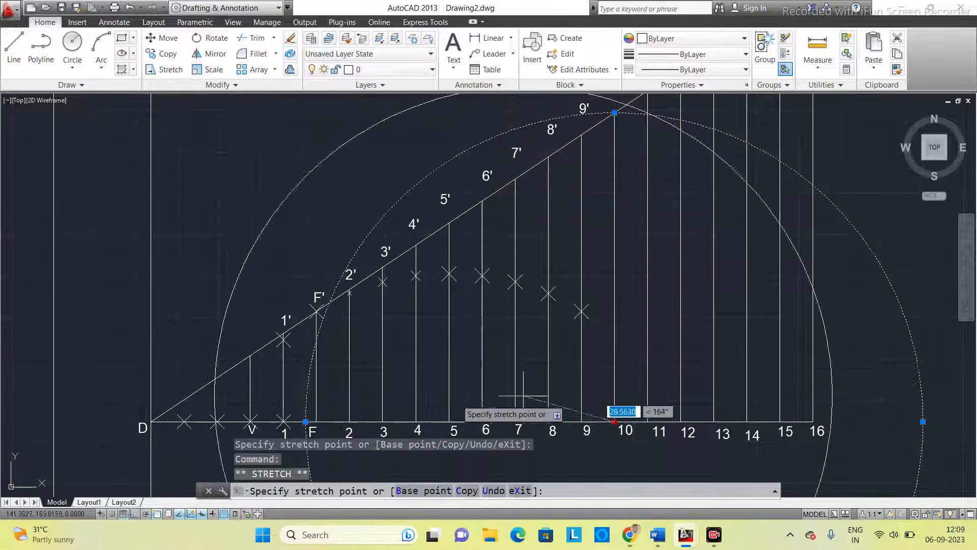
click(316, 422)
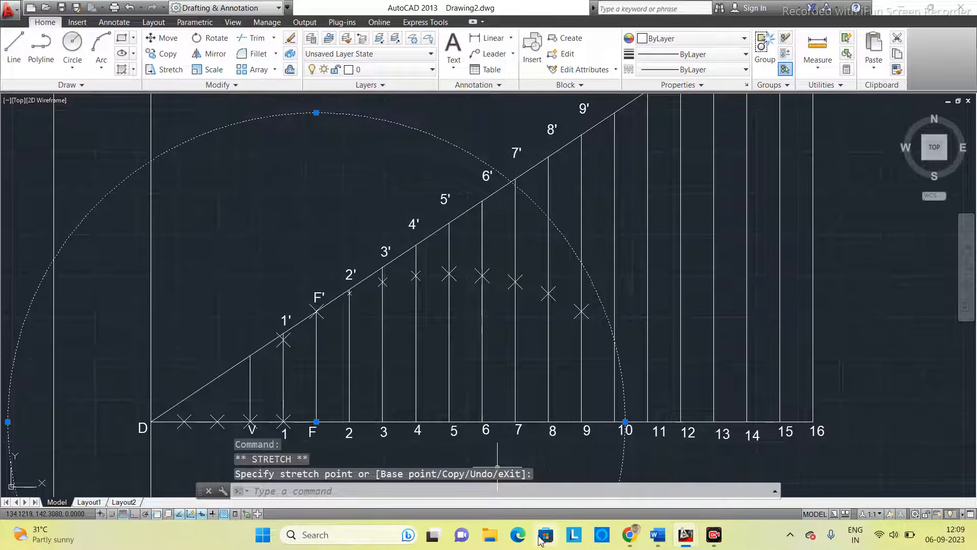
click(507, 495)
text(po)
key(Return)
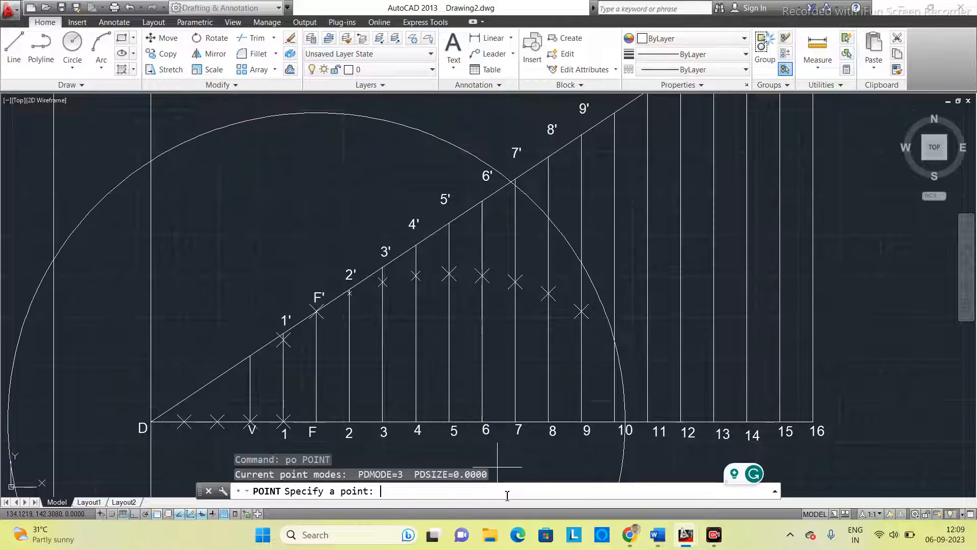
click(614, 339)
- Move the circle's centre from F to base point 11 and resize its radius to reach 11'
click(633, 388)
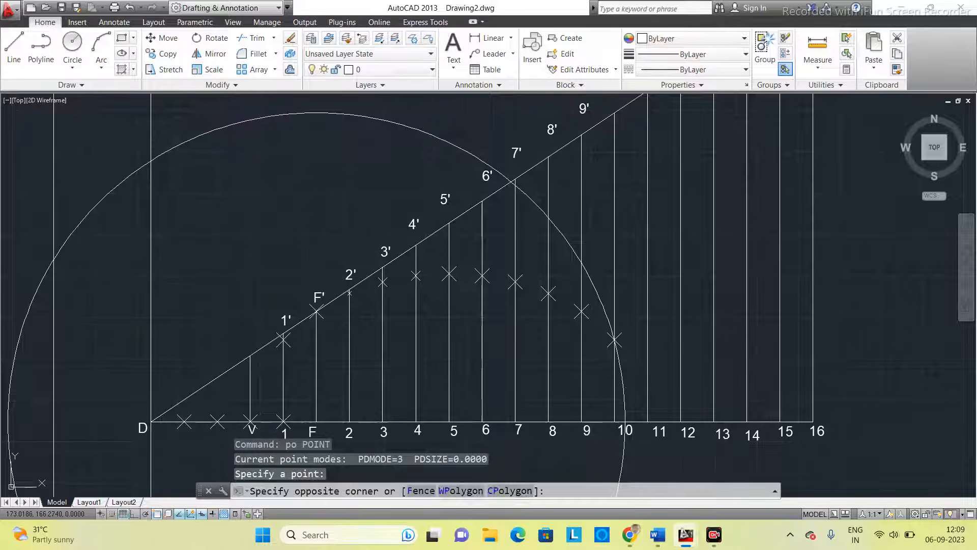
click(618, 390)
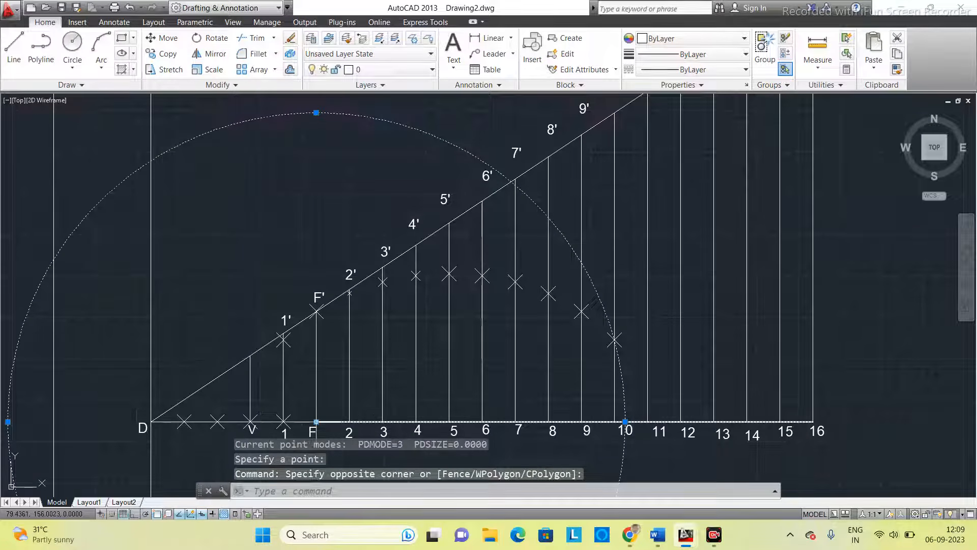
click(316, 421)
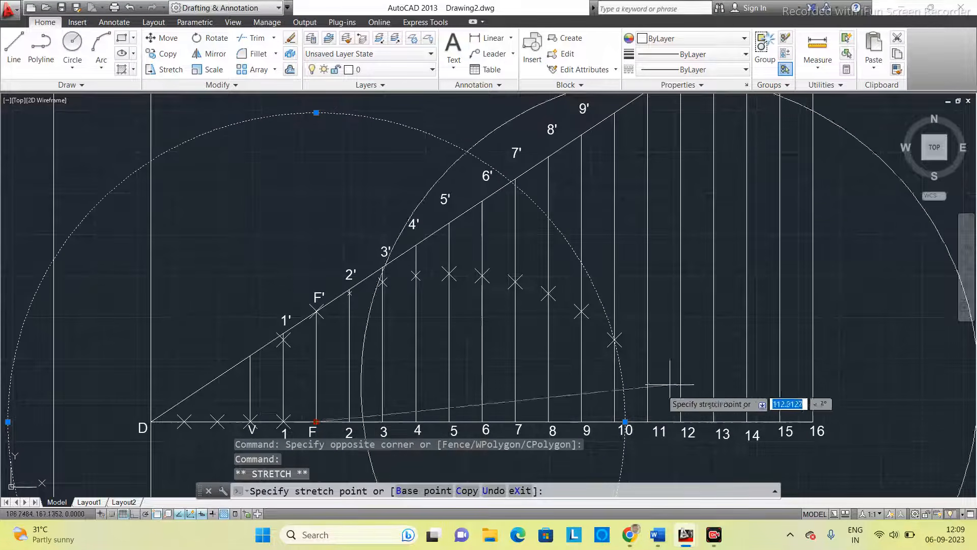
click(647, 422)
scroll(645, 305, down, 2)
scroll(655, 277, up, 2)
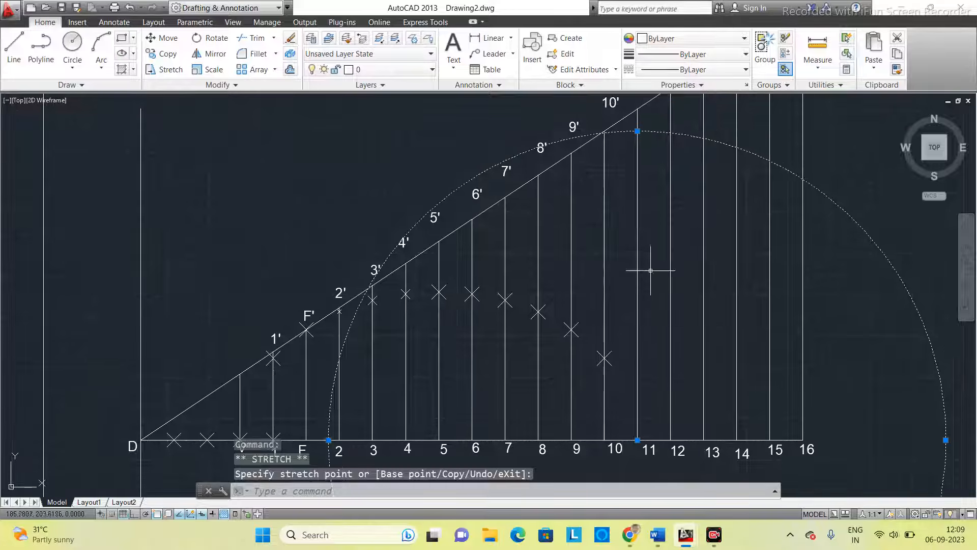
click(638, 131)
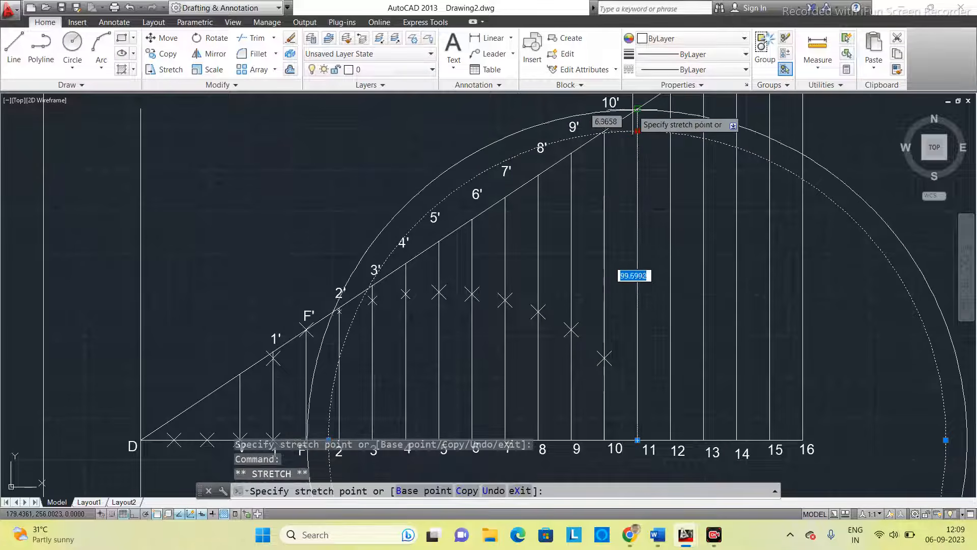
click(637, 110)
- Move the circle's centre from point 11 back to F and place a point where it meets the base line at 11
scroll(705, 239, down, 2)
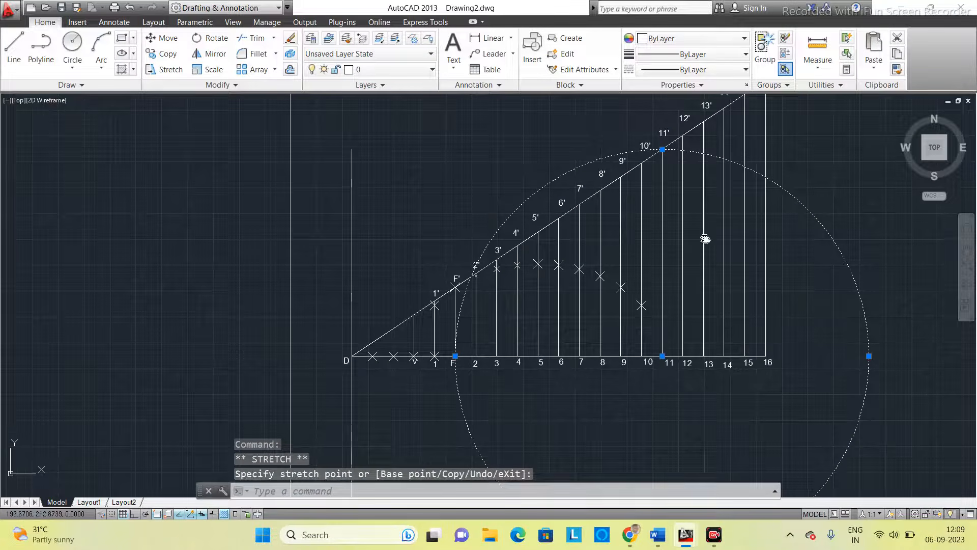
click(662, 355)
scroll(483, 351, up, 2)
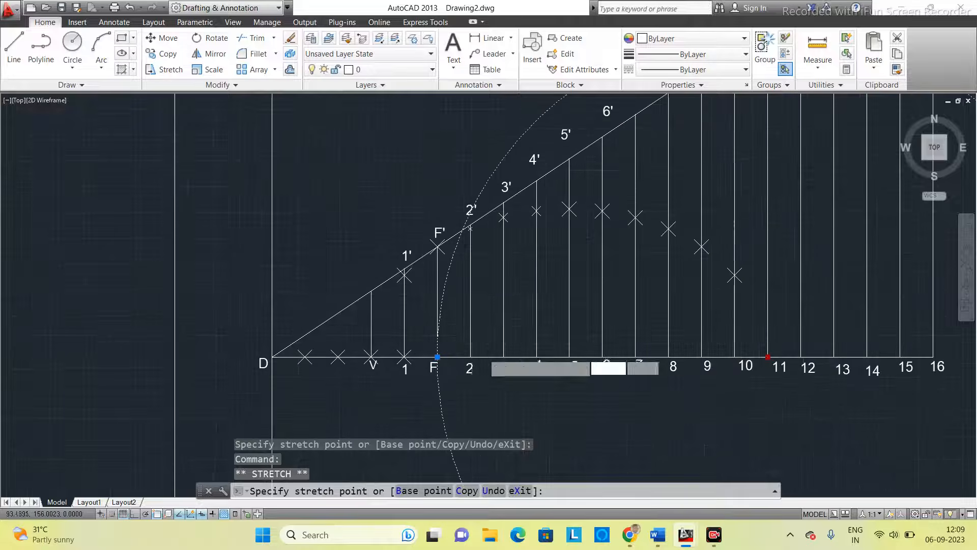
click(438, 357)
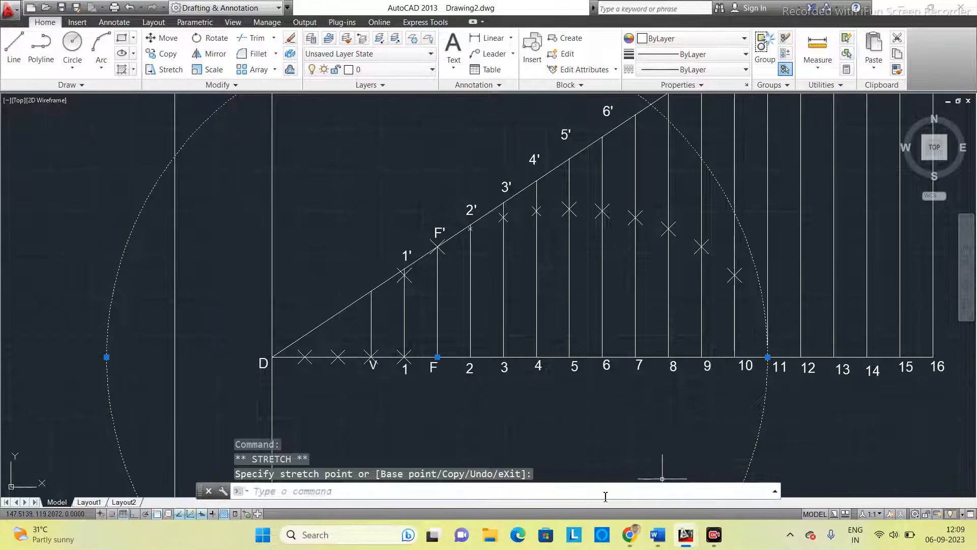
key(Return)
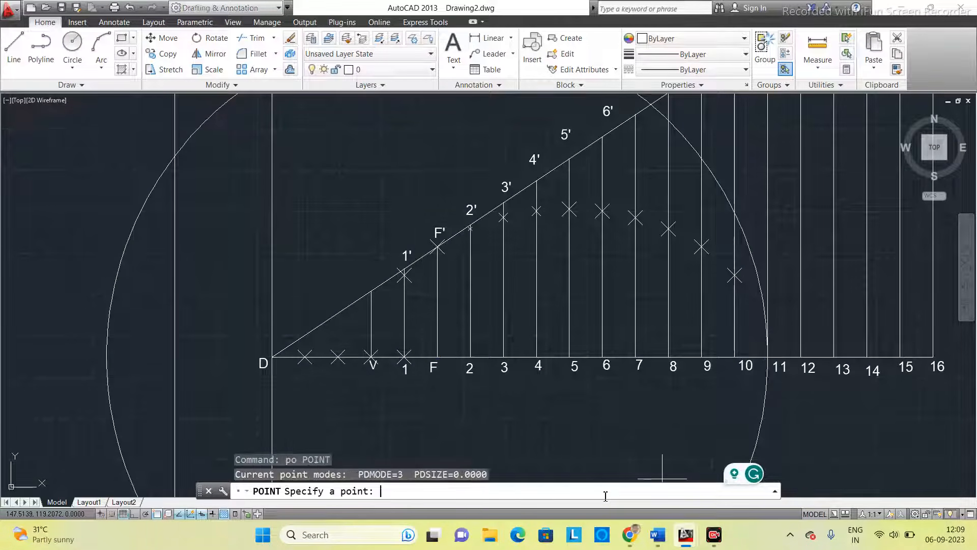
click(769, 356)
- Erase the construction circle centred on F
scroll(835, 414, down, 2)
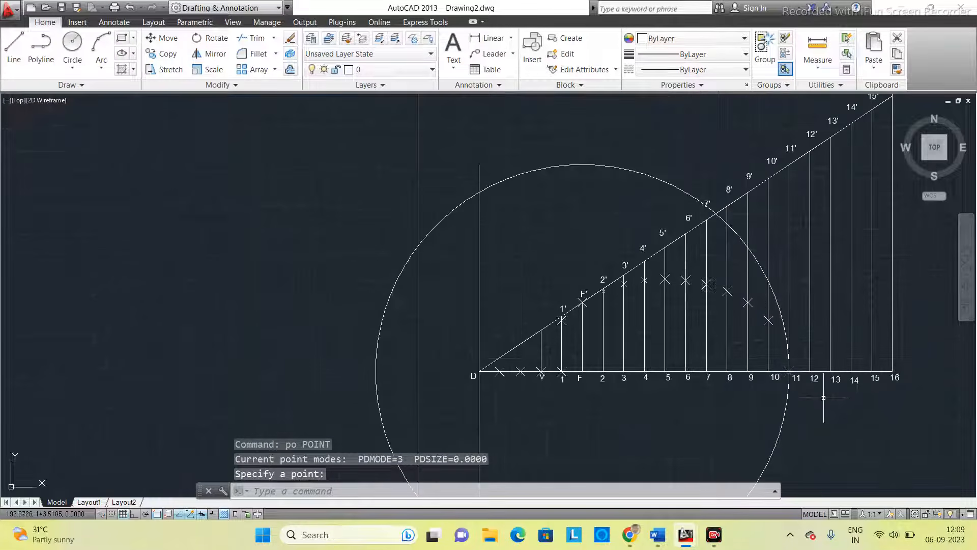
mouse_move(814, 395)
middle_down()
mouse_move(738, 346)
mouse_move(731, 360)
middle_up()
scroll(738, 346, up, 2)
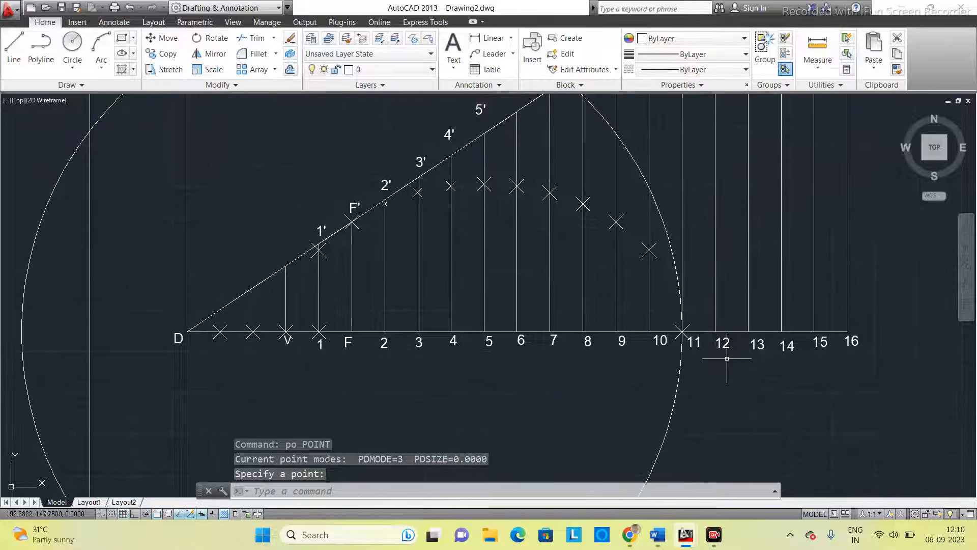
scroll(726, 364, down, 2)
click(555, 144)
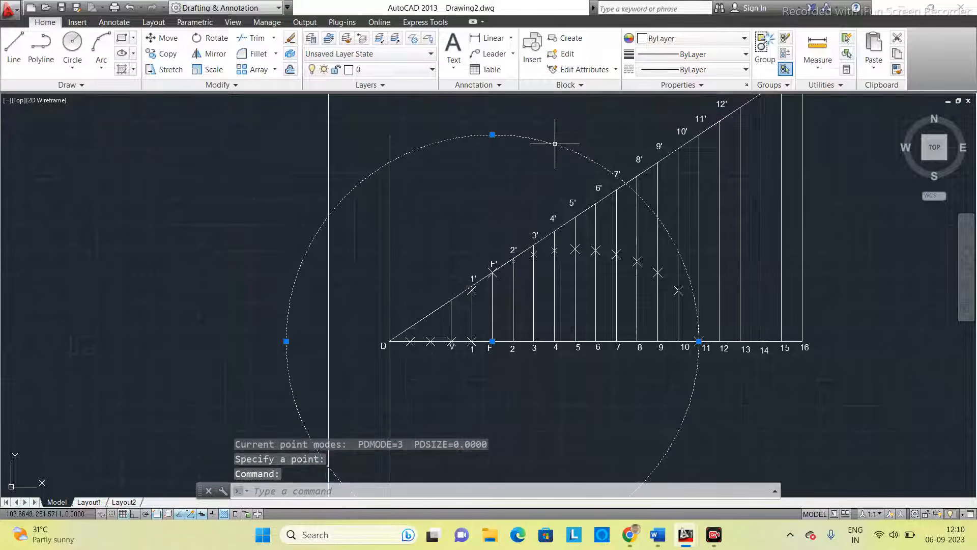
key(Delete)
middle_drag(689, 288, 626, 280)
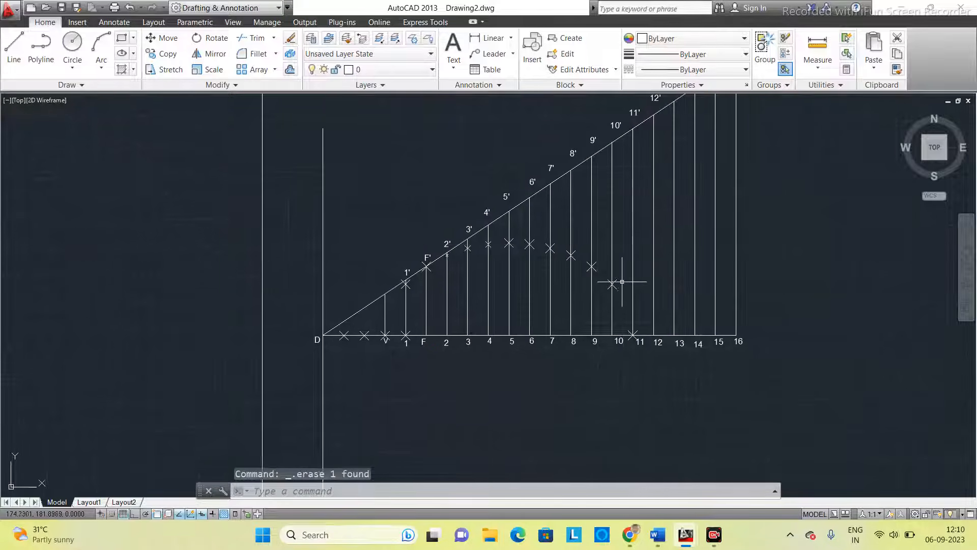
scroll(626, 279, up, 2)
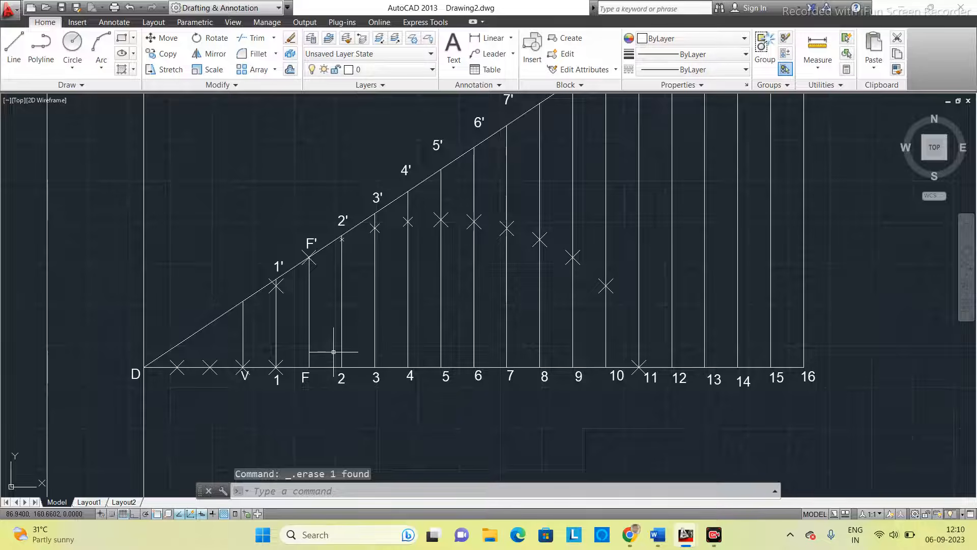
middle_drag(334, 352, 347, 275)
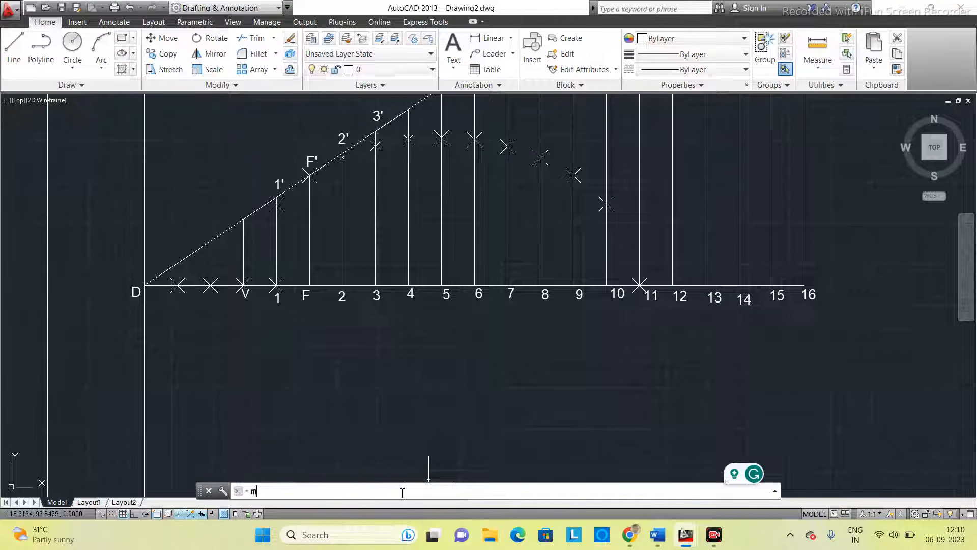
text(or)
key(Return)
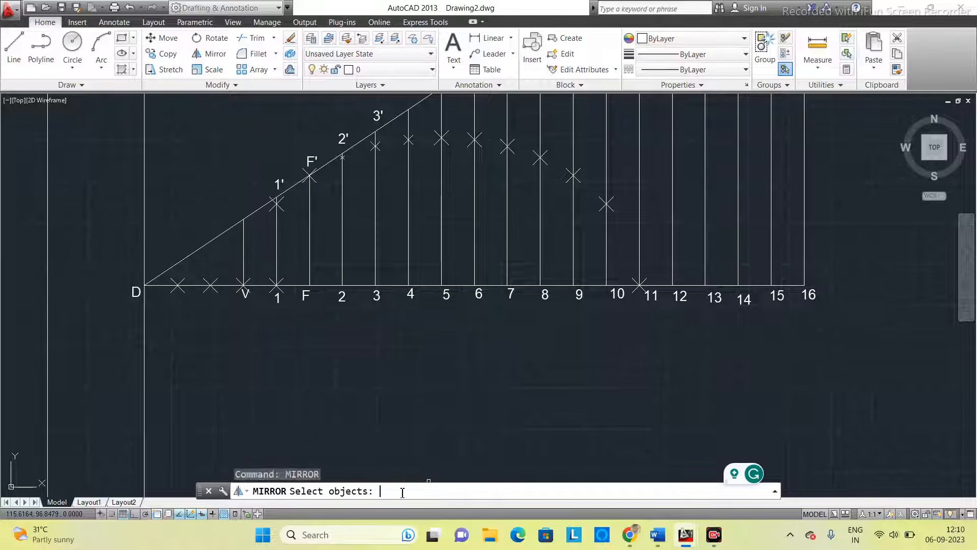
click(280, 204)
click(271, 275)
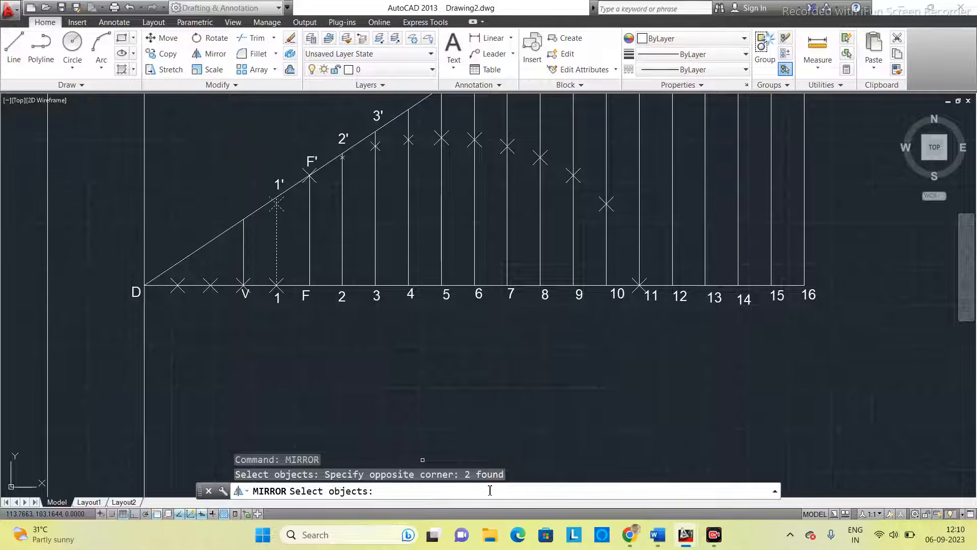
key(Escape)
scroll(260, 214, up, 4)
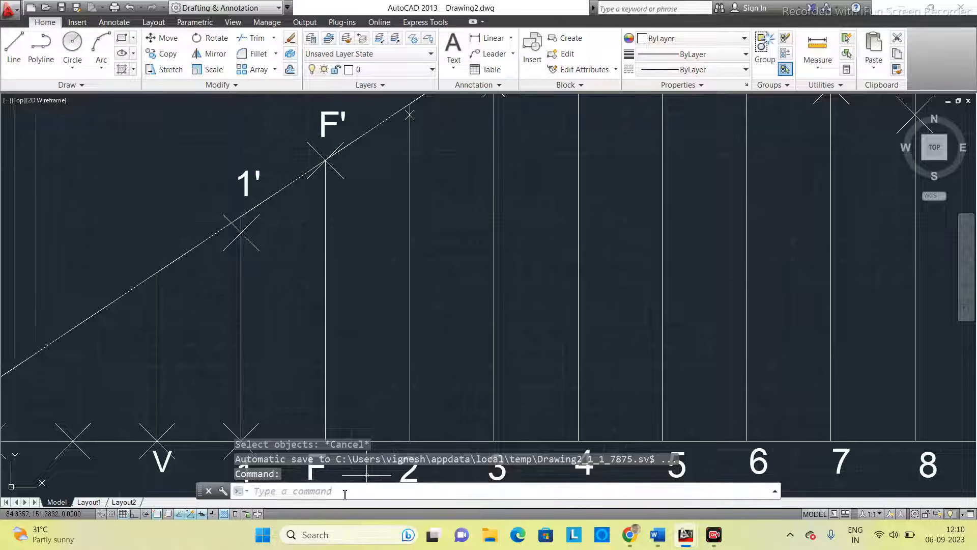
text(mirror)
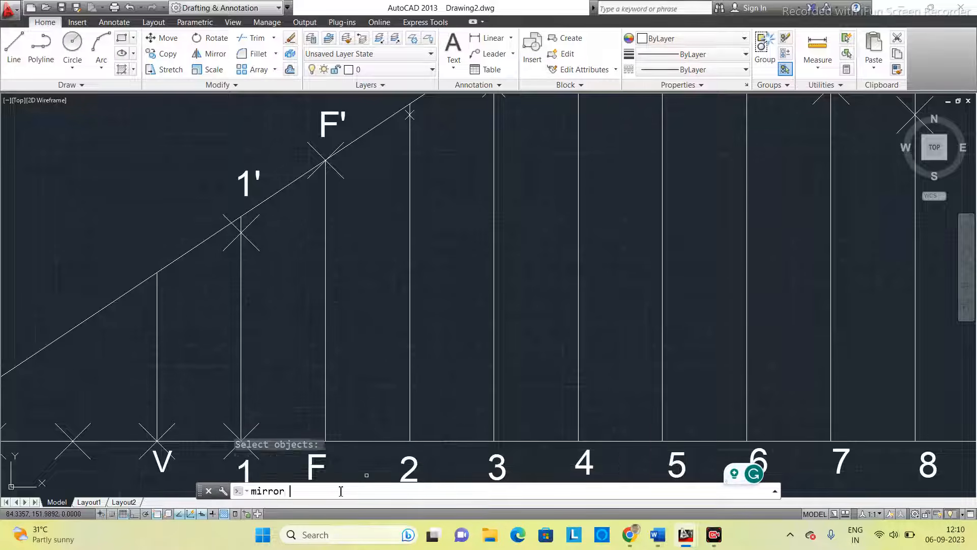
key(Return)
scroll(349, 407, down, 2)
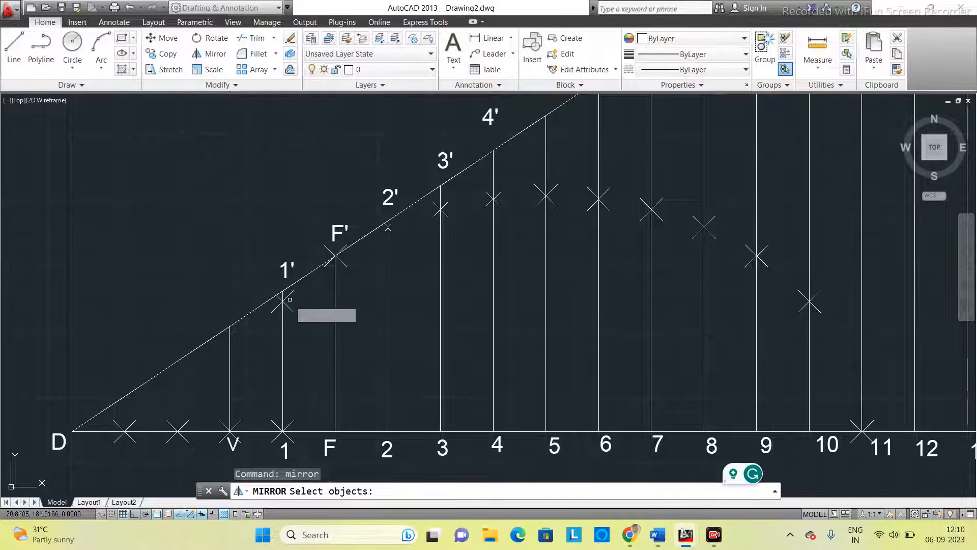
click(283, 300)
click(335, 256)
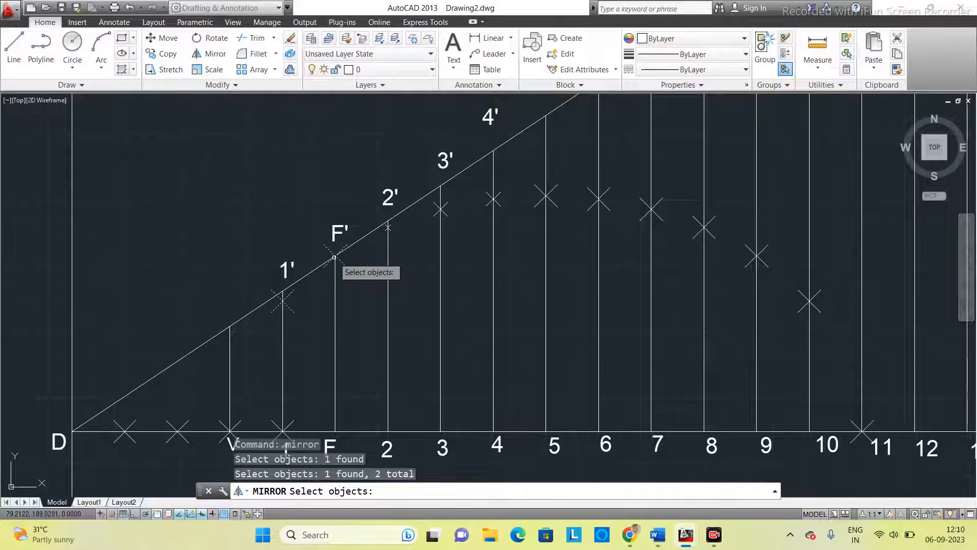
click(388, 226)
click(441, 209)
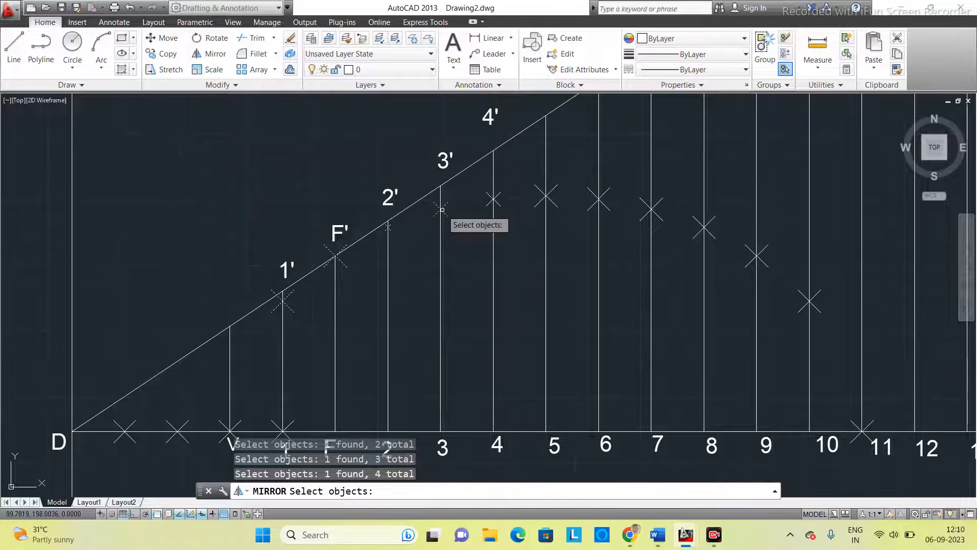
click(492, 198)
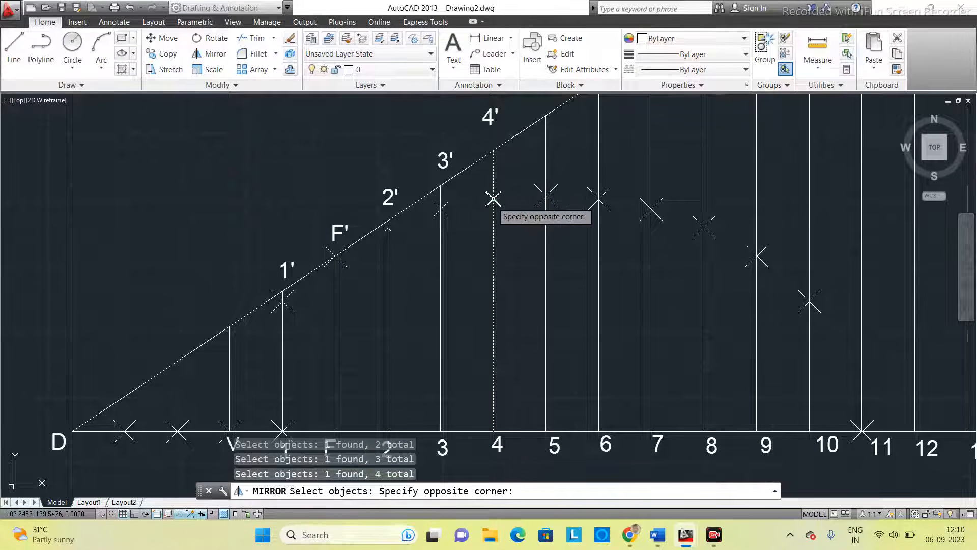
click(482, 210)
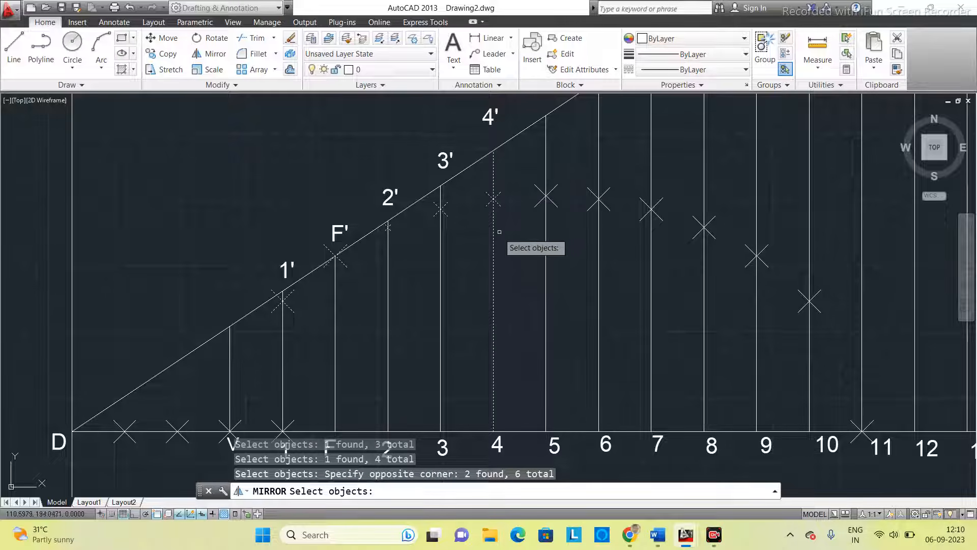
click(494, 215)
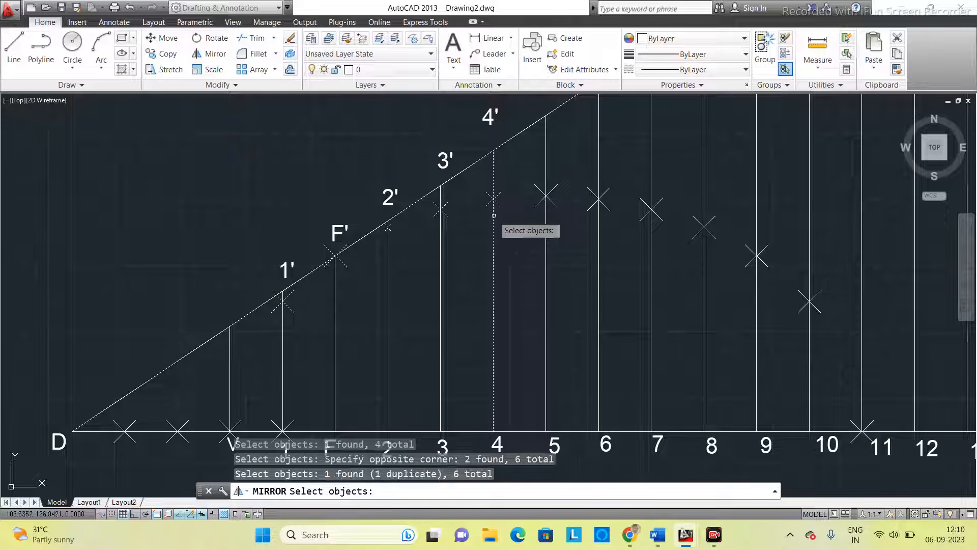
key(Escape)
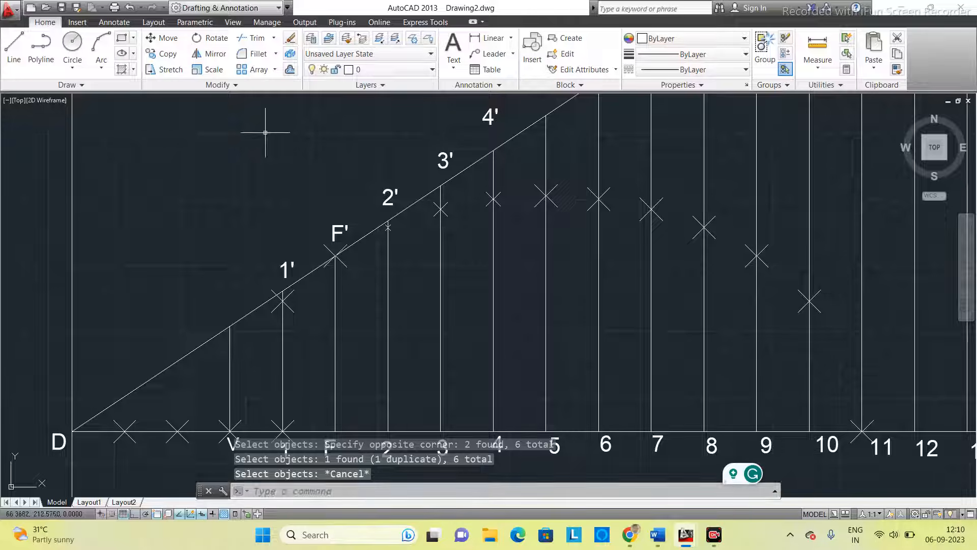
- Mirror the curve points on verticals 1, F and 2 through 10 about the base line from D through 1, keeping the source points
click(284, 302)
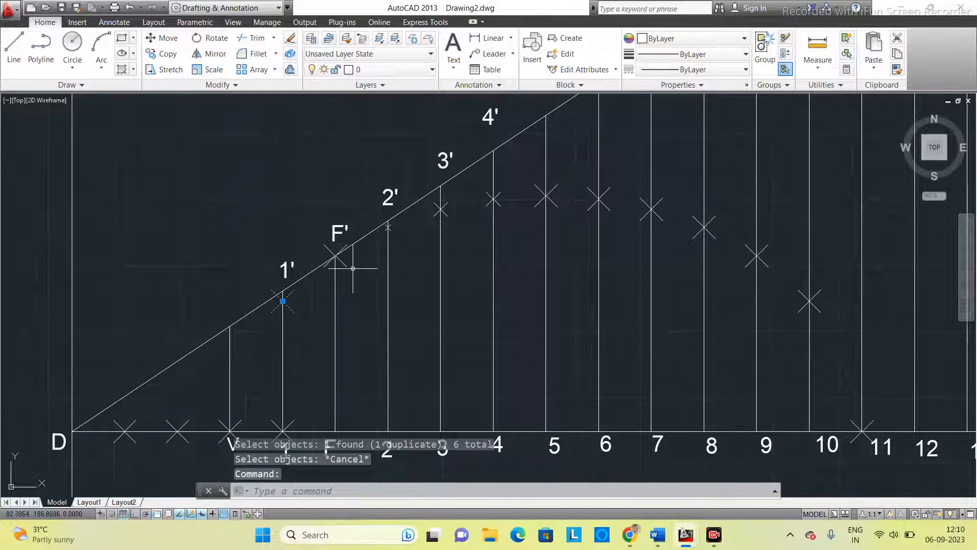
click(342, 262)
click(387, 228)
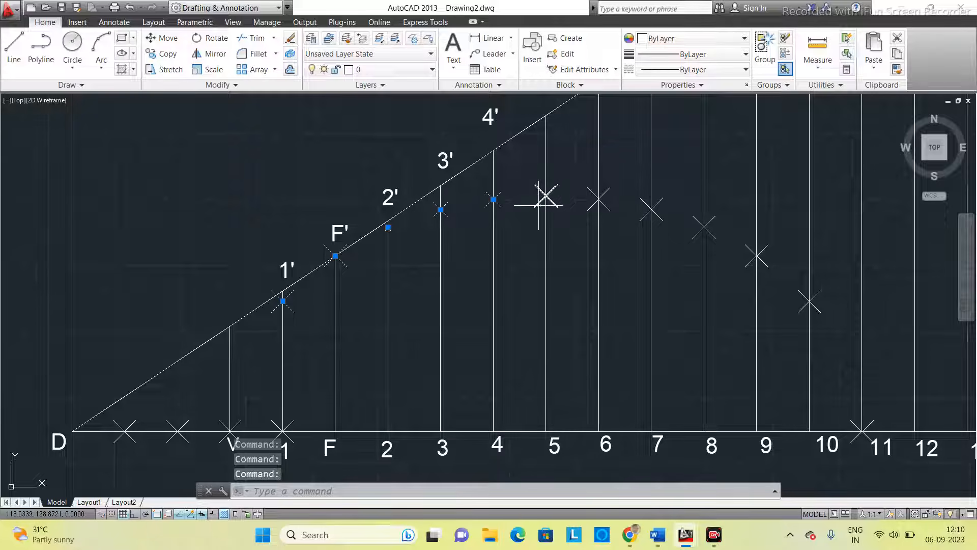
click(592, 208)
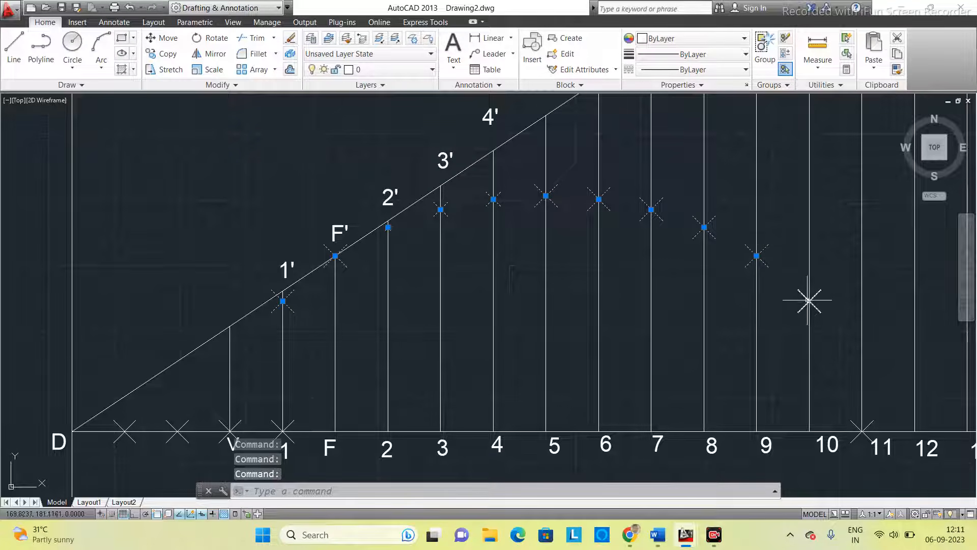
middle_drag(703, 327, 594, 245)
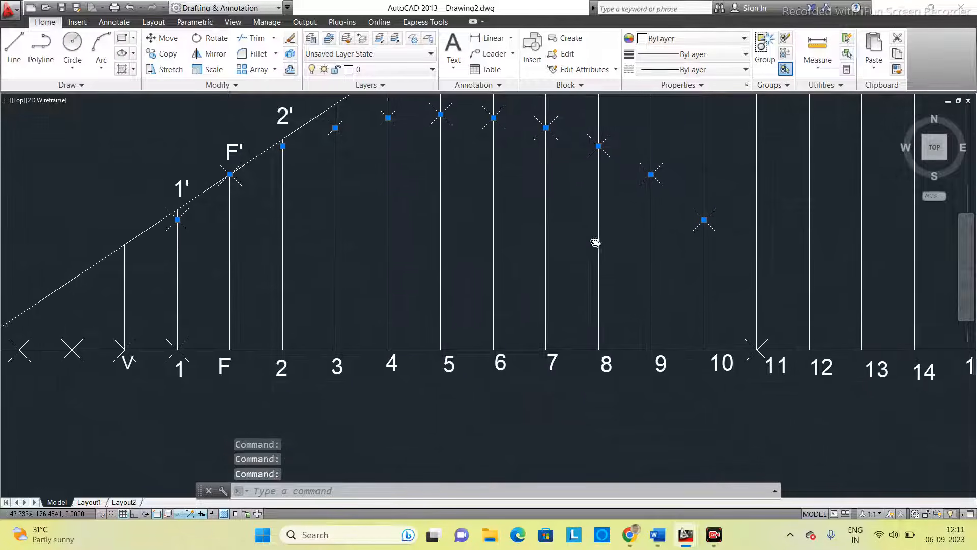
click(402, 490)
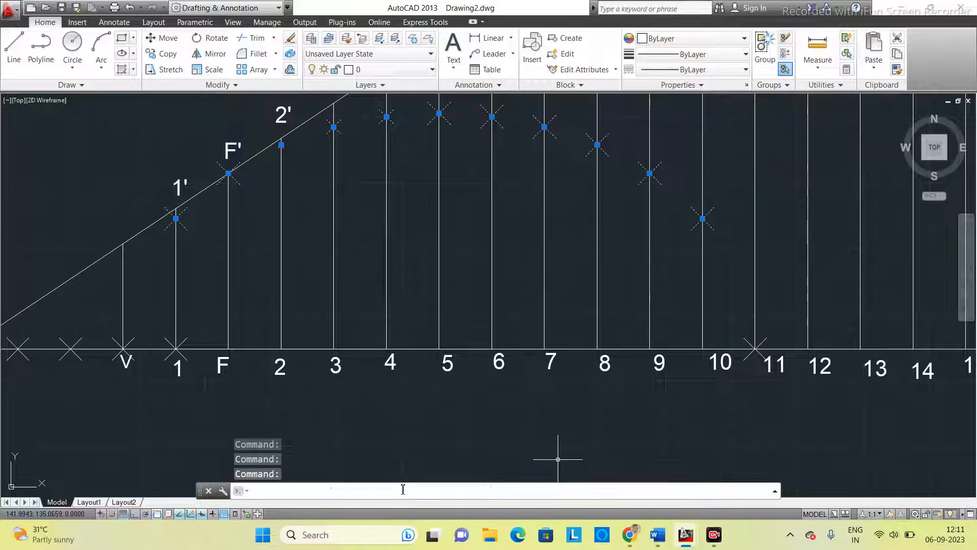
text(MIRR)
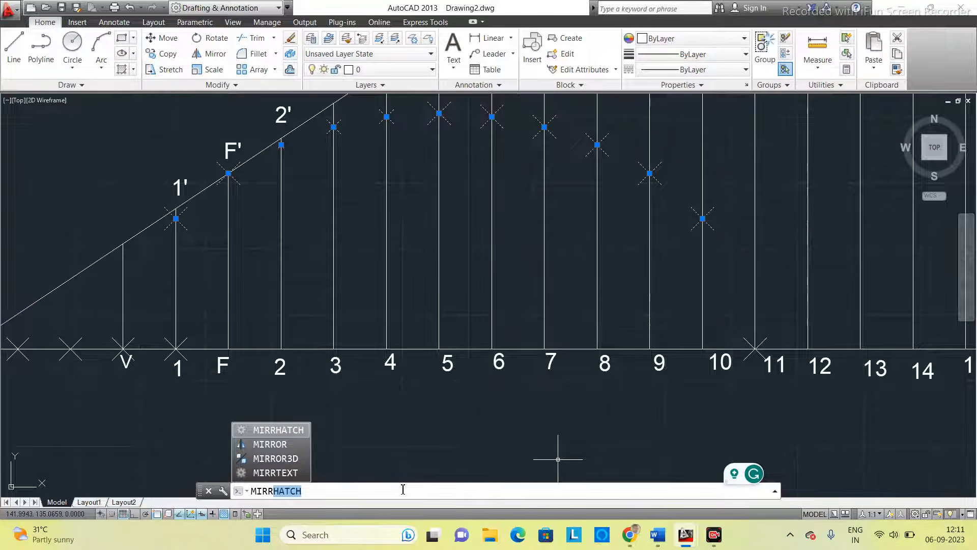
text(o)
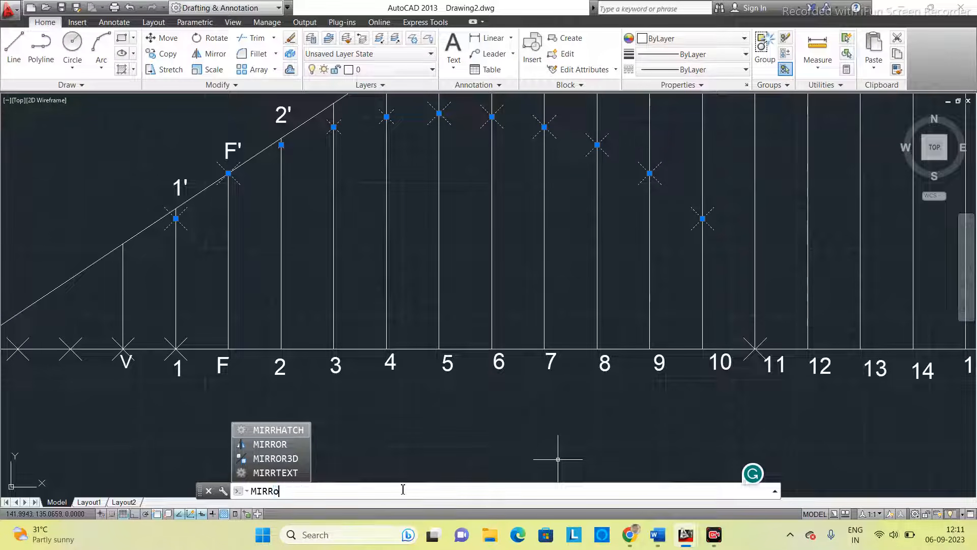
text(r)
key(Return)
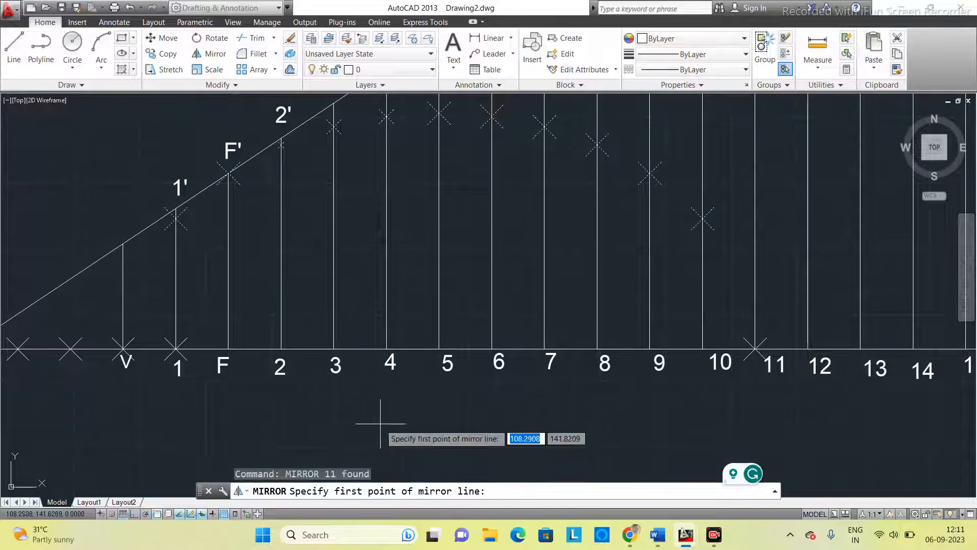
scroll(389, 410, down, 3)
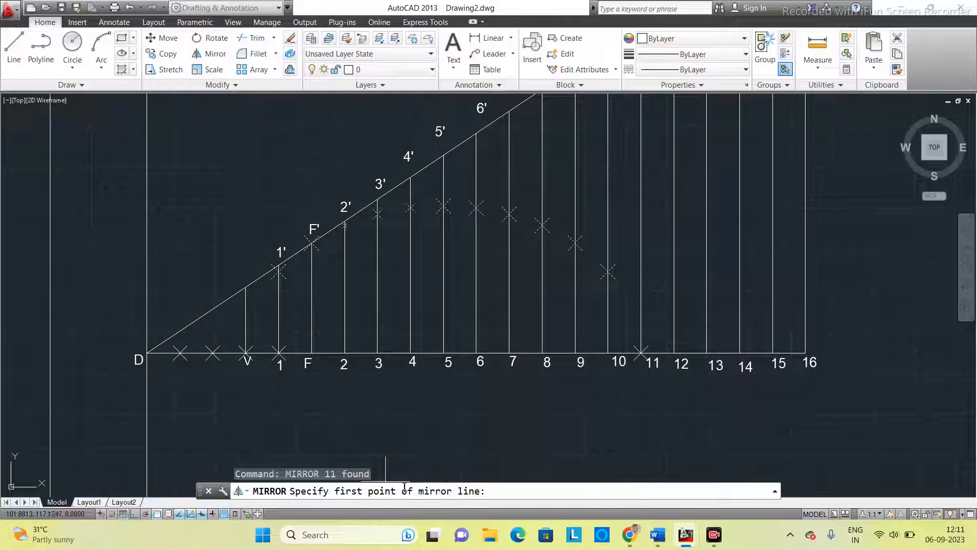
click(147, 352)
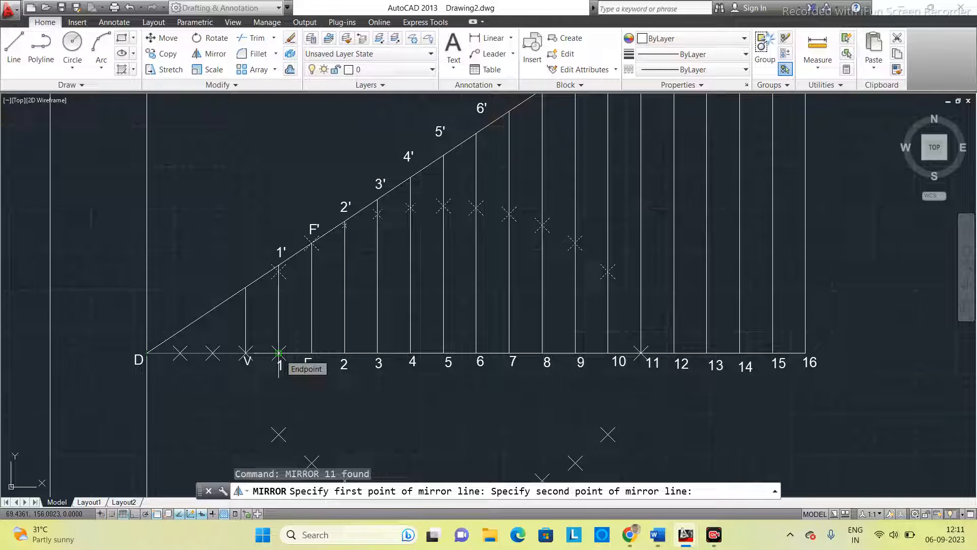
click(279, 352)
scroll(394, 357, down, 2)
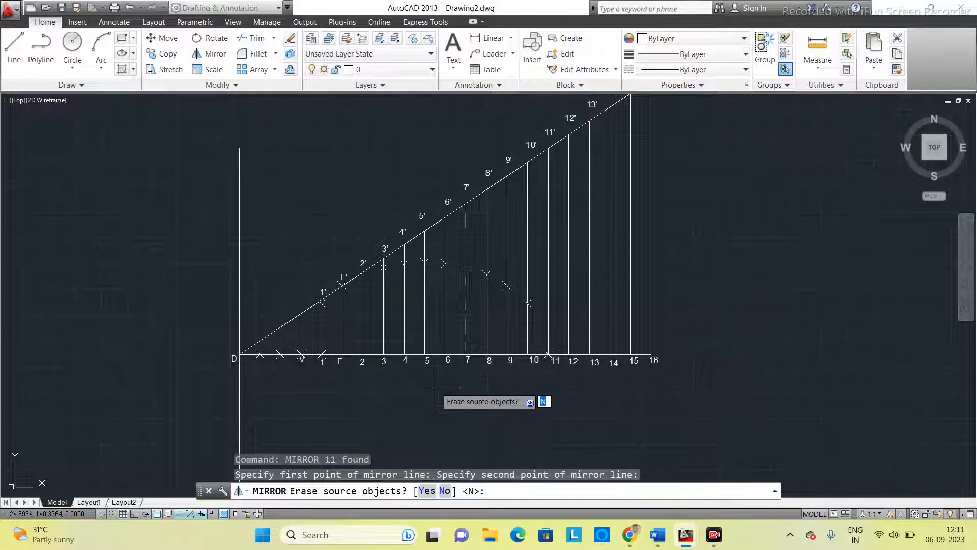
middle_drag(439, 385, 428, 346)
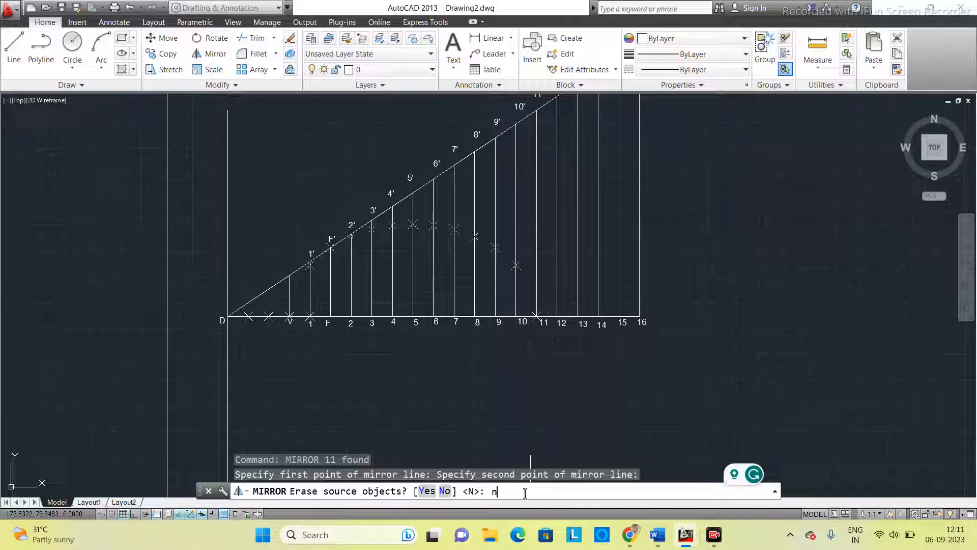
text(o)
key(Return)
- Start a fit-point spline at V and run it through the upper curve points on verticals 1, F and 2 through 10 to point 11
scroll(452, 319, up, 2)
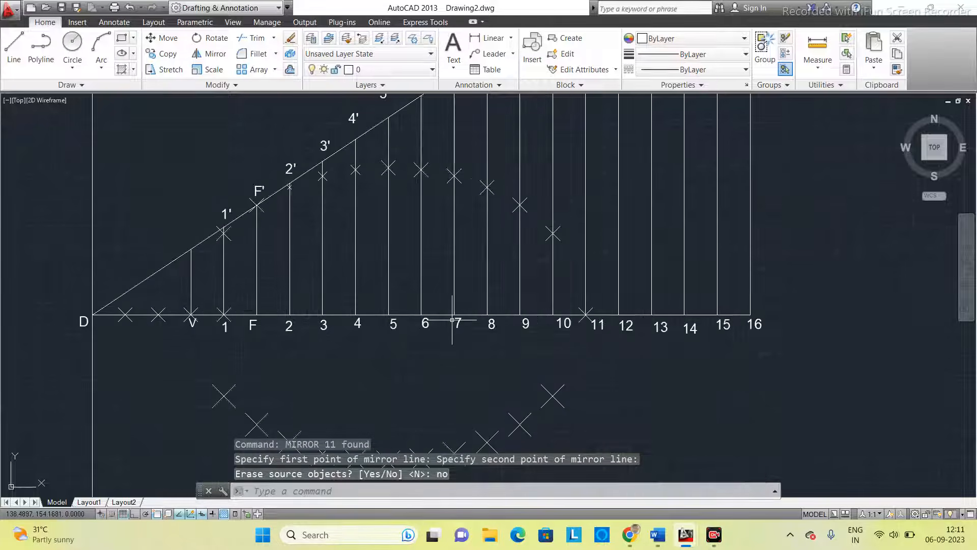
middle_drag(452, 320, 489, 262)
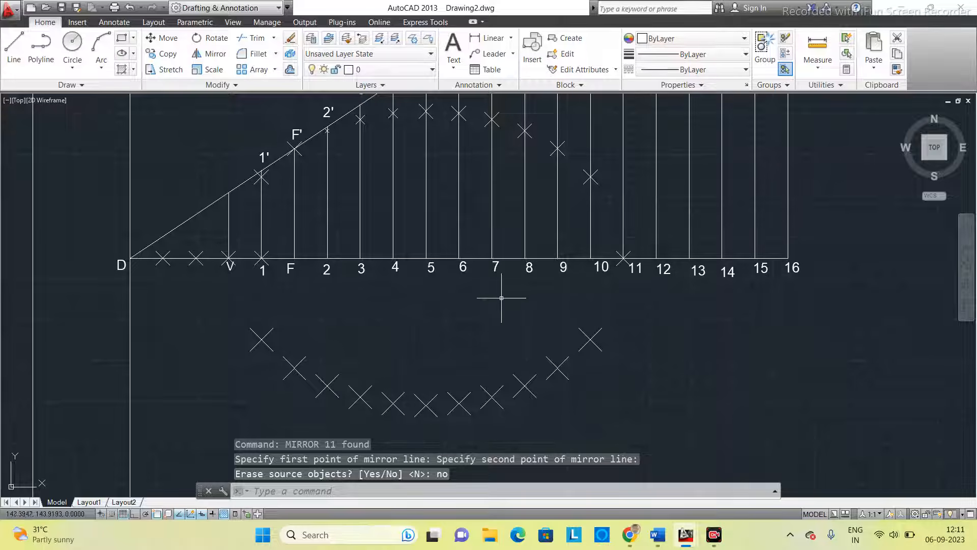
click(336, 493)
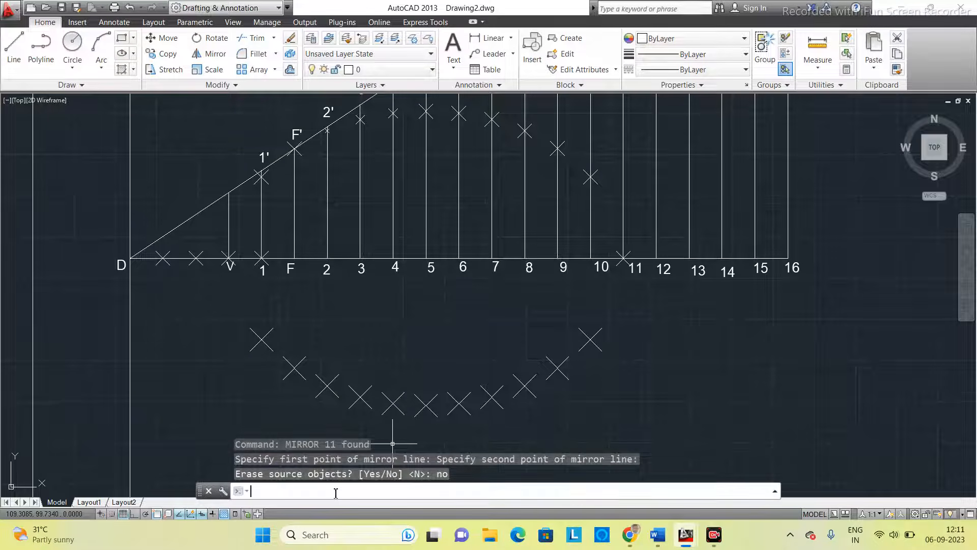
text(sp)
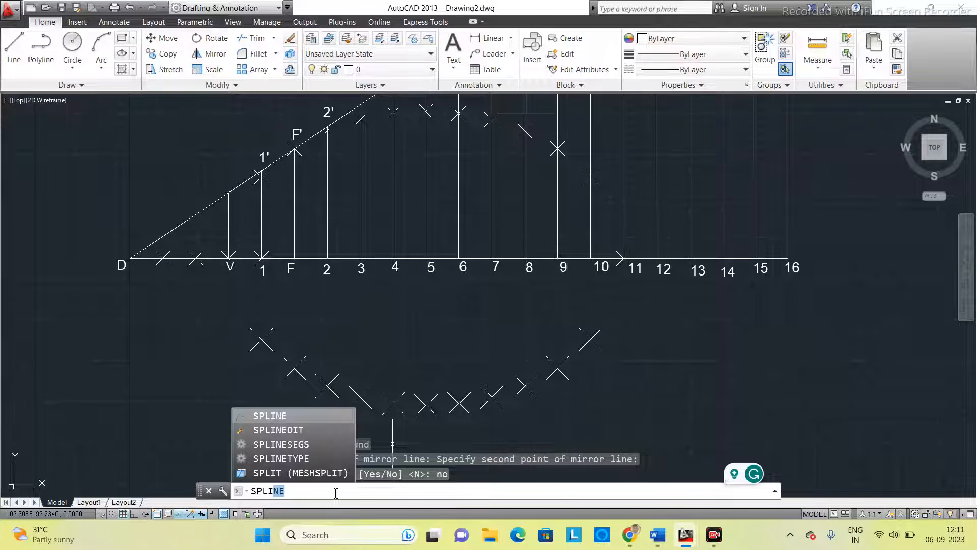
text(n)
key(Return)
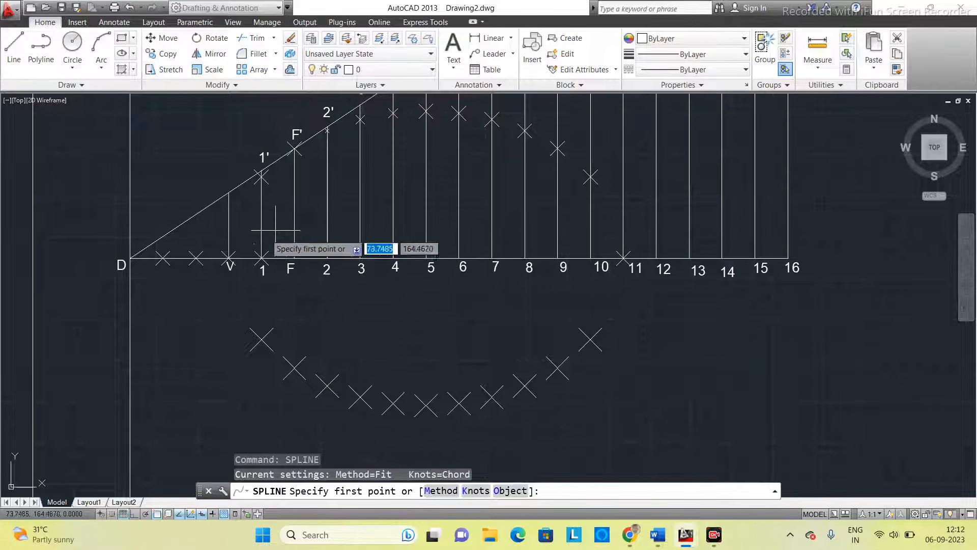
click(229, 257)
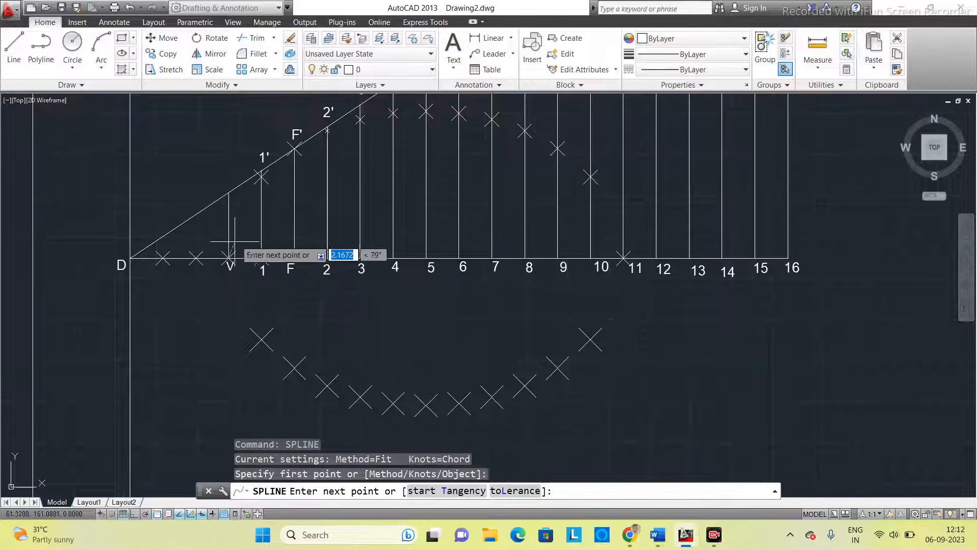
click(261, 175)
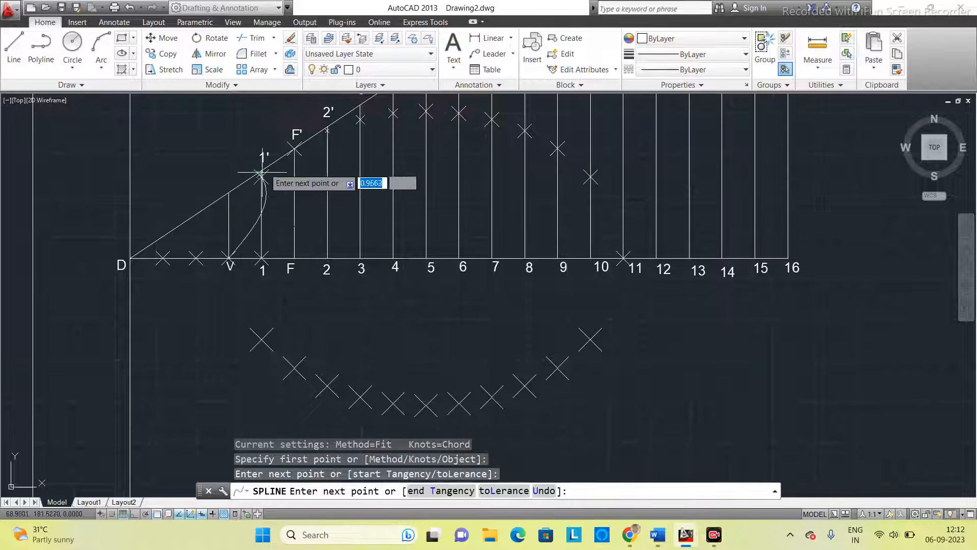
click(294, 148)
click(326, 130)
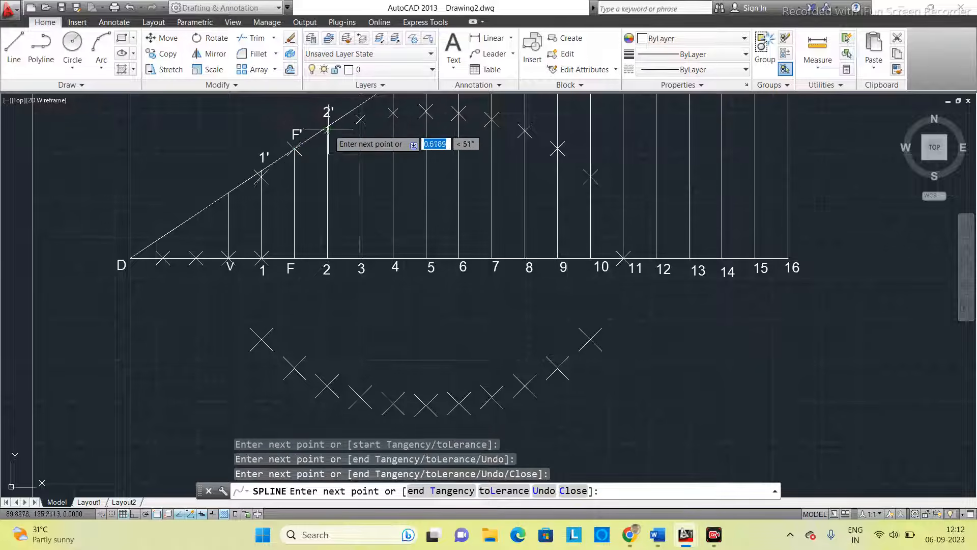
click(361, 118)
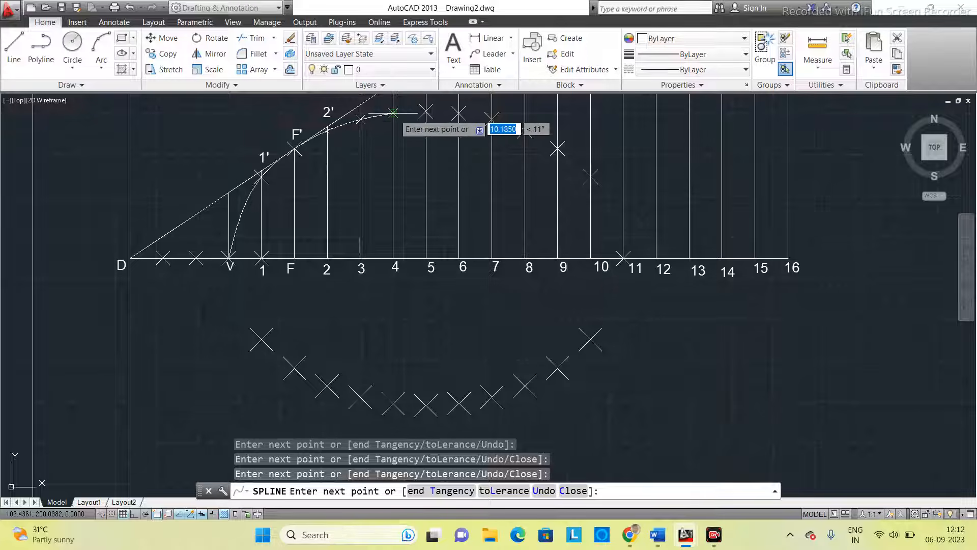
click(393, 113)
click(426, 111)
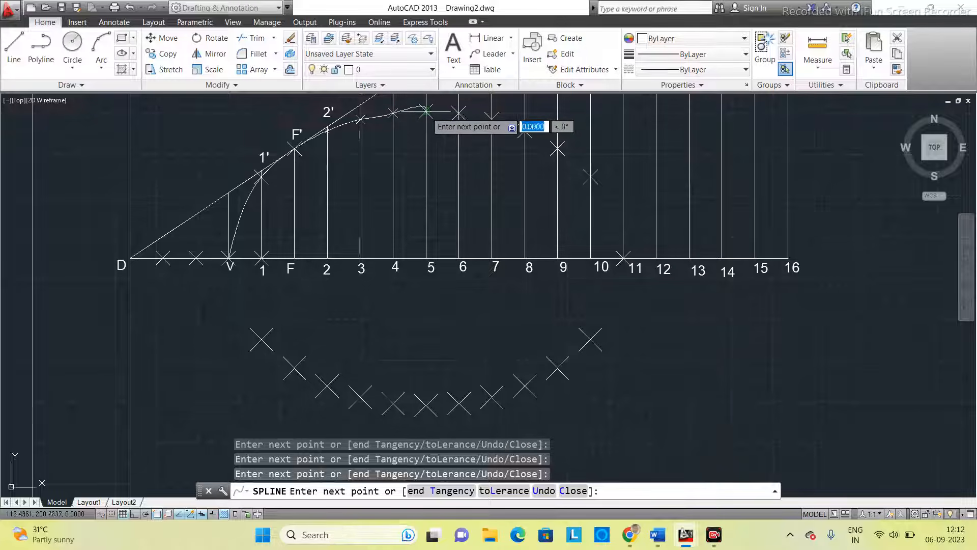
click(458, 112)
click(492, 119)
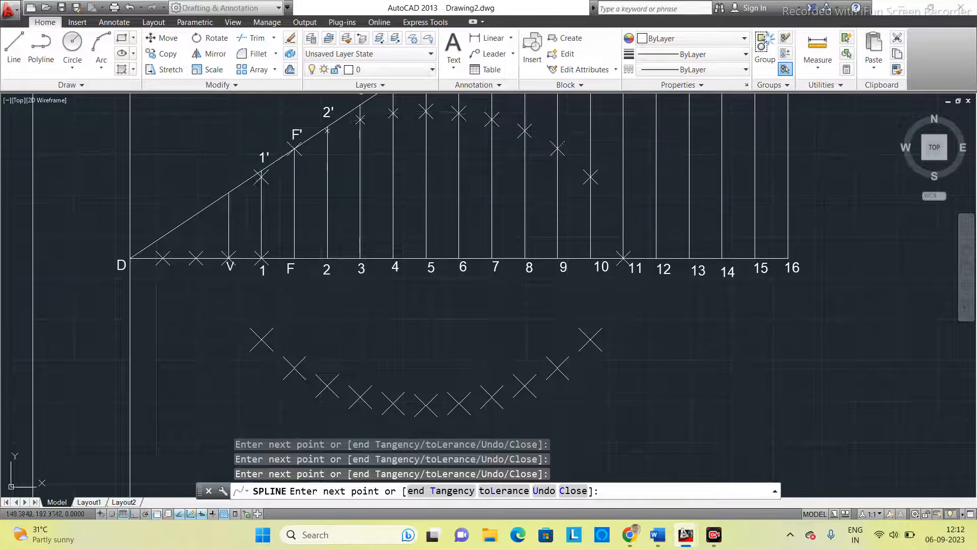
click(526, 131)
click(557, 149)
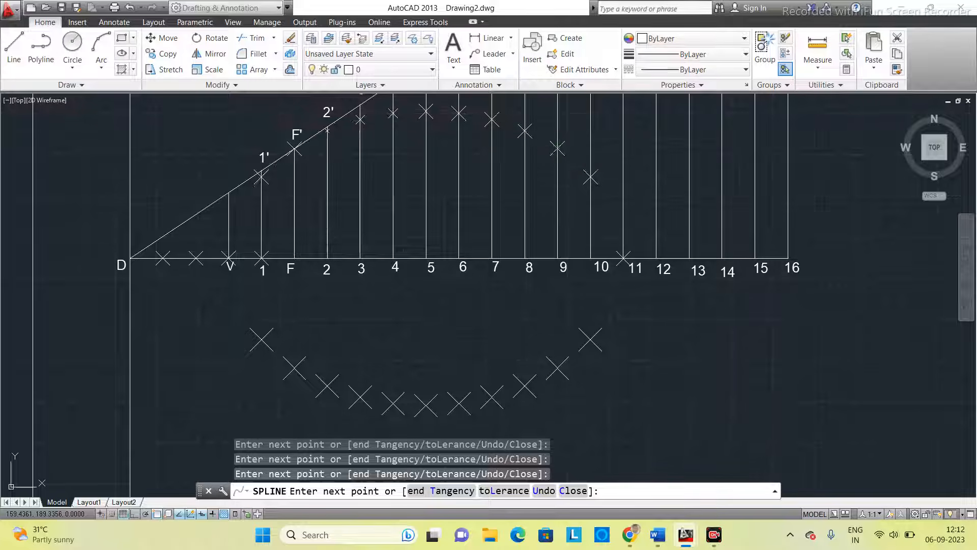
click(623, 257)
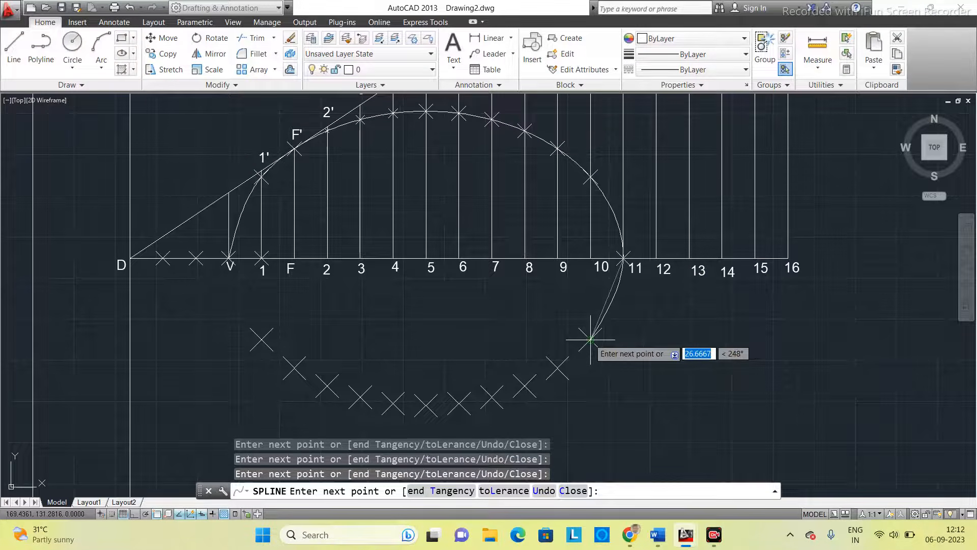
- Continue the spline through the mirrored points below the base line, from vertical 10 back to vertical 1, and end it at V
click(590, 338)
click(558, 366)
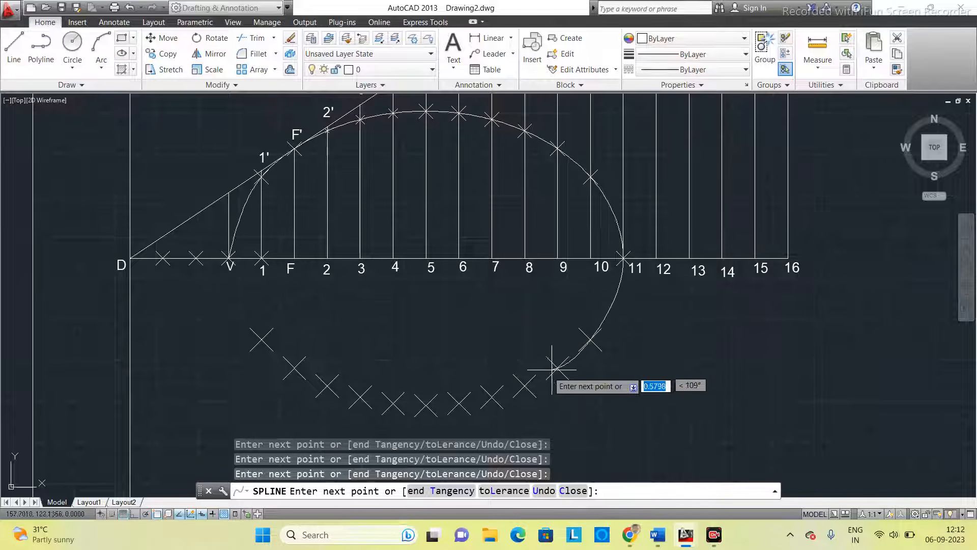
click(495, 397)
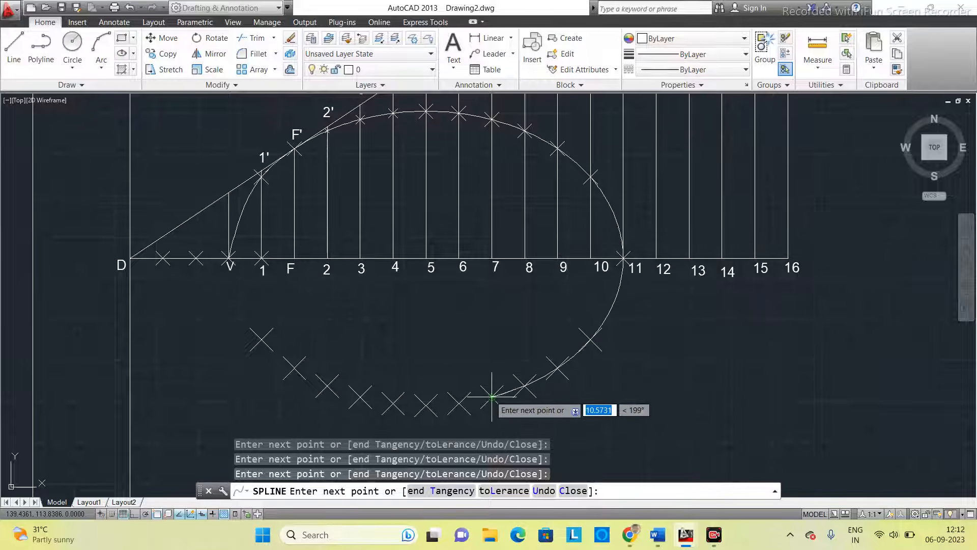
click(458, 402)
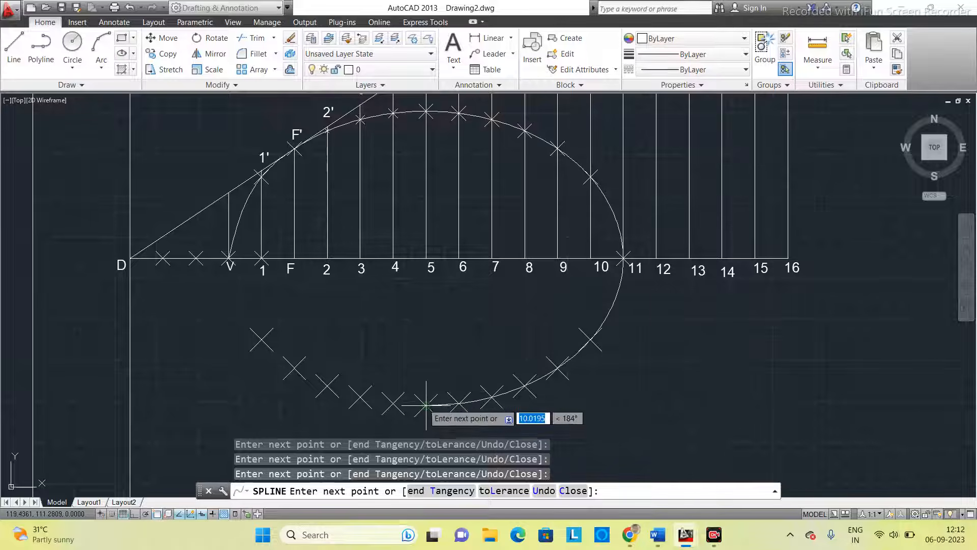
click(426, 405)
click(393, 402)
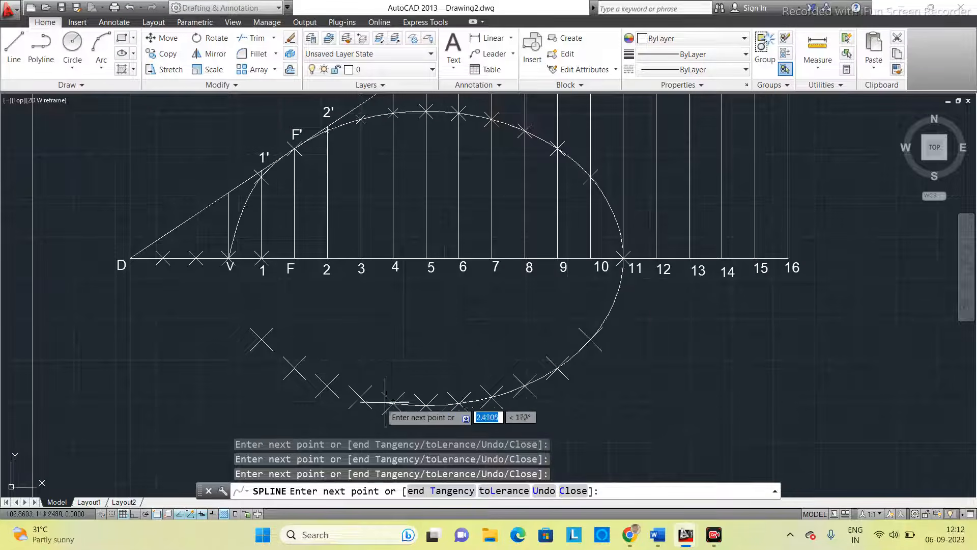
click(360, 396)
click(327, 387)
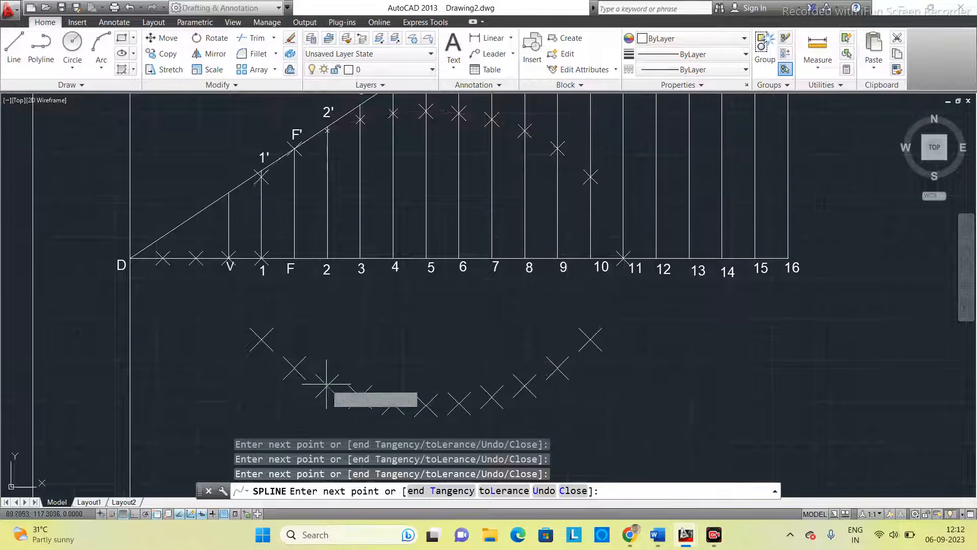
click(293, 365)
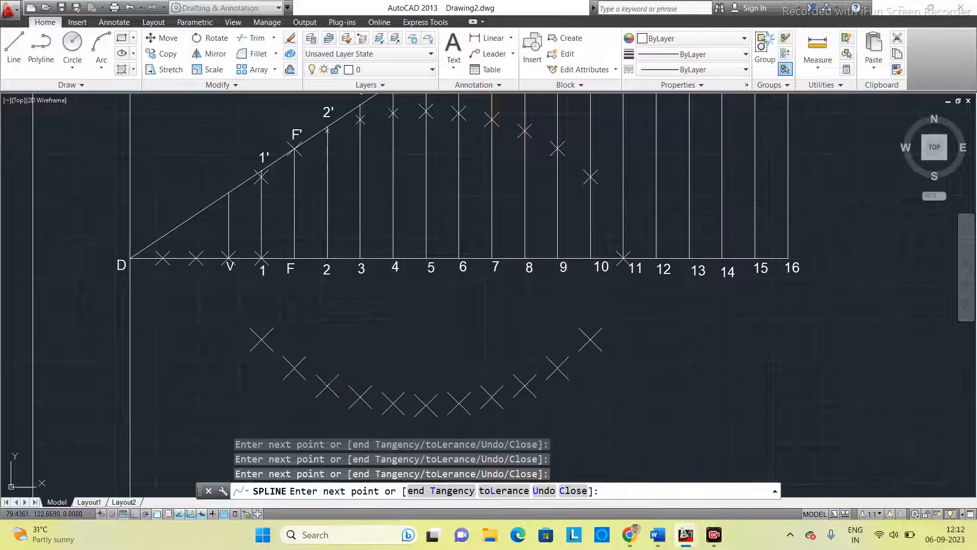
click(262, 339)
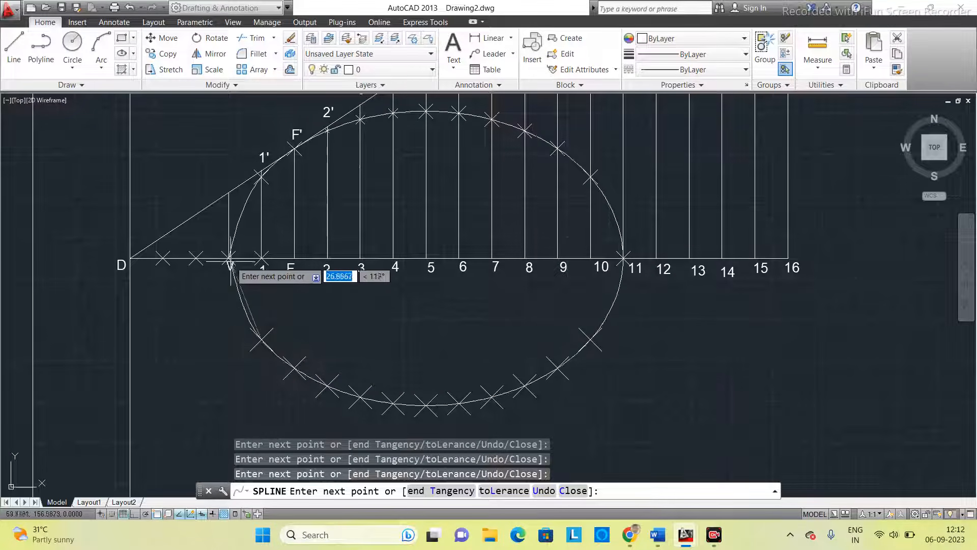
click(229, 258)
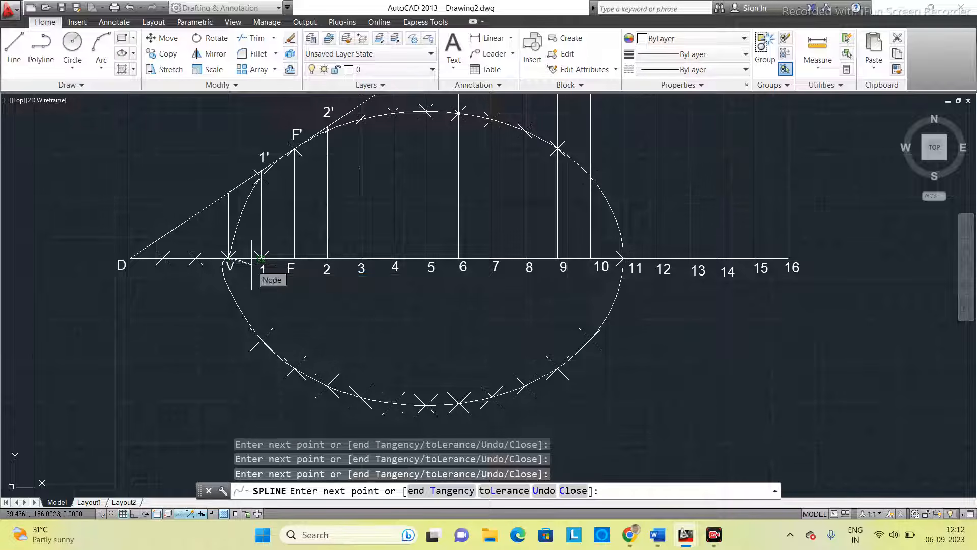
key(Return)
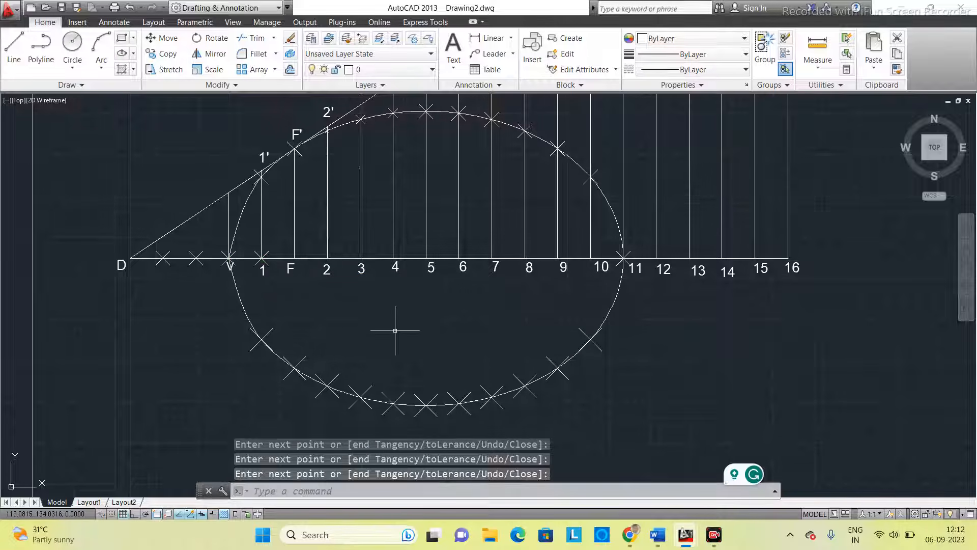
scroll(396, 331, down, 2)
mouse_move(396, 332)
middle_down()
mouse_move(390, 311)
mouse_move(436, 318)
middle_up()
scroll(396, 308, down, 2)
scroll(486, 334, up, 2)
scroll(607, 339, down, 2)
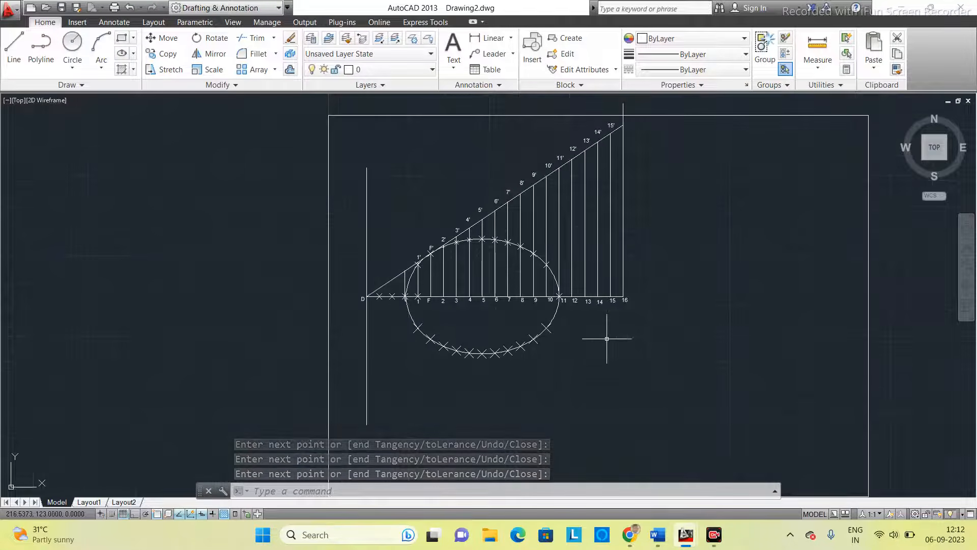
scroll(606, 336, up, 2)
mouse_move(606, 333)
middle_down()
mouse_move(659, 354)
mouse_move(662, 375)
middle_up()
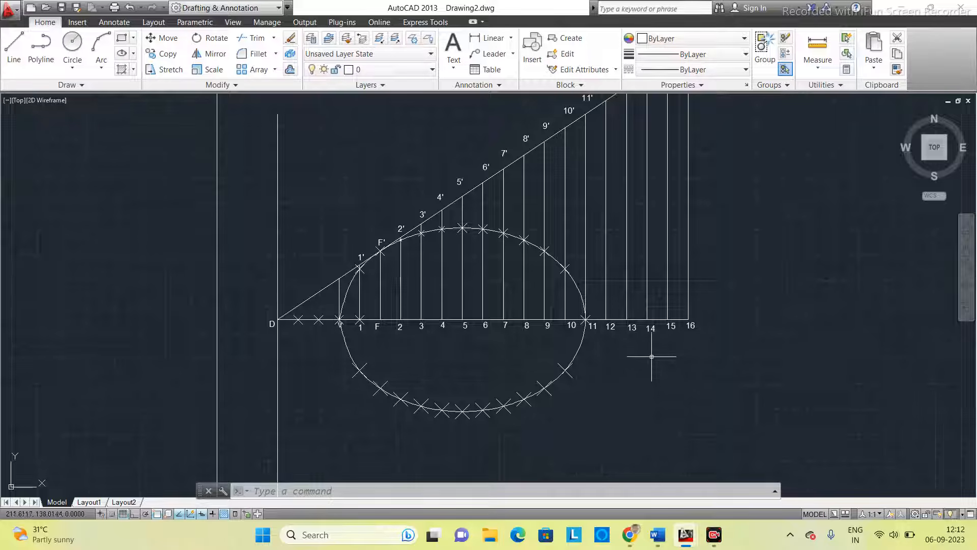
- Check the ellipse, tangent and normal exercise in the Word document Conic Curves, and return to the AutoCAD drawing
click(656, 535)
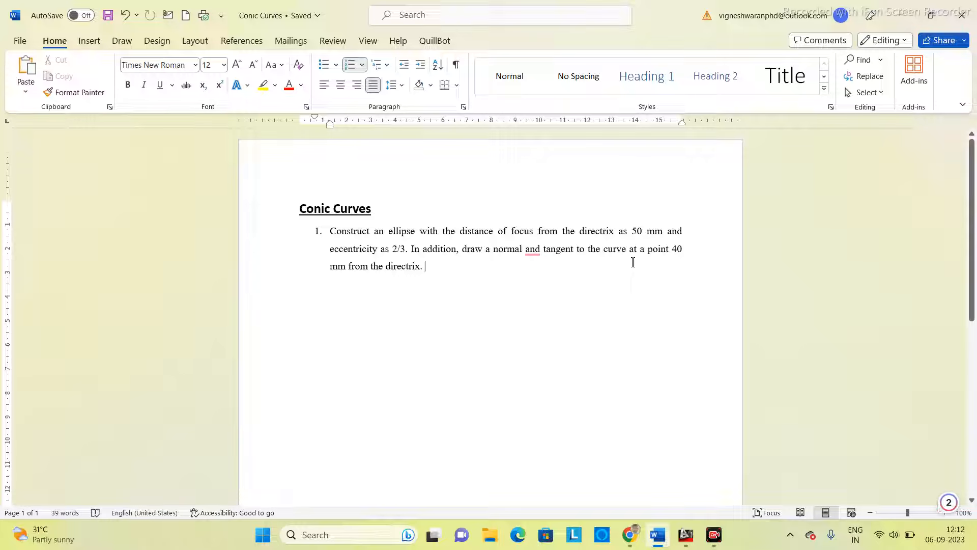
click(687, 536)
click(769, 498)
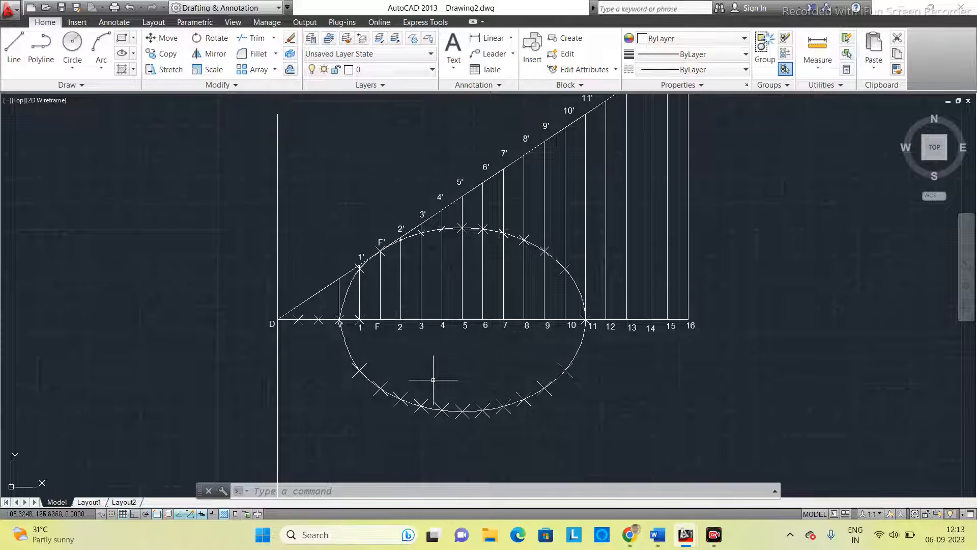
- Draw a horizontal line 40 mm long with Ortho on, from the directrix below the ellipse towards the curve
middle_drag(316, 419, 315, 389)
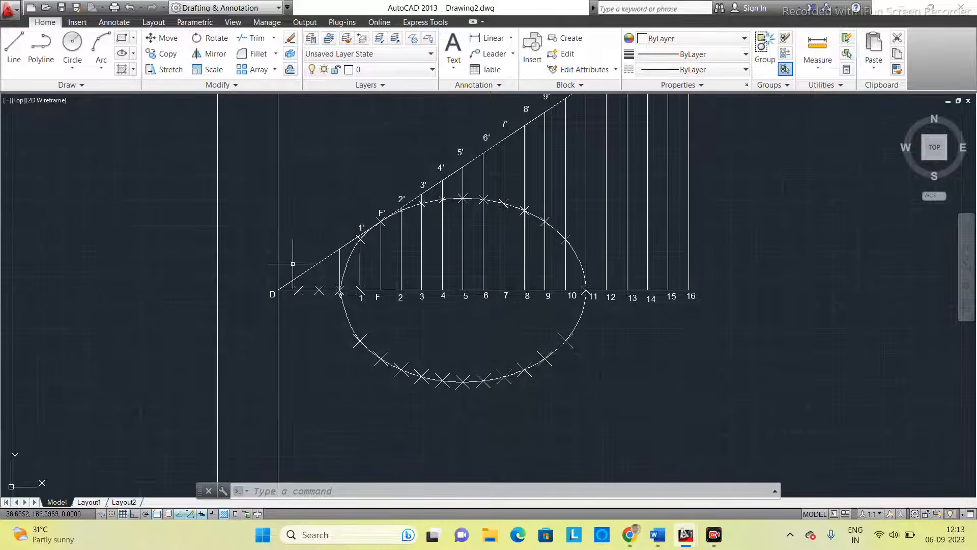
text(lin)
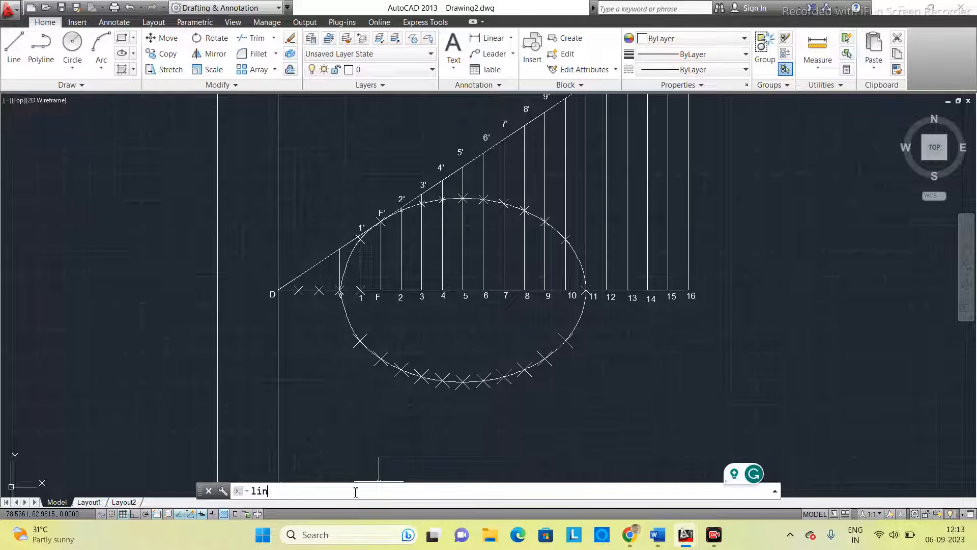
text(e)
key(Return)
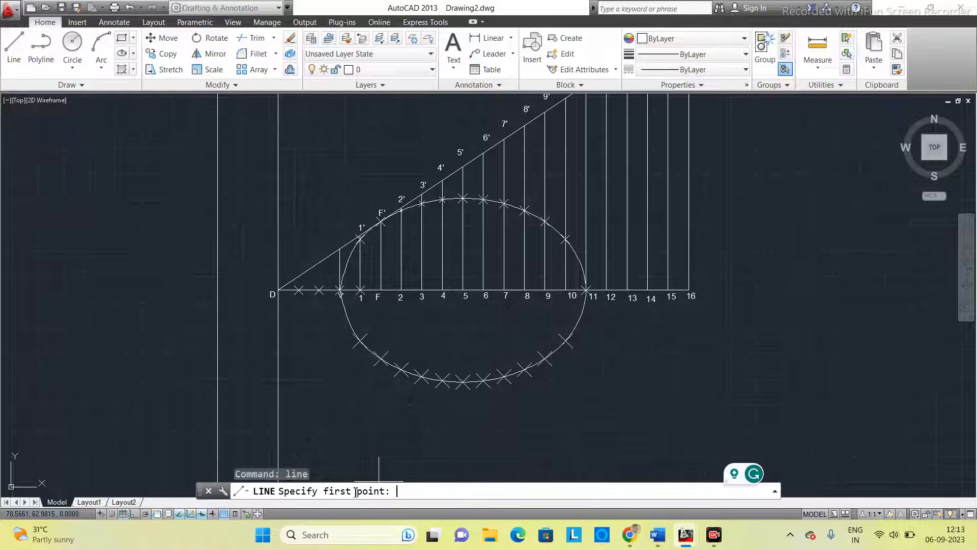
click(278, 423)
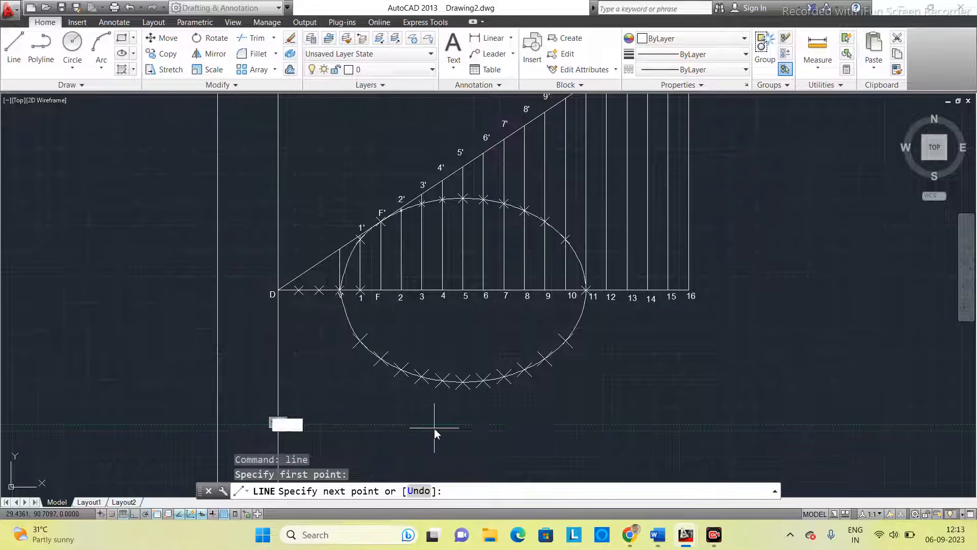
text(40)
key(Return)
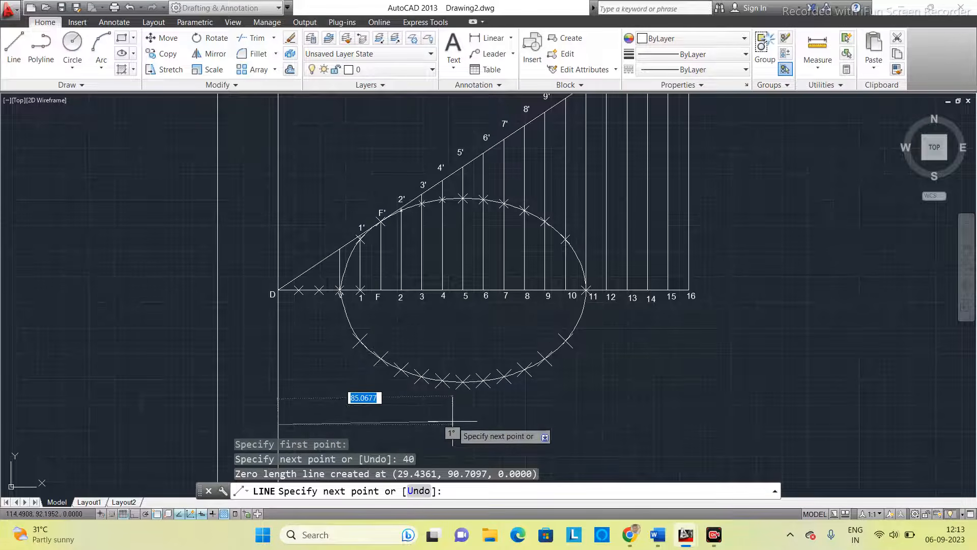
scroll(453, 421, down, 2)
scroll(453, 422, up, 2)
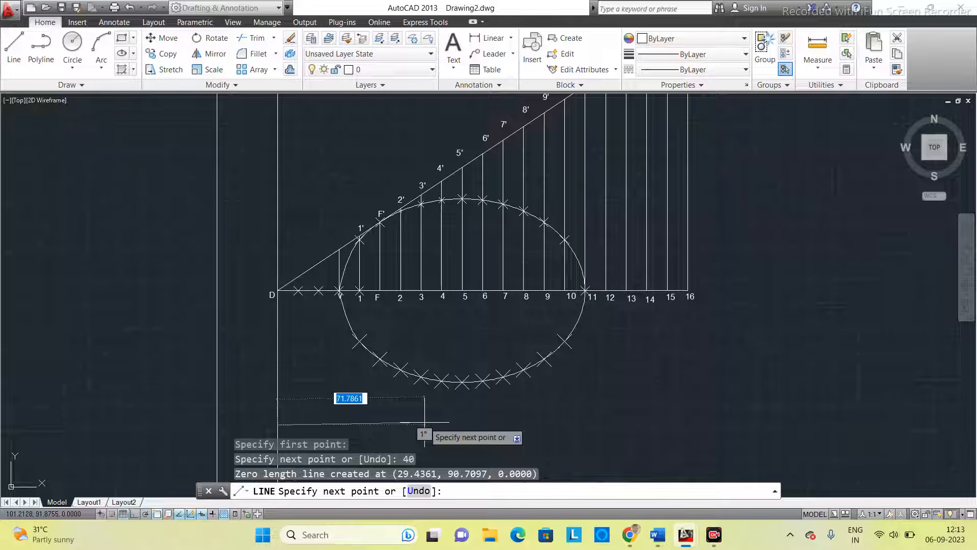
key(F8)
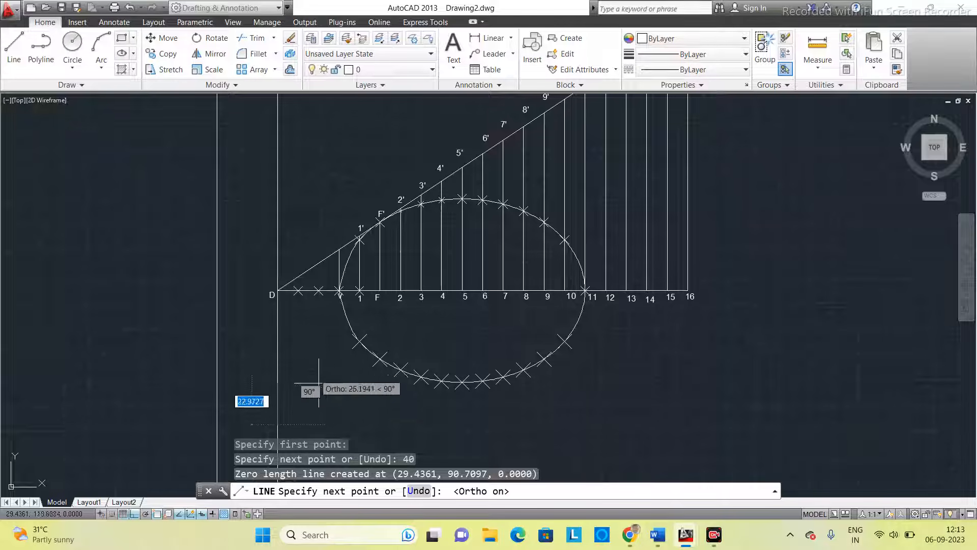
text(40)
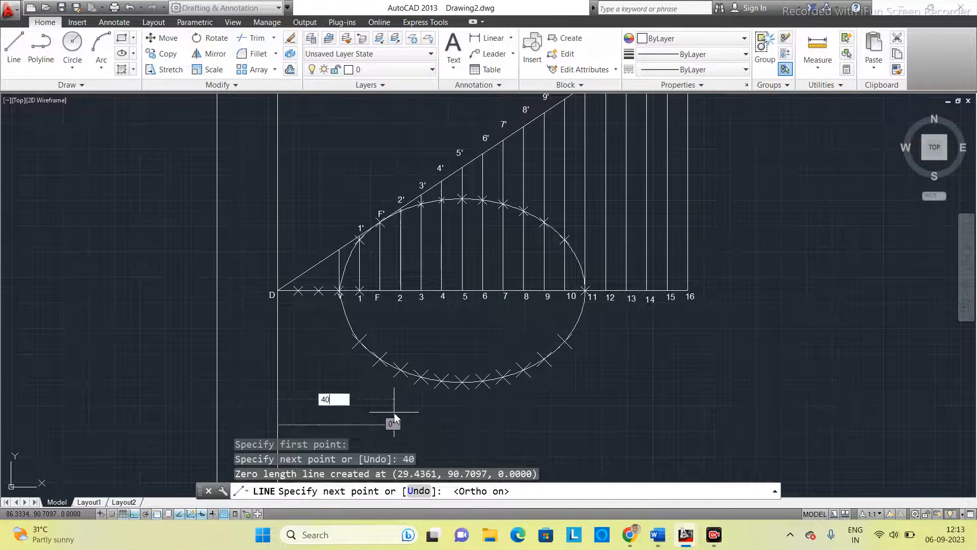
key(Return)
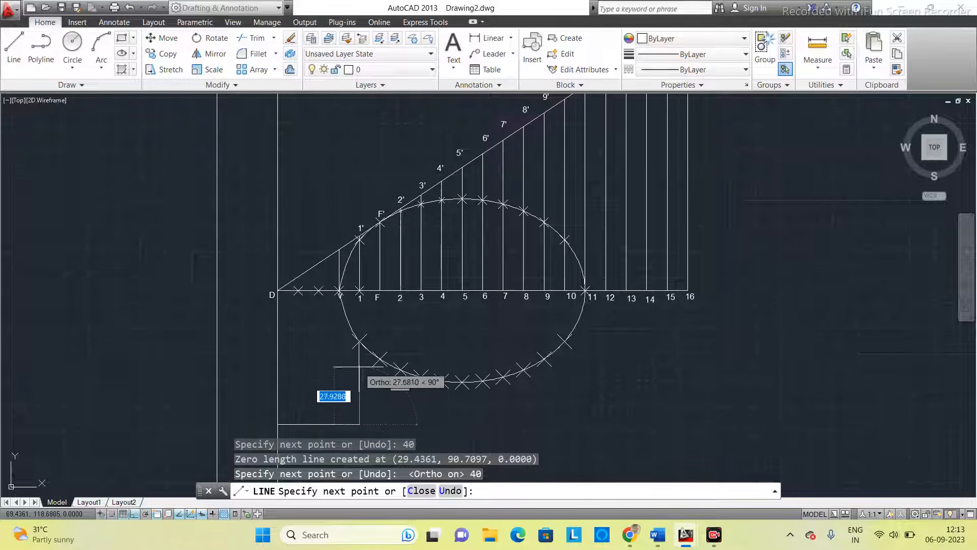
- Draw a vertical line from the end of the 40 mm line up to the lower curve point on vertical 1
scroll(354, 382, up, 4)
scroll(360, 364, down, 4)
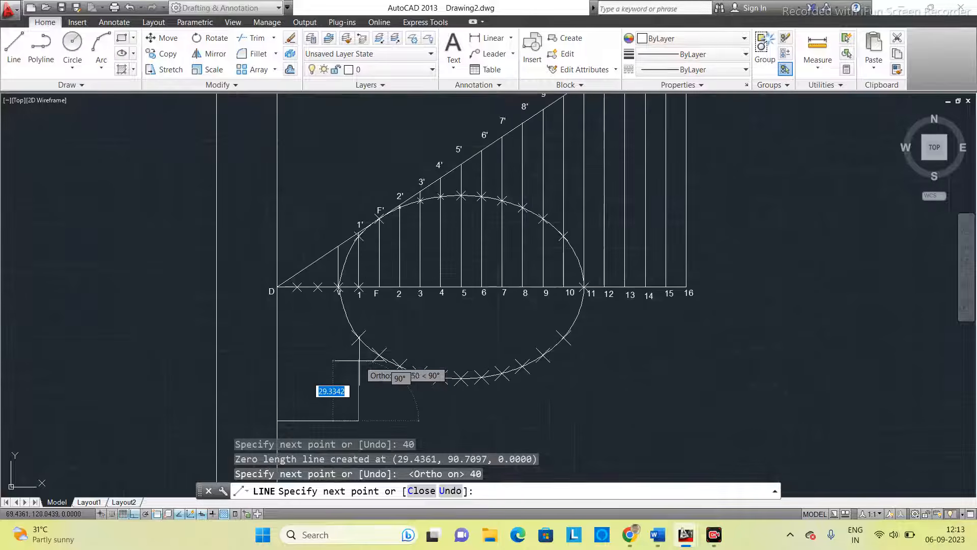
scroll(356, 354, up, 5)
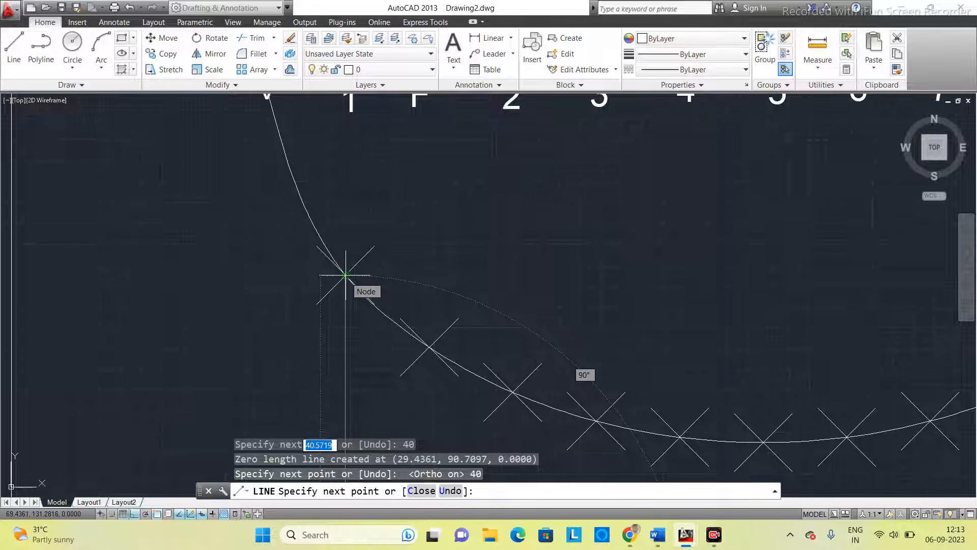
click(345, 275)
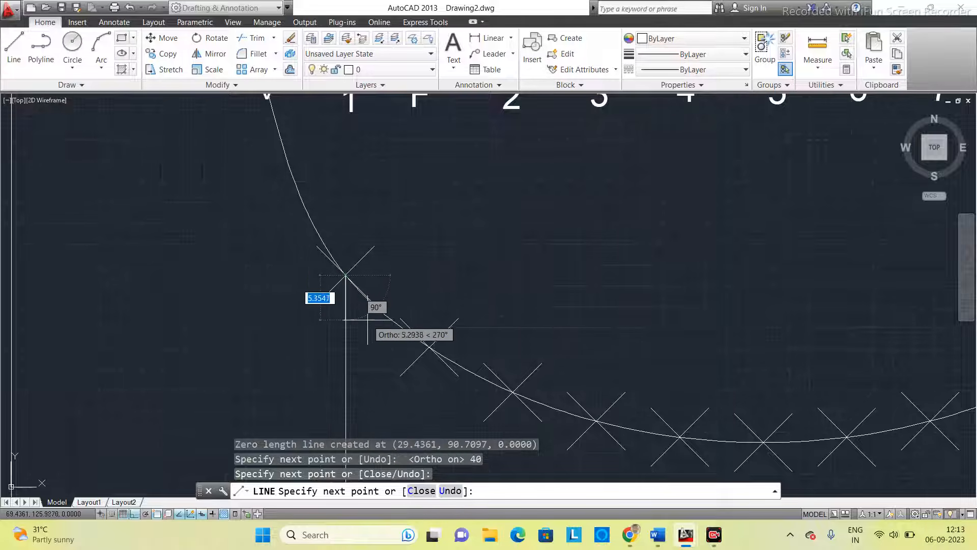
key(Escape)
scroll(367, 320, down, 3)
middle_drag(399, 371, 382, 305)
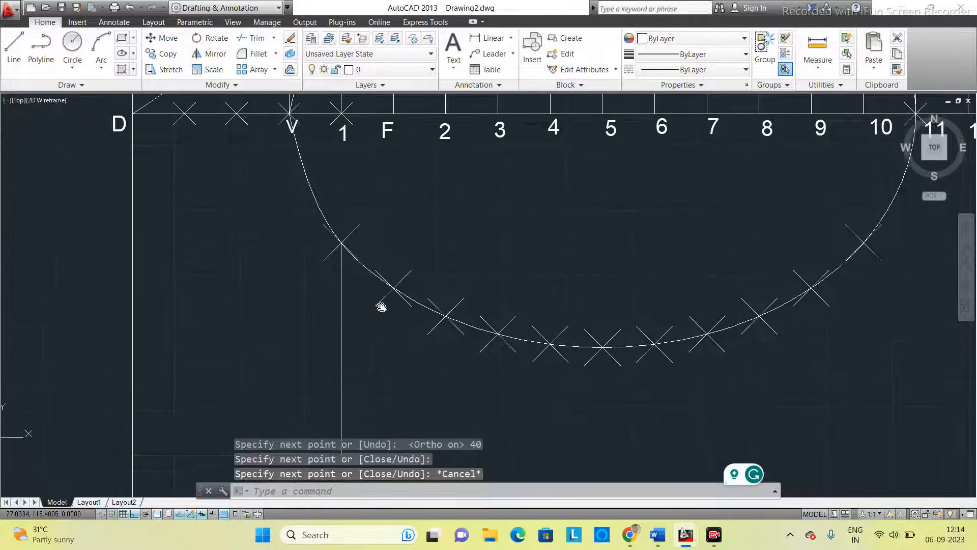
scroll(377, 275, up, 2)
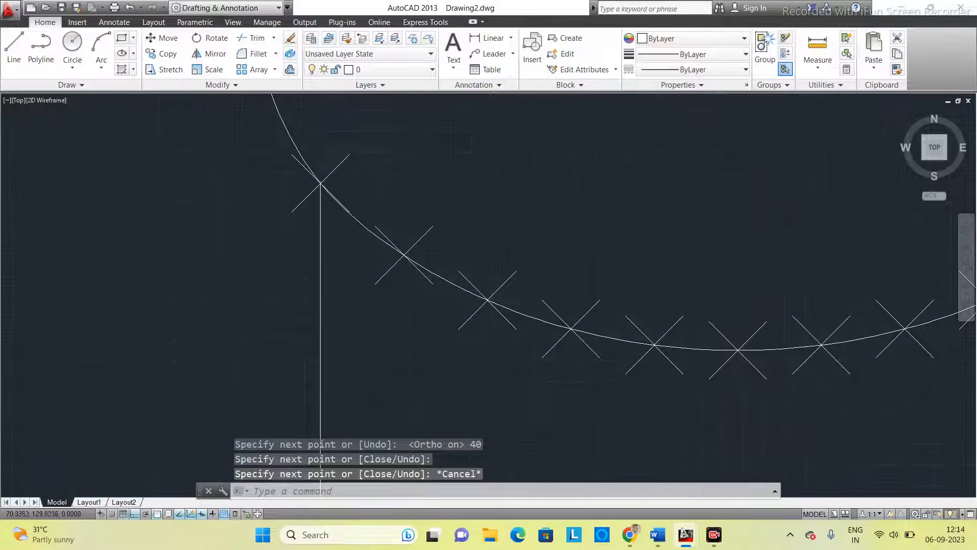
scroll(330, 195, up, 3)
scroll(307, 163, down, 3)
middle_drag(312, 168, 310, 261)
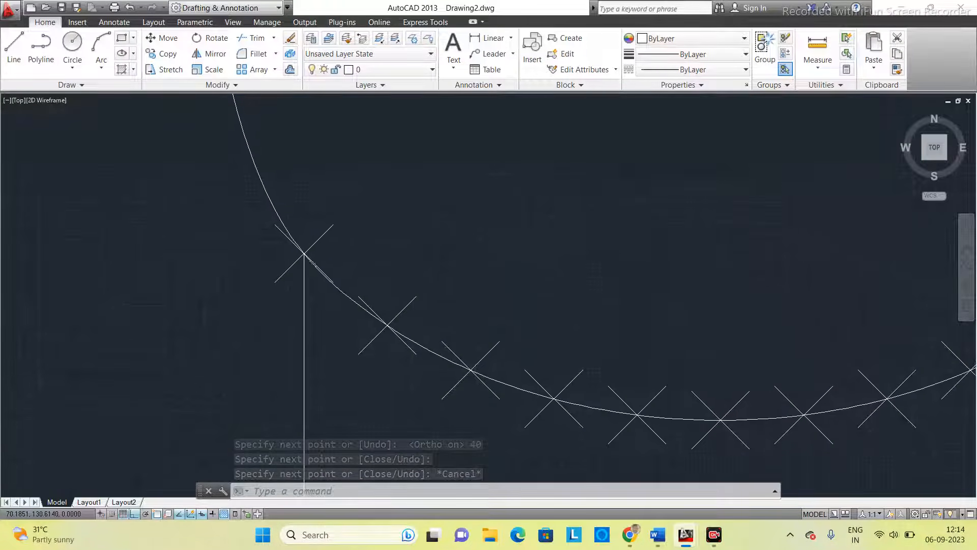
scroll(323, 300, down, 4)
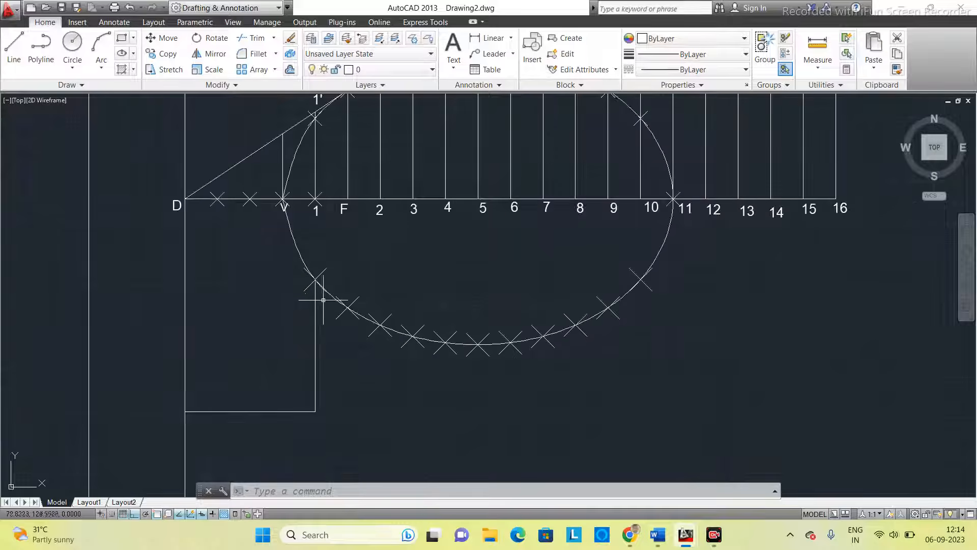
scroll(338, 329, up, 2)
middle_drag(346, 170, 338, 239)
click(11, 54)
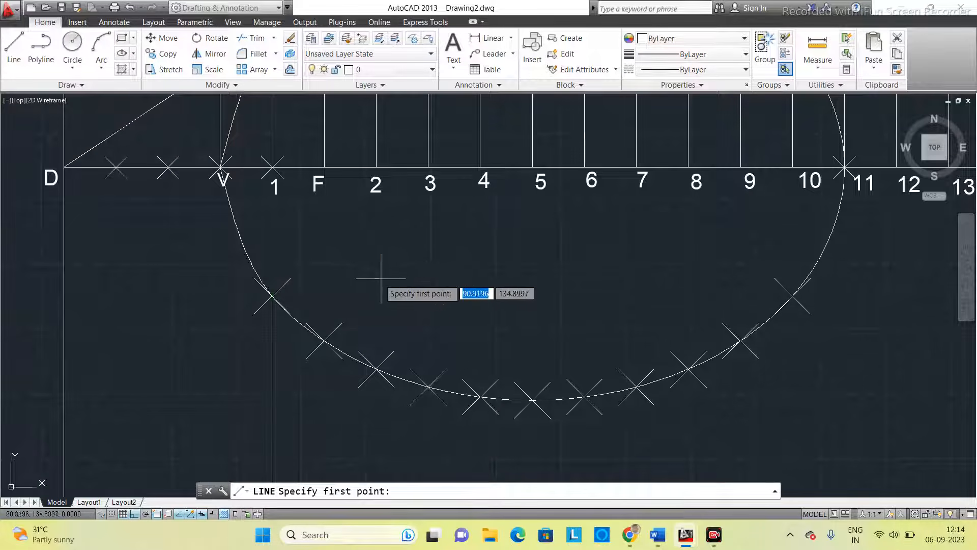
key(Escape)
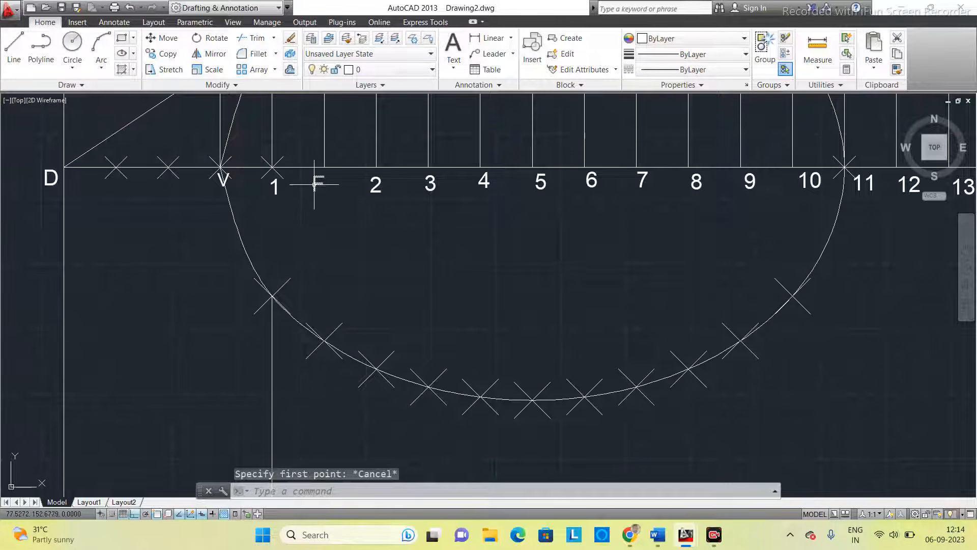
- Copy the F label to just below the curve point 40 mm from the directrix and change its text to P
click(314, 184)
key(ctrl+c)
key(ctrl+v)
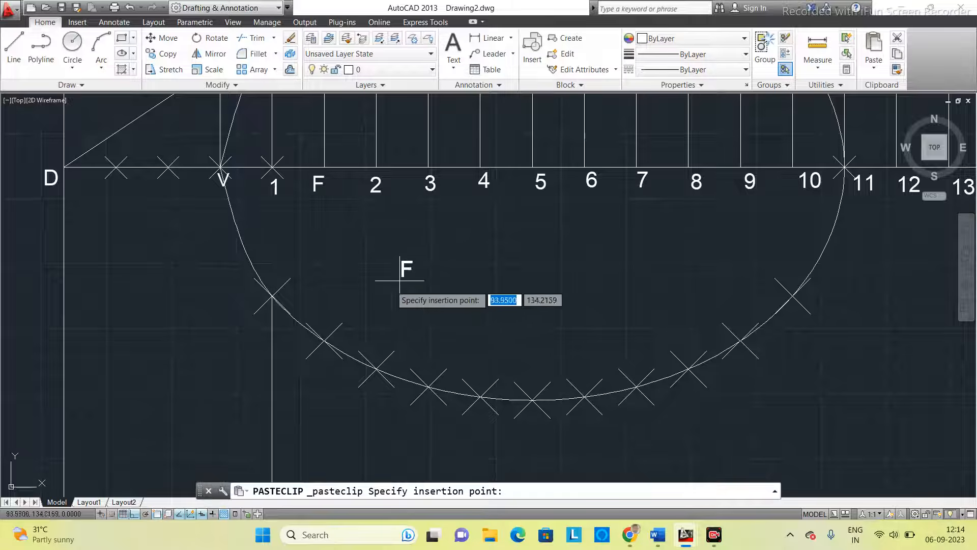
click(253, 338)
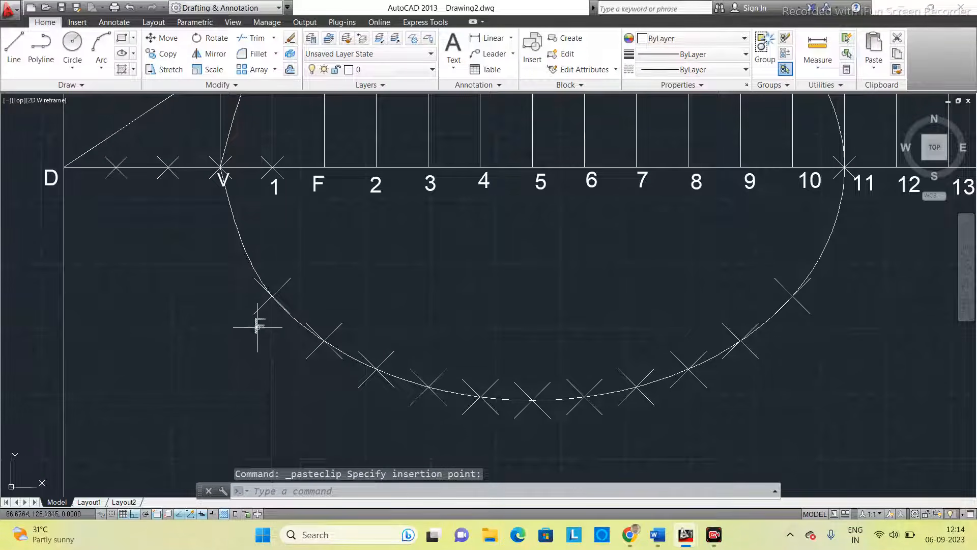
double_click(259, 328)
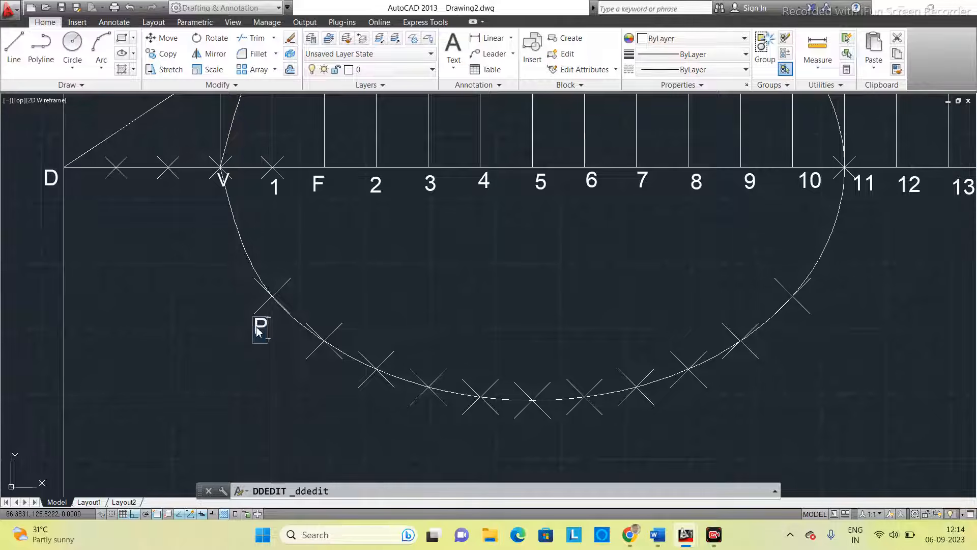
key(Return)
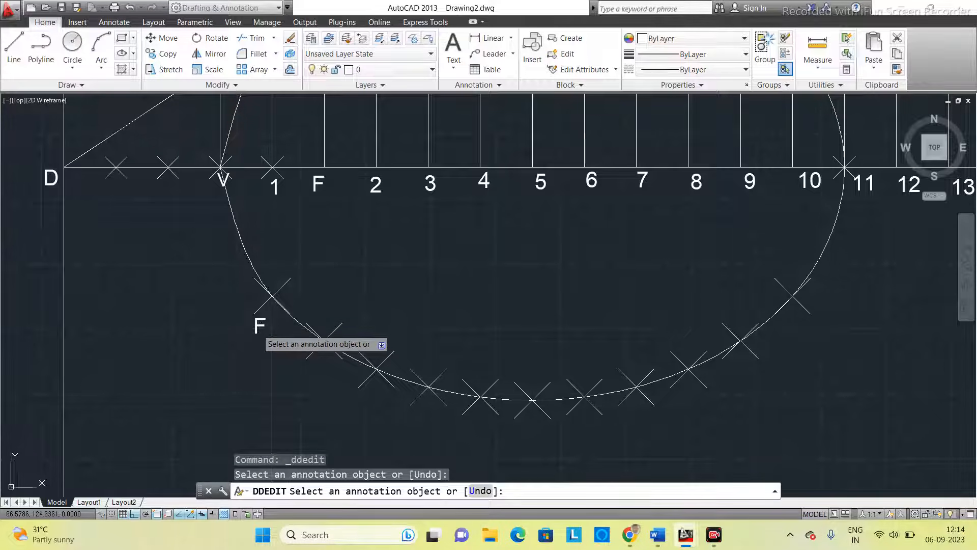
click(259, 331)
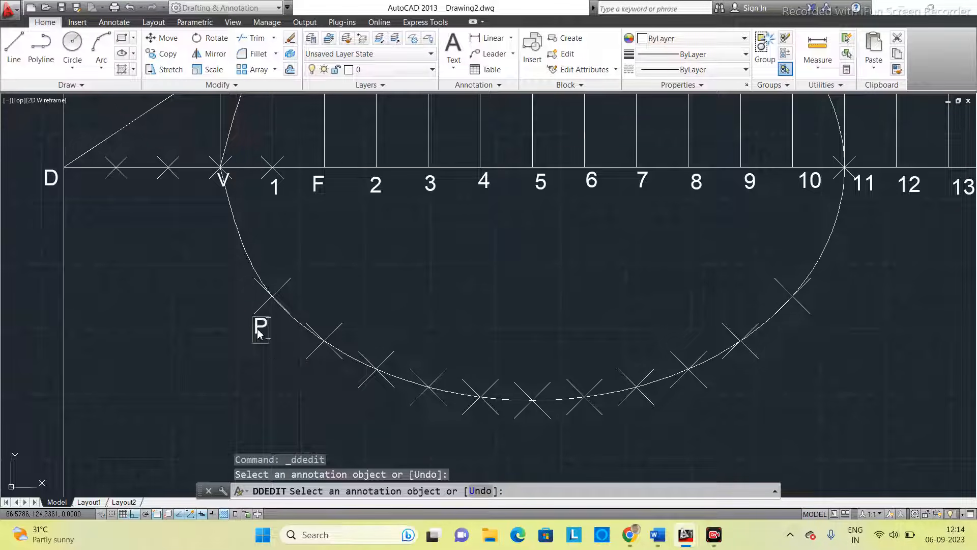
key(Return)
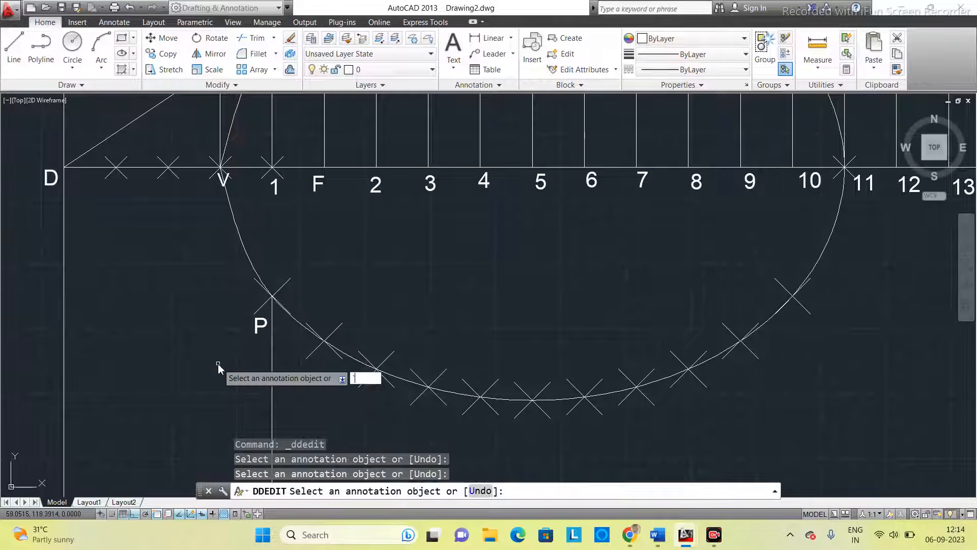
key(Escape)
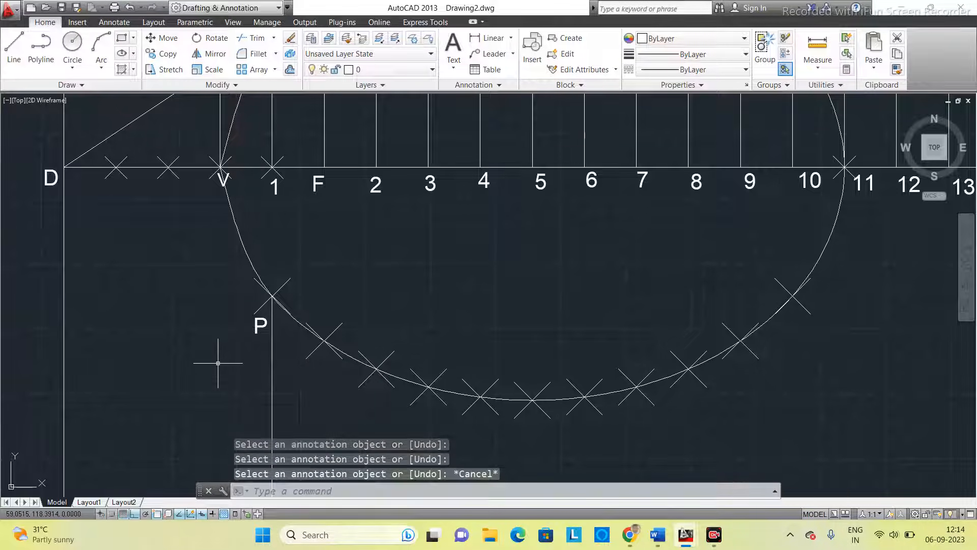
- Draw a line from curve point P to focus F with Ortho off
click(15, 48)
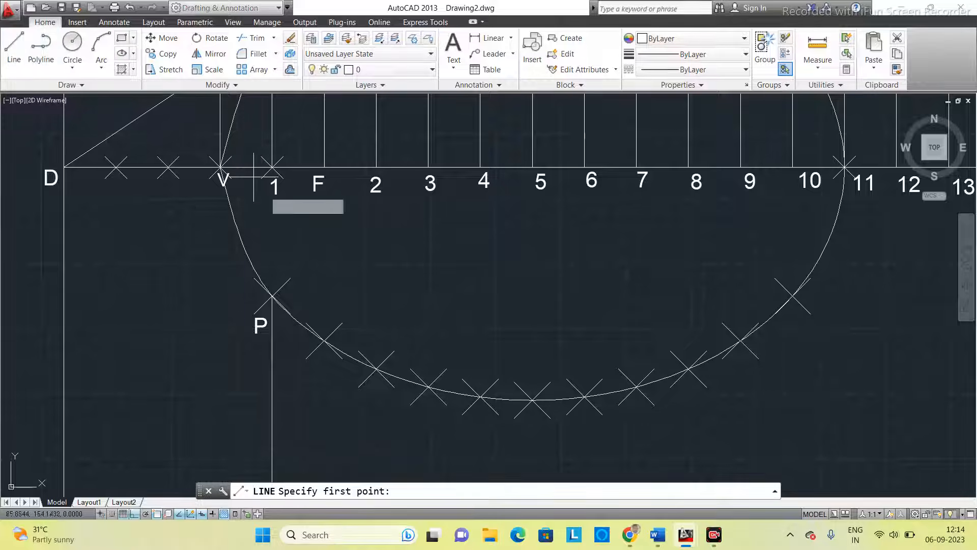
click(272, 295)
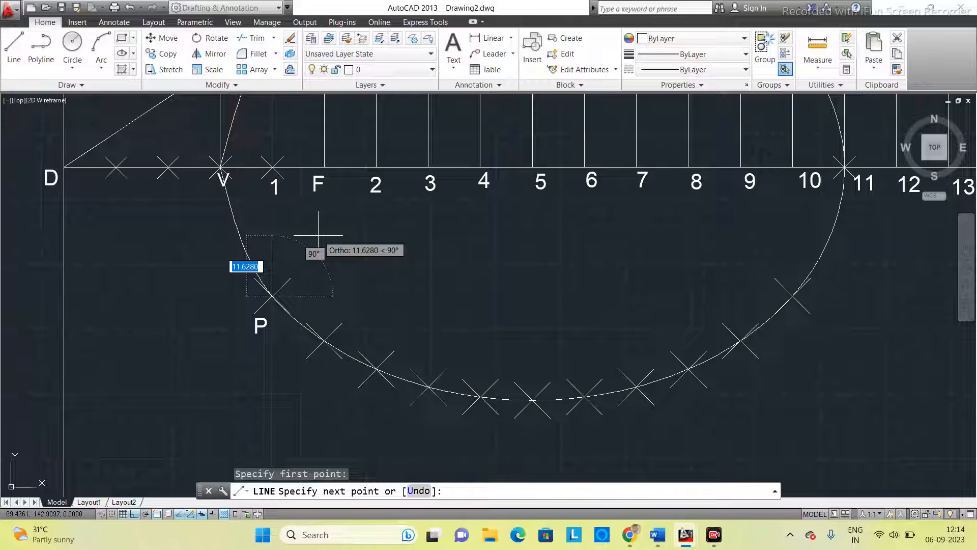
key(F8)
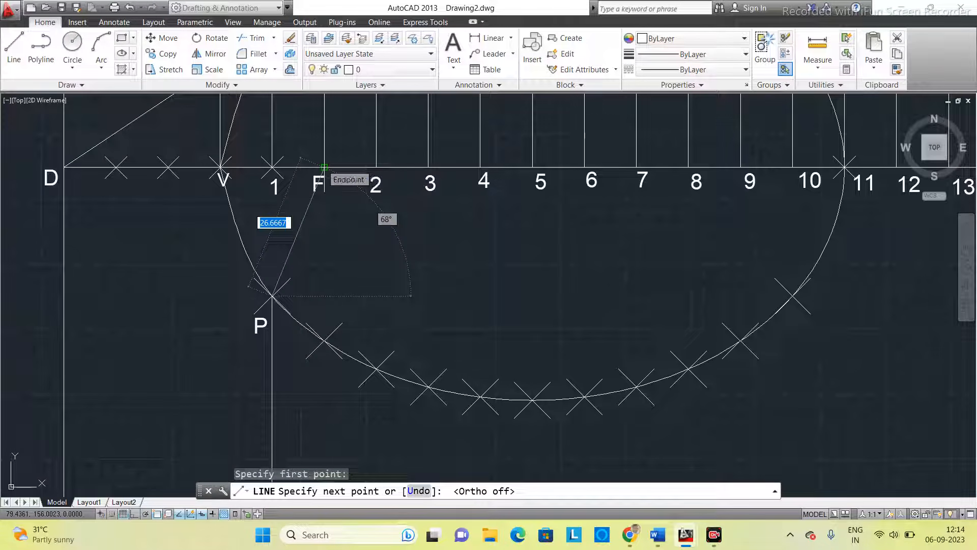
click(325, 167)
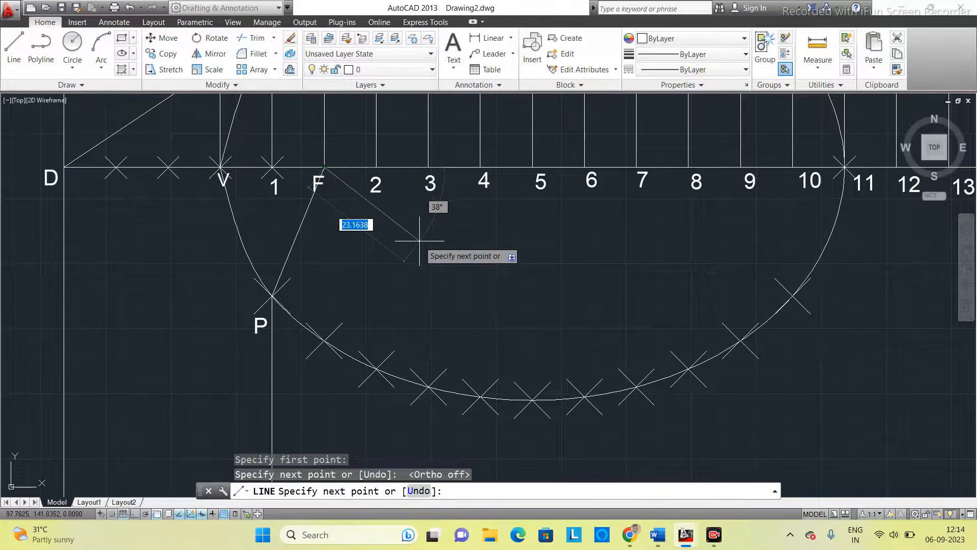
key(Escape)
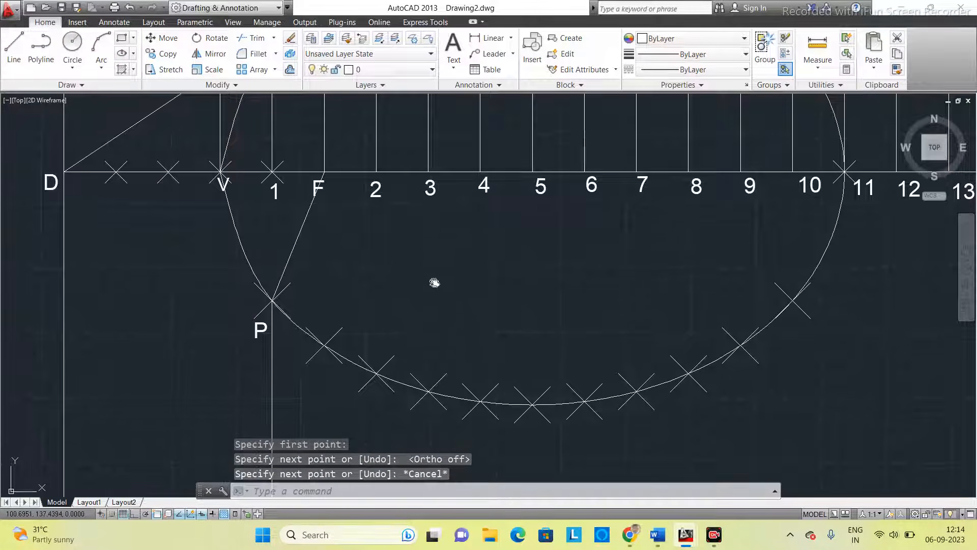
- Try rotating line PF by 270 degrees about F without keeping the original, and undo the rotation
middle_drag(436, 282, 447, 364)
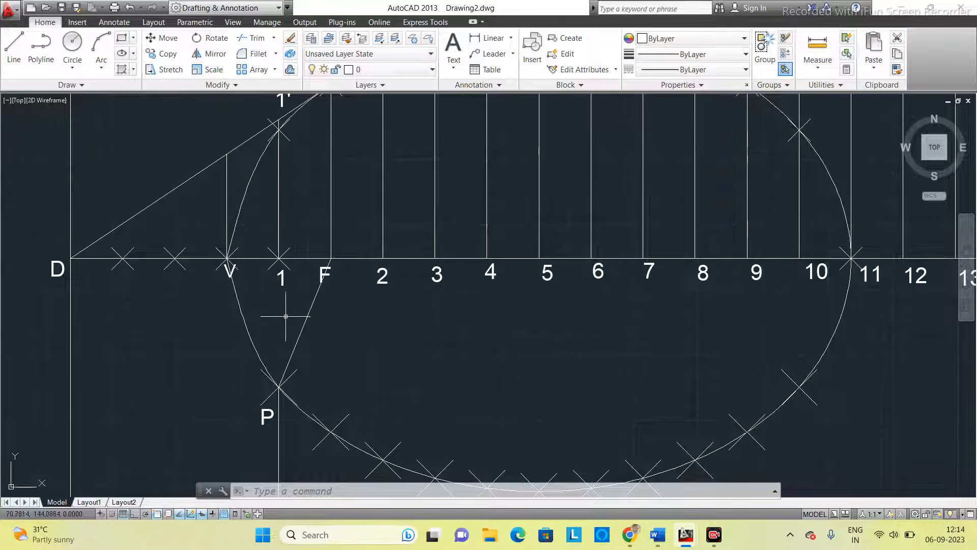
middle_drag(369, 281, 382, 328)
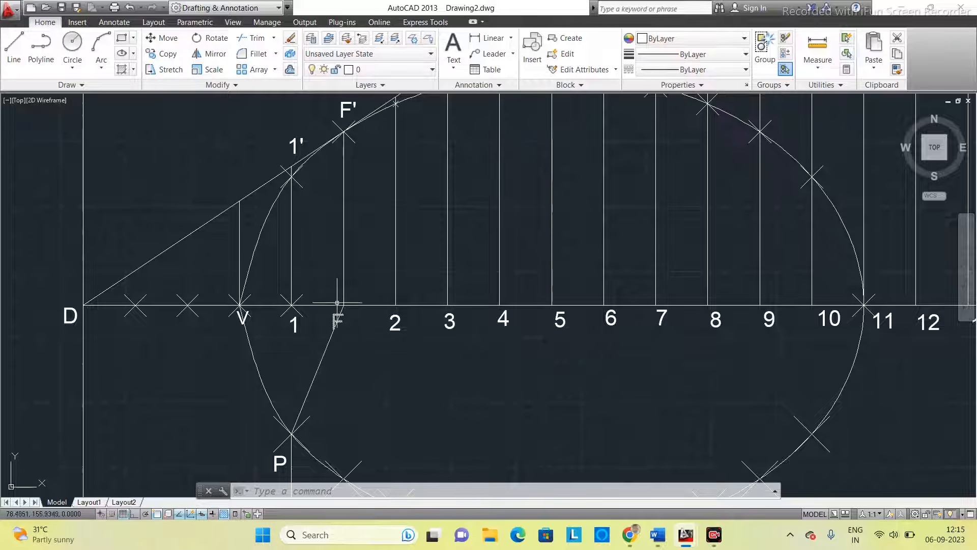
click(392, 493)
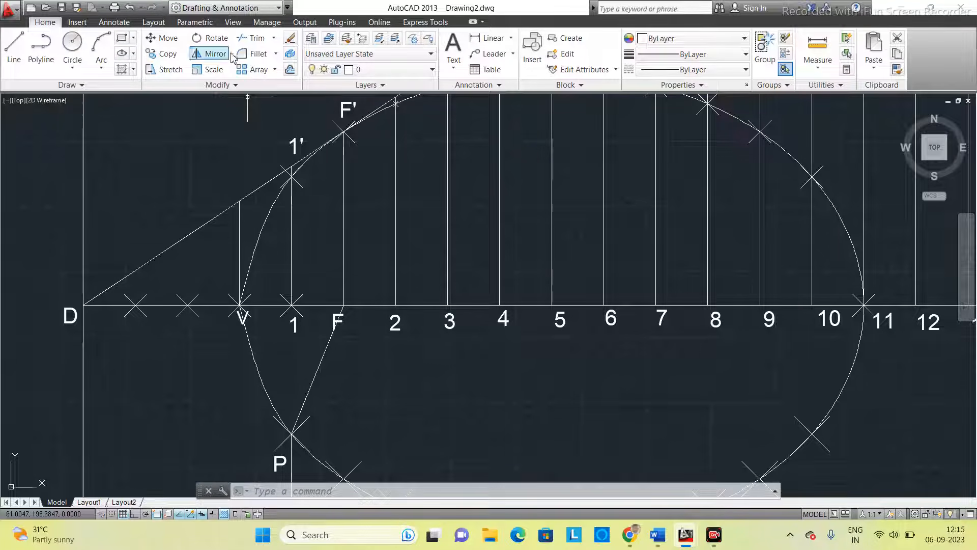
click(211, 40)
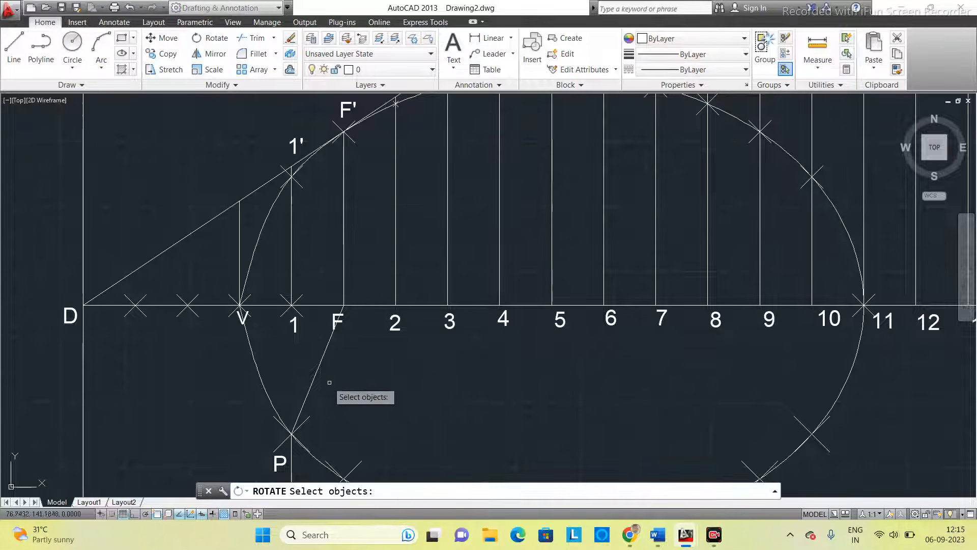
click(321, 361)
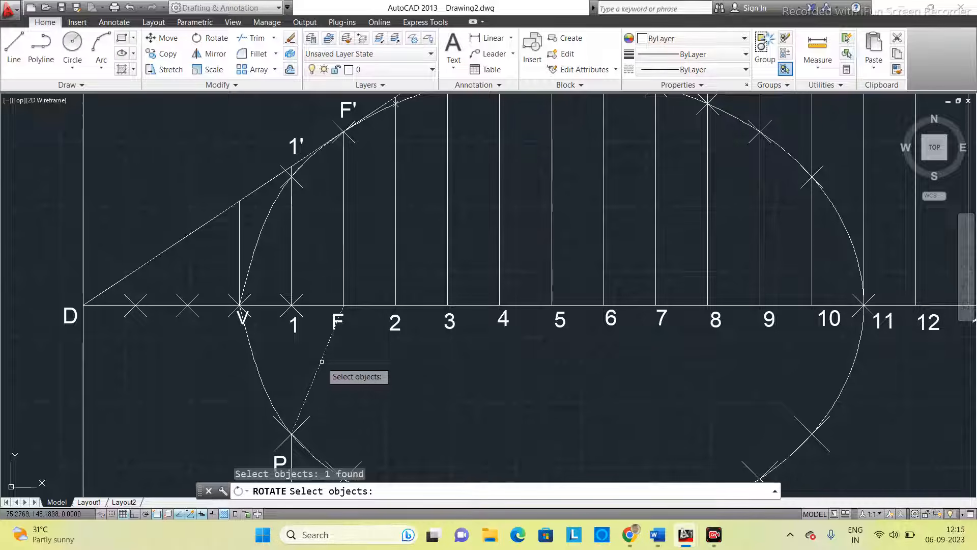
key(Return)
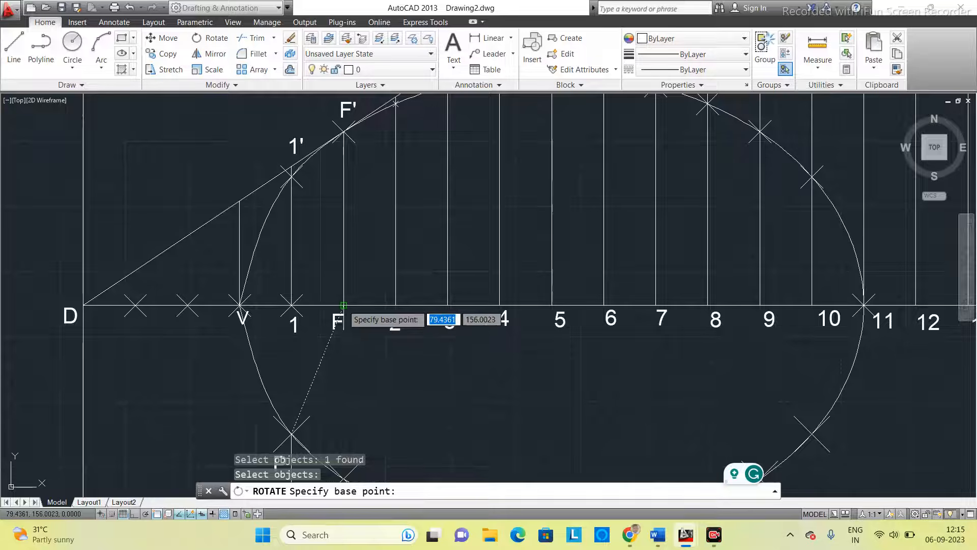
click(344, 306)
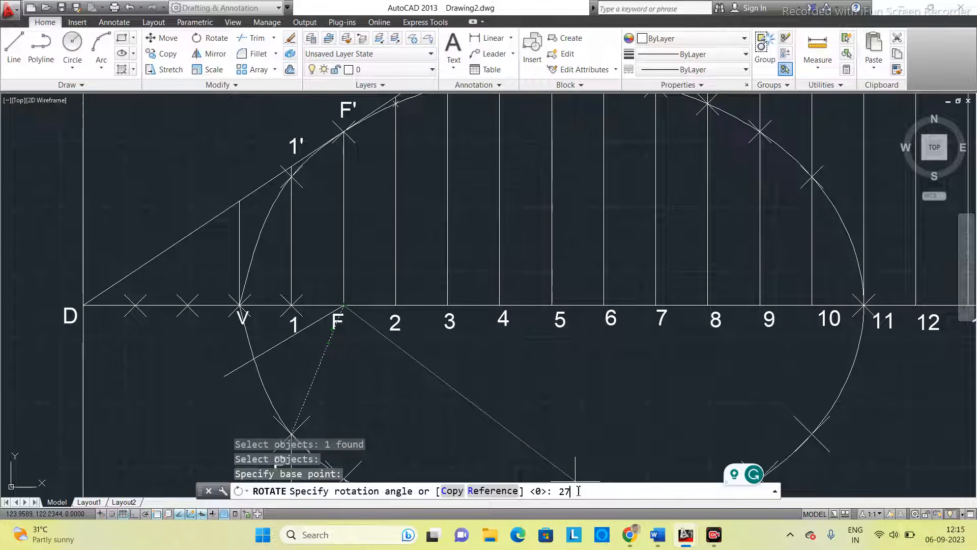
text(0)
key(Return)
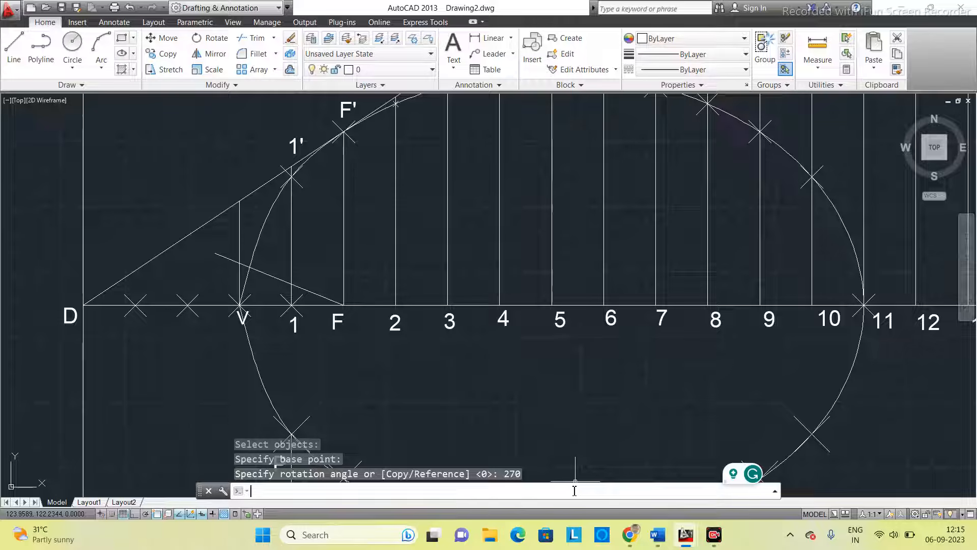
key(ctrl+z)
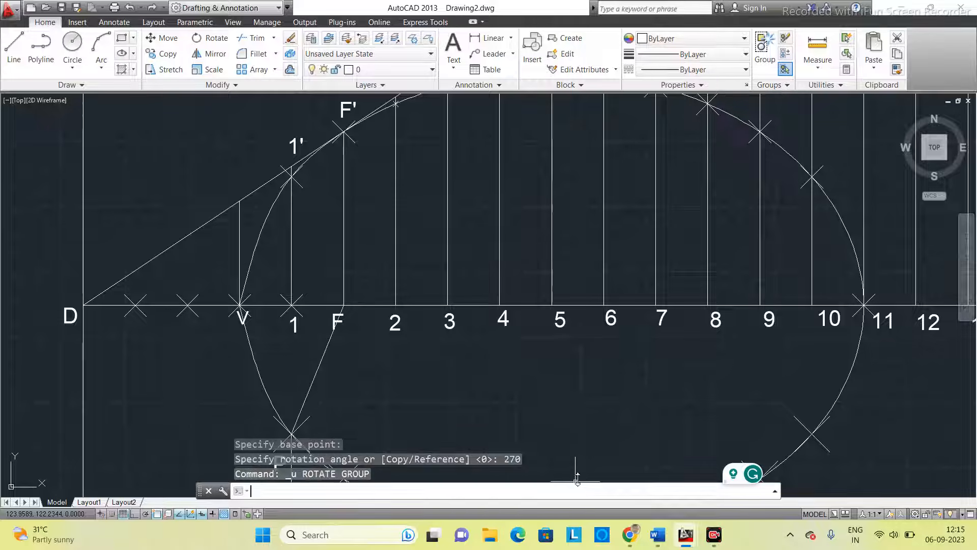
- Rotate a copy of line PF by 270 degrees about focus F, keeping the original line
middle_drag(421, 366, 425, 328)
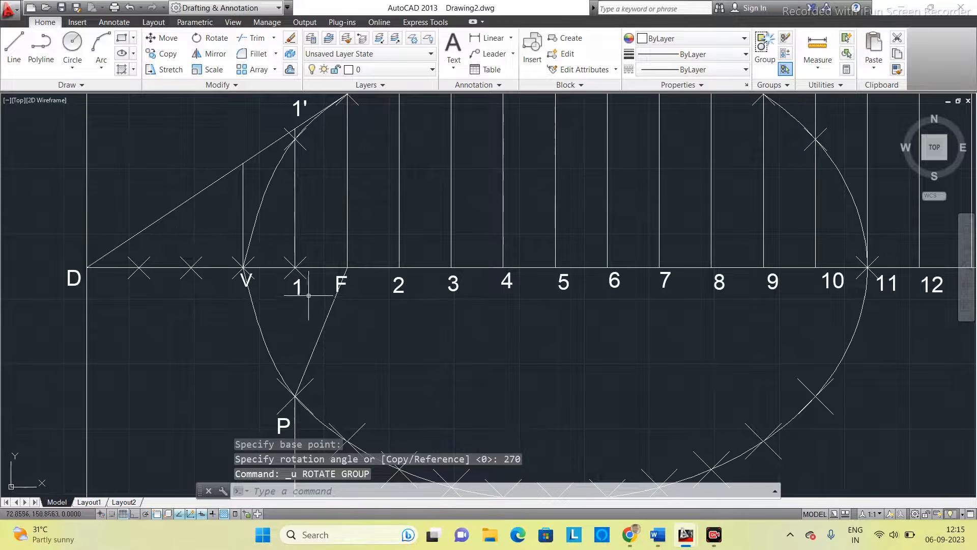
click(212, 40)
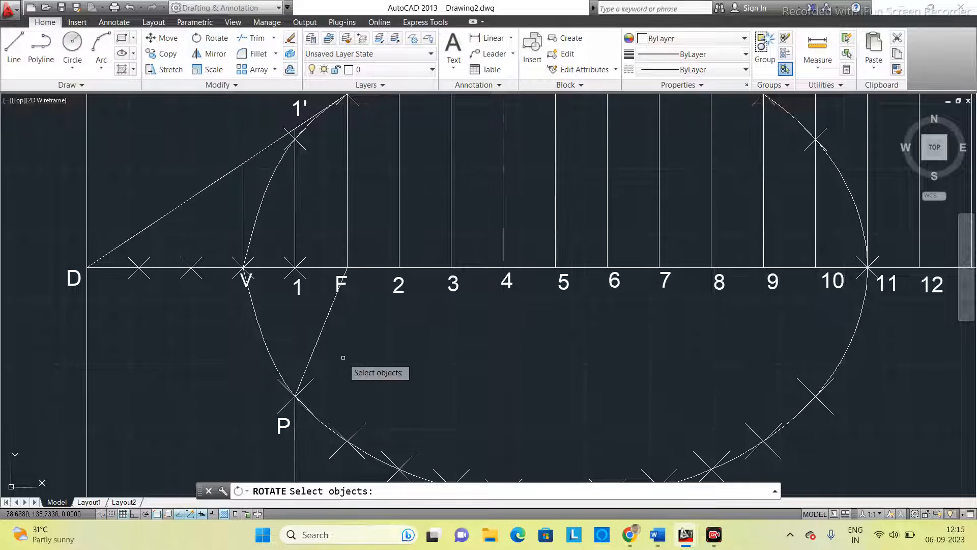
click(323, 335)
key(Return)
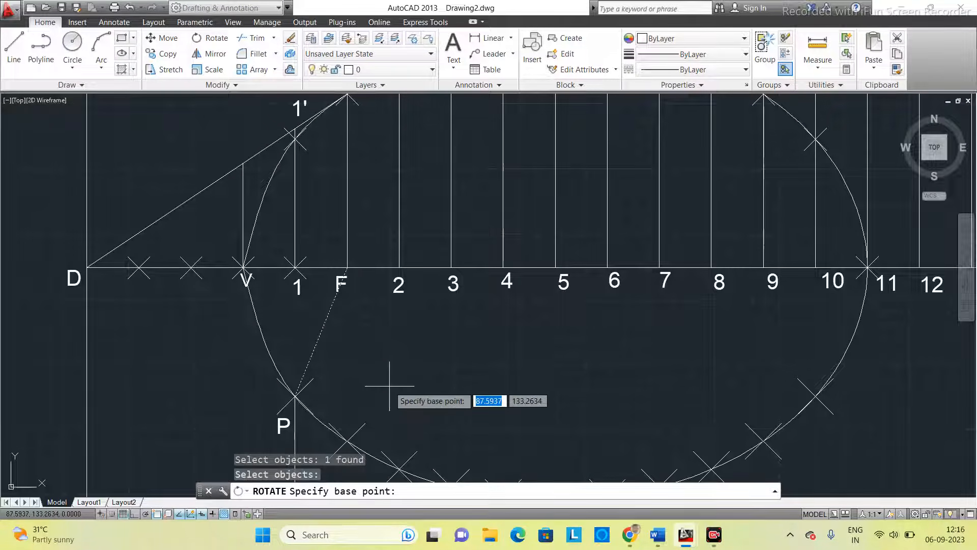
click(347, 267)
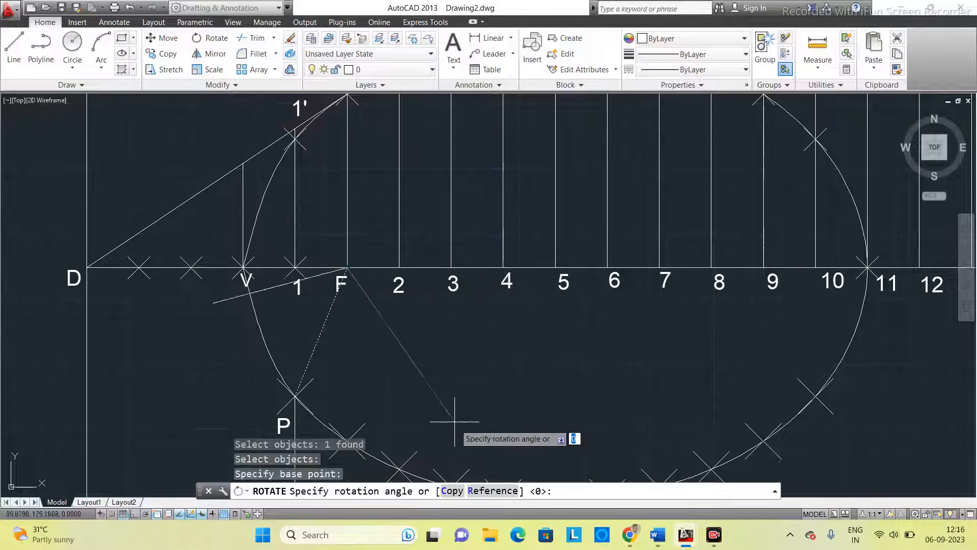
click(453, 491)
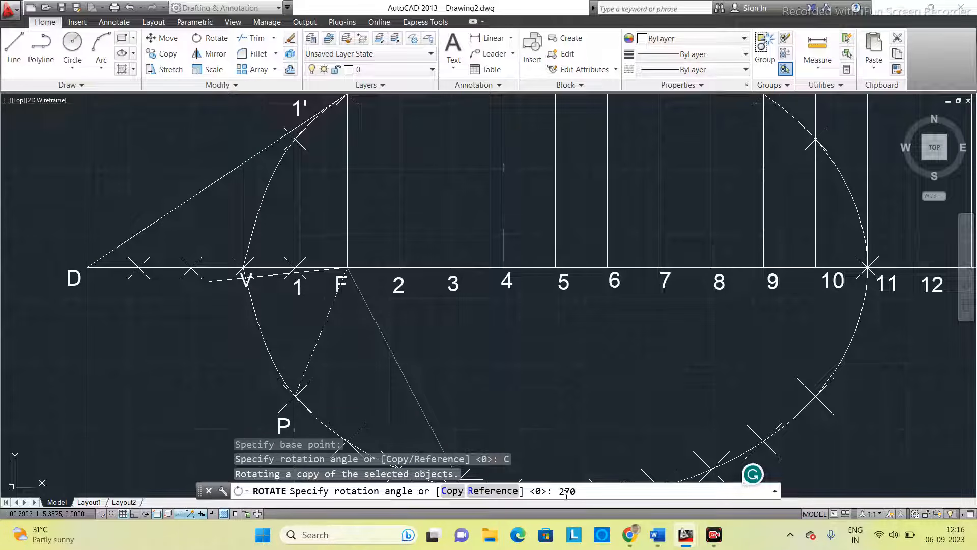
key(Return)
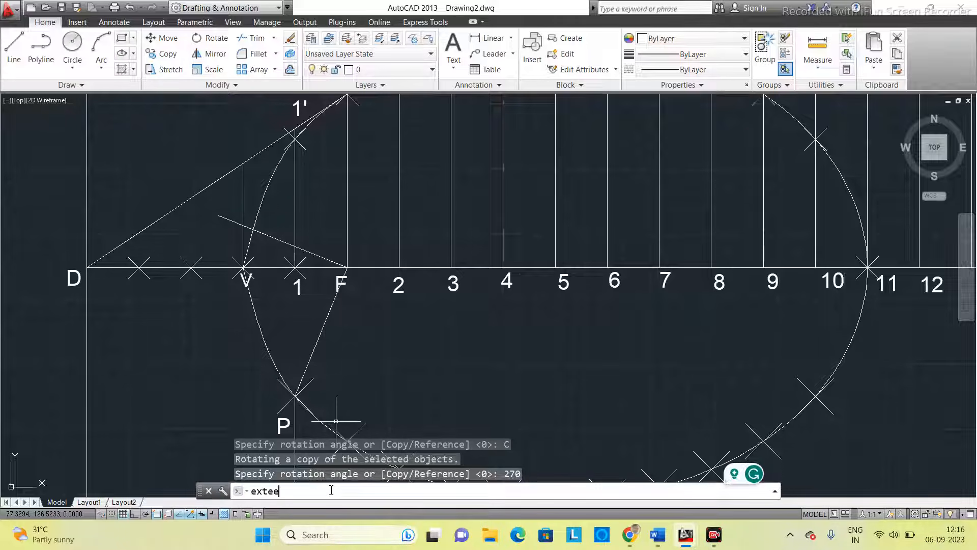
- Extend the rotated line from F until it meets the vertical directrix
key(Return)
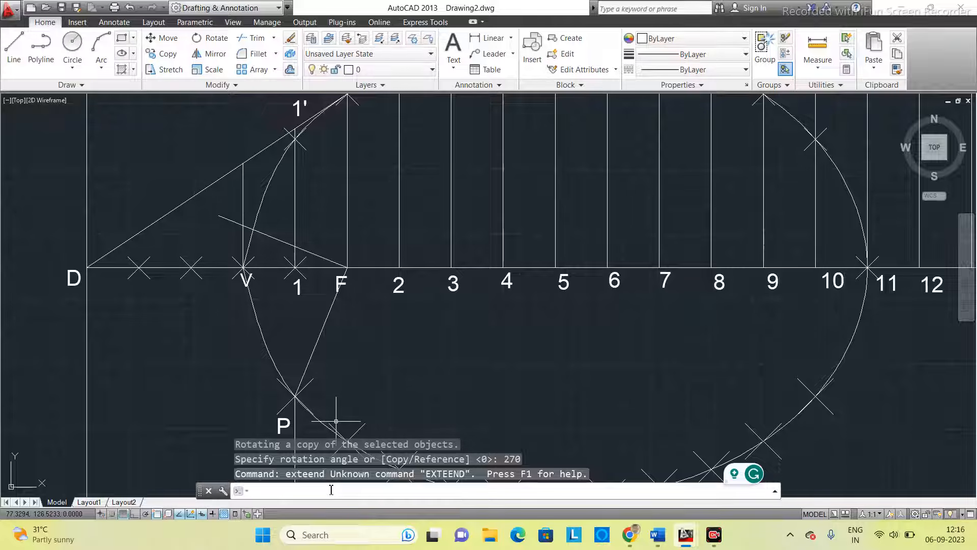
text(exte)
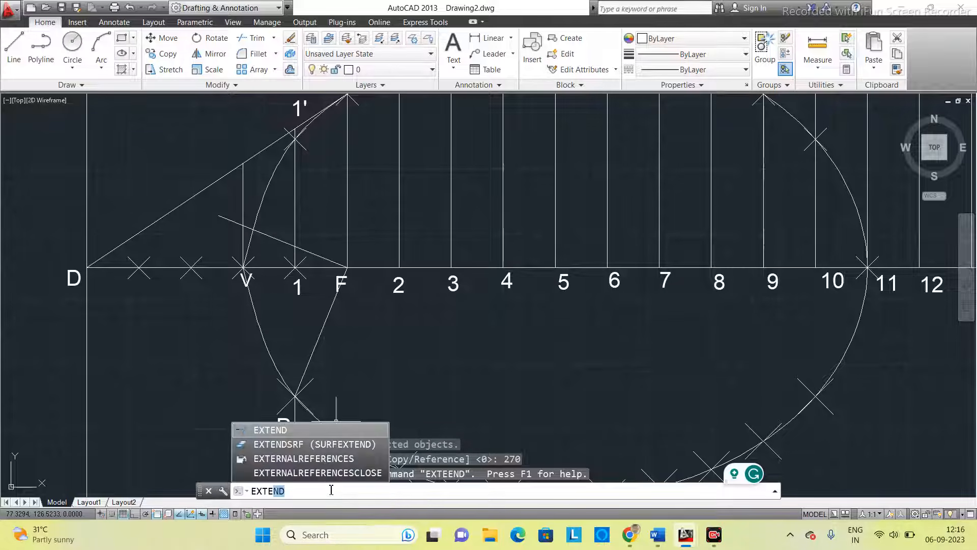
text(n)
key(Return)
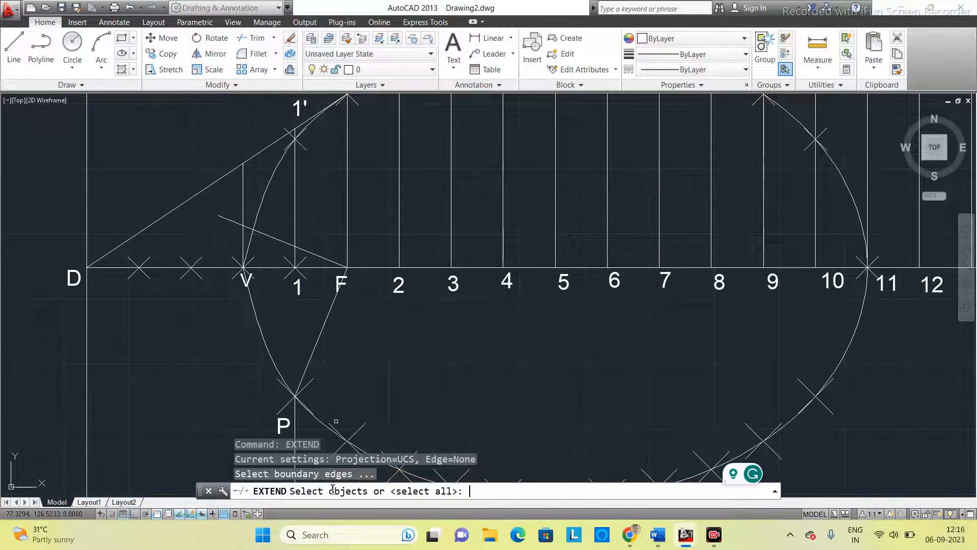
click(342, 427)
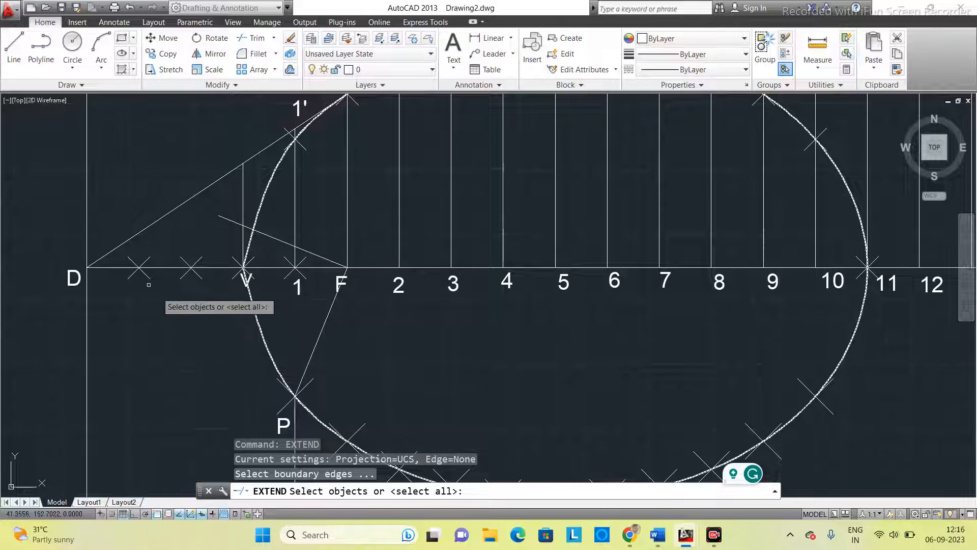
click(87, 189)
key(Return)
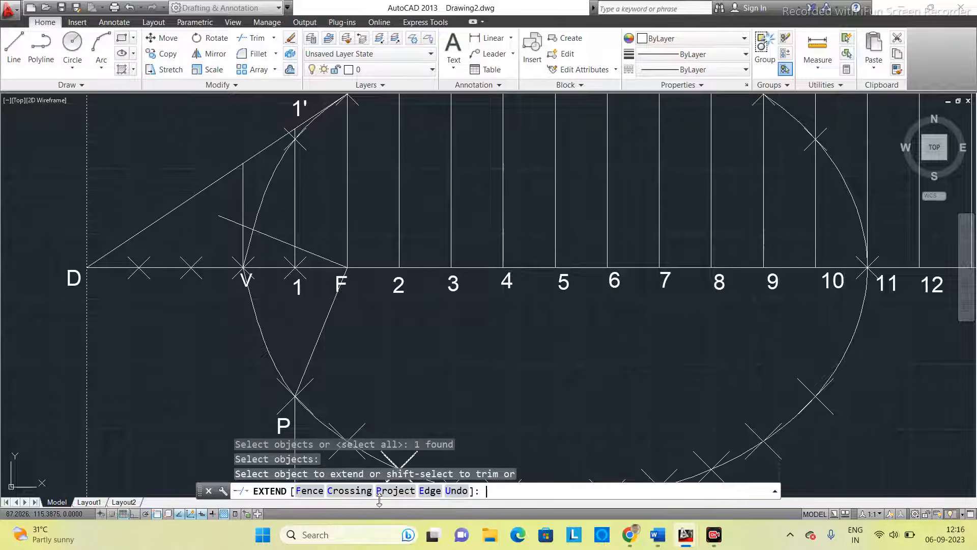
click(232, 222)
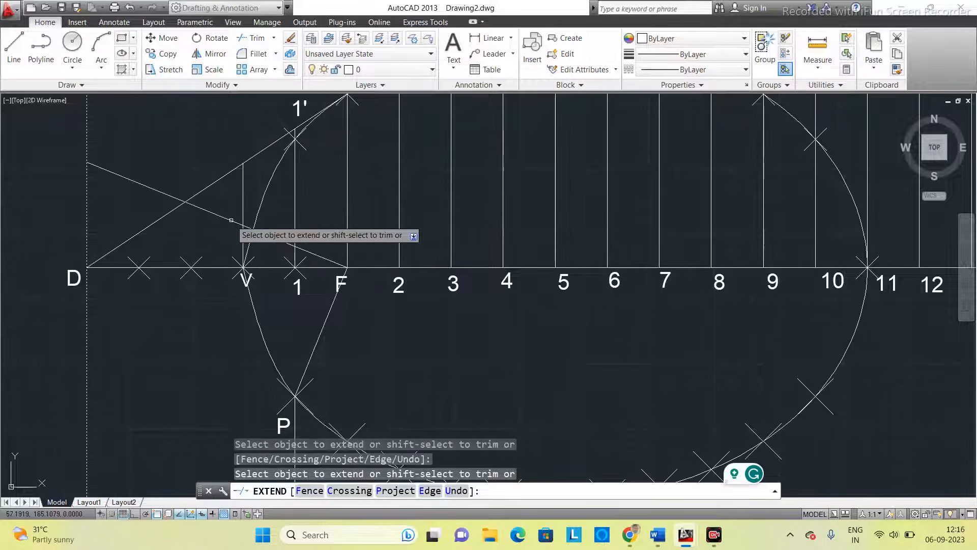
middle_drag(382, 349, 404, 307)
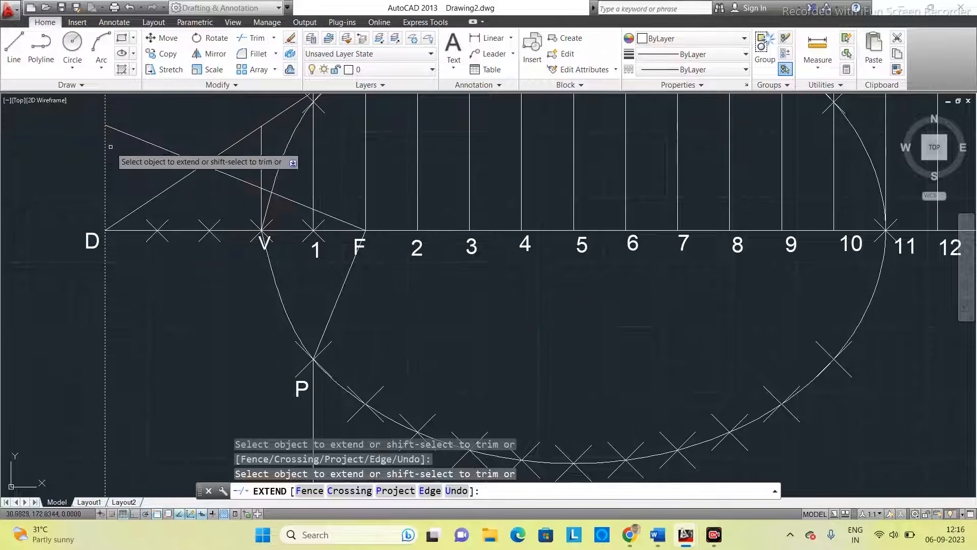
key(Escape)
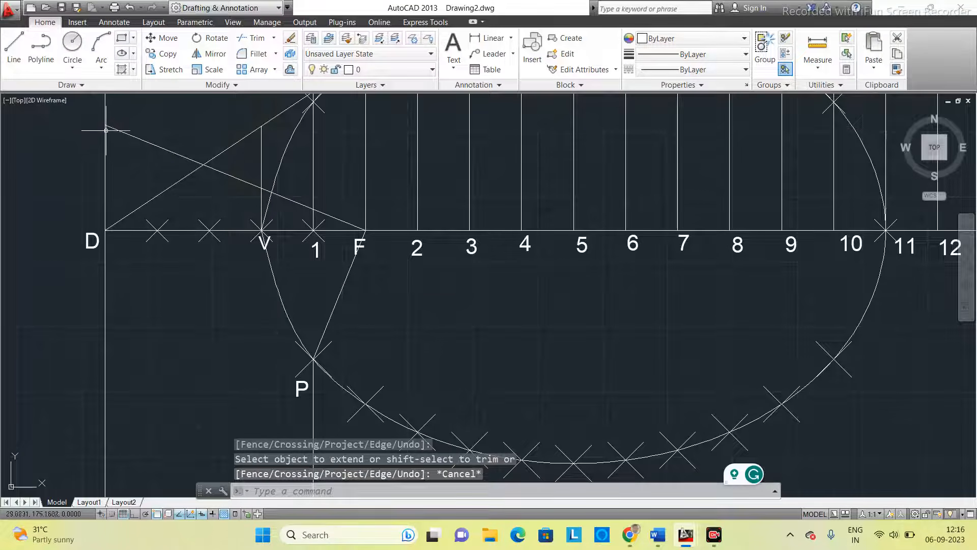
- Copy the D label beside the extended line's end on the directrix and change its text to D'
click(92, 242)
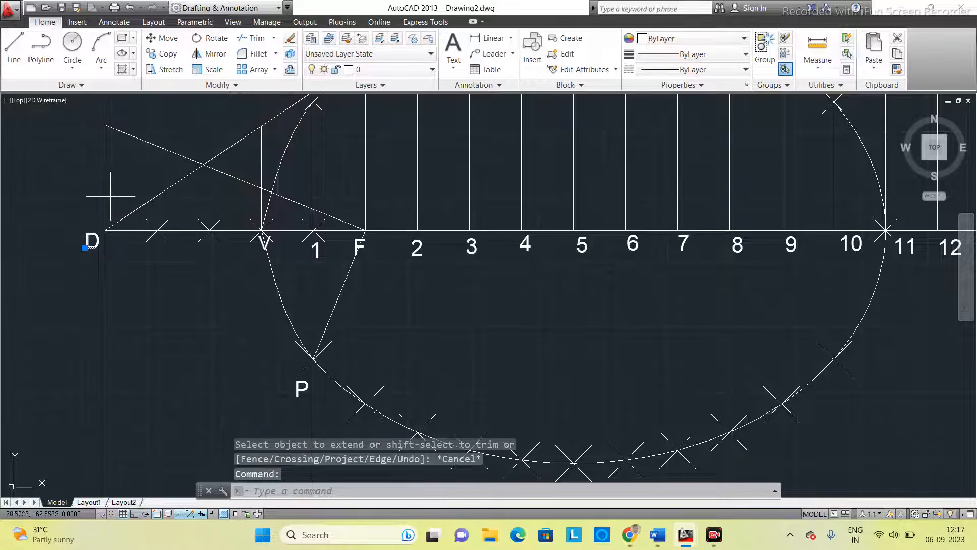
key(ctrl+c)
key(ctrl+v)
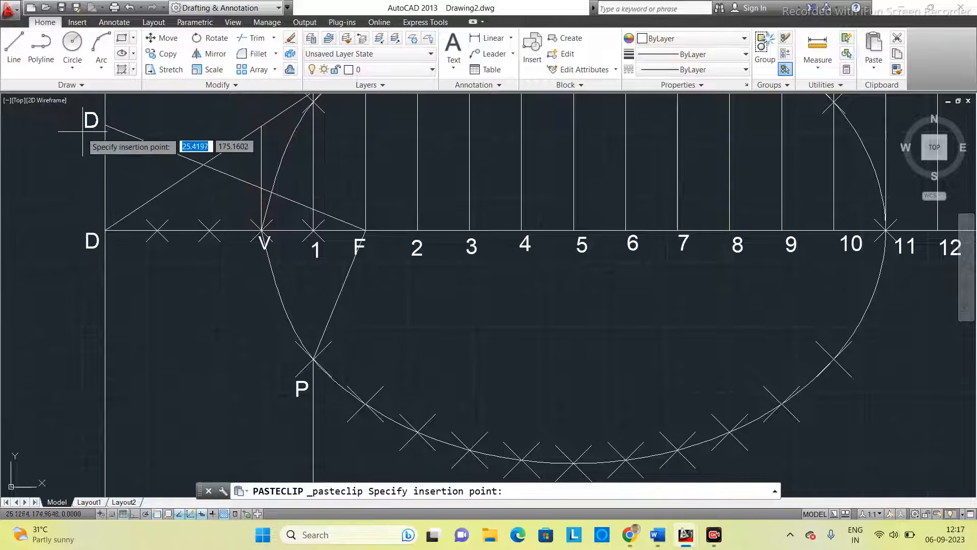
click(81, 125)
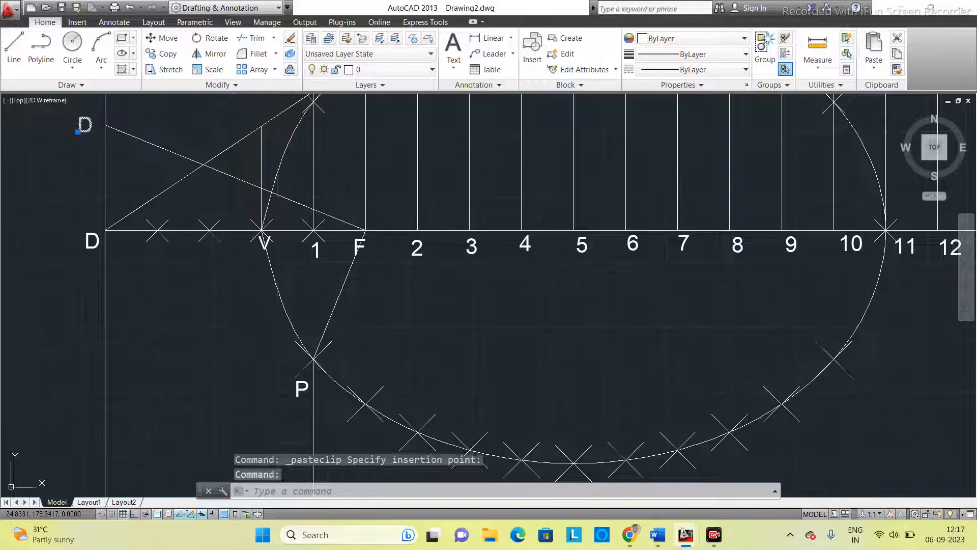
double_click(87, 124)
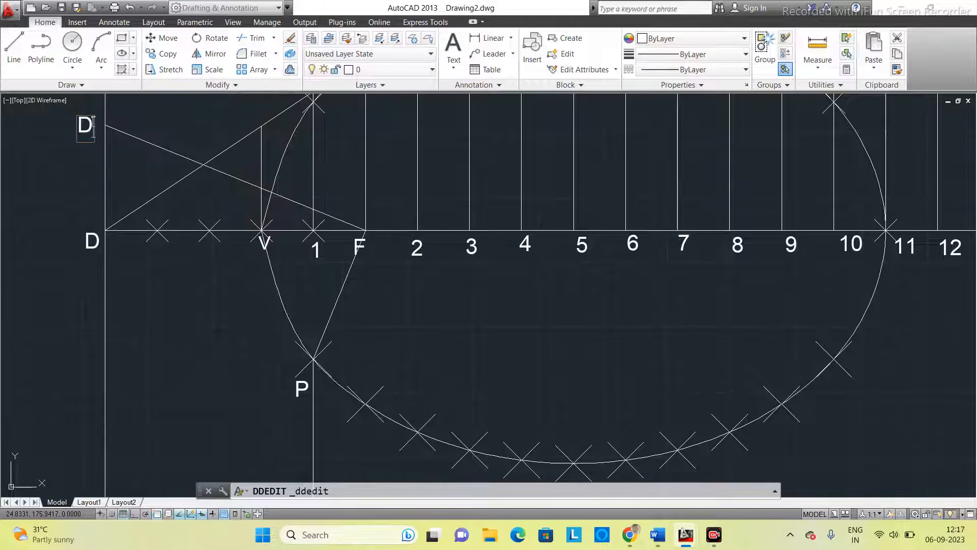
text(D')
key(Return)
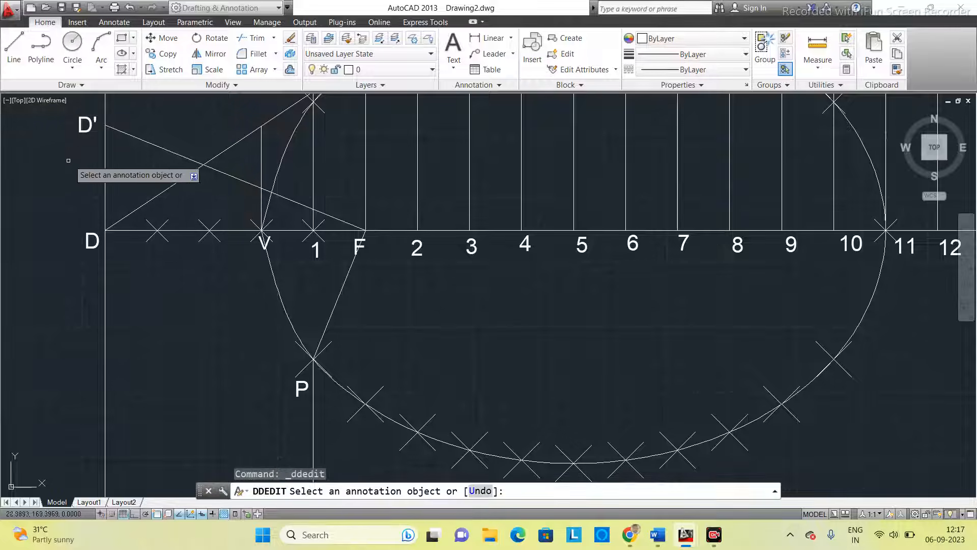
- Draw a line from D' on the directrix to curve point P
click(14, 65)
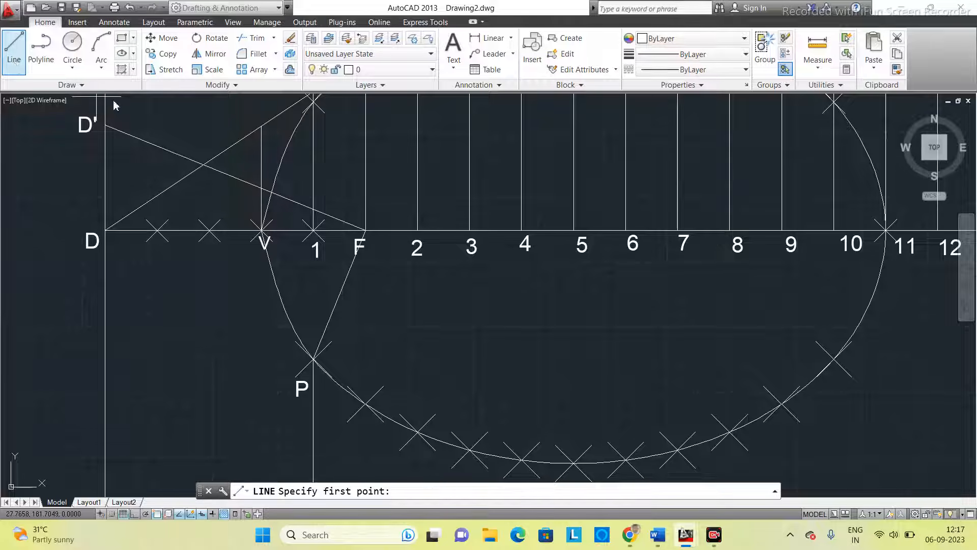
click(105, 124)
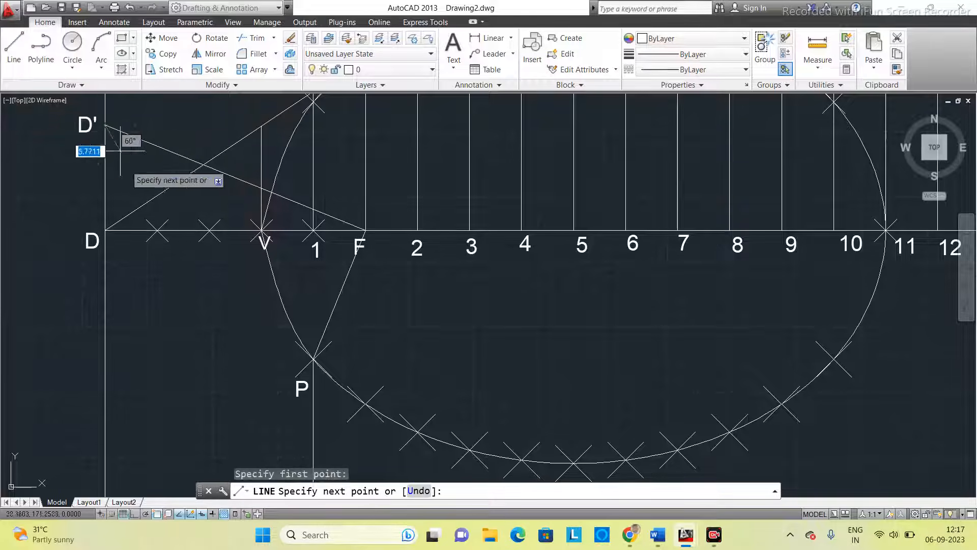
click(313, 358)
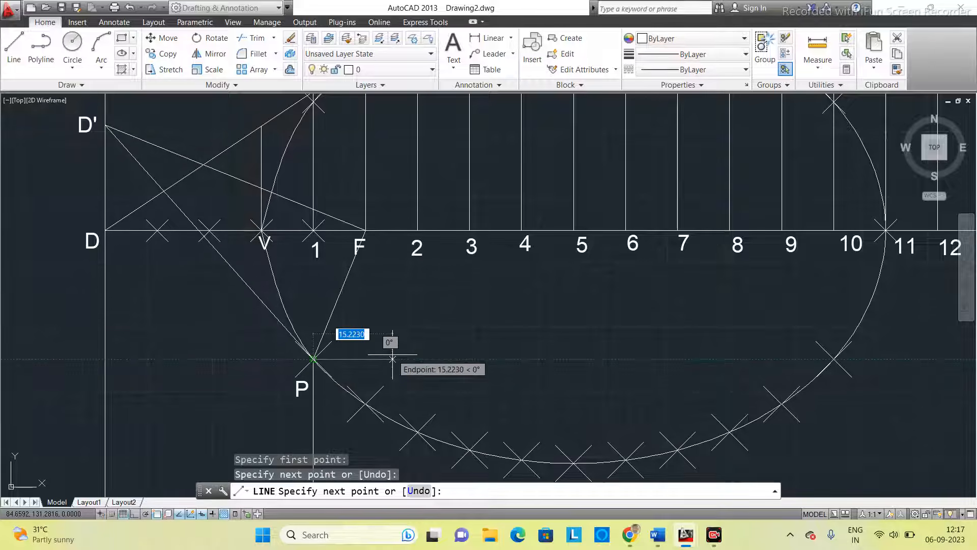
middle_drag(350, 334, 358, 247)
key(Escape)
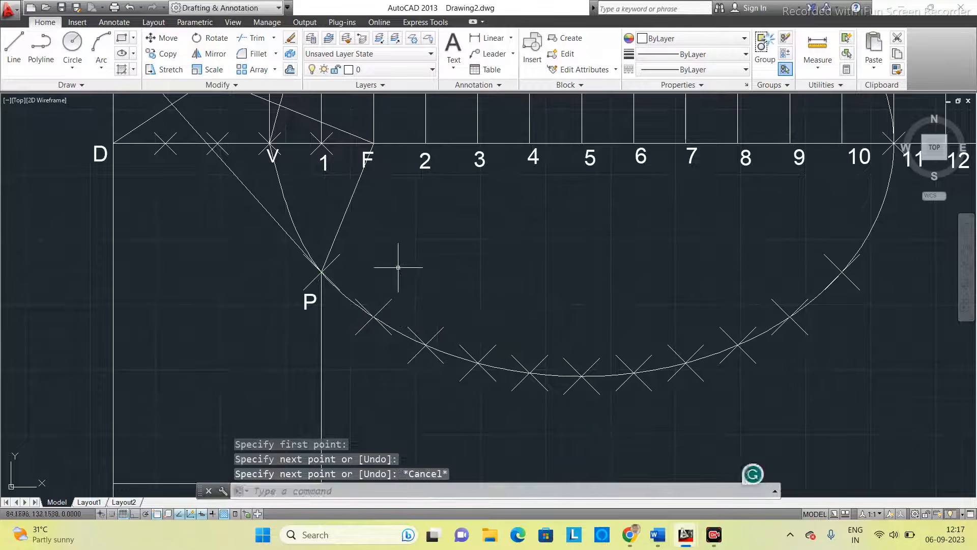
- Rotate a copy of line D'P by 180 degrees about P to continue the tangent beyond the curve
scroll(400, 247, down, 2)
scroll(413, 254, up, 4)
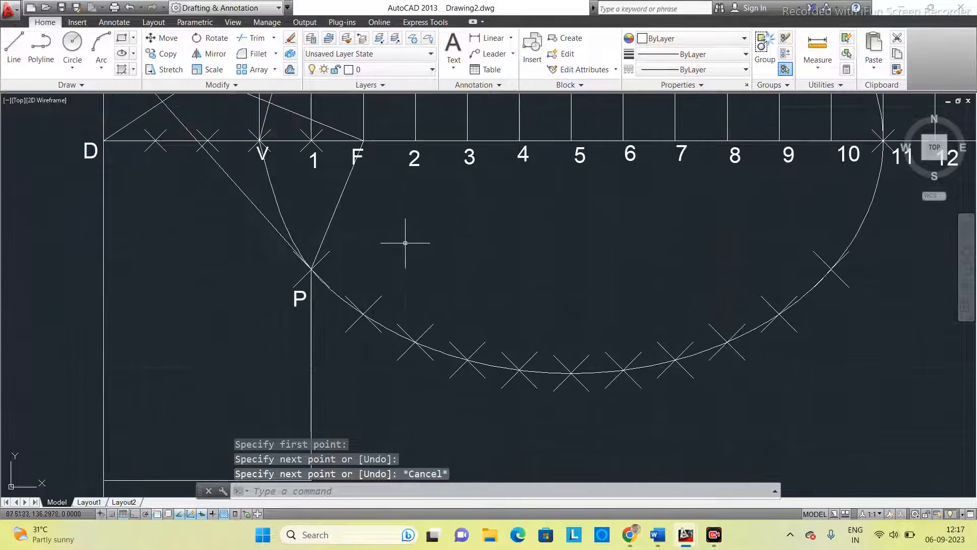
scroll(413, 255, down, 2)
middle_drag(413, 254, 406, 268)
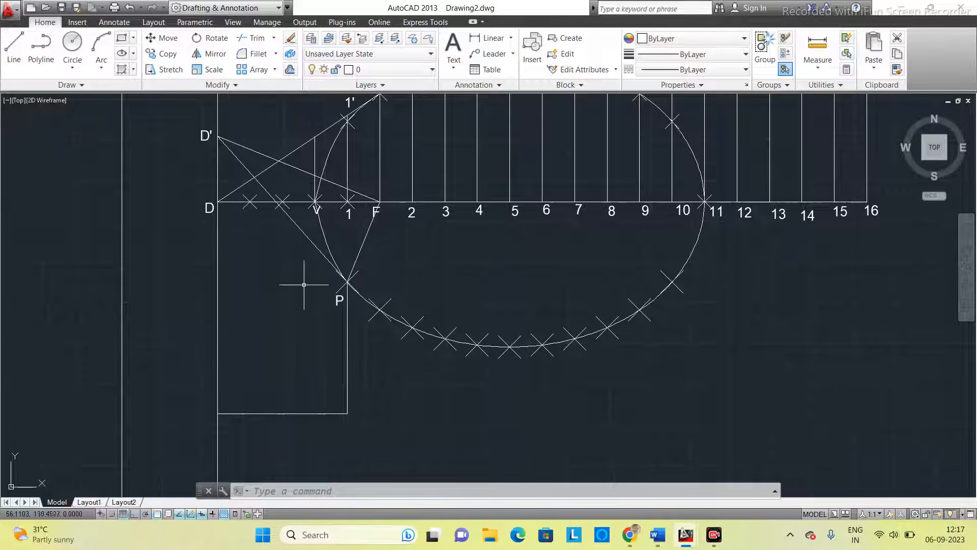
click(361, 490)
text(RO)
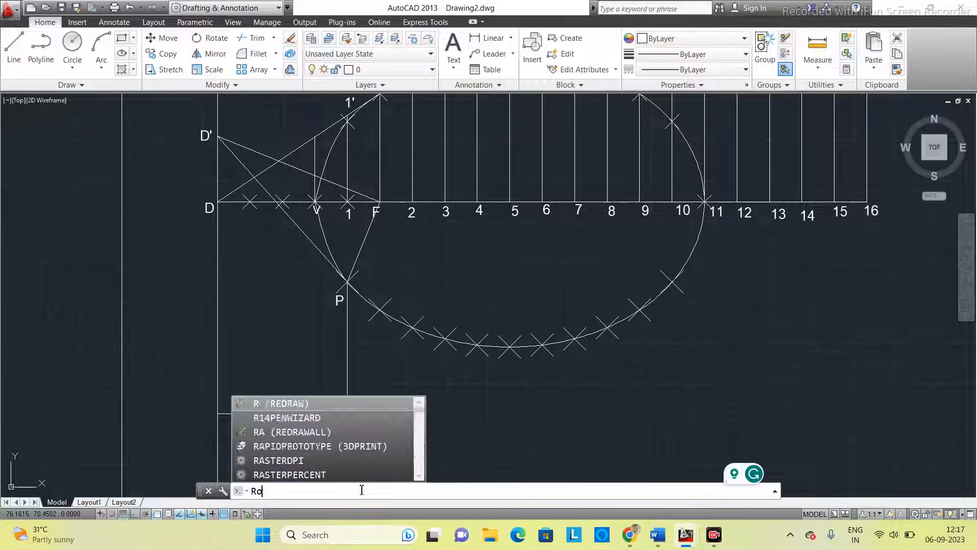
text(tate)
key(Return)
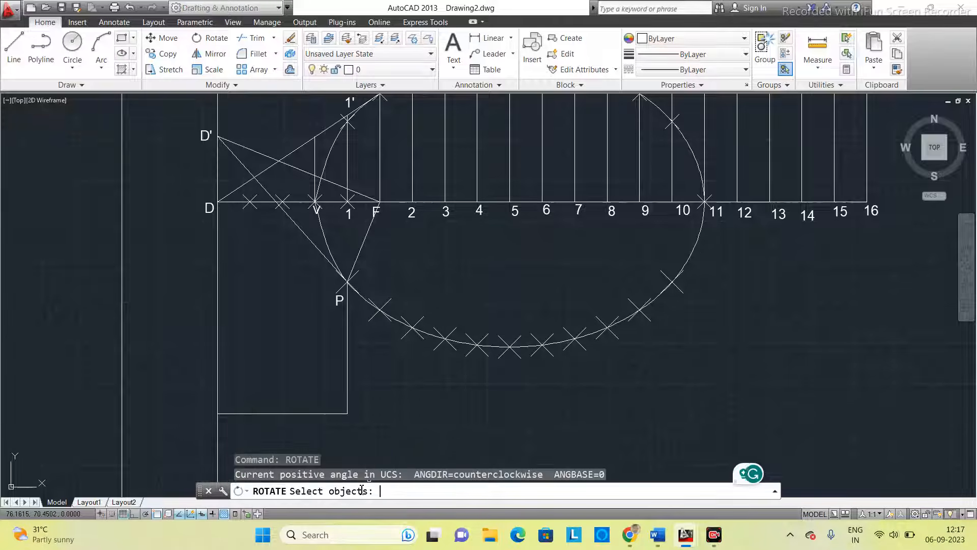
click(306, 240)
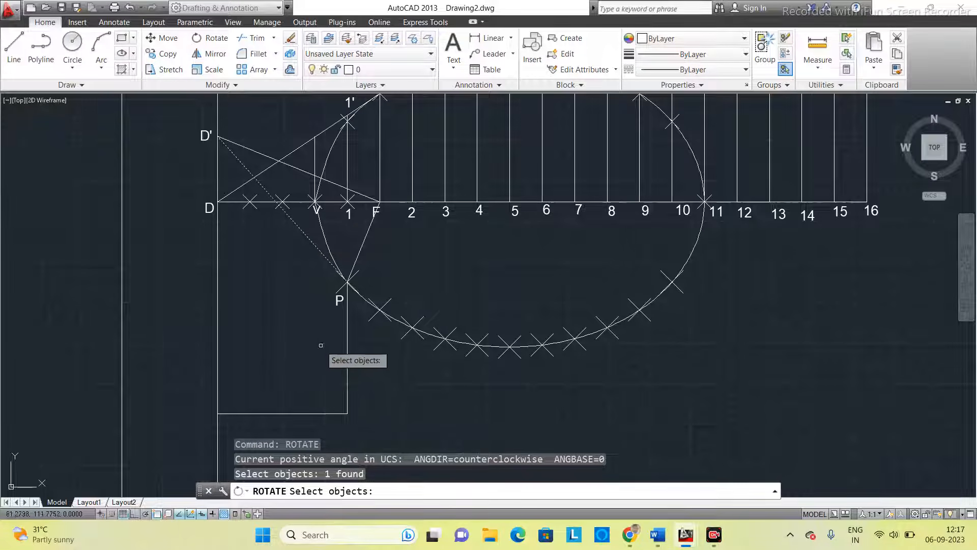
key(Return)
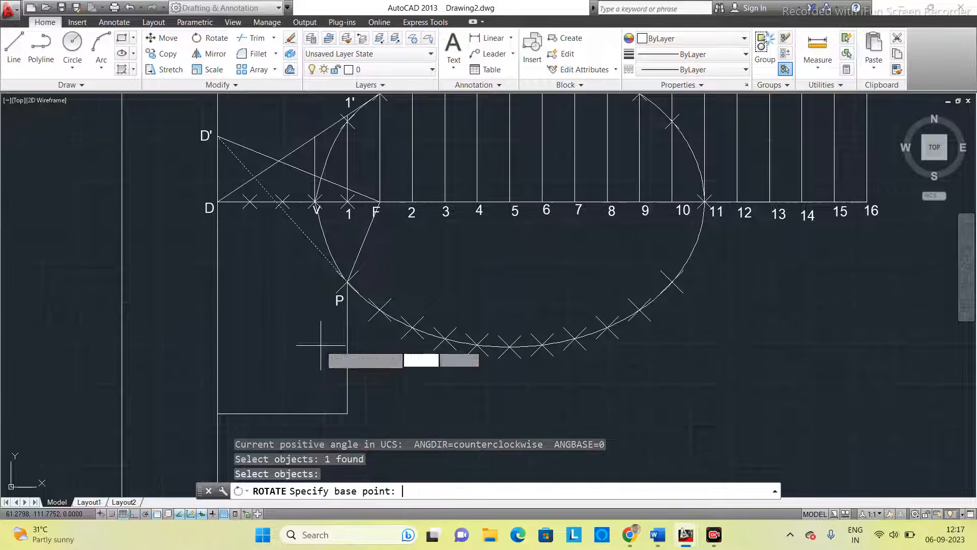
click(347, 281)
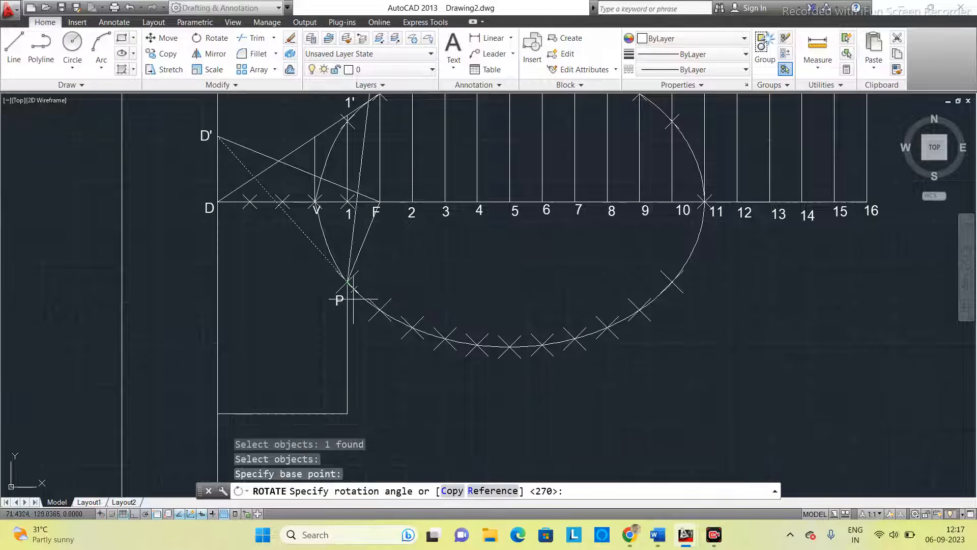
click(451, 492)
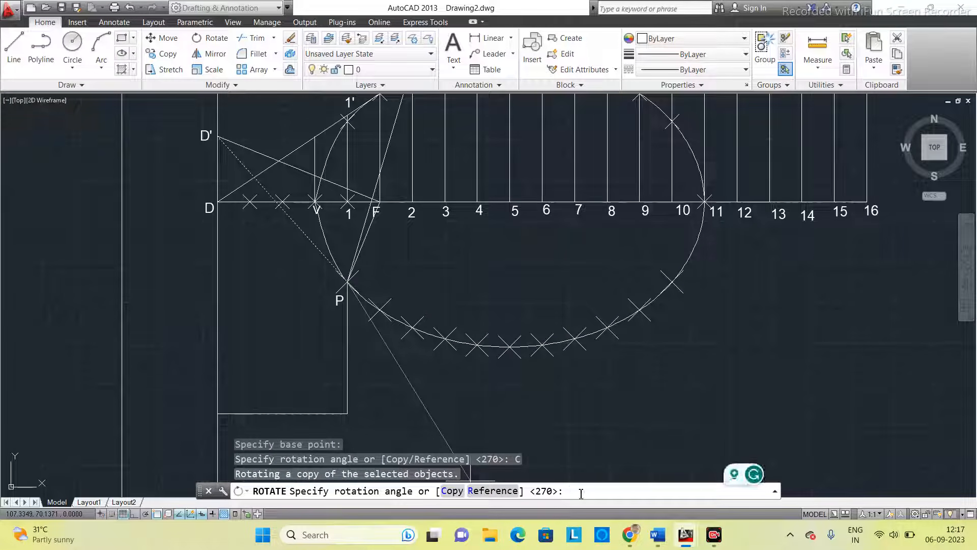
key(Return)
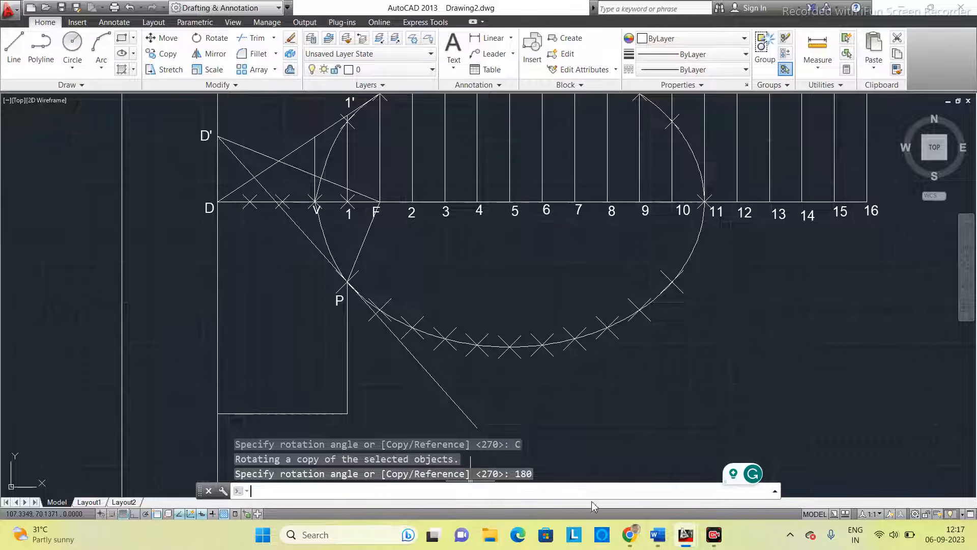
key(Escape)
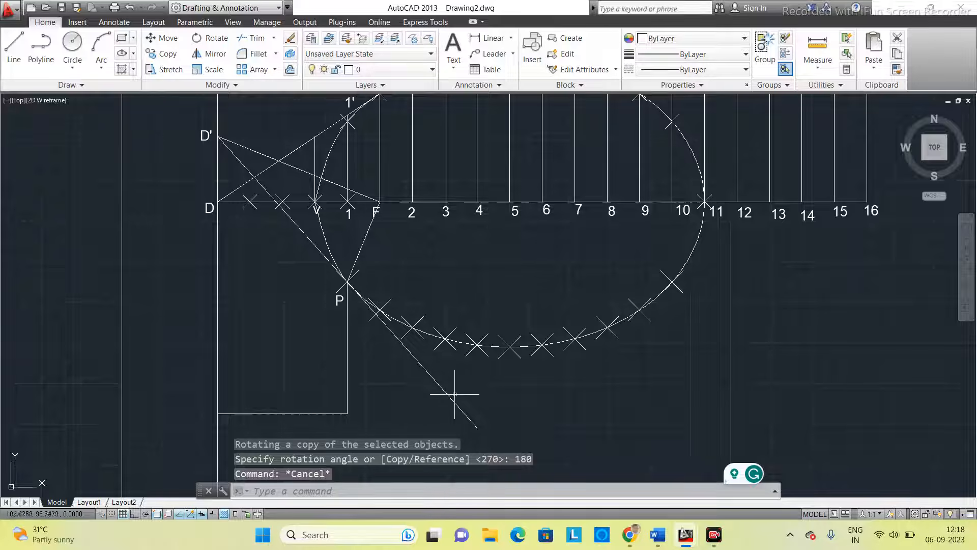
- Erase the vertical construction line below P and the horizontal line joining its lower end to the directrix
middle_drag(525, 405, 518, 376)
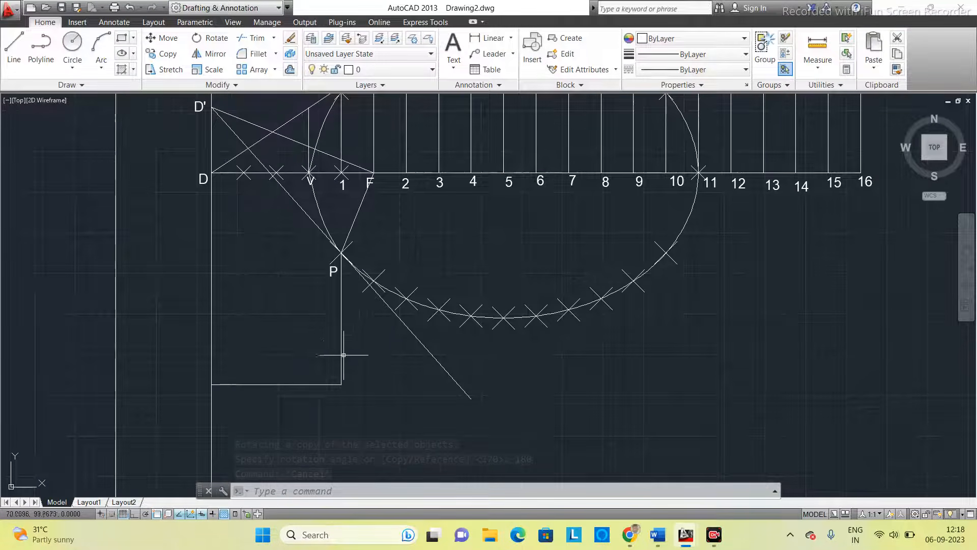
click(341, 323)
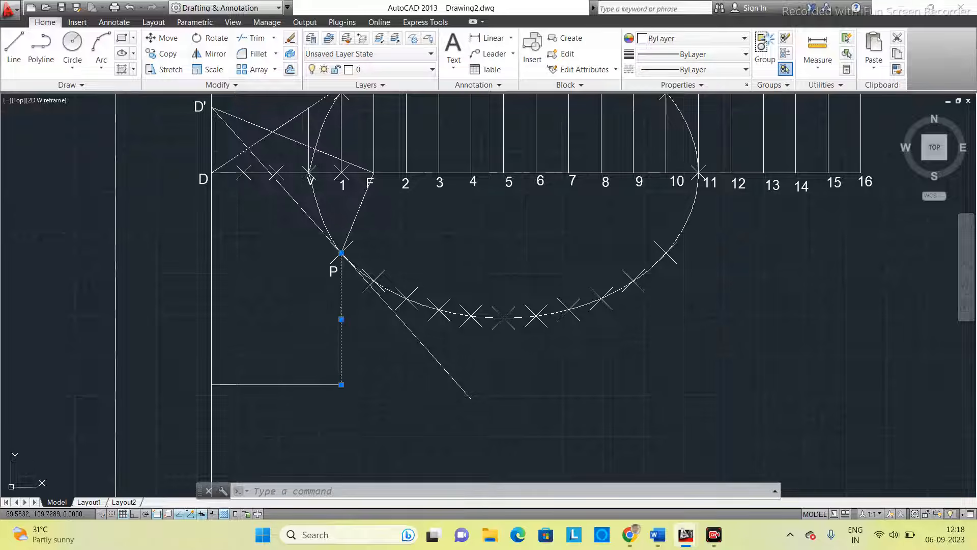
key(Delete)
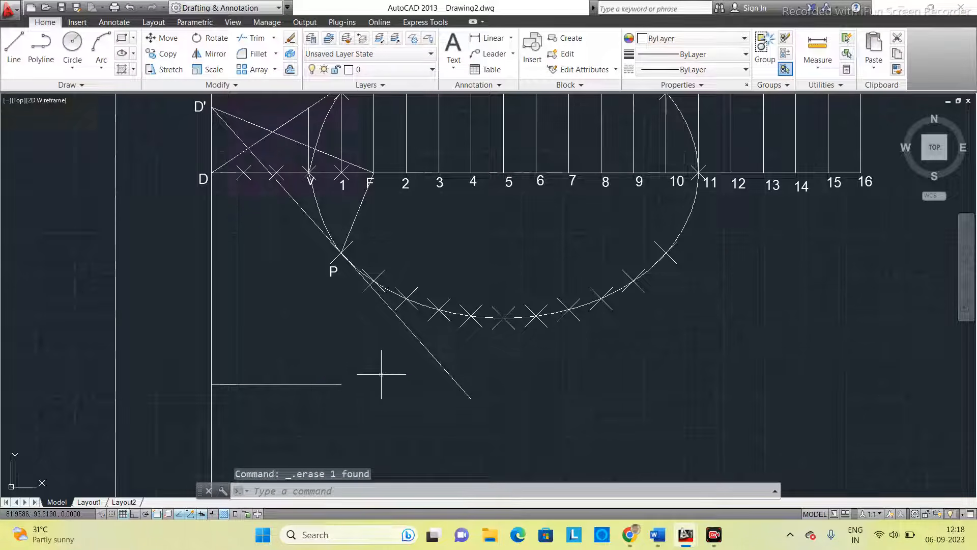
click(329, 384)
key(Delete)
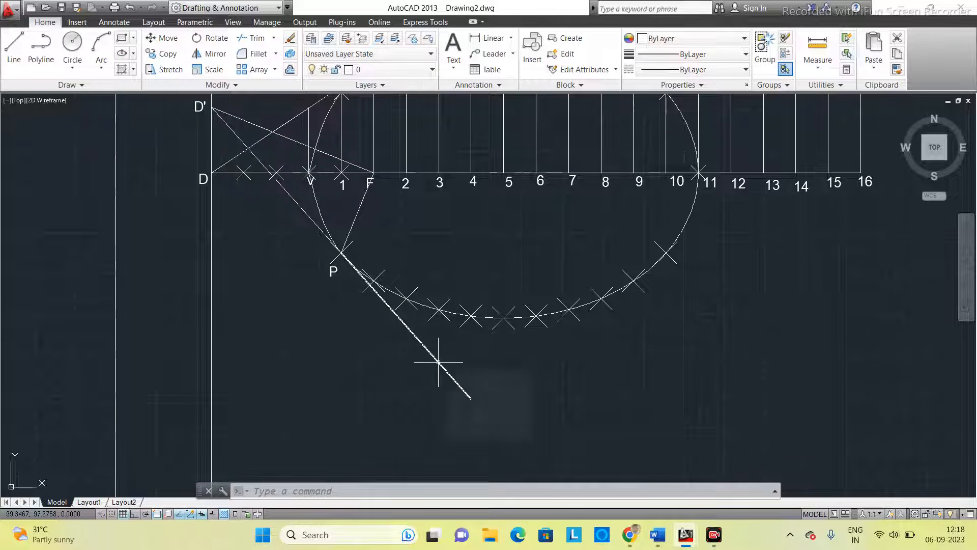
- Rotate a copy of the tangent segment beyond P by 270 degrees about P to form the outer half of the normal
click(211, 41)
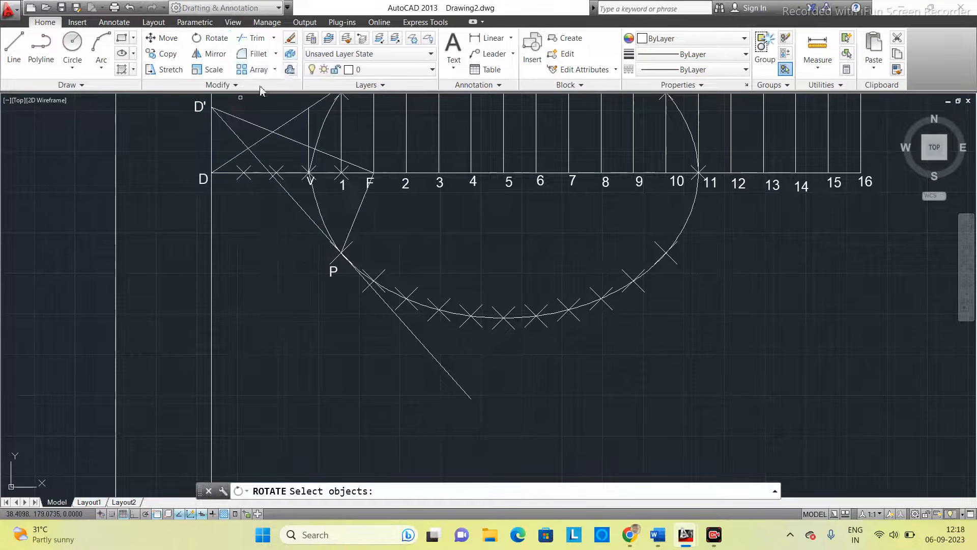
click(423, 345)
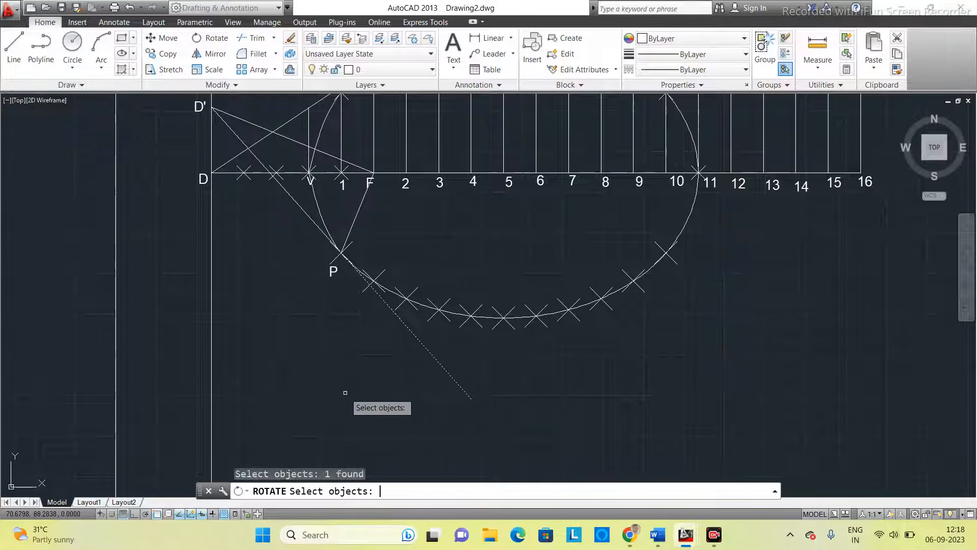
key(Return)
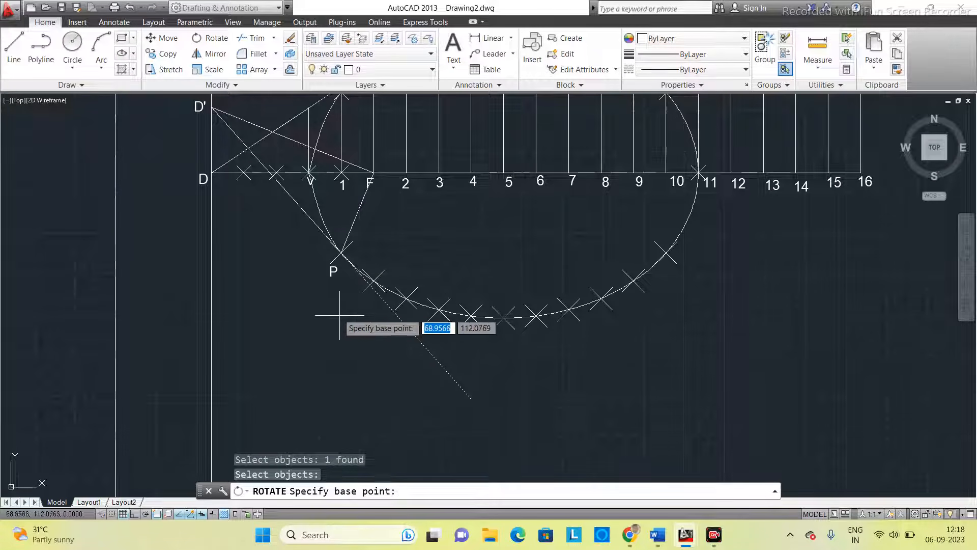
click(341, 252)
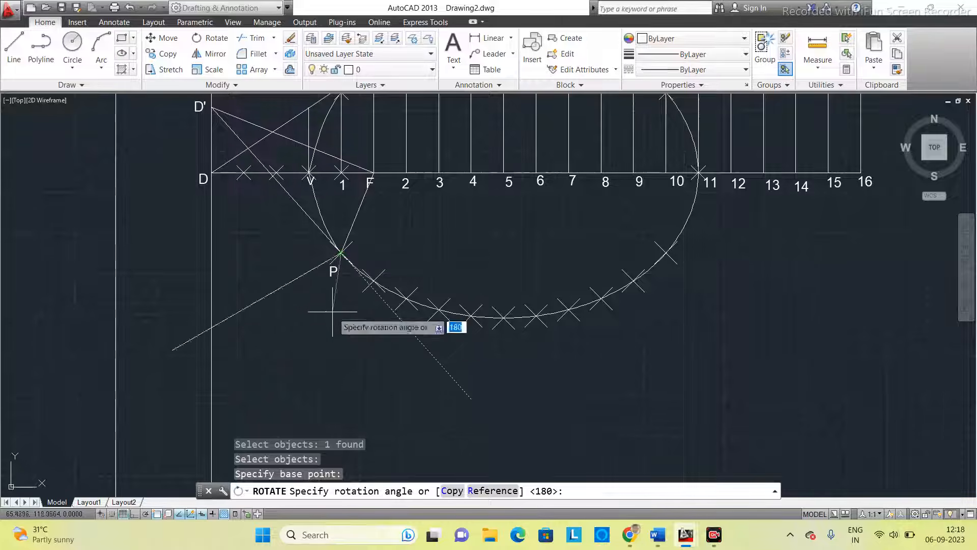
click(451, 491)
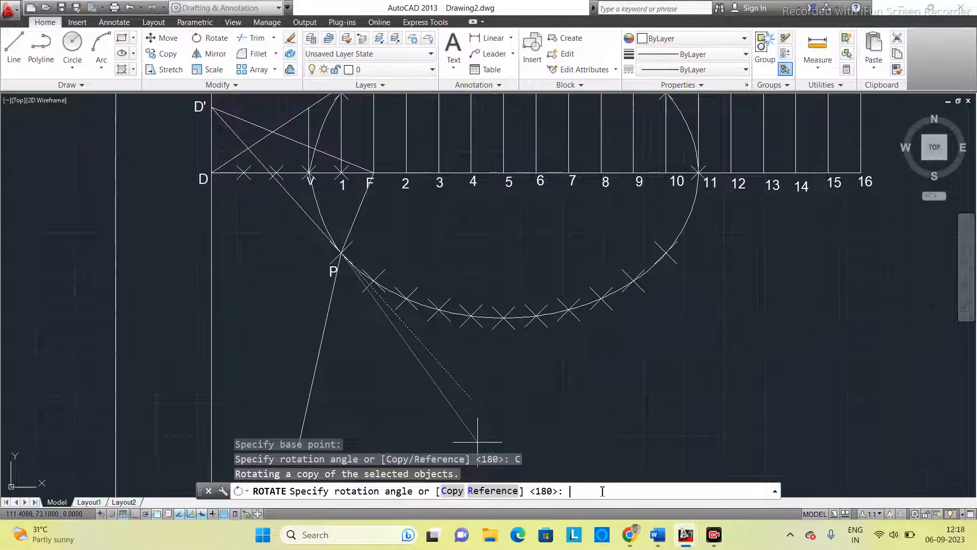
text(270)
key(Return)
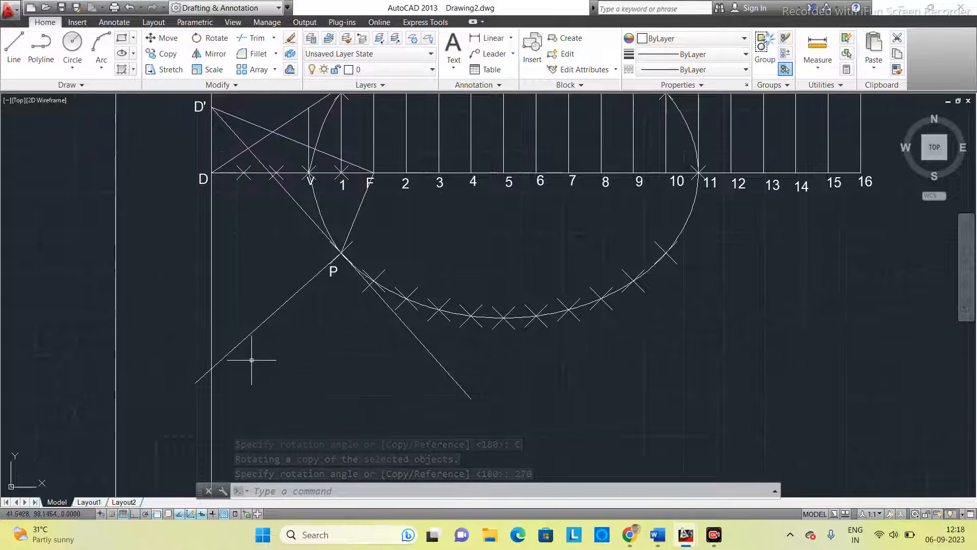
- Mirror the normal segment about the tangent line D'P into the ellipse, keeping the source line
middle_drag(412, 277, 397, 298)
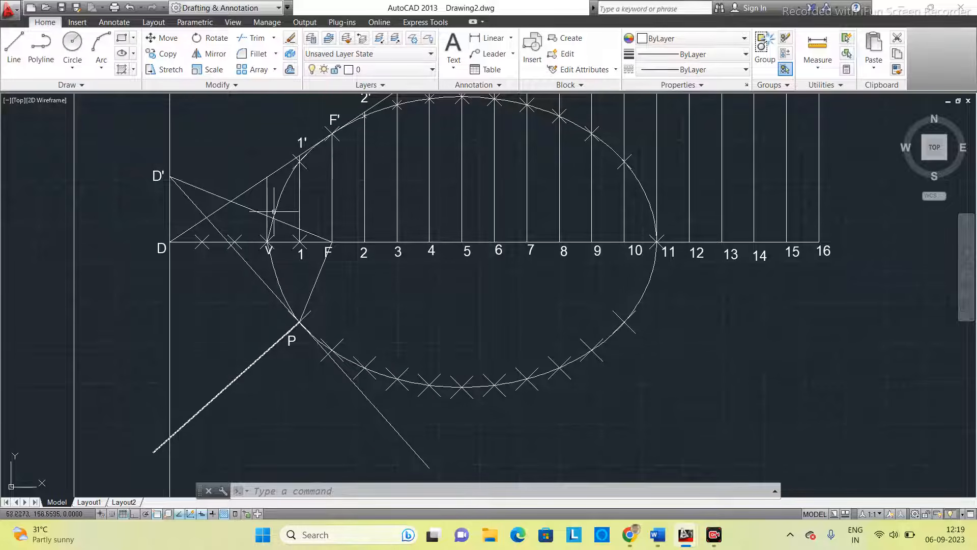
click(209, 54)
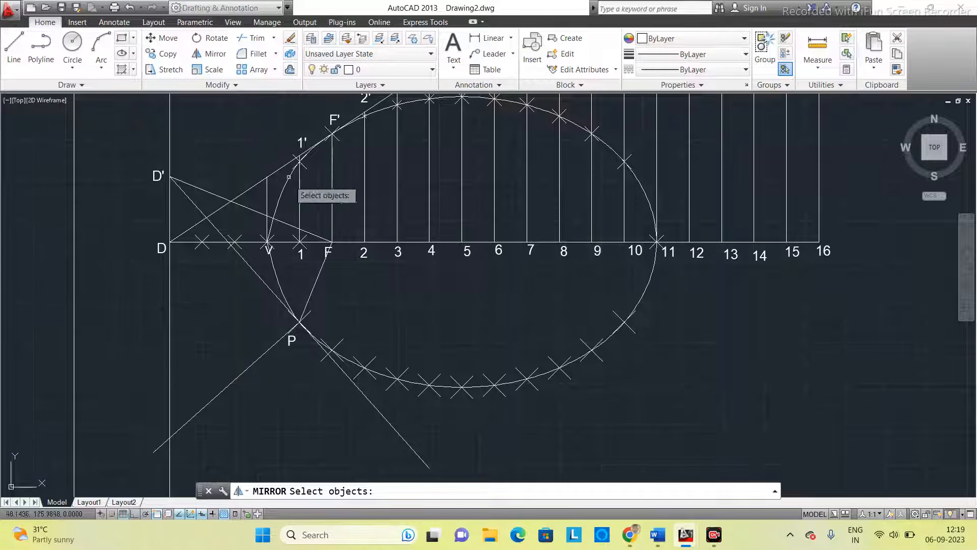
click(245, 370)
key(Return)
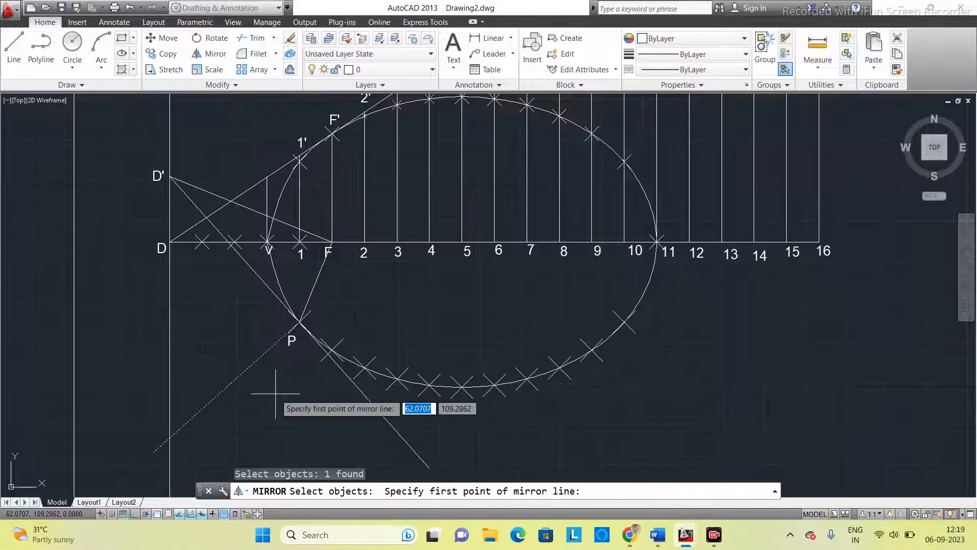
click(163, 177)
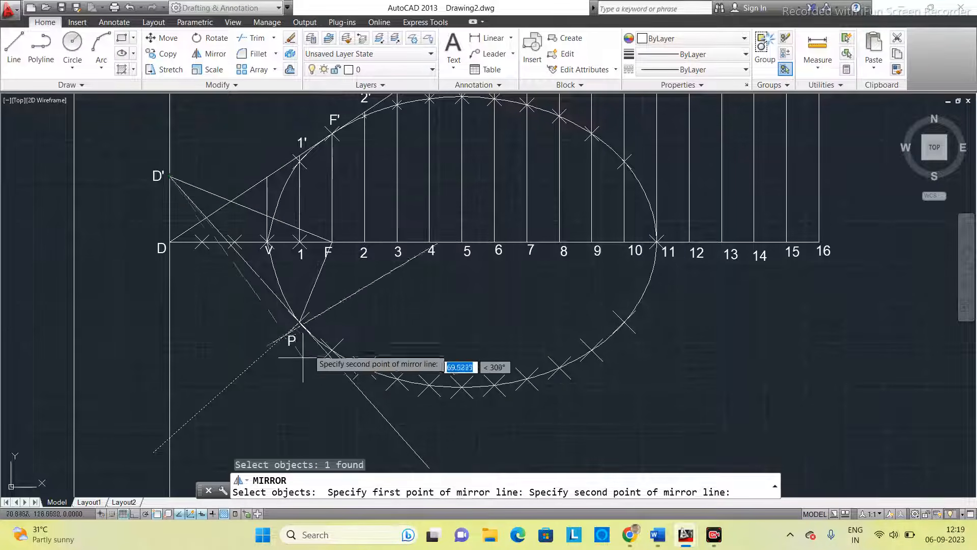
click(300, 321)
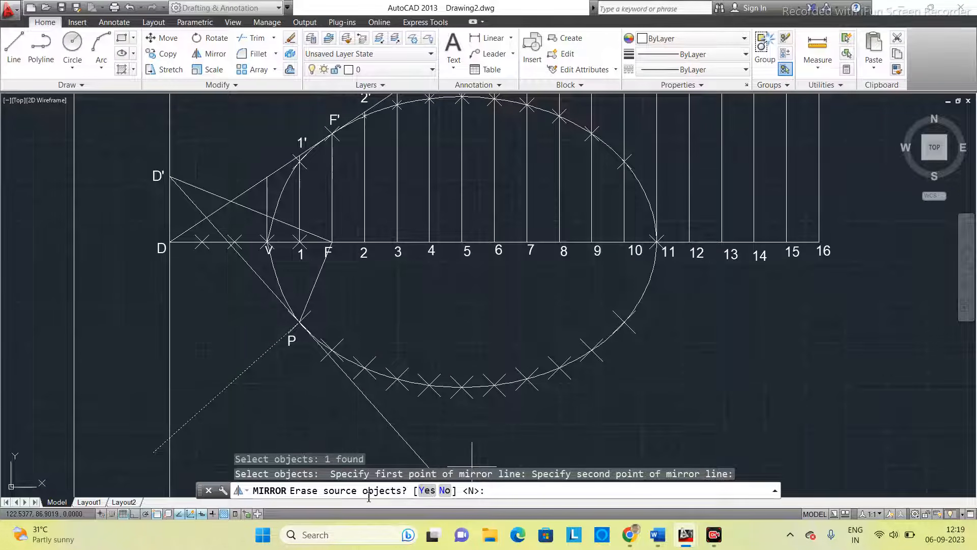
click(446, 495)
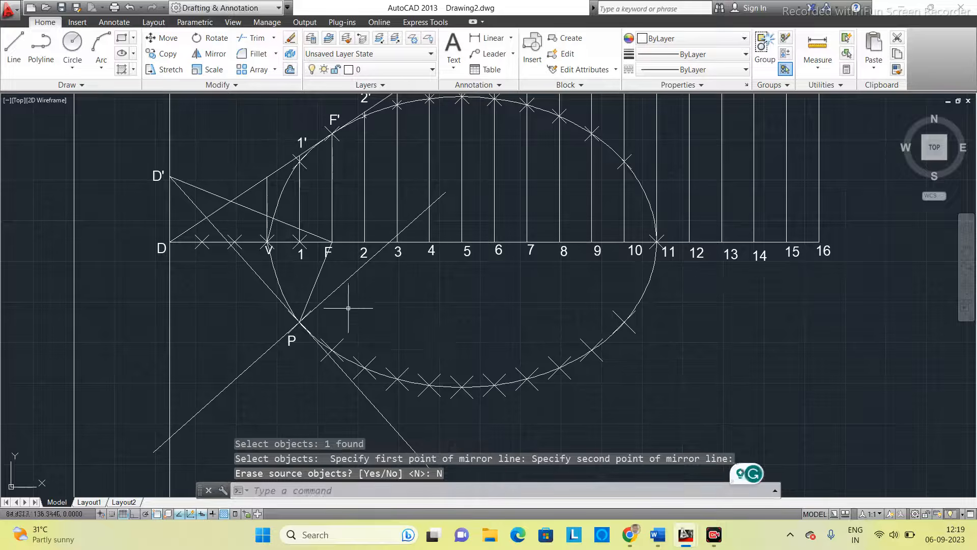
- Copy the P label to both ends of the normal and change the copies to N at the lower end and N' at the upper end
middle_drag(392, 317, 407, 301)
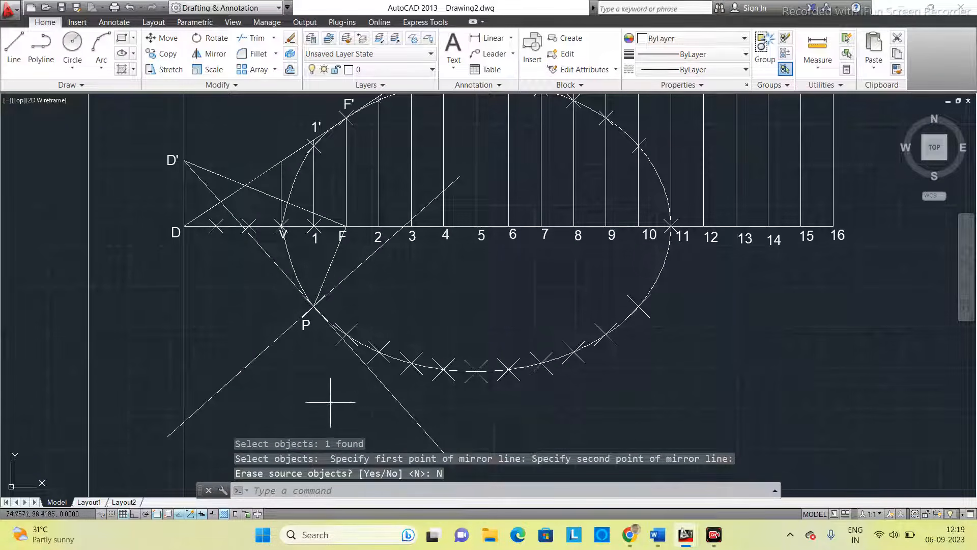
click(303, 330)
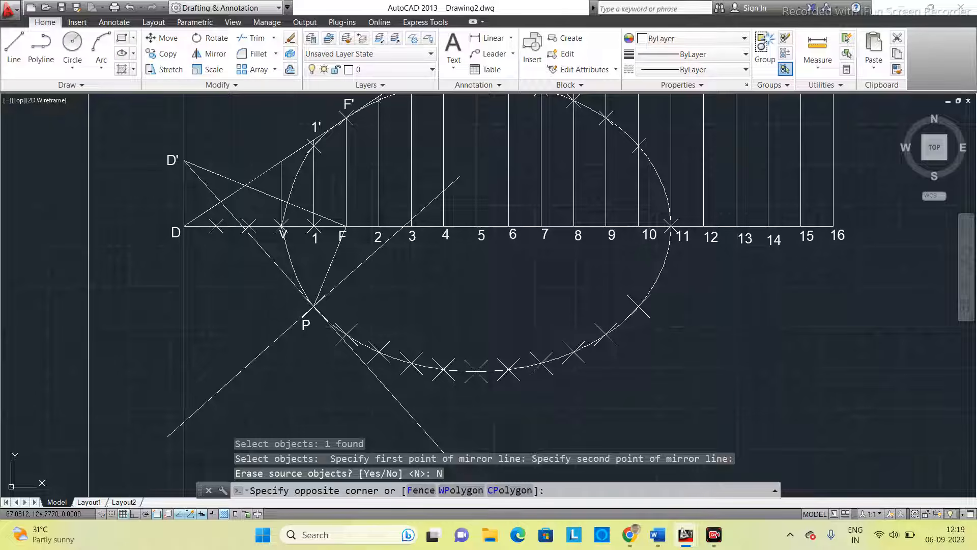
click(312, 319)
key(ctrl+c)
key(ctrl+v)
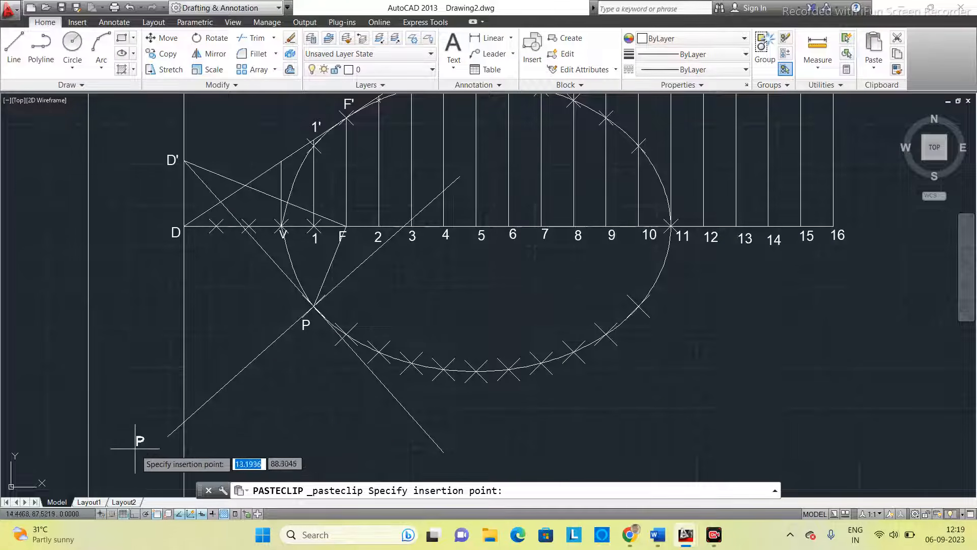
click(153, 449)
key(ctrl+v)
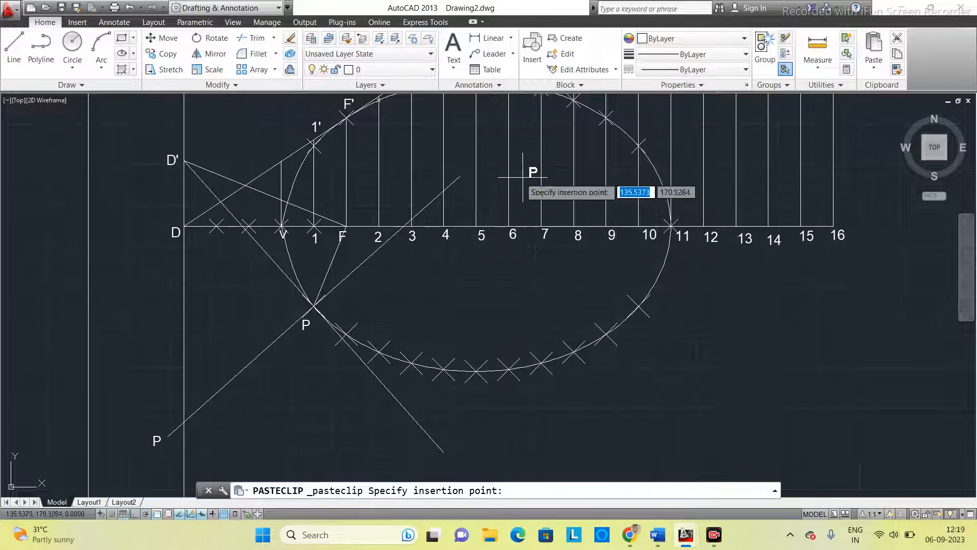
click(461, 166)
double_click(153, 438)
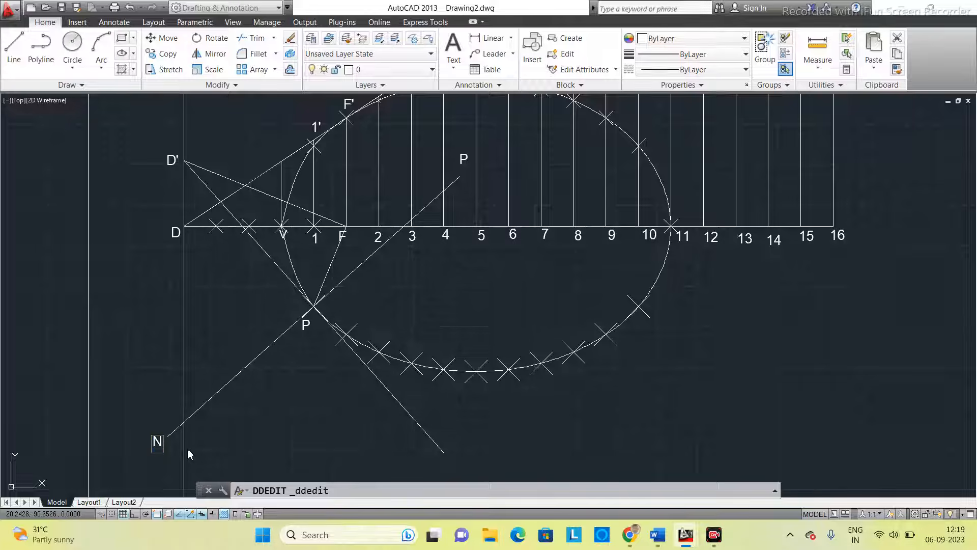
key(Return)
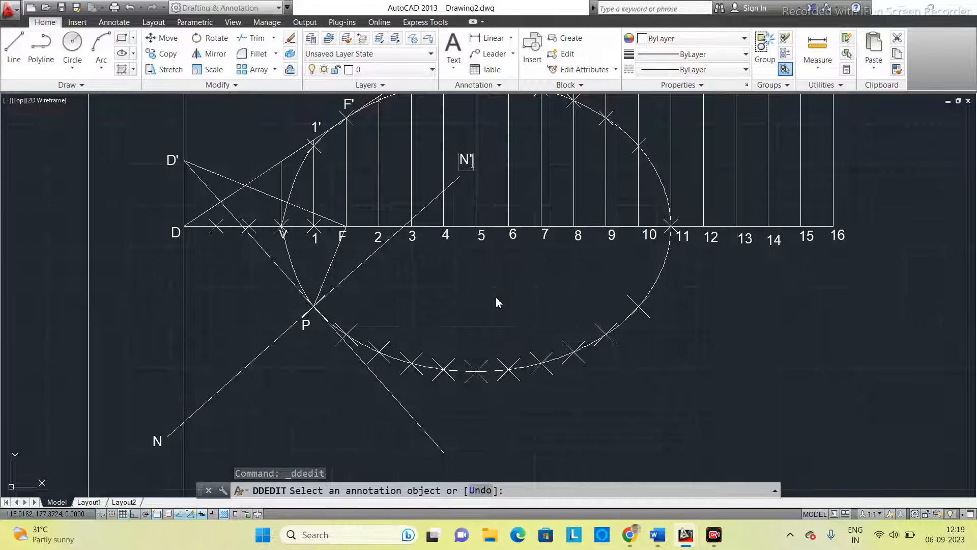
- Examine the complete ellipse construction with its tangent and normal inside the sheet border
scroll(497, 288, down, 3)
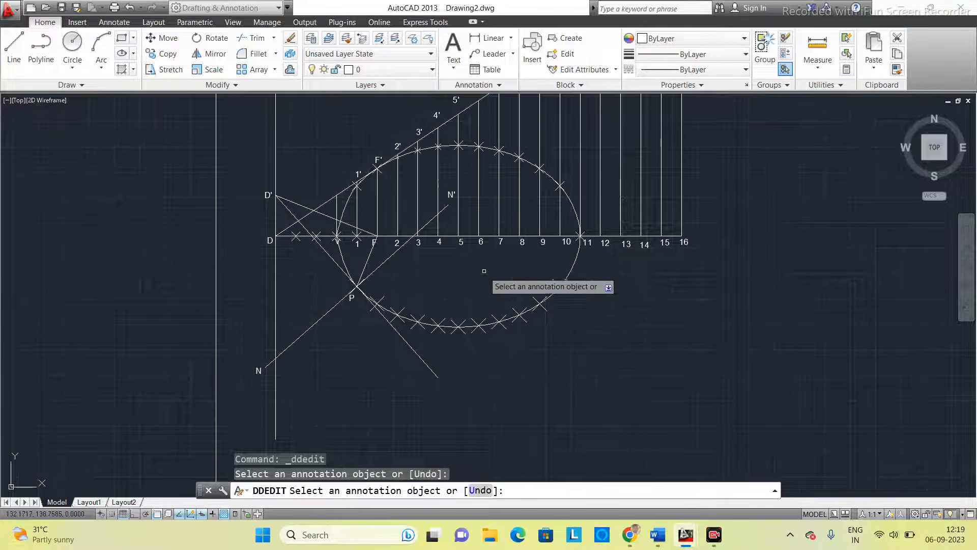
scroll(467, 265, down, 3)
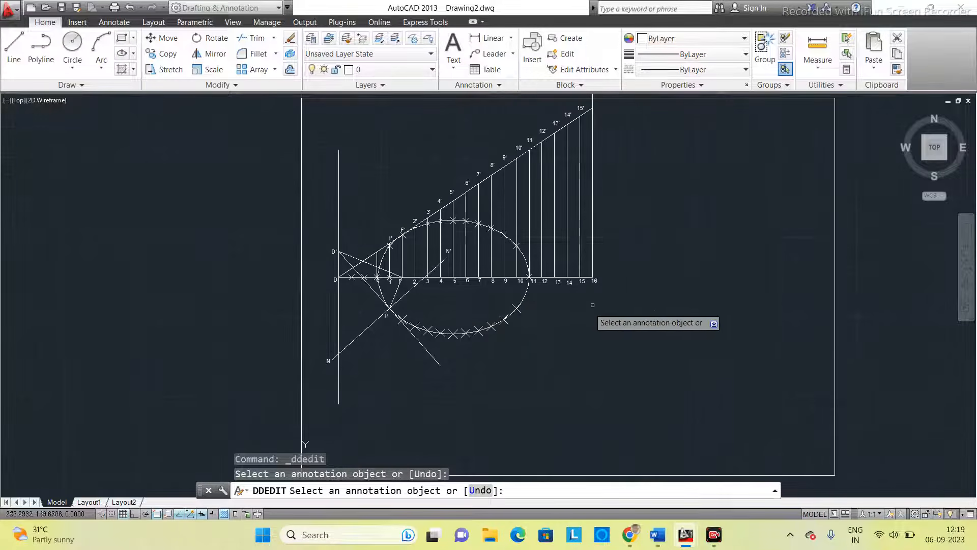
scroll(579, 336, up, 2)
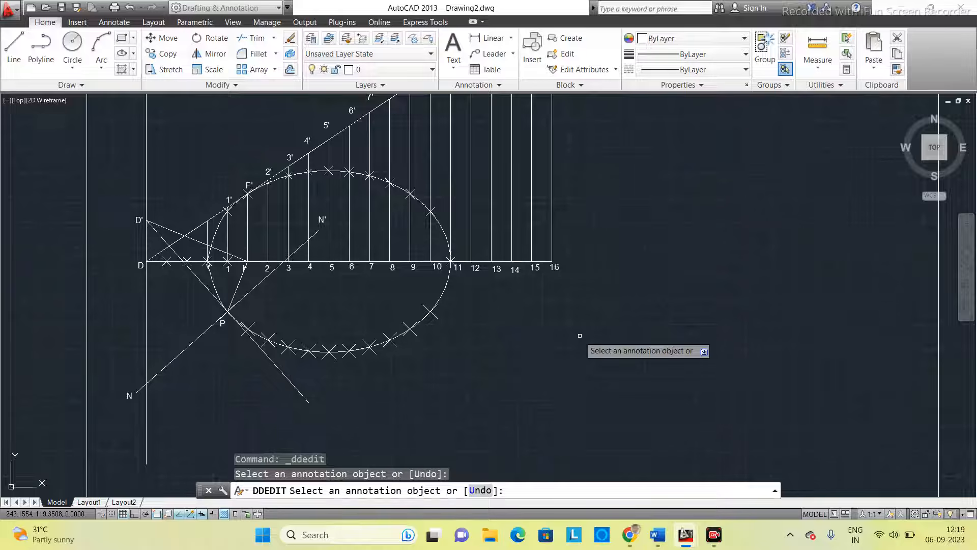
middle_drag(580, 336, 621, 345)
scroll(620, 345, down, 2)
middle_drag(691, 263, 676, 272)
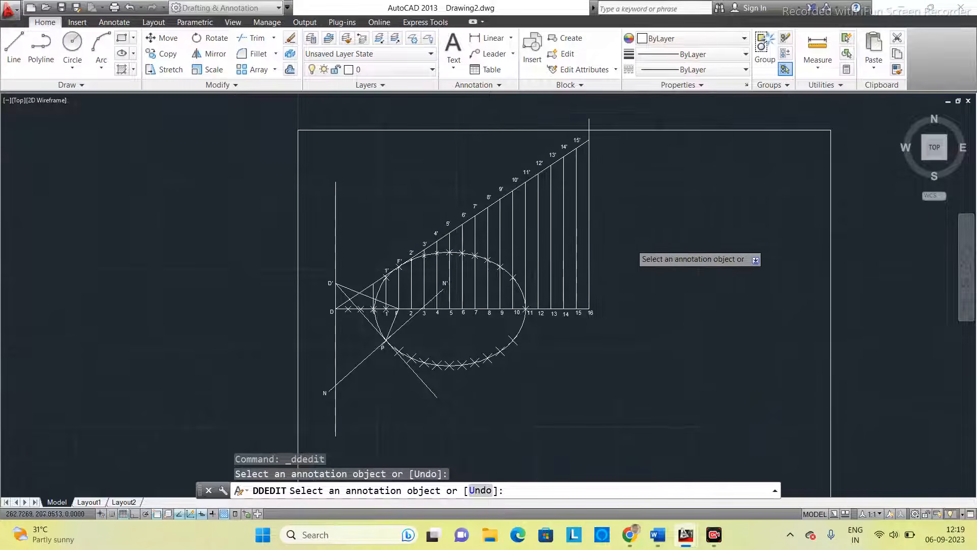
scroll(631, 244, up, 2)
scroll(631, 243, down, 2)
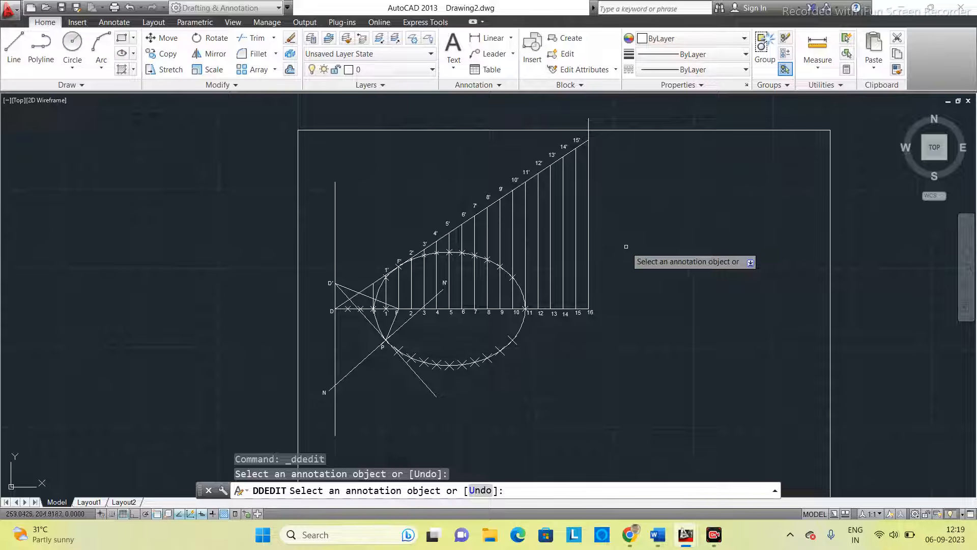
scroll(631, 244, up, 2)
middle_drag(611, 184, 631, 201)
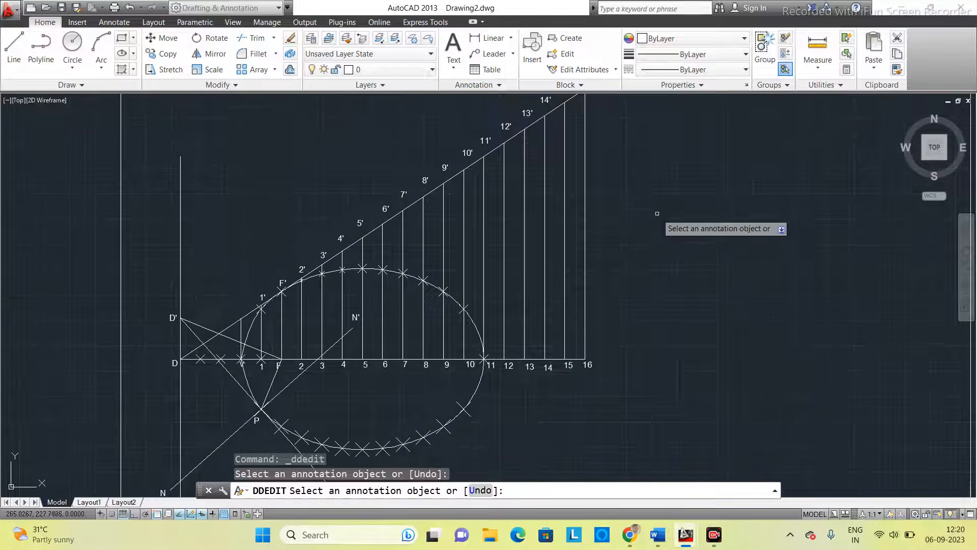
scroll(631, 201, down, 2)
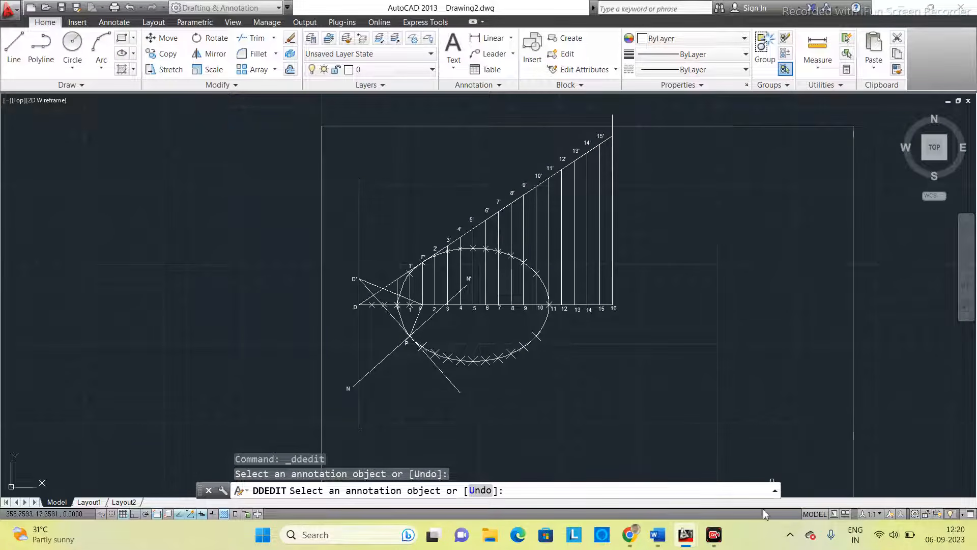
mouse_move(720, 541)
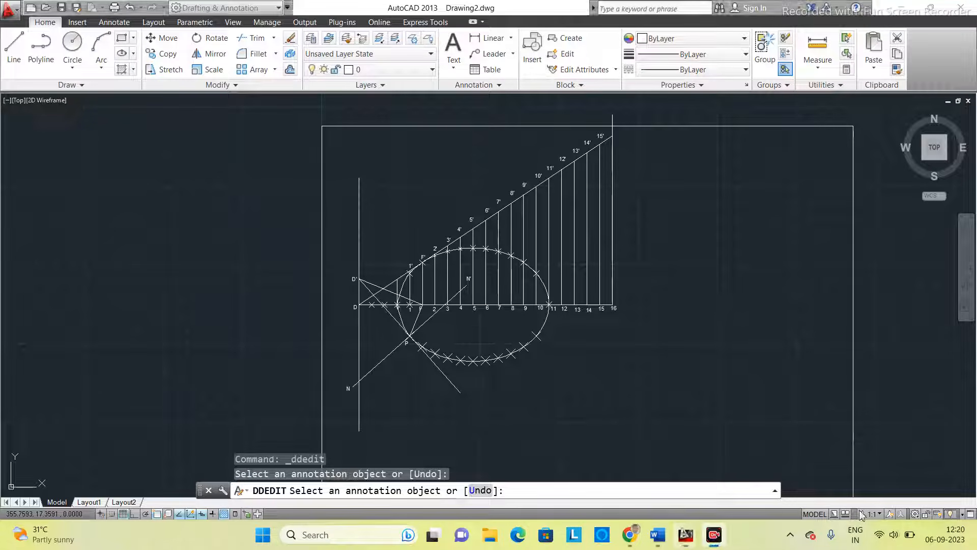